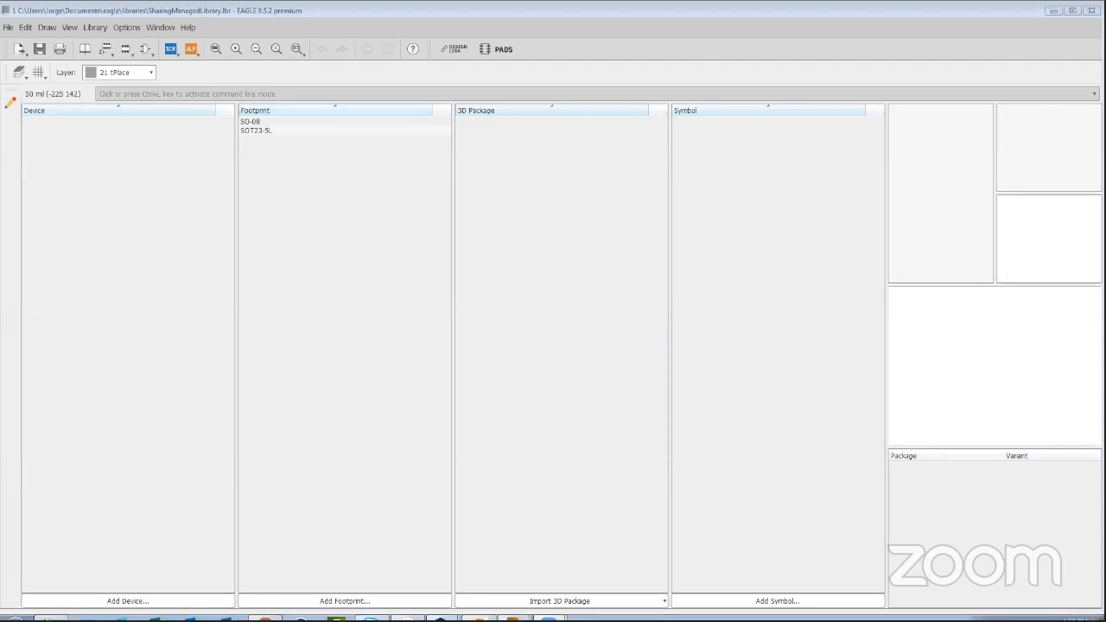
# Switch to Chrome, bring up the TPS92411x datasheet, close the New Tab and last Launch Meeting pages, and return to the EAGLE library.
pyautogui.click(265, 611)
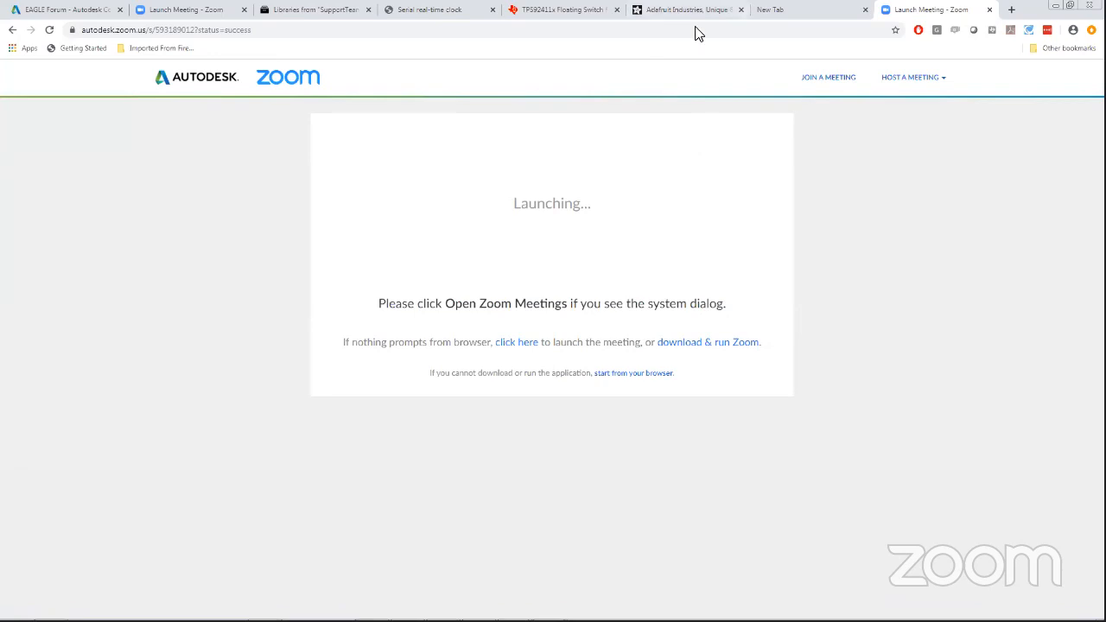
pyautogui.click(726, 12)
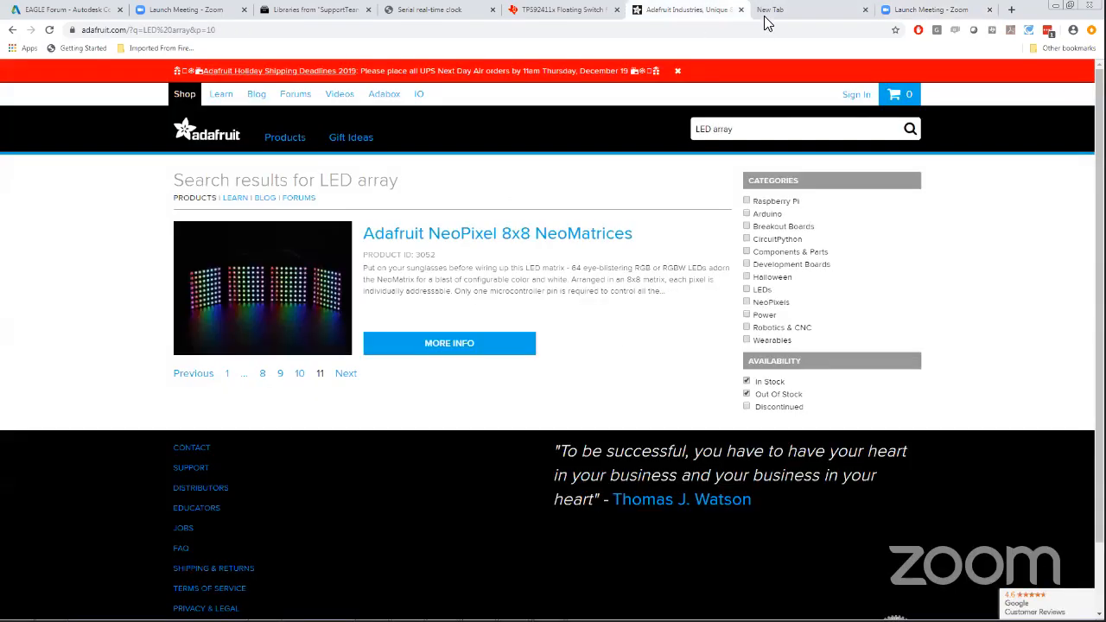
pyautogui.click(765, 21)
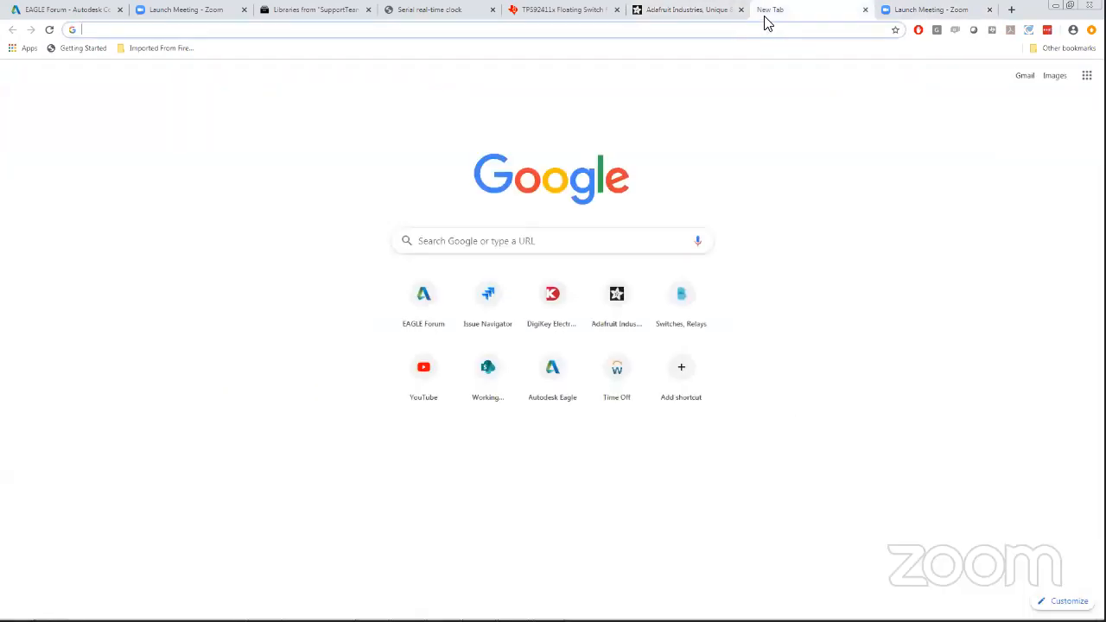
pyautogui.click(569, 12)
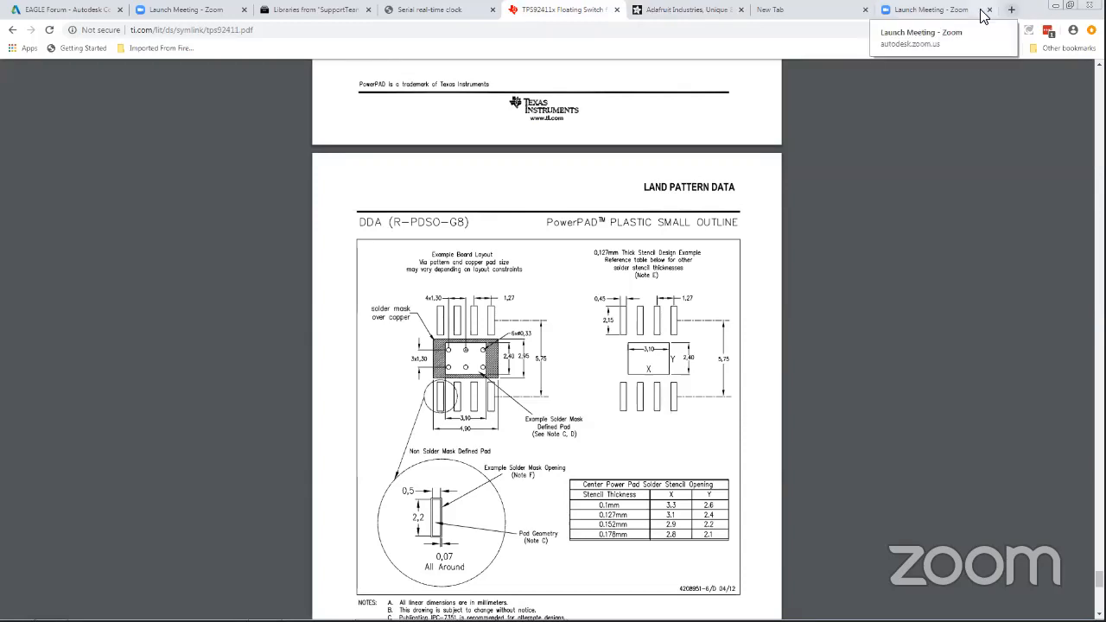
pyautogui.click(867, 9)
pyautogui.click(870, 10)
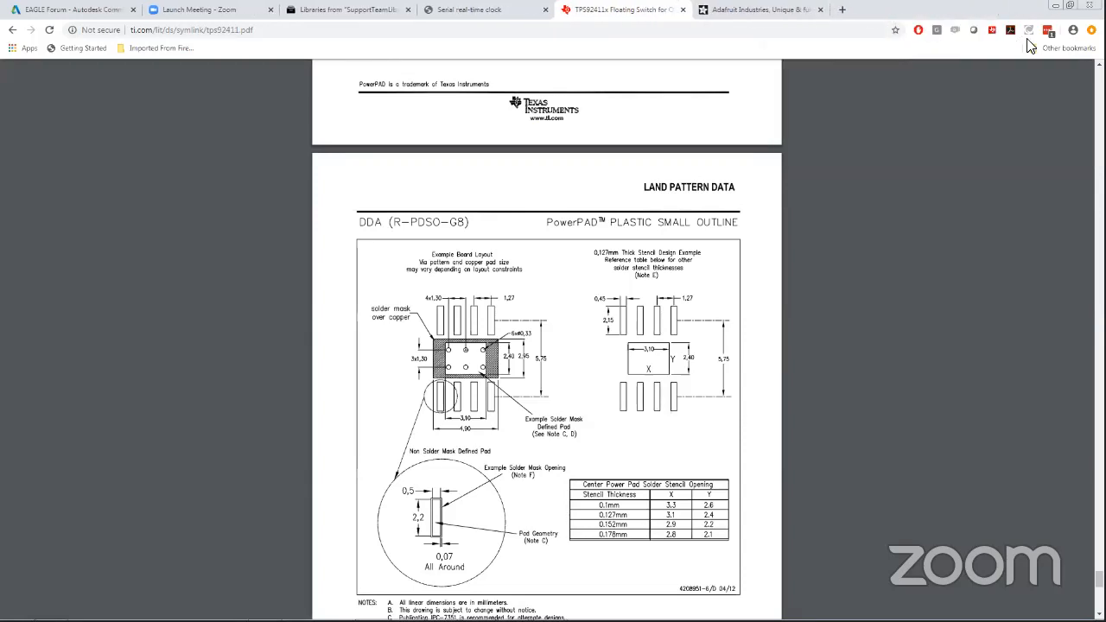
pyautogui.click(1055, 5)
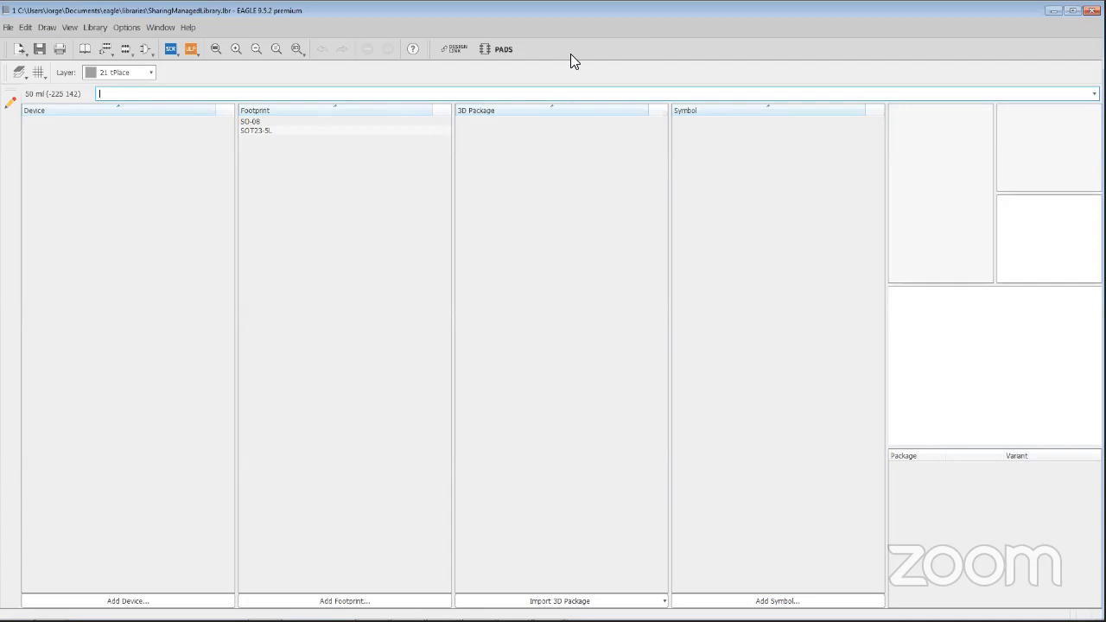
pyautogui.hotkey('alt', 'Tab')
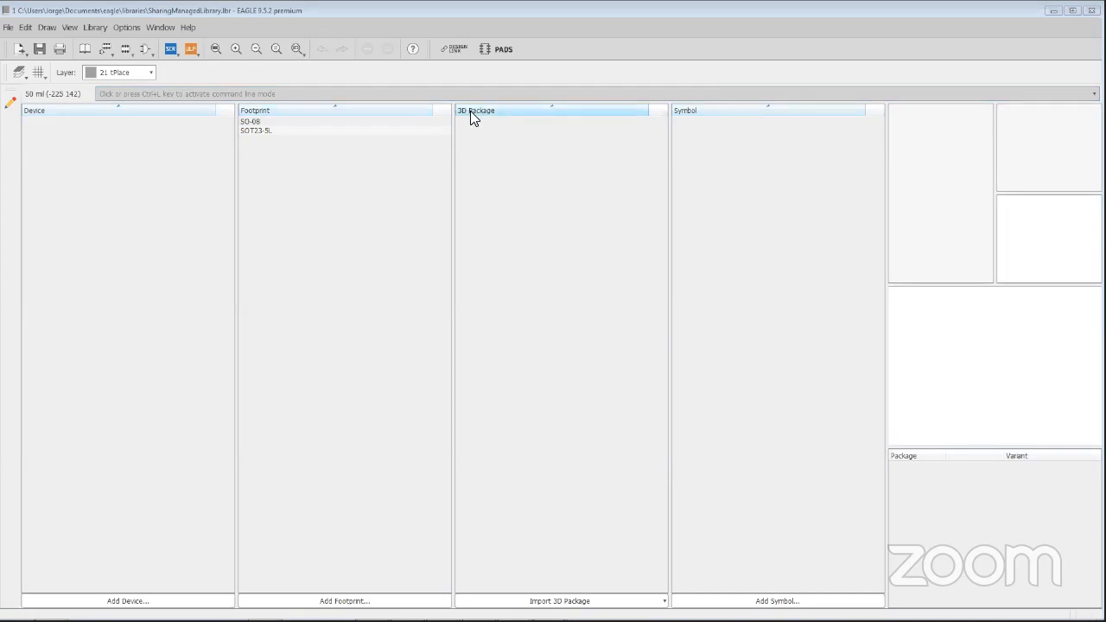
# Compare the previews and descriptions of the SO-08 and SOT23-5L footprints in the library.
pyautogui.click(366, 122)
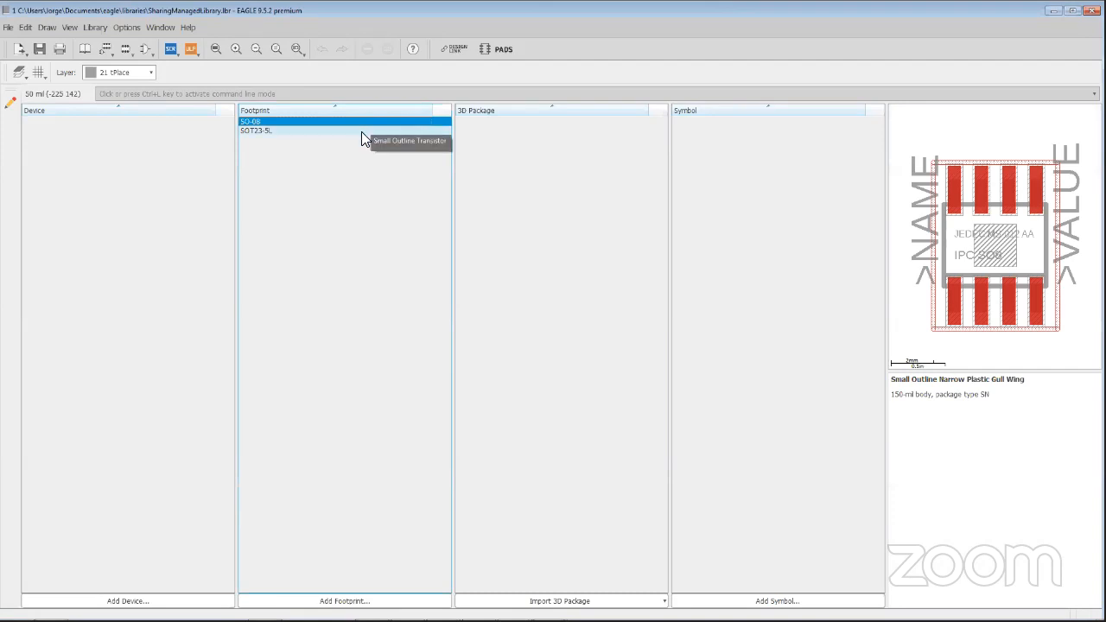
pyautogui.click(361, 131)
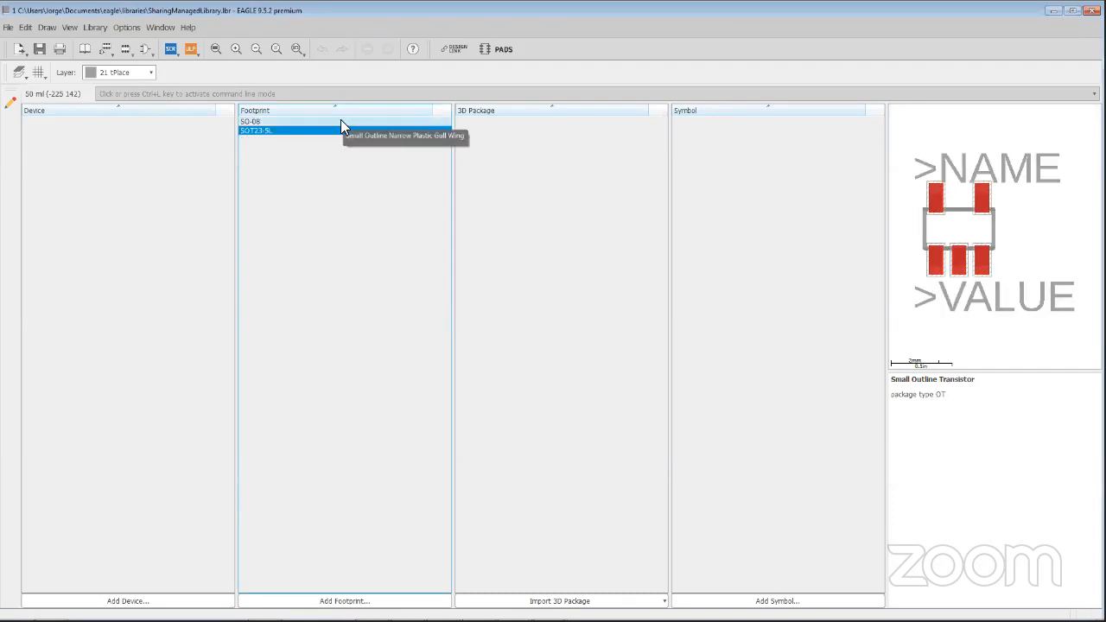
pyautogui.click(340, 121)
pyautogui.click(332, 130)
pyautogui.click(332, 122)
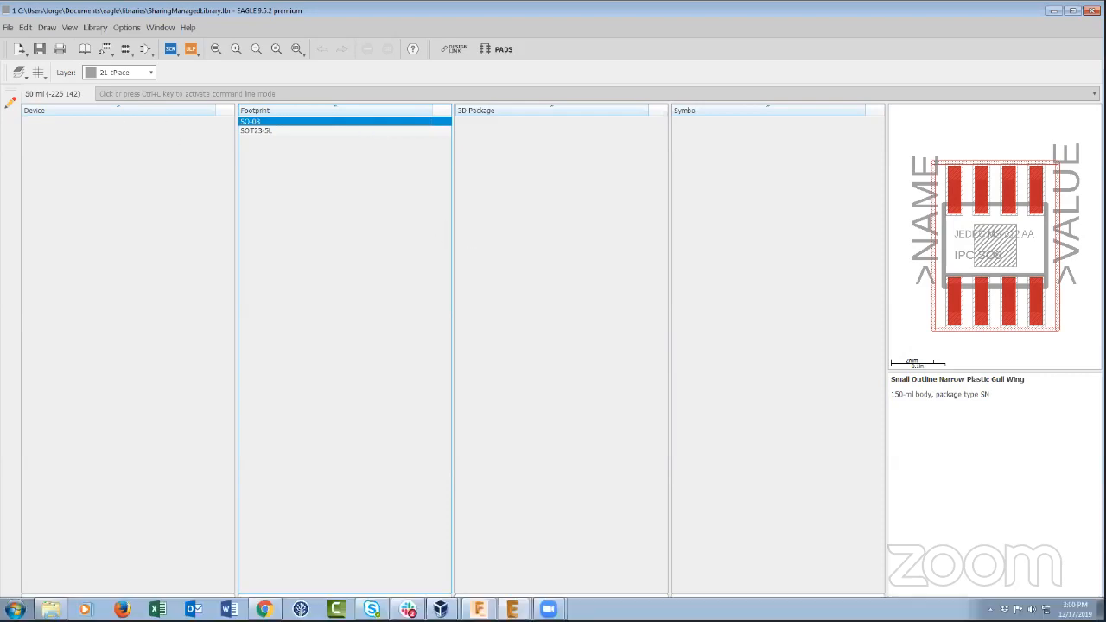
# Switch to Chrome to review the DDA PowerPAD land pattern in the TPS92411x datasheet, and return to the EAGLE library.
pyautogui.click(265, 609)
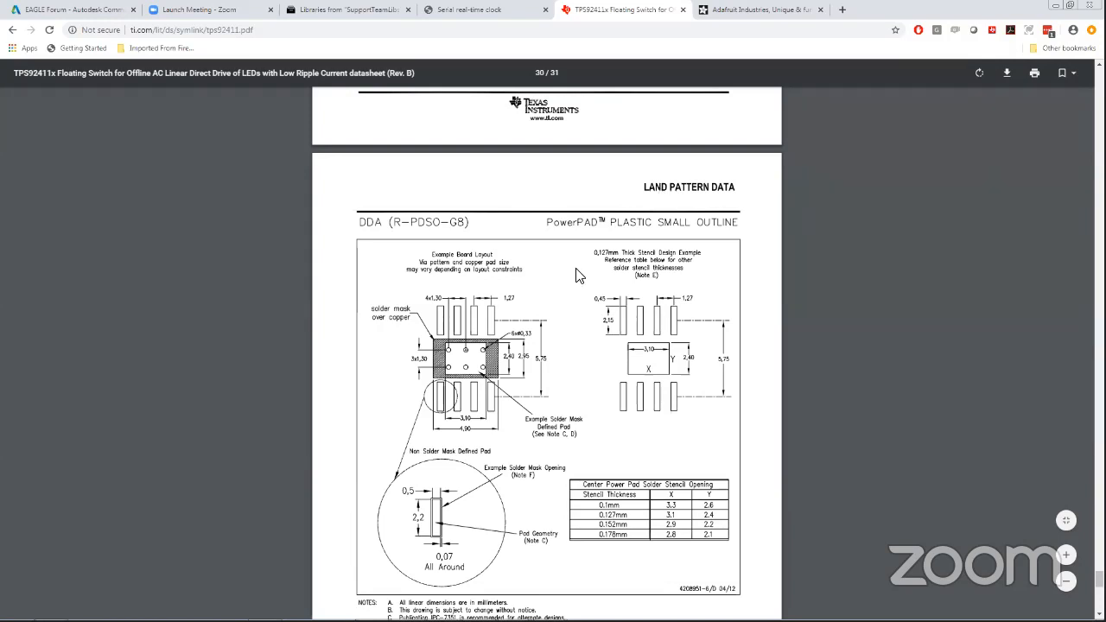
pyautogui.scroll(3, 579, 274)
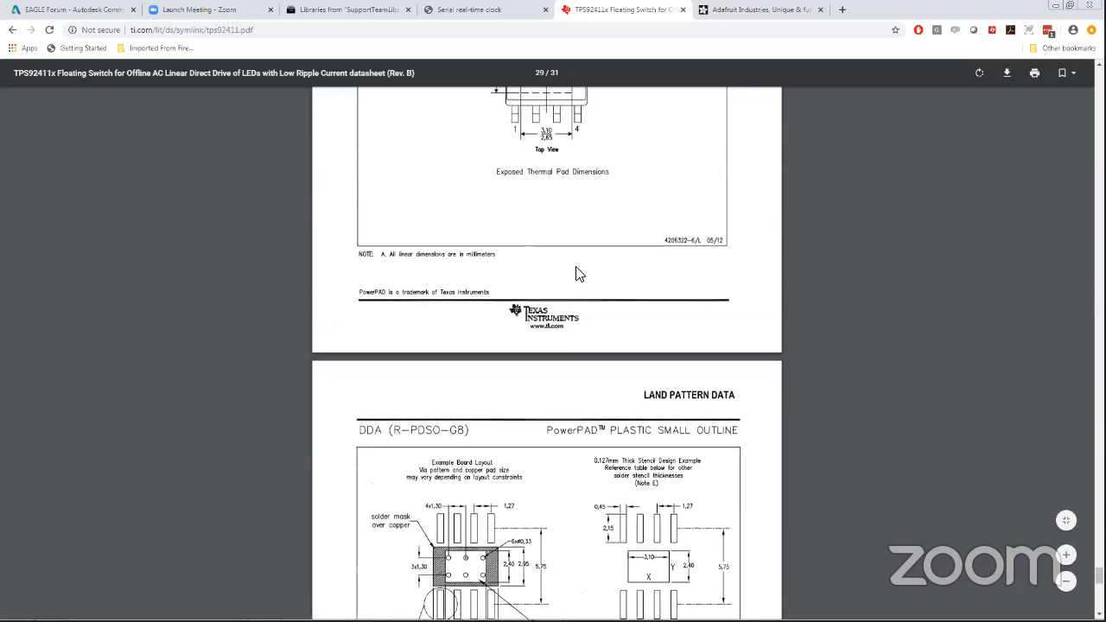
pyautogui.scroll(-2, 578, 274)
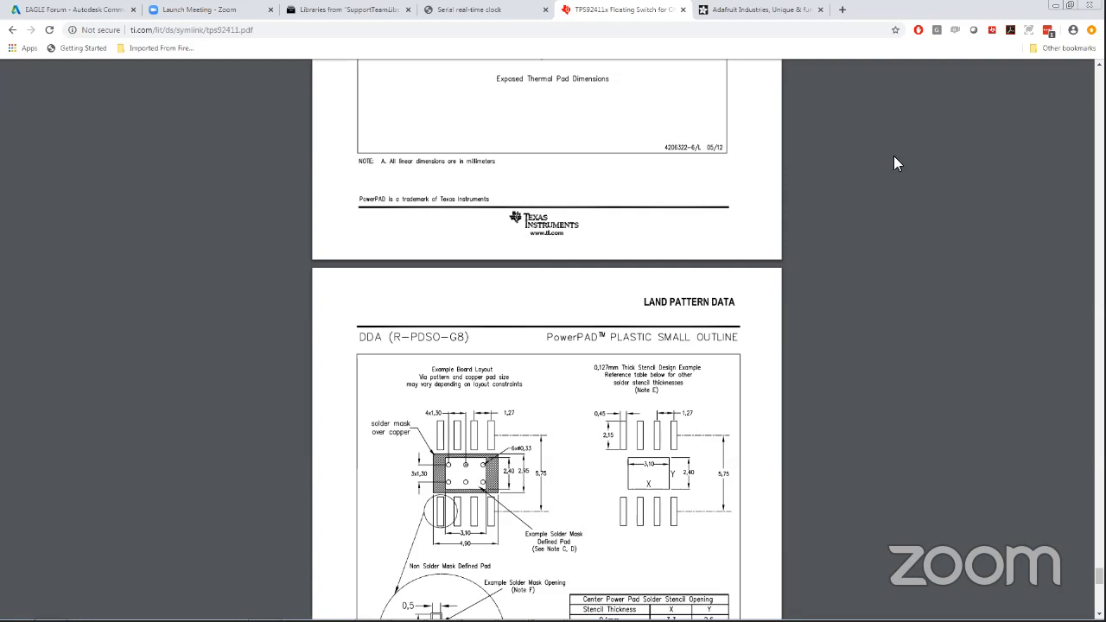
pyautogui.moveTo(623, 619)
pyautogui.moveTo(512, 610)
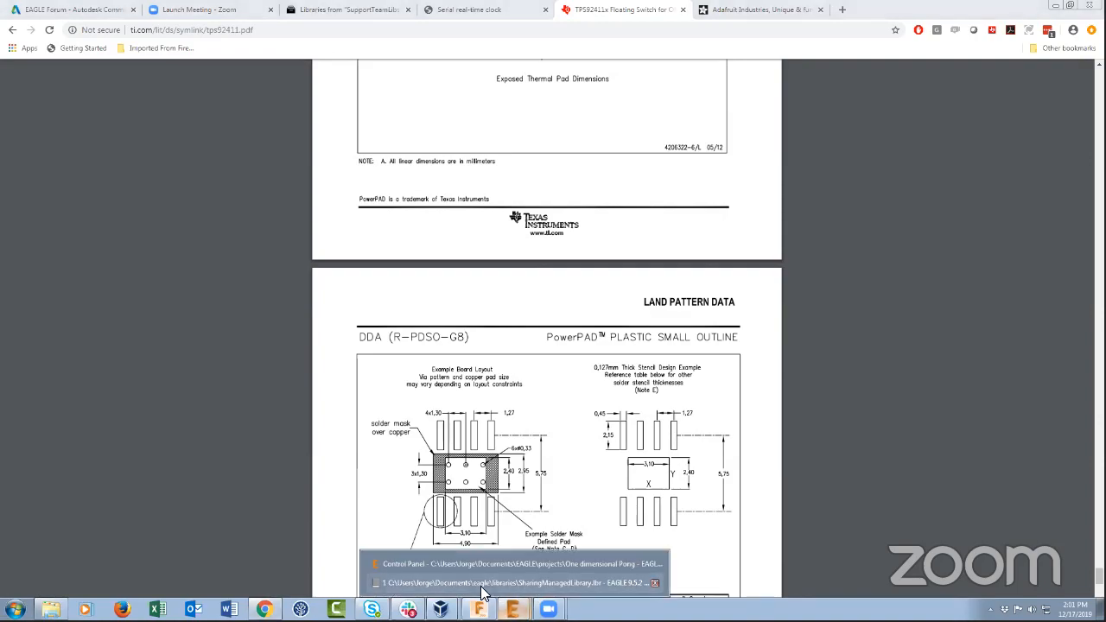
pyautogui.click(519, 581)
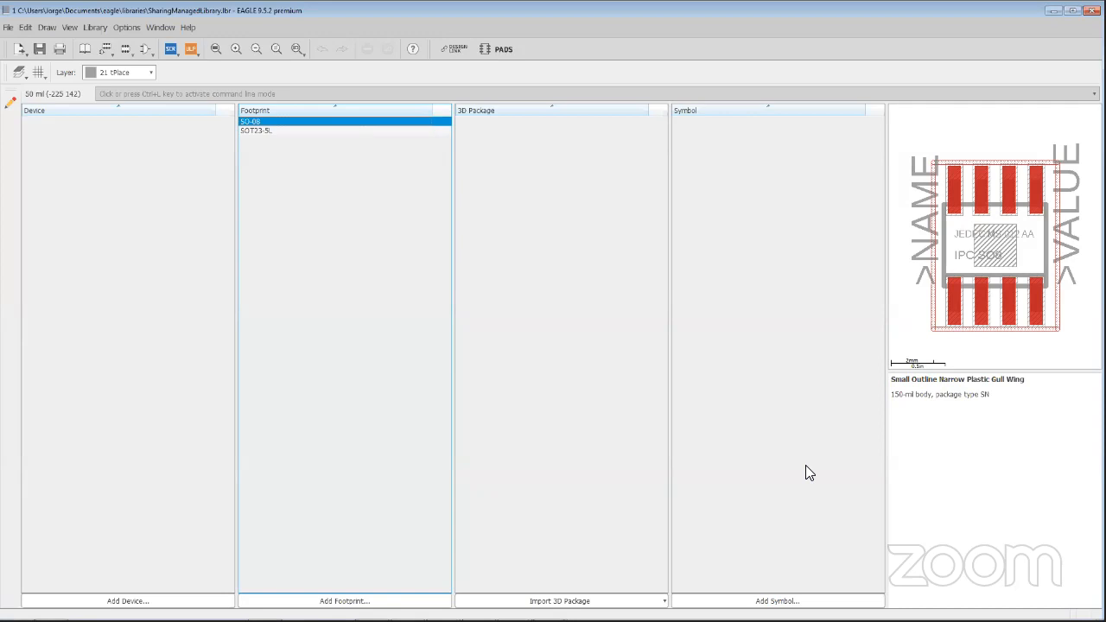
# Add a new symbol named TPS92411 to the library.
pyautogui.click(777, 600)
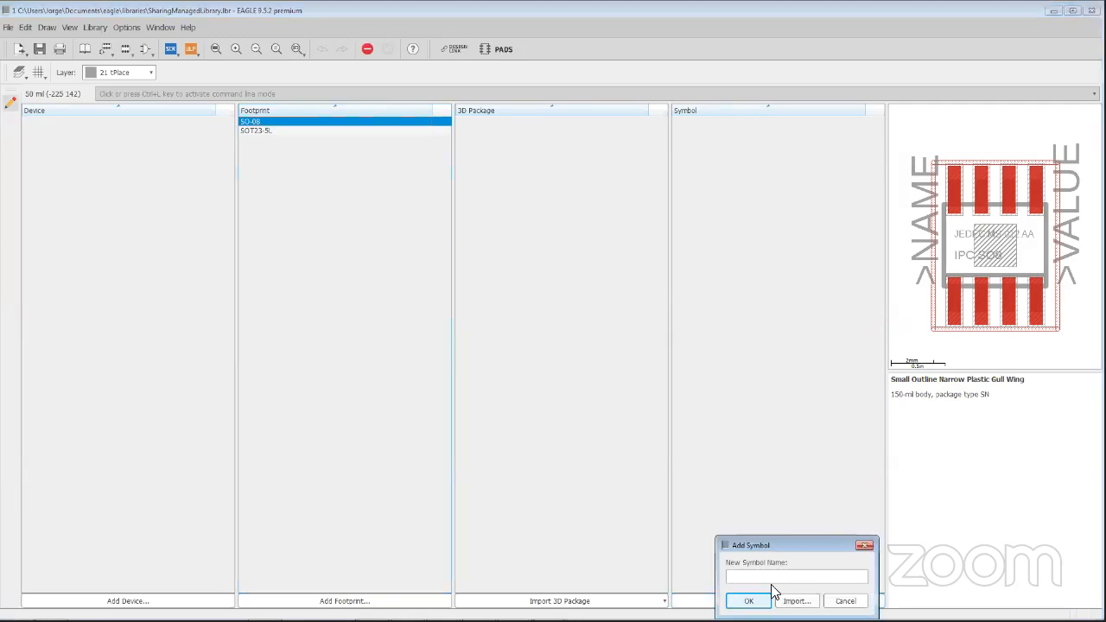
pyautogui.moveTo(770, 544); pyautogui.dragTo(761, 374)
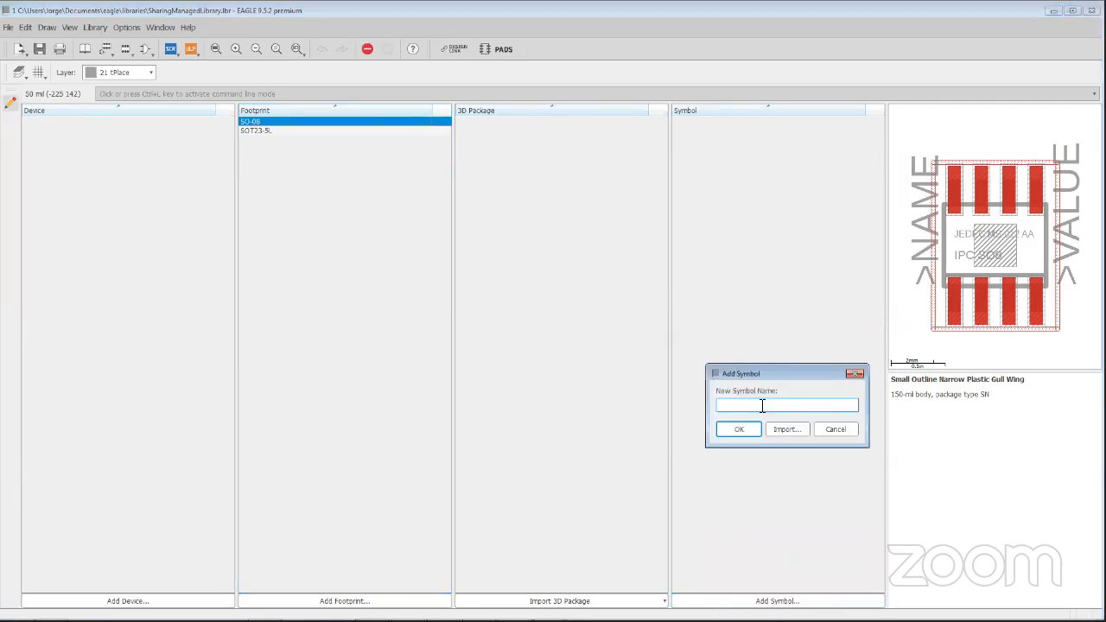
pyautogui.write('TPS92411')
pyautogui.click(740, 428)
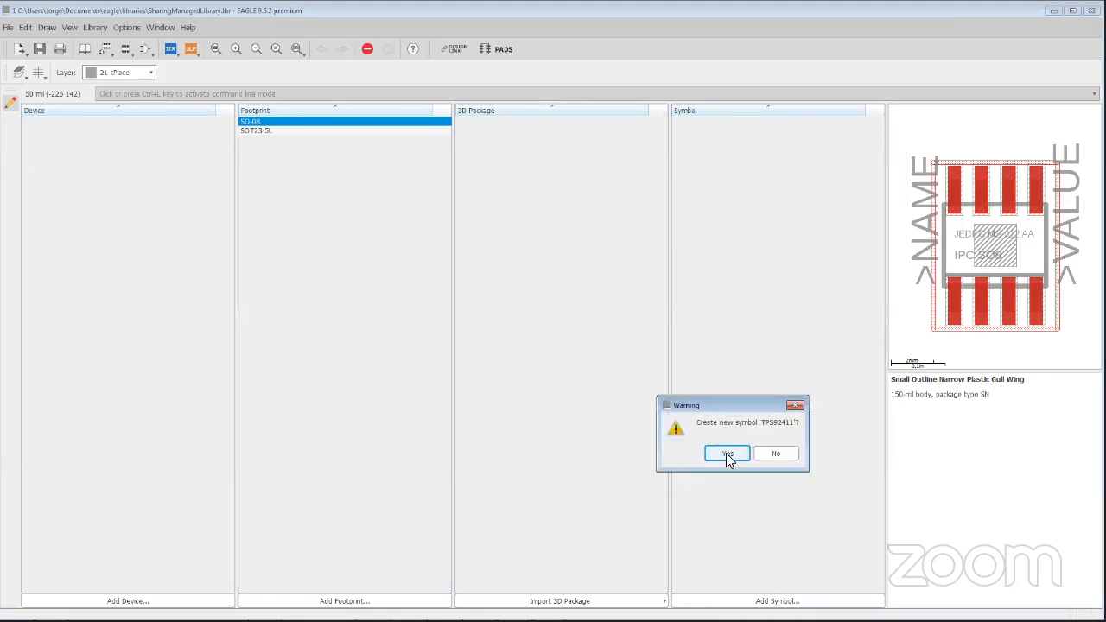
pyautogui.click(727, 456)
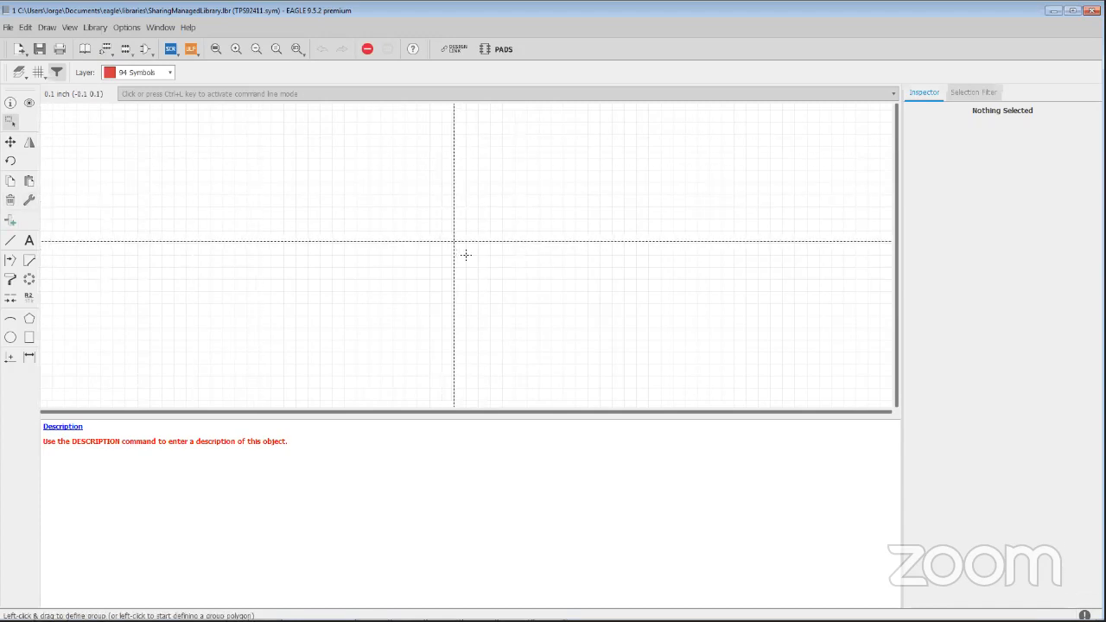
# Start a pin array for the symbol with a generated rectangle and the >NAME and >VALUE texts included.
pyautogui.click(12, 221)
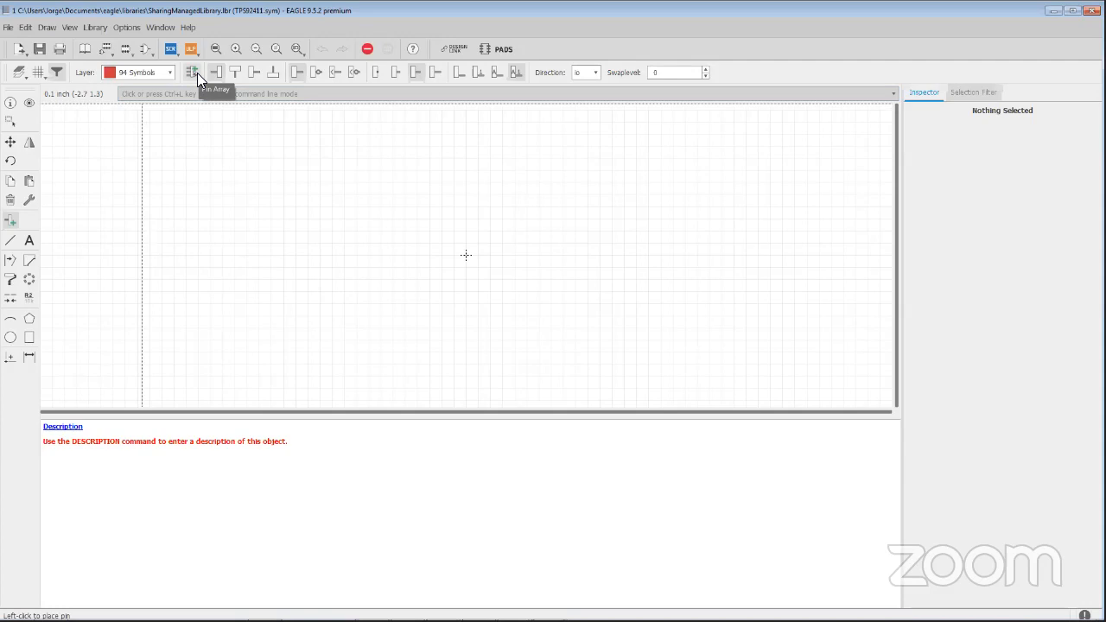
pyautogui.click(197, 73)
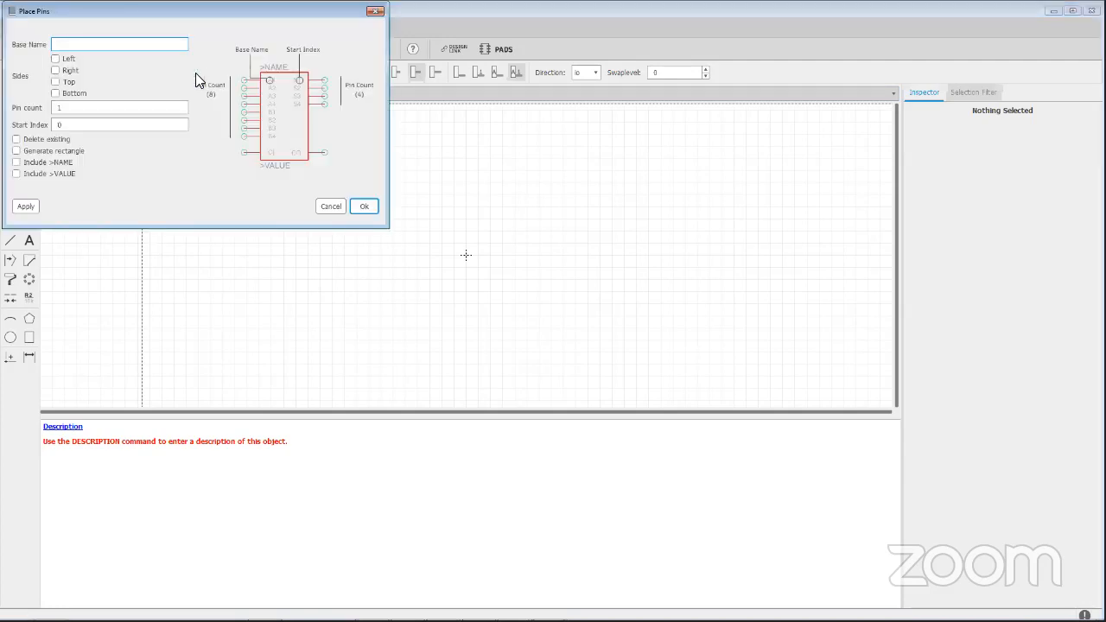
pyautogui.moveTo(185, 17); pyautogui.dragTo(265, 78)
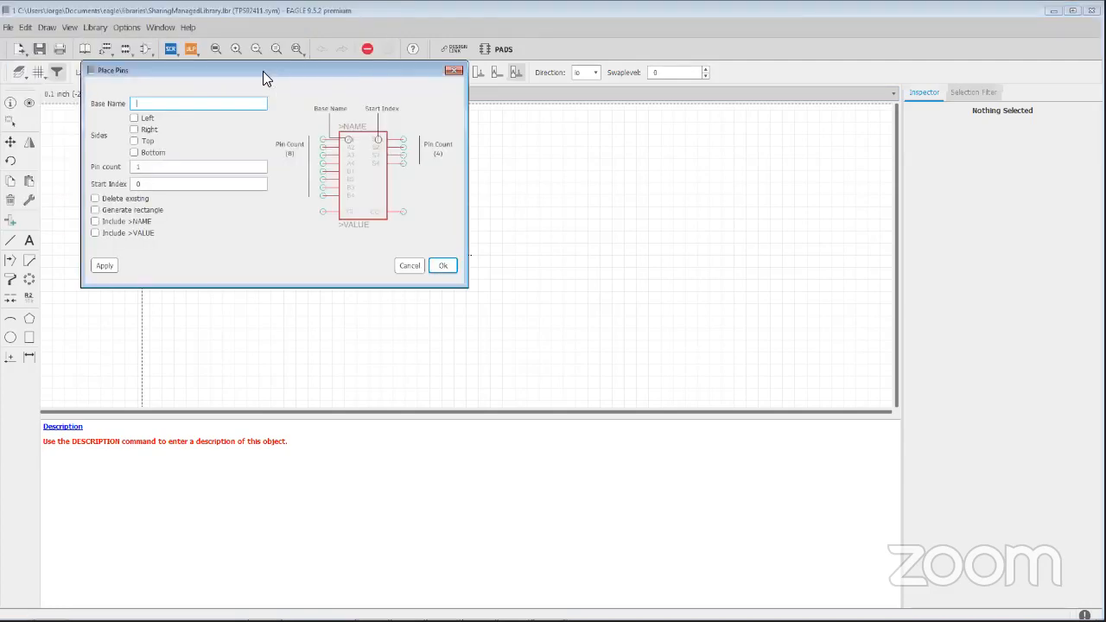
pyautogui.click(95, 222)
pyautogui.click(95, 234)
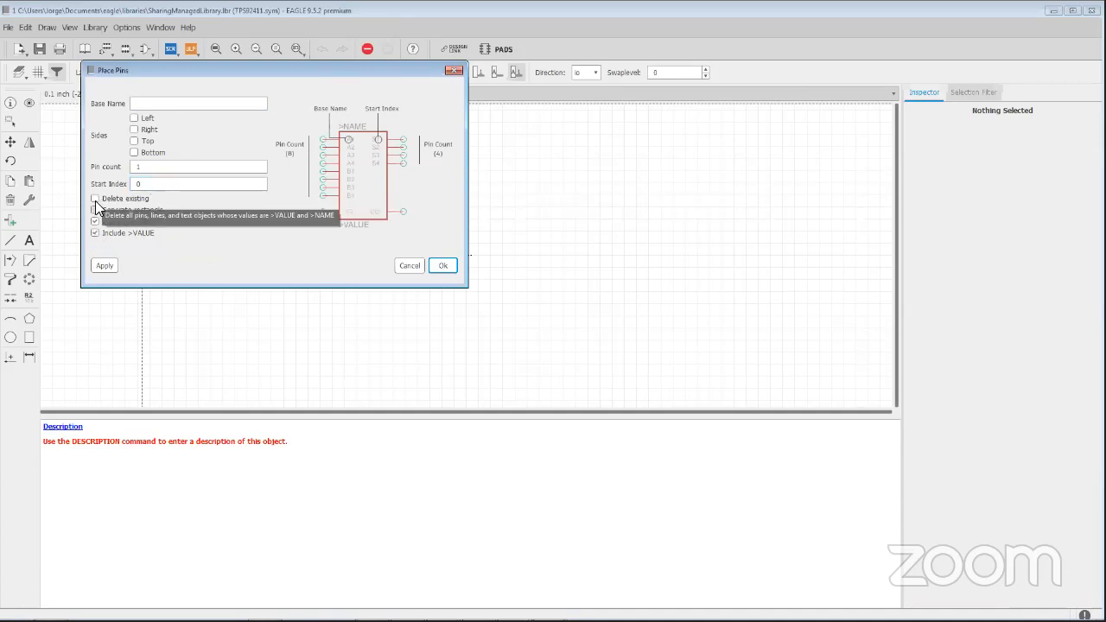
pyautogui.click(95, 210)
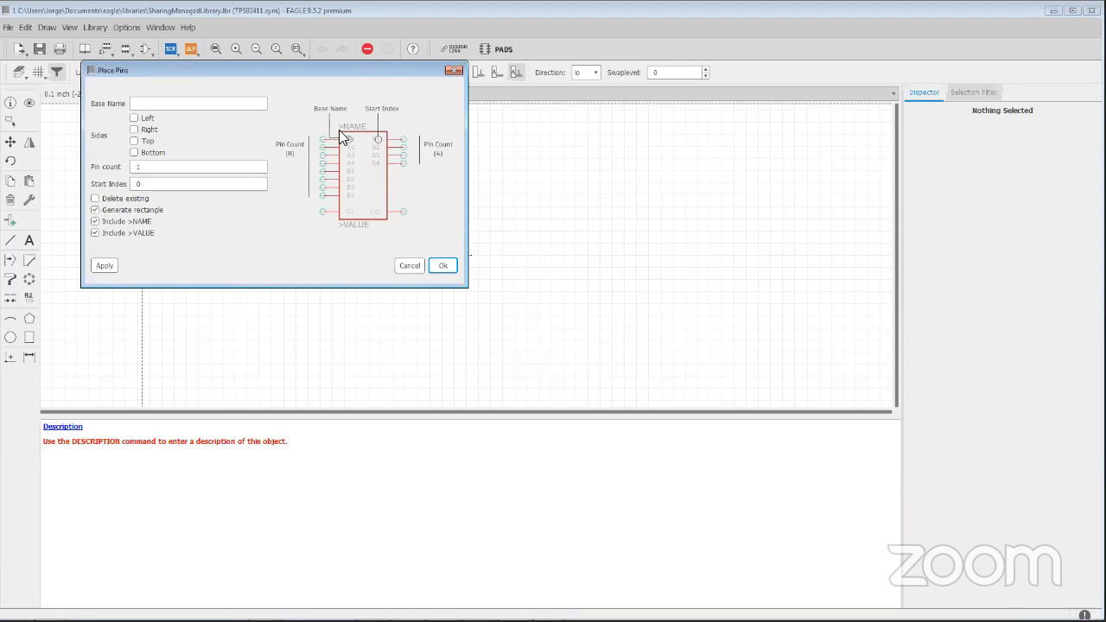
# Set the pin array to base name P, left and right sides and 5 pins, and place it at the origin.
pyautogui.click(185, 105)
pyautogui.click(139, 118)
pyautogui.click(136, 130)
pyautogui.click(136, 167)
pyautogui.write('8')
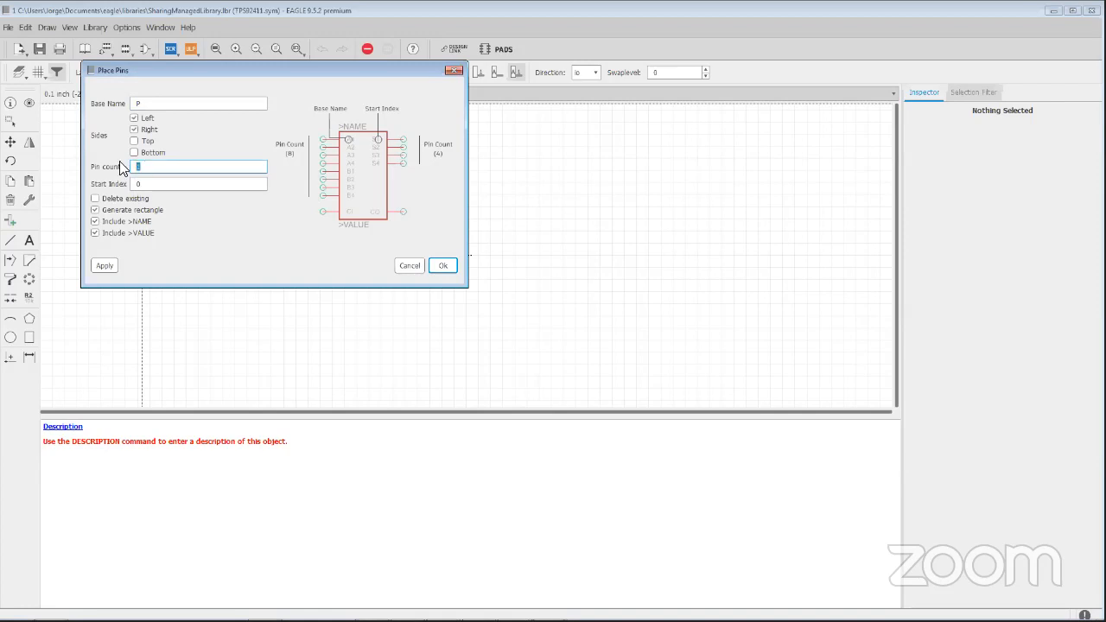
pyautogui.write('5')
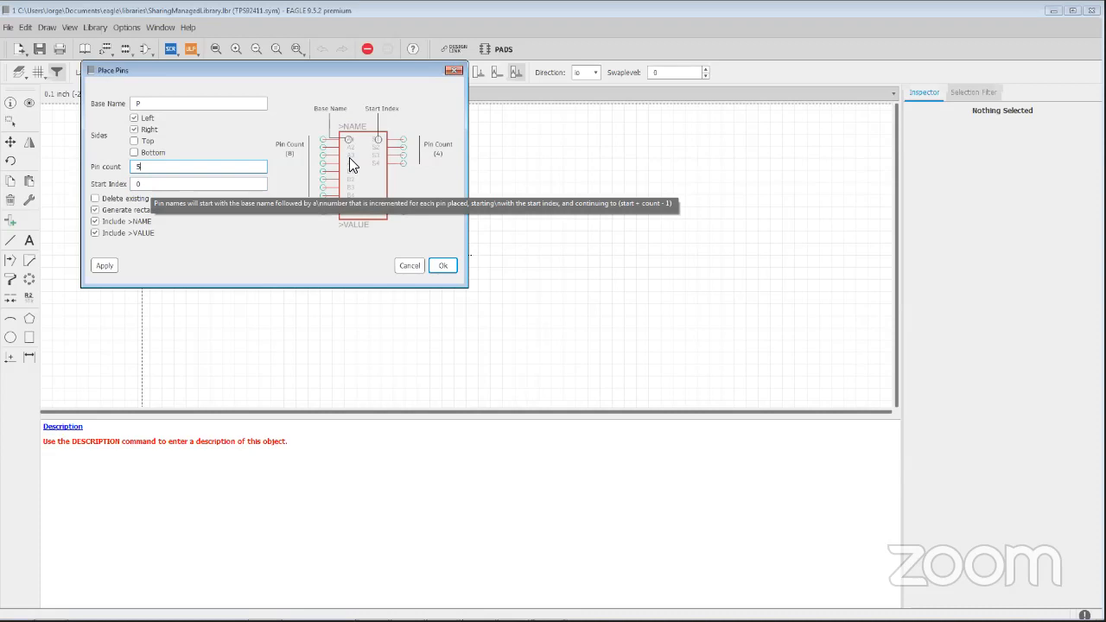
pyautogui.click(444, 264)
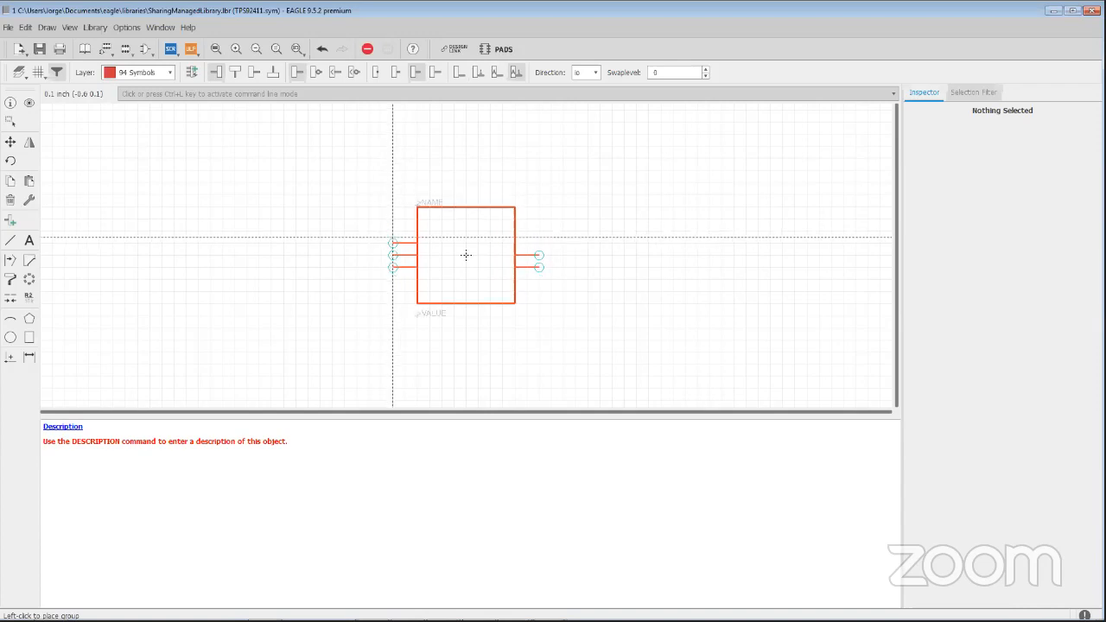
pyautogui.click(466, 255)
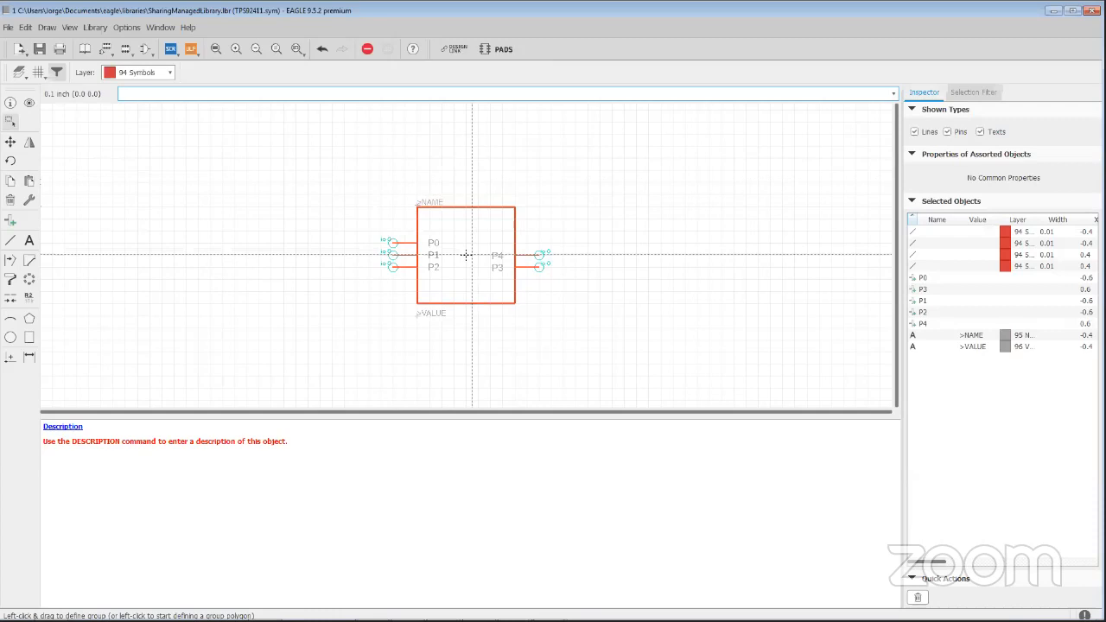
# Rename the symbol's pin P0 as VIN and pin P1 as RSET.
pyautogui.scroll(2, 466, 255)
pyautogui.moveTo(593, 199); pyautogui.dragTo(506, 197, button='middle')
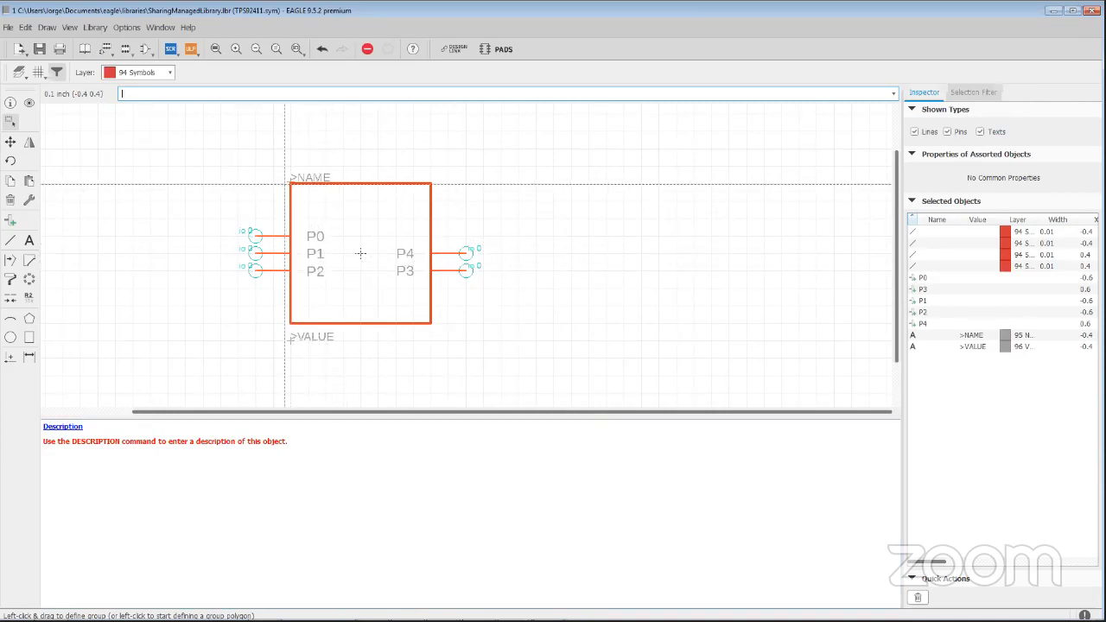
pyautogui.click(30, 297)
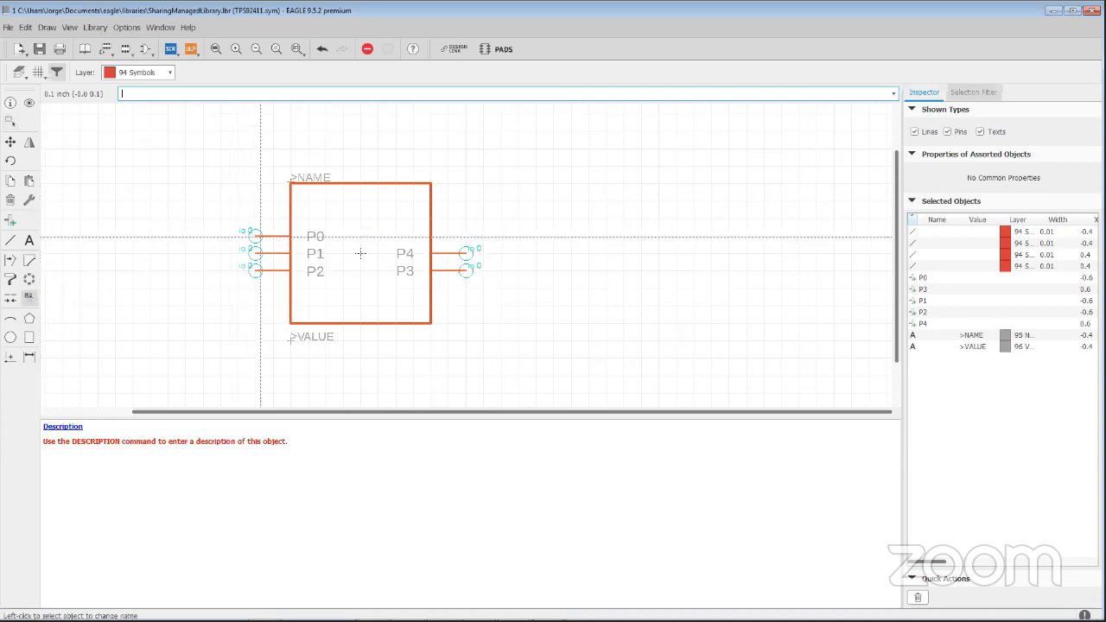
pyautogui.click(256, 239)
pyautogui.write('VIN')
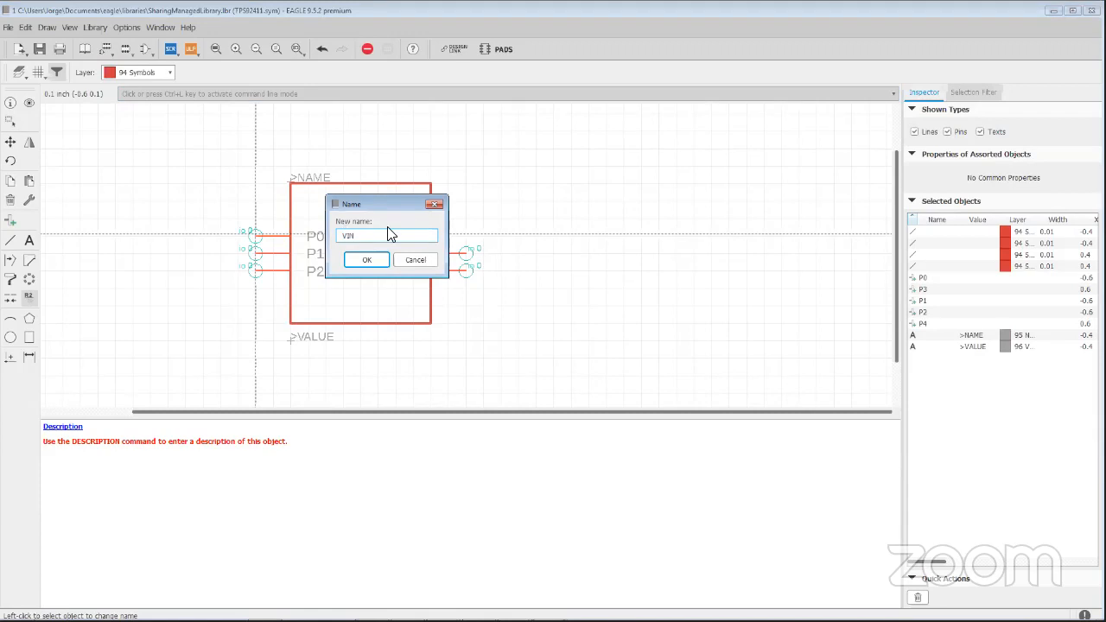
pyautogui.press('Return')
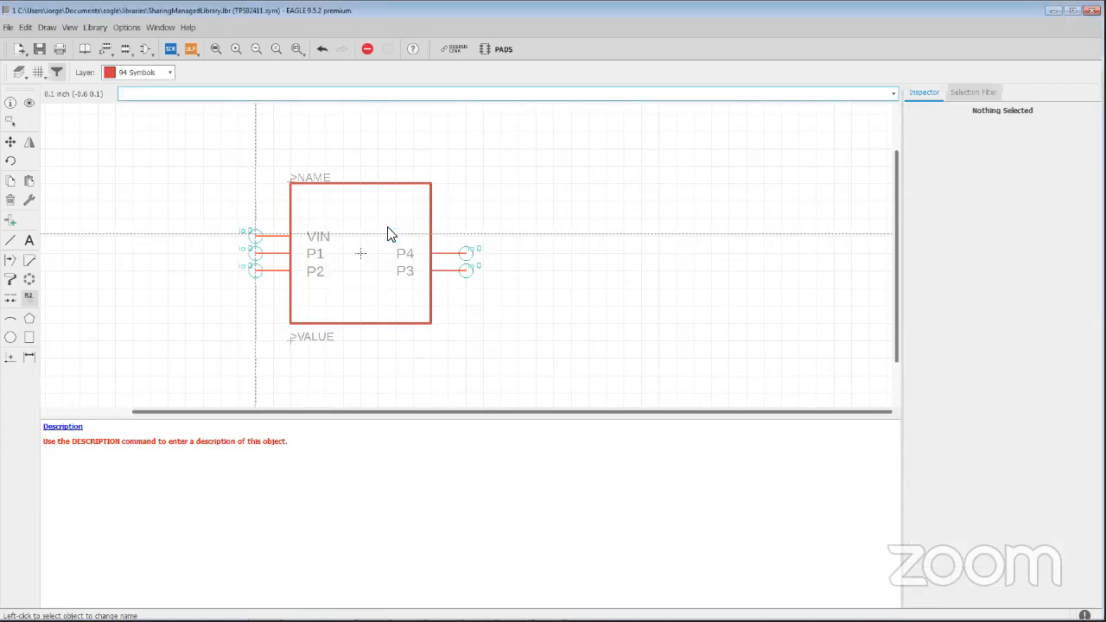
pyautogui.click(257, 255)
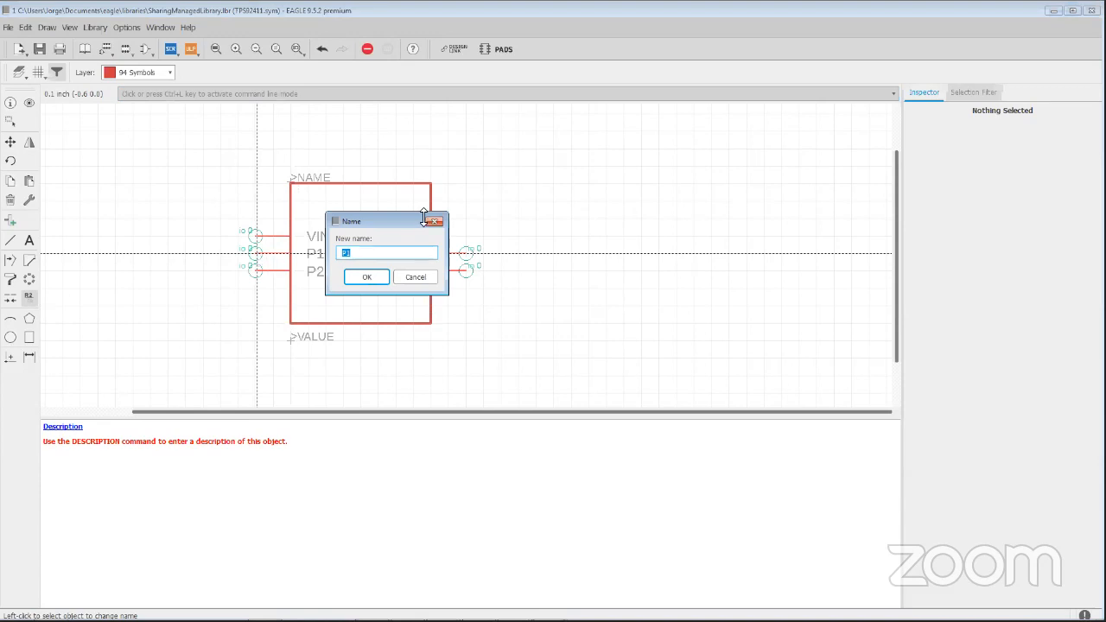
pyautogui.write('RST')
pyautogui.press('Return')
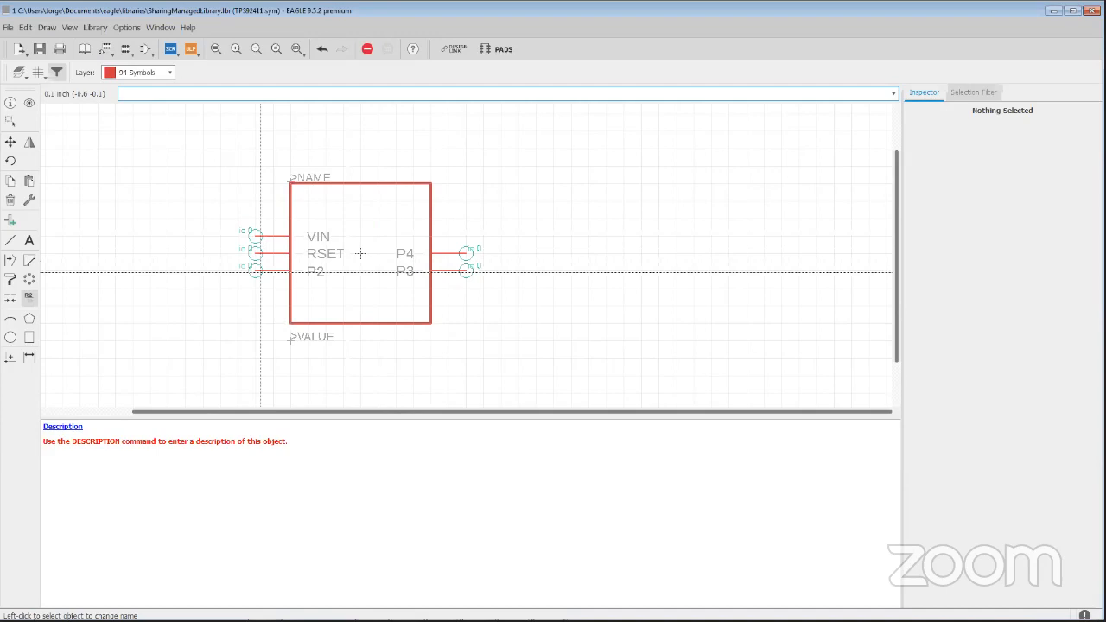
# Rename pin P2 as RSNS, pin P4 as DRAIN and pin P3 as VS.
pyautogui.click(256, 270)
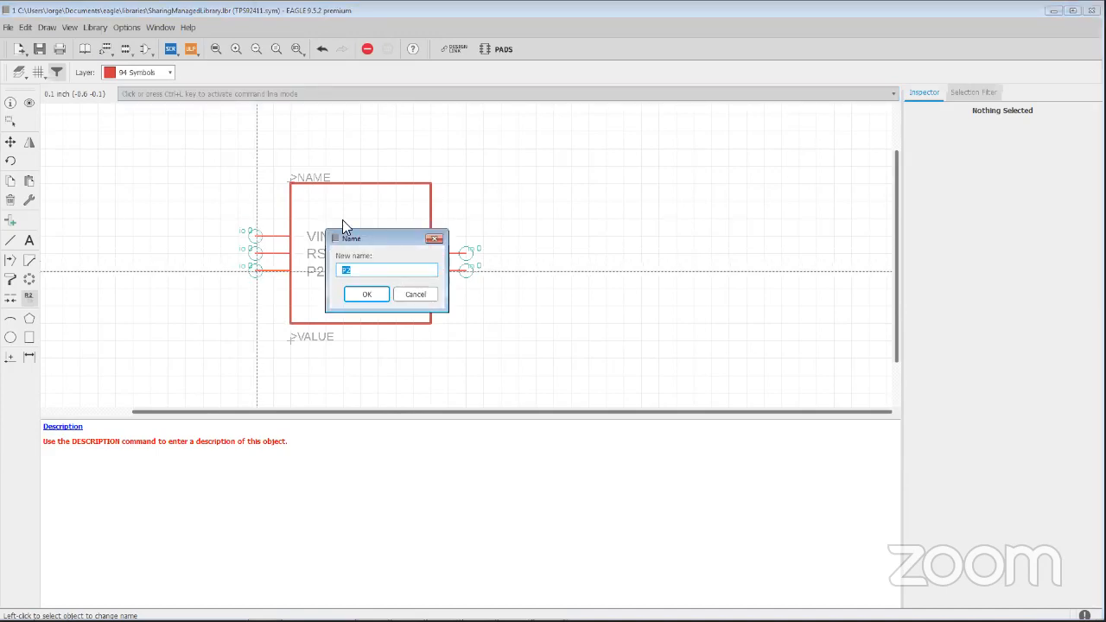
pyautogui.write('RSNS')
pyautogui.press('Return')
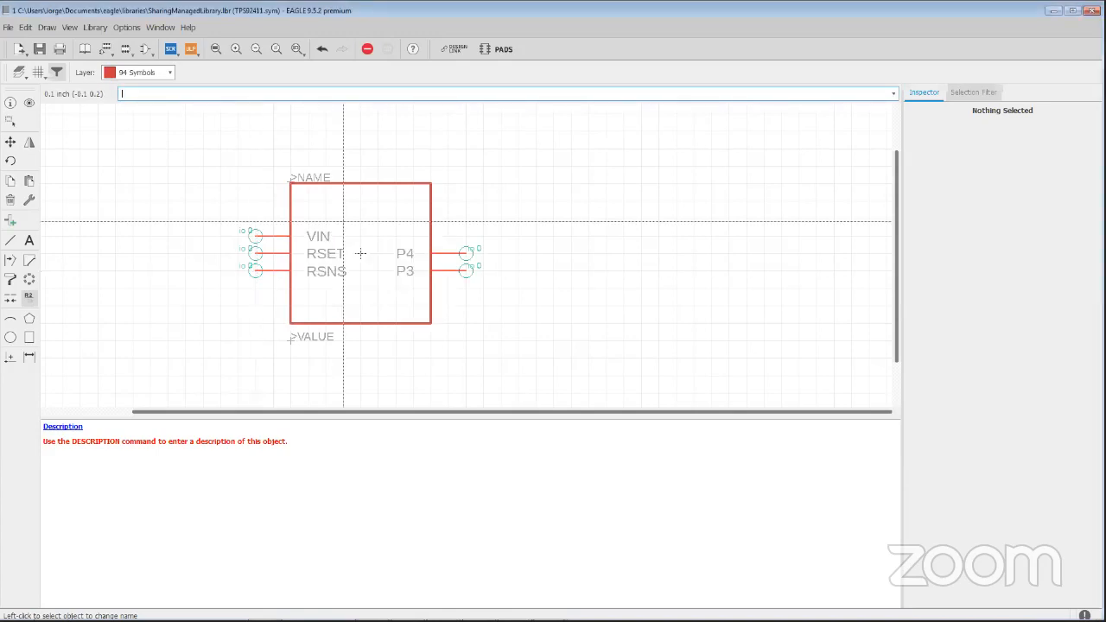
pyautogui.click(467, 252)
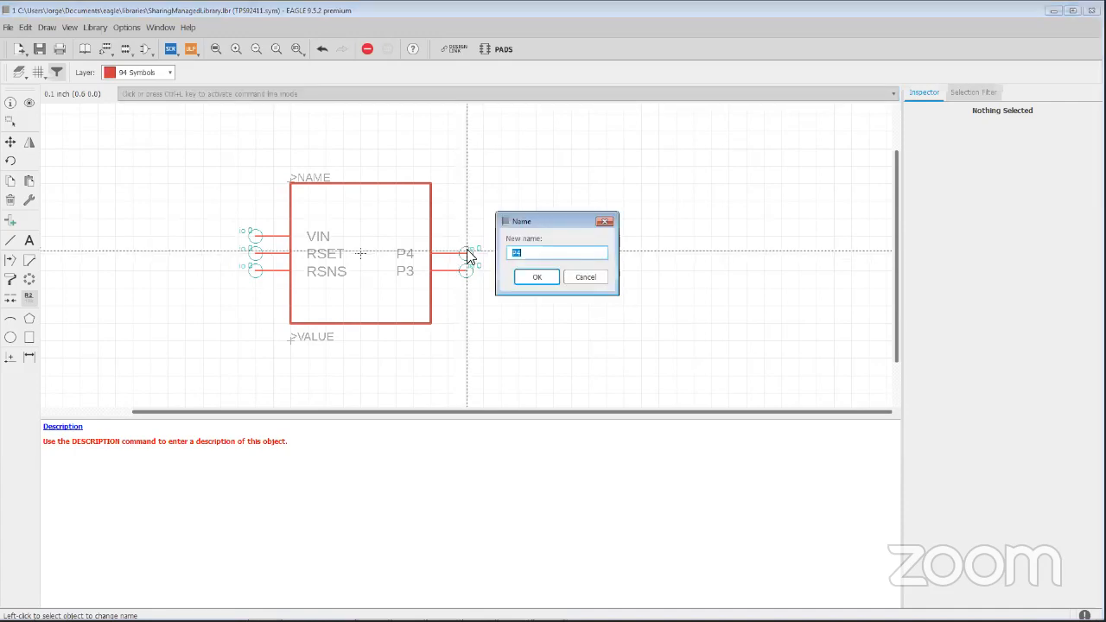
pyautogui.write('DRAIN')
pyautogui.press('Return')
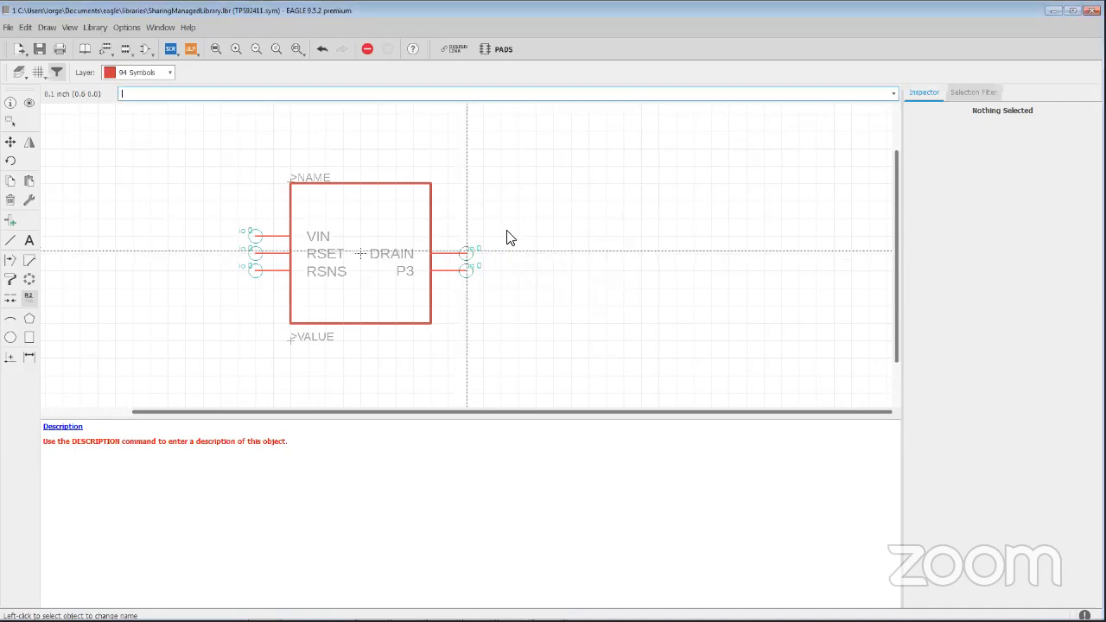
pyautogui.click(464, 269)
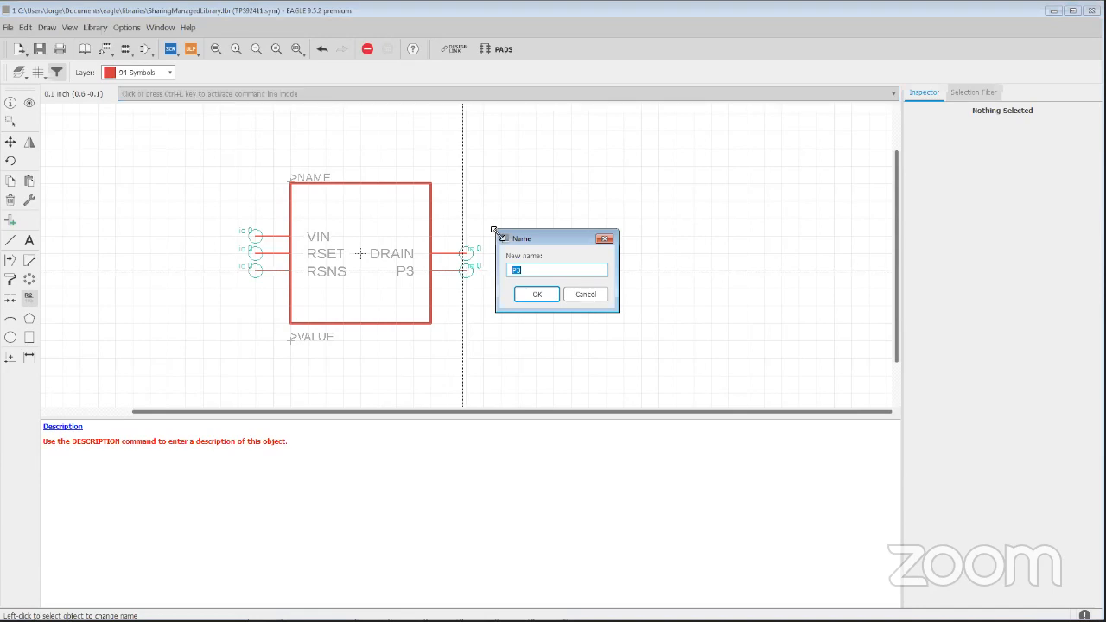
pyautogui.write('VS')
pyautogui.press('Return')
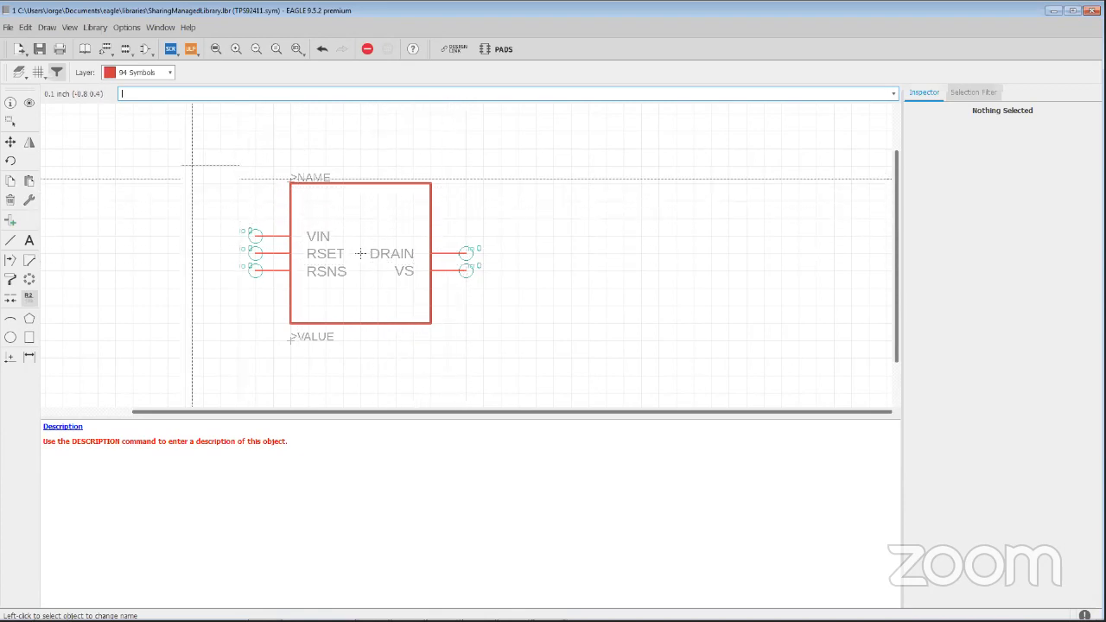
# Move the DRAIN pin up one grid unit so it is level with the VIN pin.
pyautogui.click(10, 141)
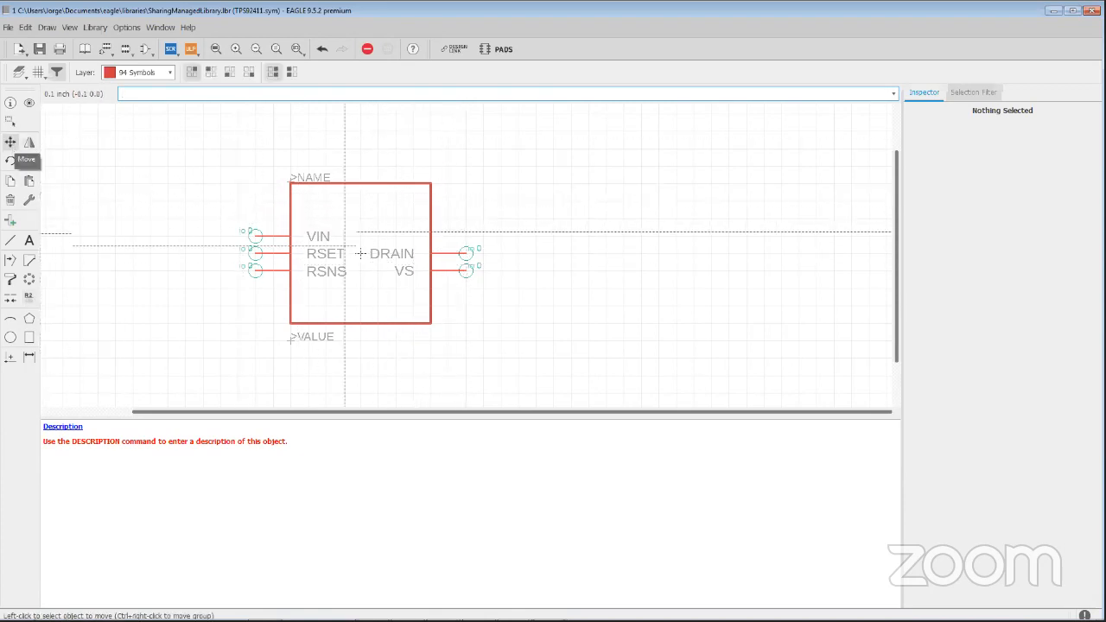
pyautogui.click(468, 251)
pyautogui.click(467, 234)
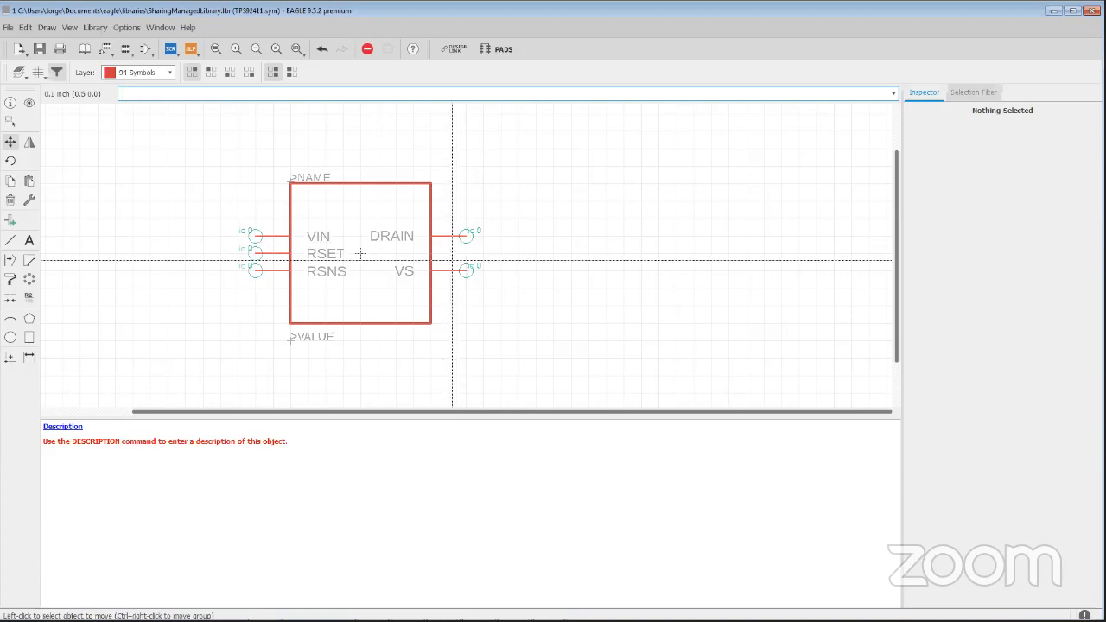
# Shrink the symbol's rectangle by moving its upper and lower edges toward the pins, to one grid unit beyond the outer pins.
pyautogui.click(360, 184)
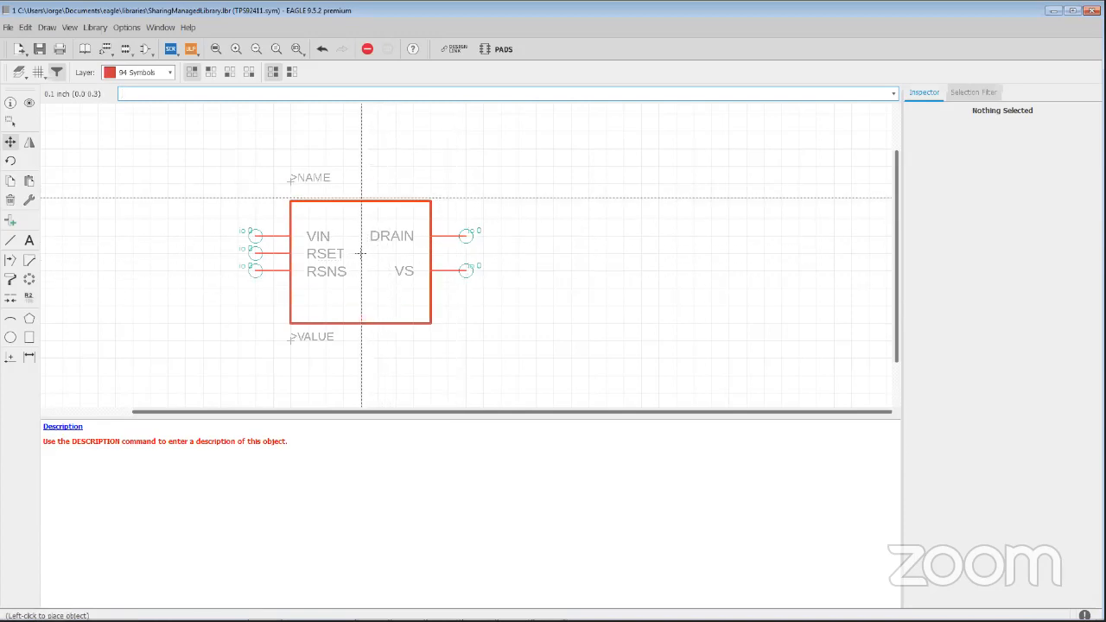
pyautogui.click(363, 213)
pyautogui.click(366, 322)
pyautogui.click(370, 302)
# Move the >VALUE text up to just below the rectangle and the >NAME text down to just above it.
pyautogui.click(291, 337)
pyautogui.click(291, 305)
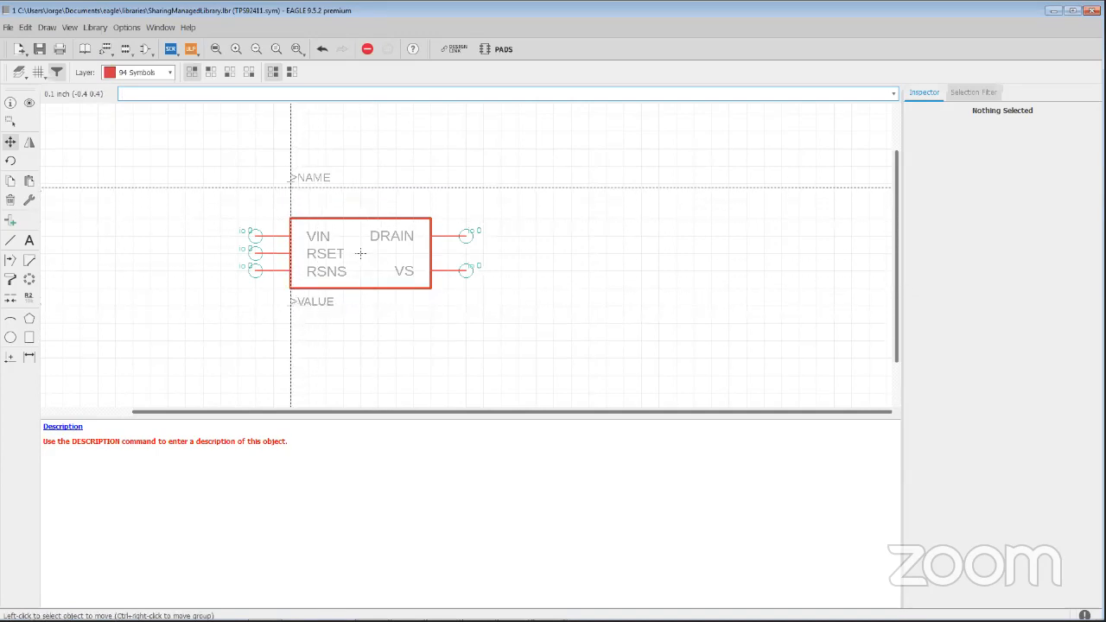
pyautogui.click(292, 181)
pyautogui.click(291, 199)
pyautogui.click(291, 200)
pyautogui.click(291, 216)
pyautogui.scroll(3, 361, 253)
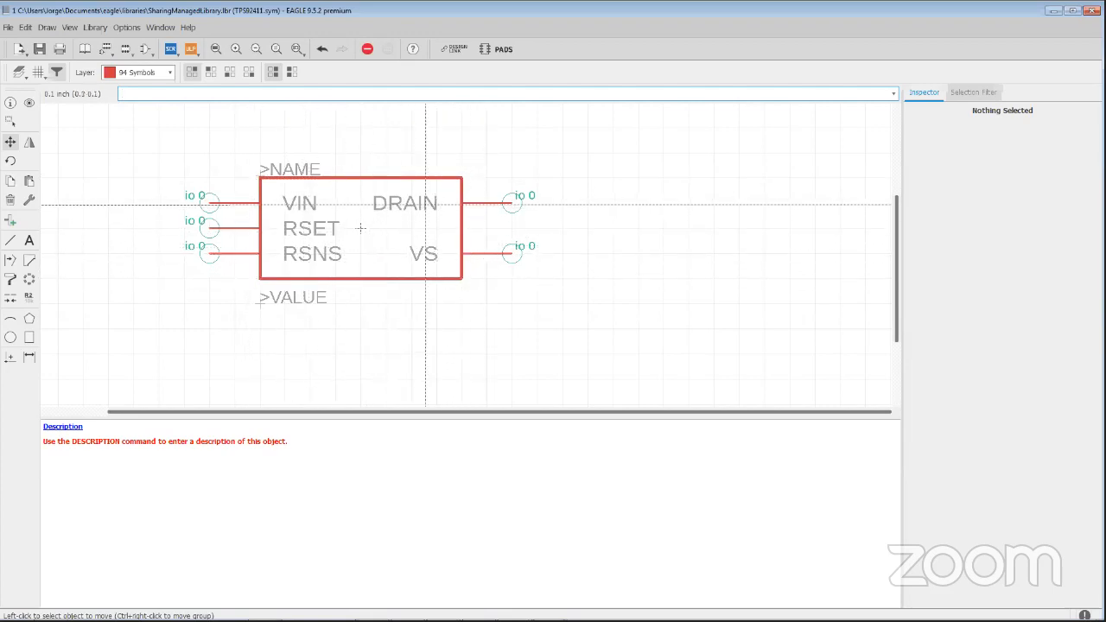
pyautogui.click(205, 198)
pyautogui.press('Escape')
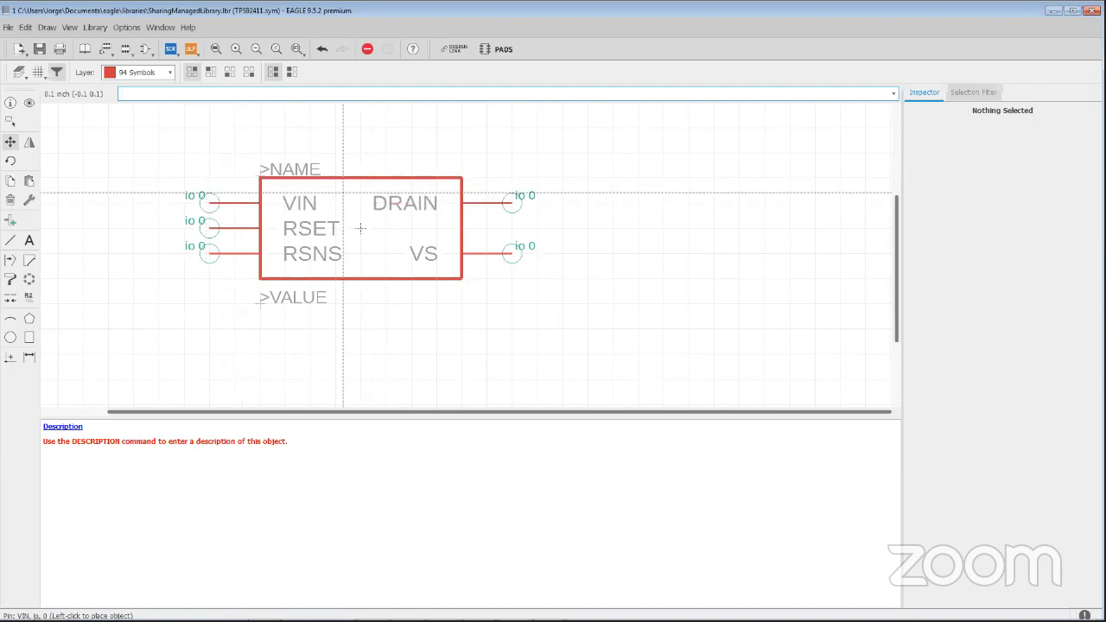
pyautogui.hotkey('ctrl', 'a')
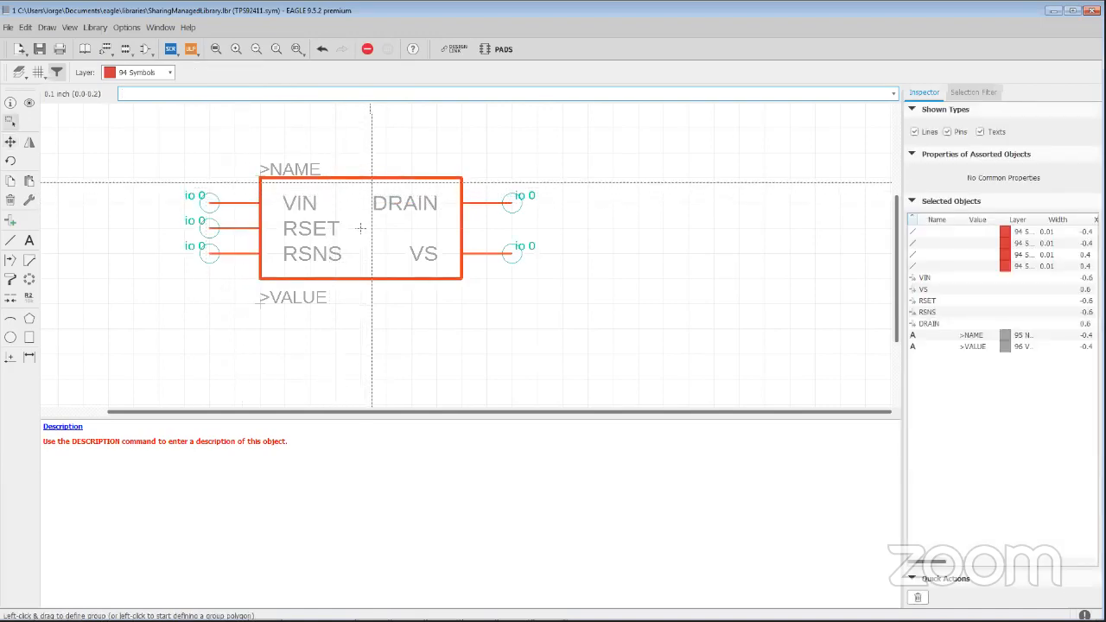
pyautogui.click(218, 175)
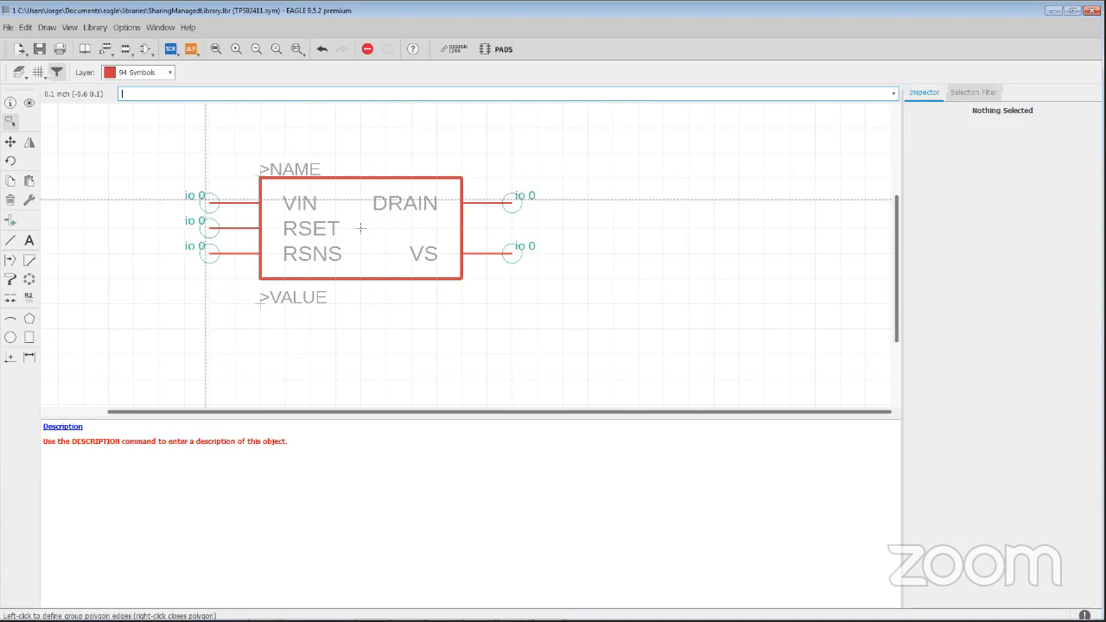
# Check the Pin Functions table in the TPS92411 datasheet in Chrome, and set the VIN pin's direction to in back in EAGLE.
pyautogui.click(211, 200)
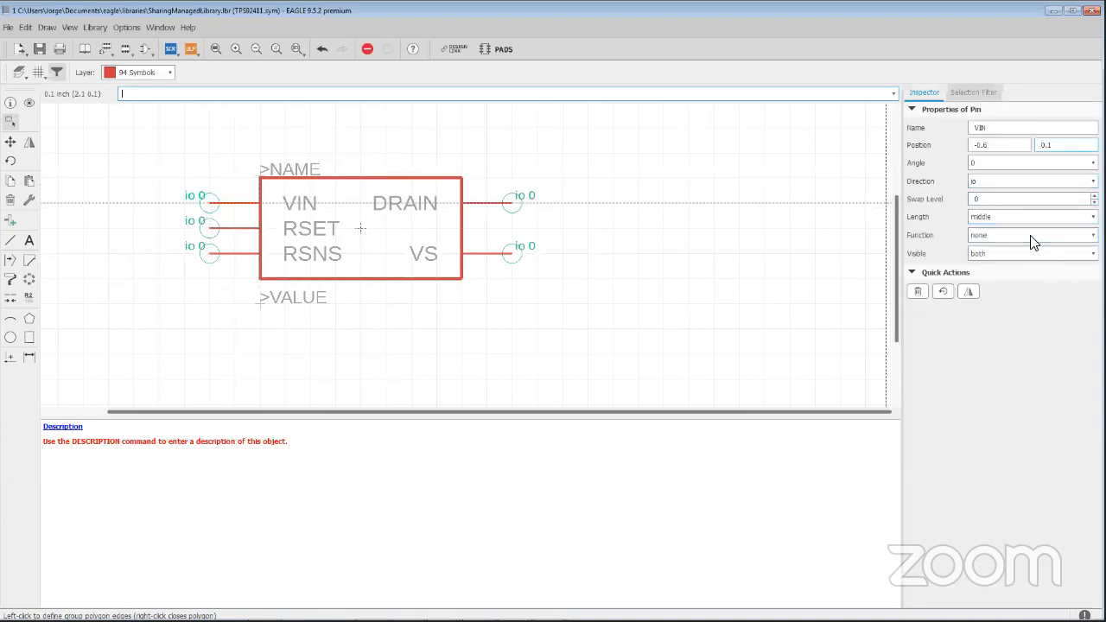
pyautogui.click(1069, 201)
pyautogui.moveTo(159, 620)
pyautogui.click(263, 610)
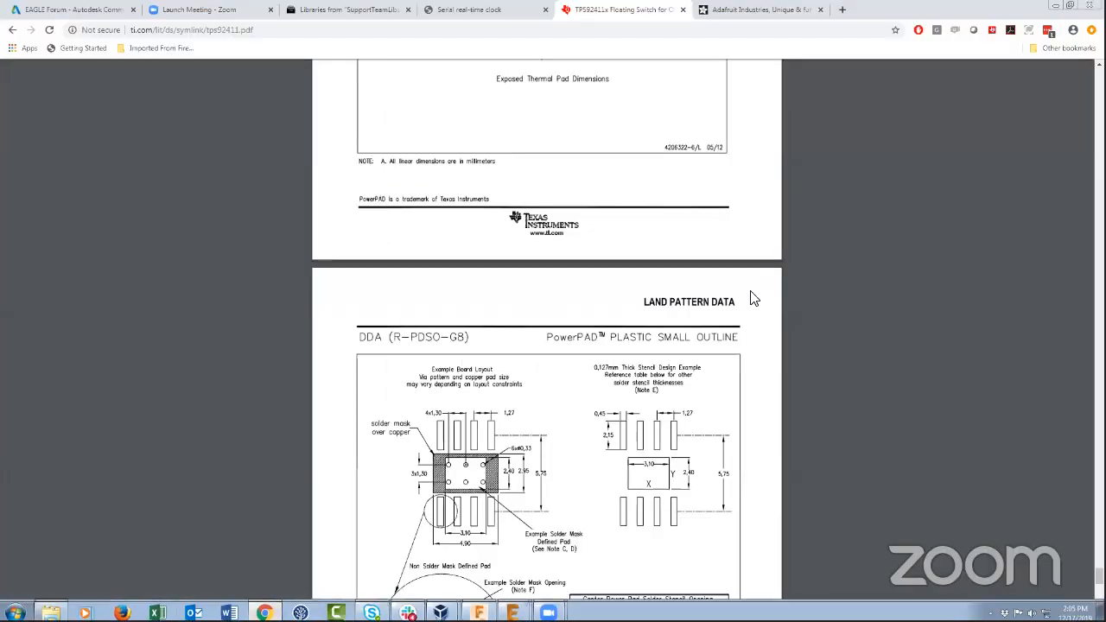
pyautogui.moveTo(1099, 577); pyautogui.dragTo(1099, 114)
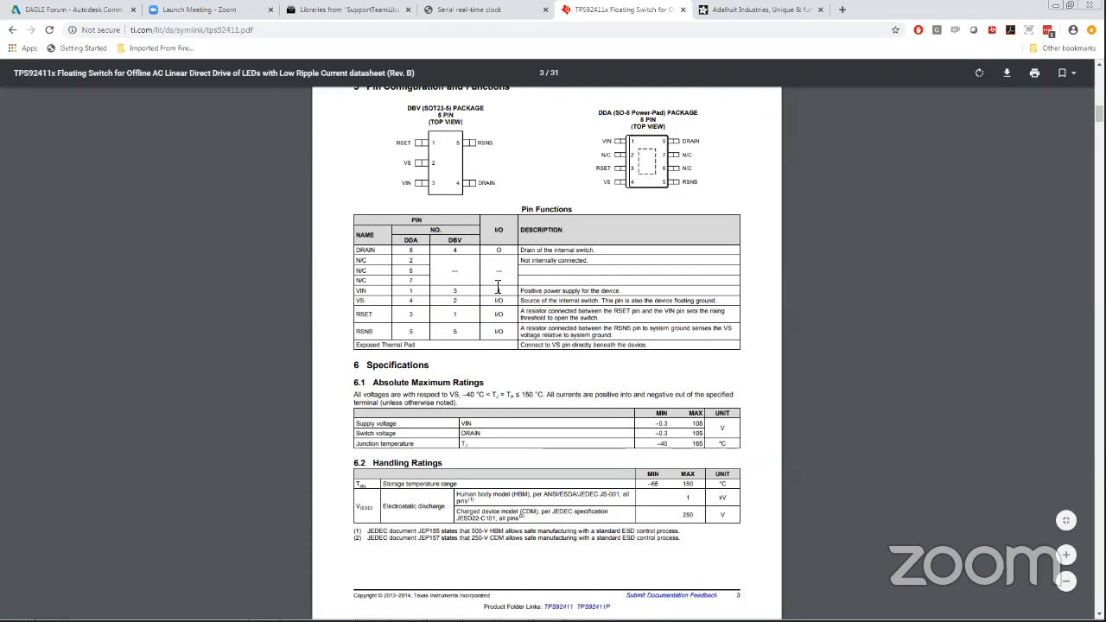
pyautogui.moveTo(510, 620)
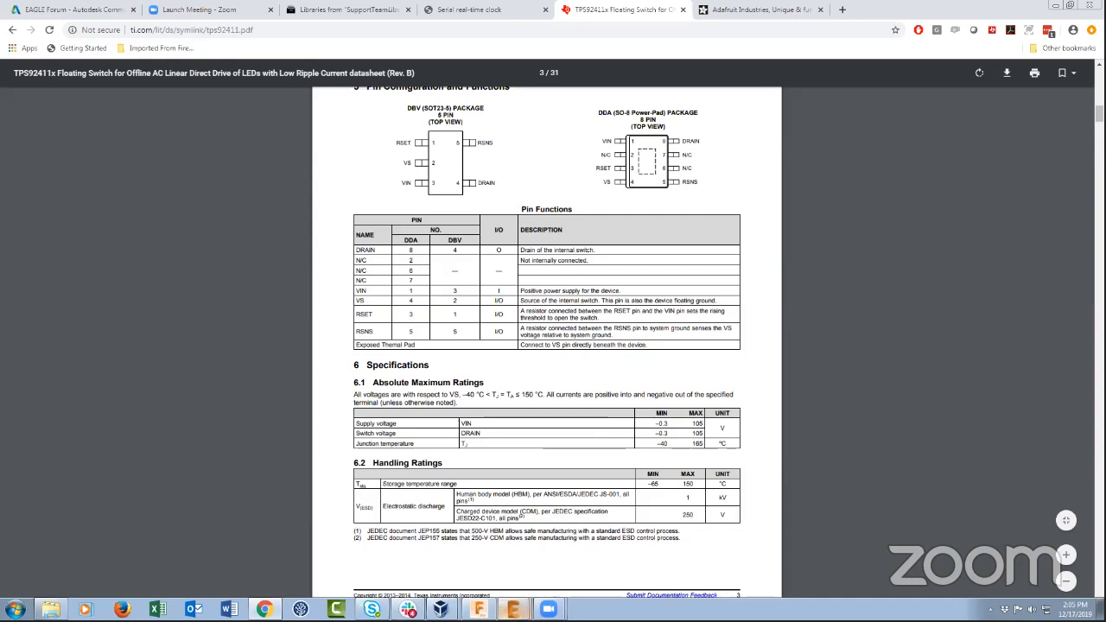
pyautogui.click(496, 593)
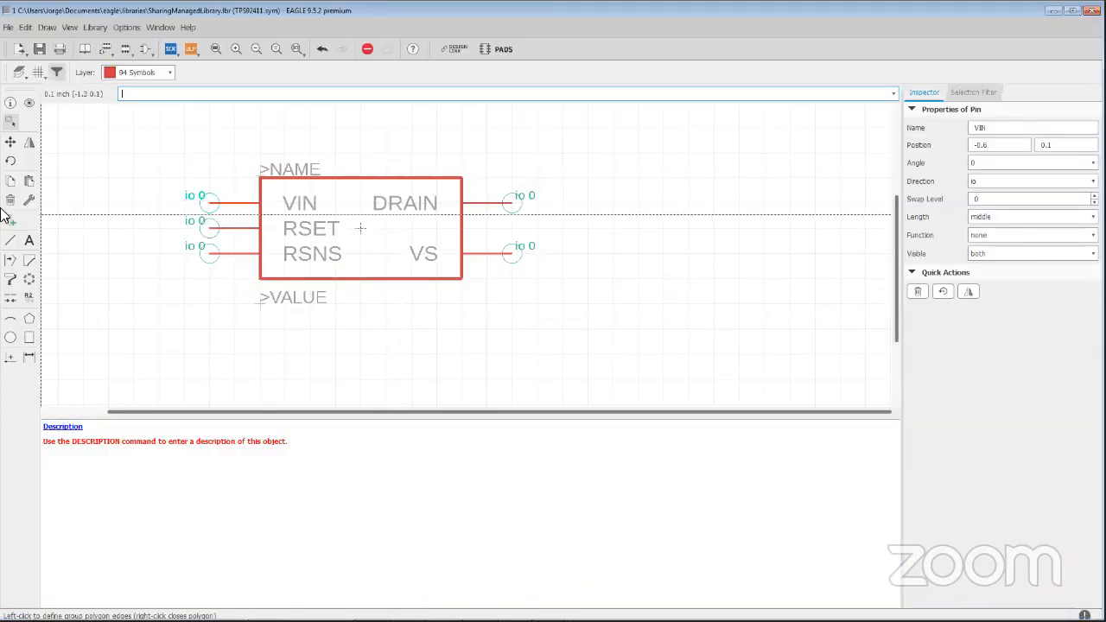
pyautogui.click(1033, 181)
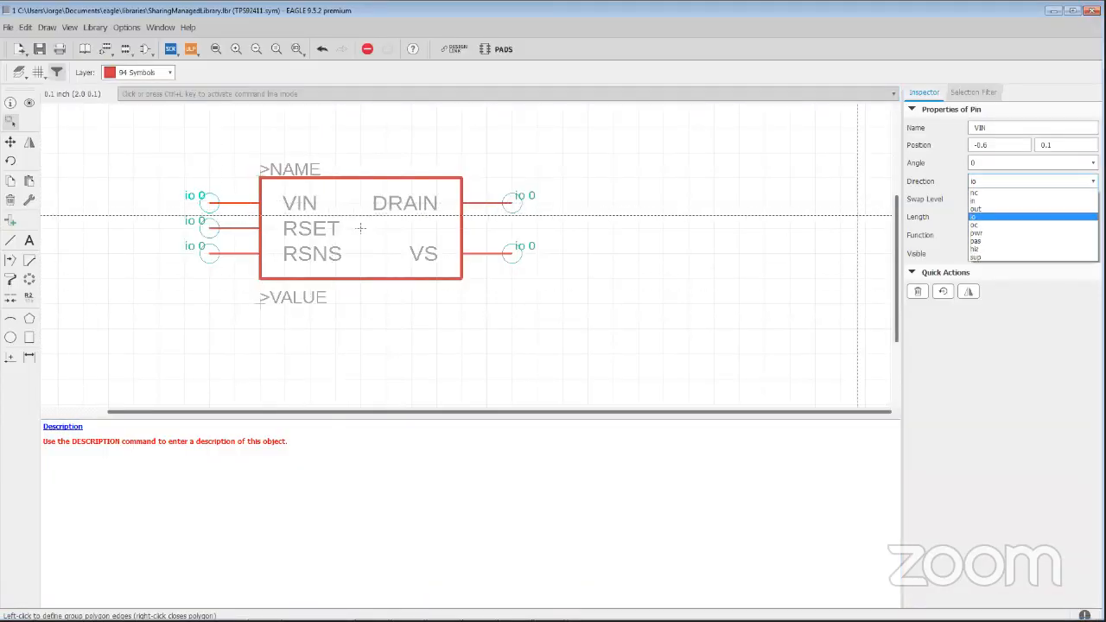
pyautogui.click(1031, 200)
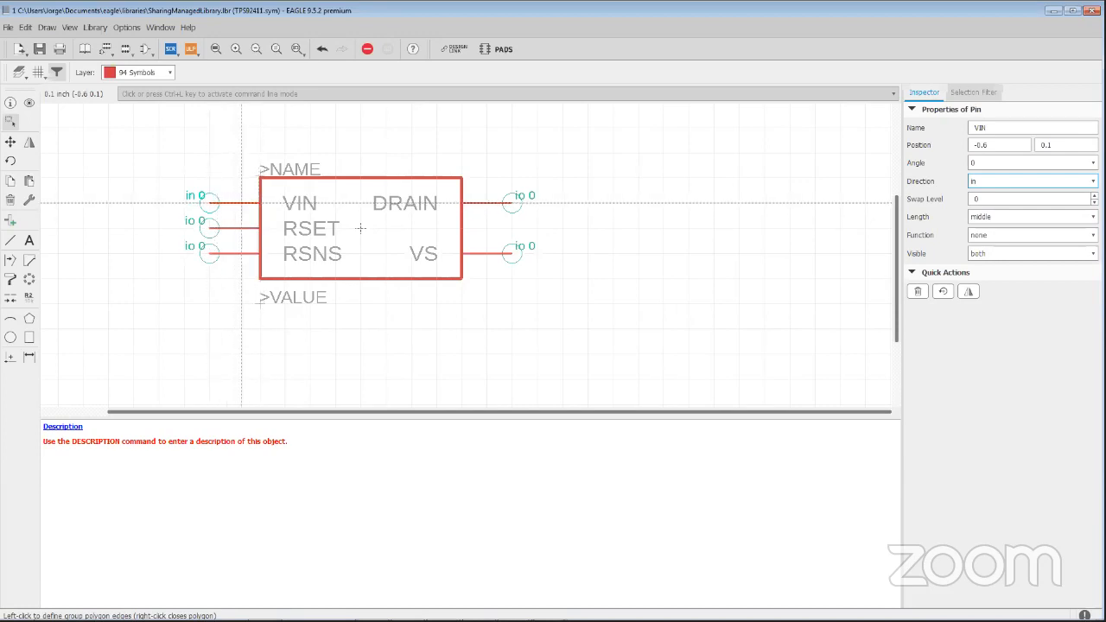
# Try the short length on the VIN pin and set it back to middle.
pyautogui.click(1065, 217)
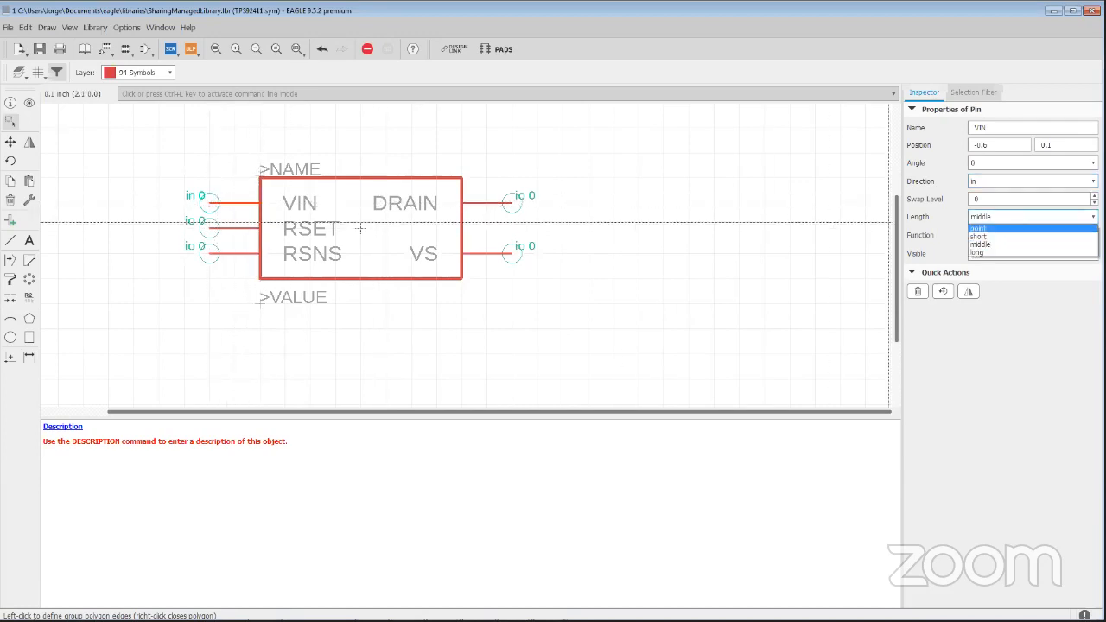
pyautogui.click(1063, 235)
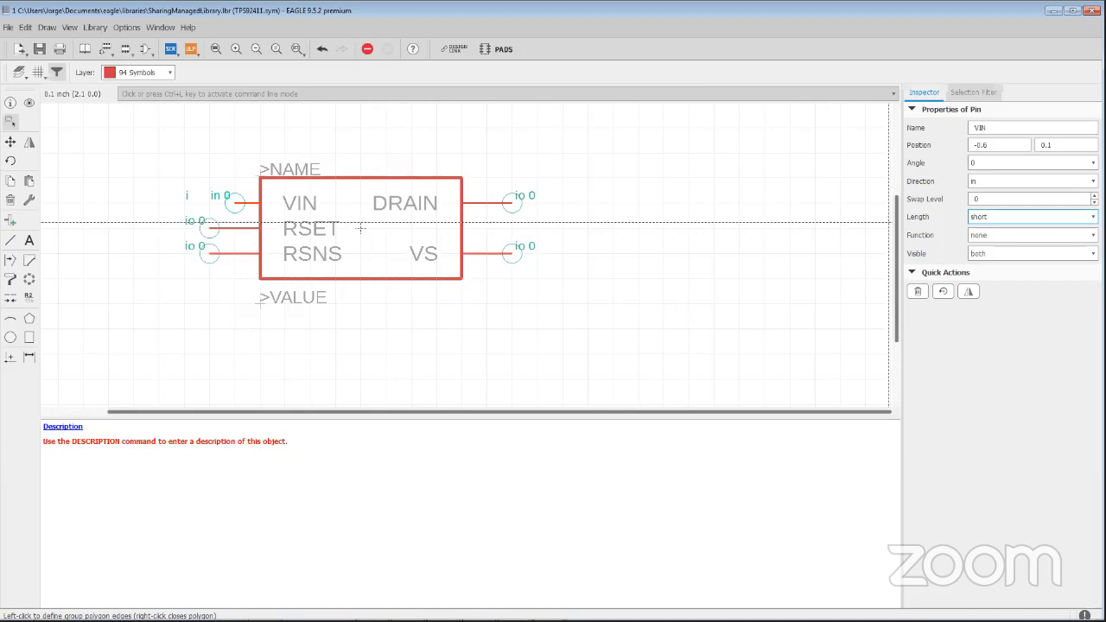
pyautogui.click(1065, 217)
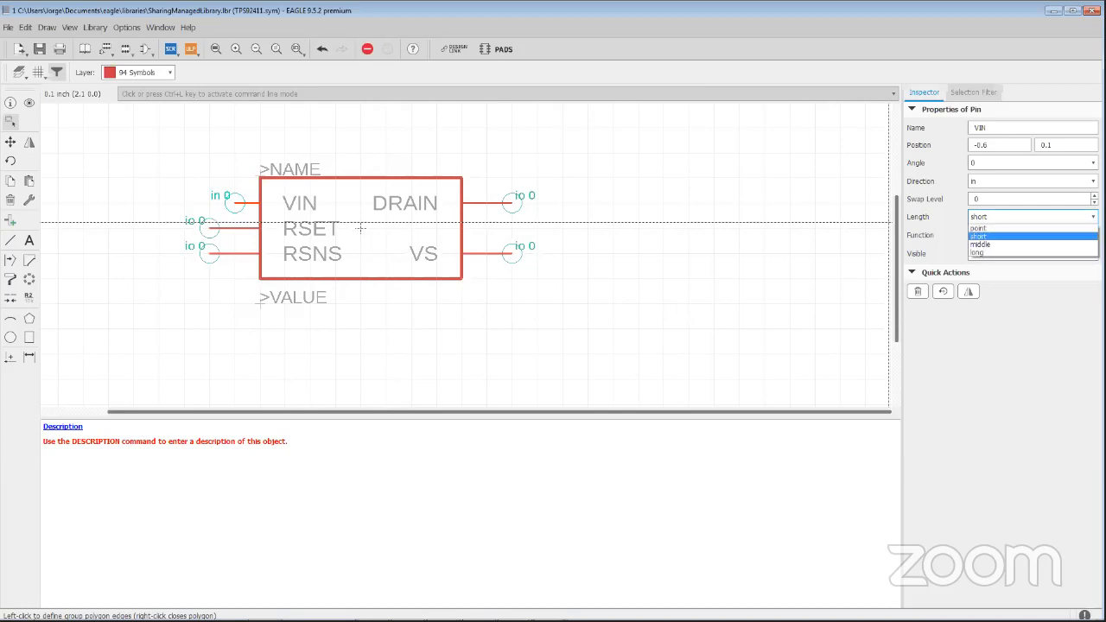
pyautogui.click(989, 244)
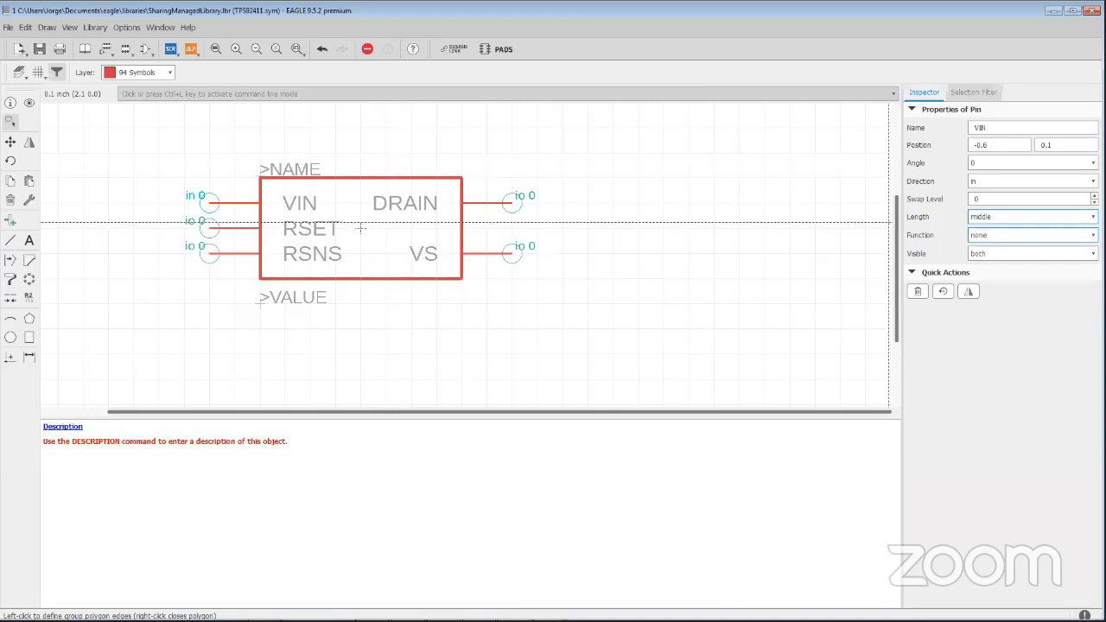
# Try the dot and dotclk functions on the VIN pin, set the function back to none, and look over the visibility options.
pyautogui.click(994, 235)
pyautogui.click(986, 252)
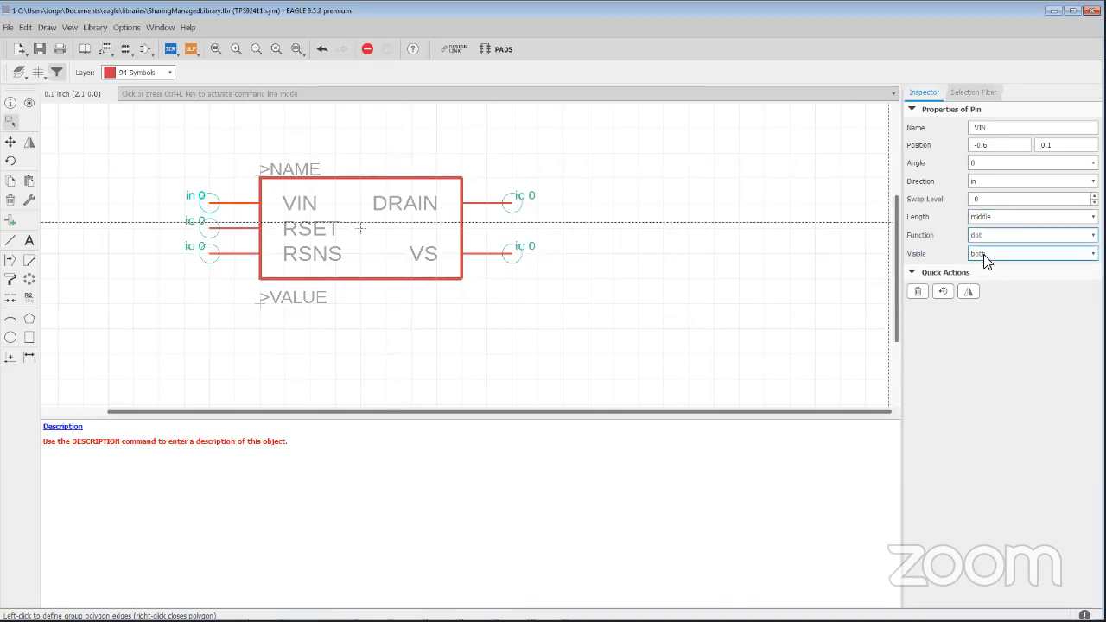
pyautogui.click(994, 235)
pyautogui.click(1003, 266)
pyautogui.click(994, 235)
pyautogui.click(1022, 267)
pyautogui.click(1079, 237)
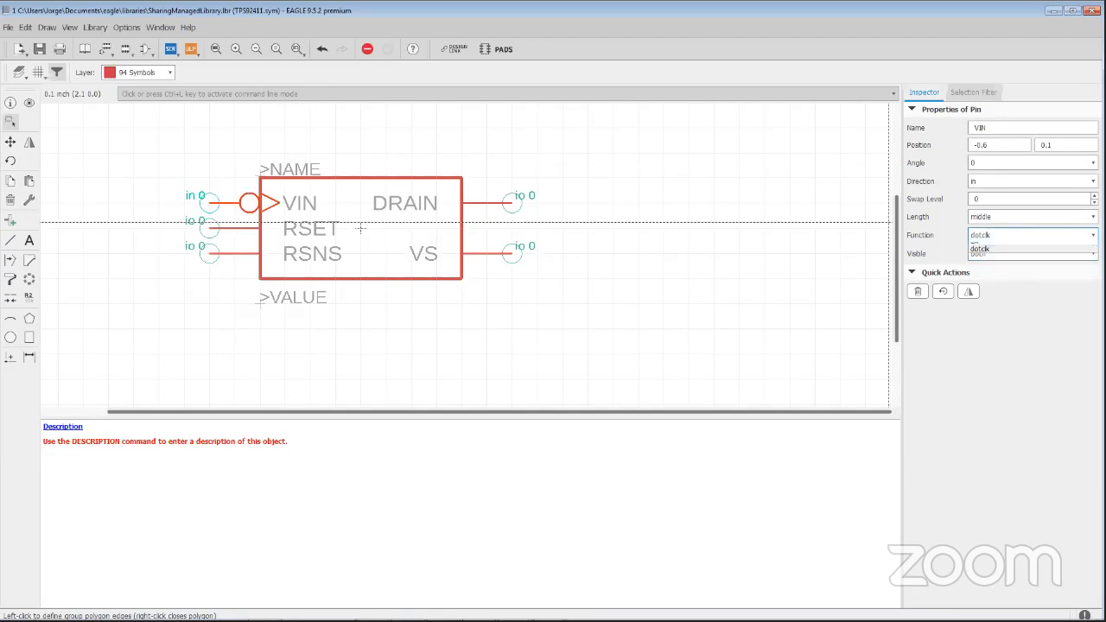
pyautogui.click(1001, 247)
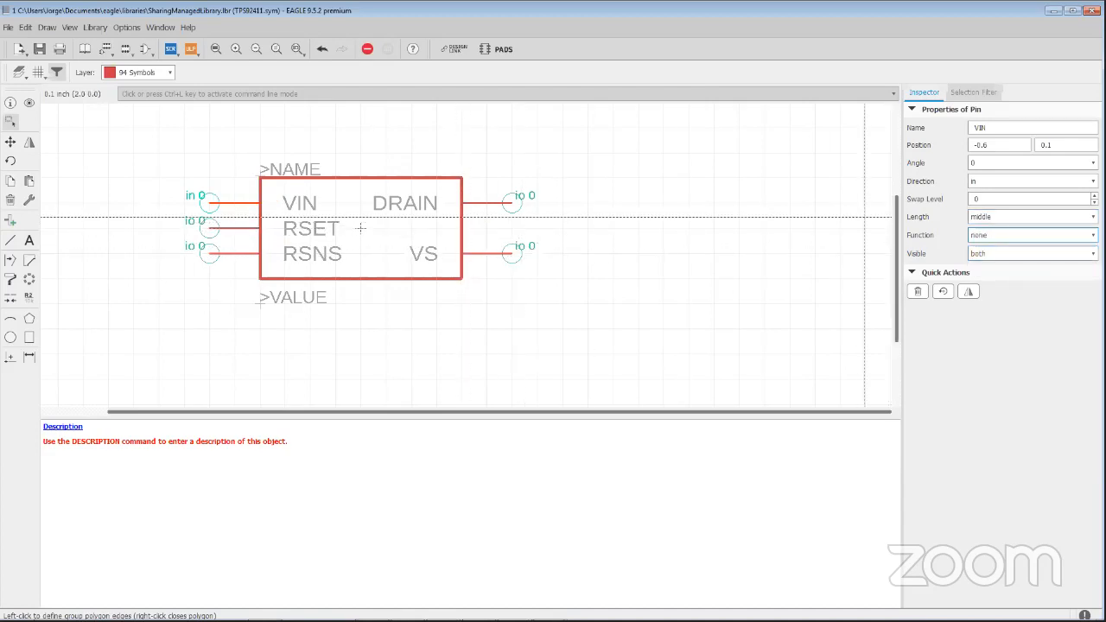
pyautogui.click(994, 236)
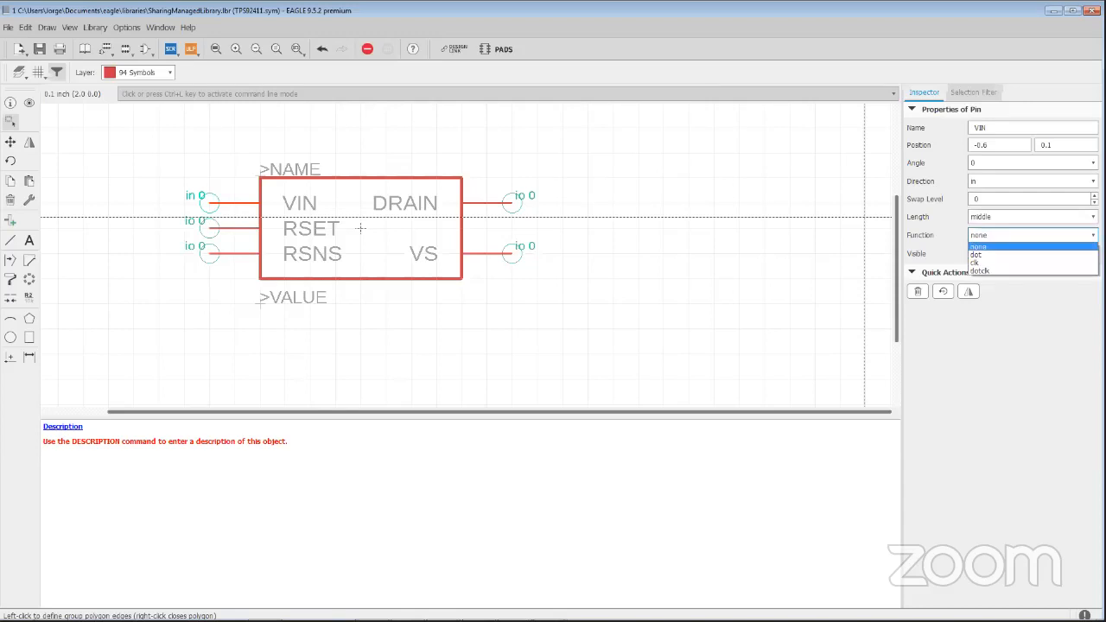
pyautogui.click(994, 247)
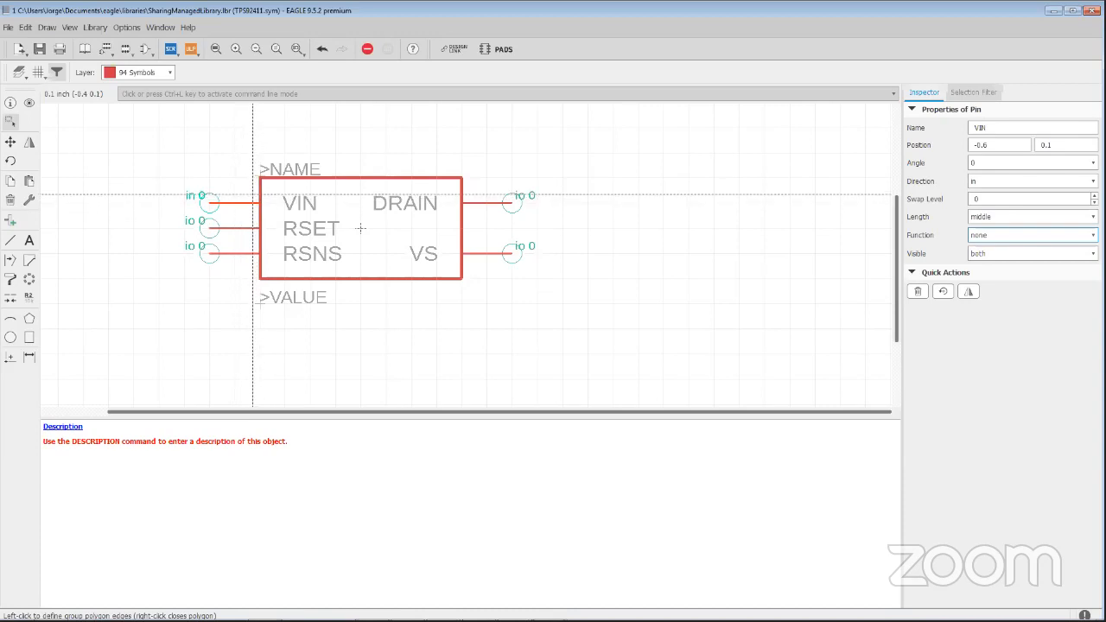
pyautogui.click(983, 254)
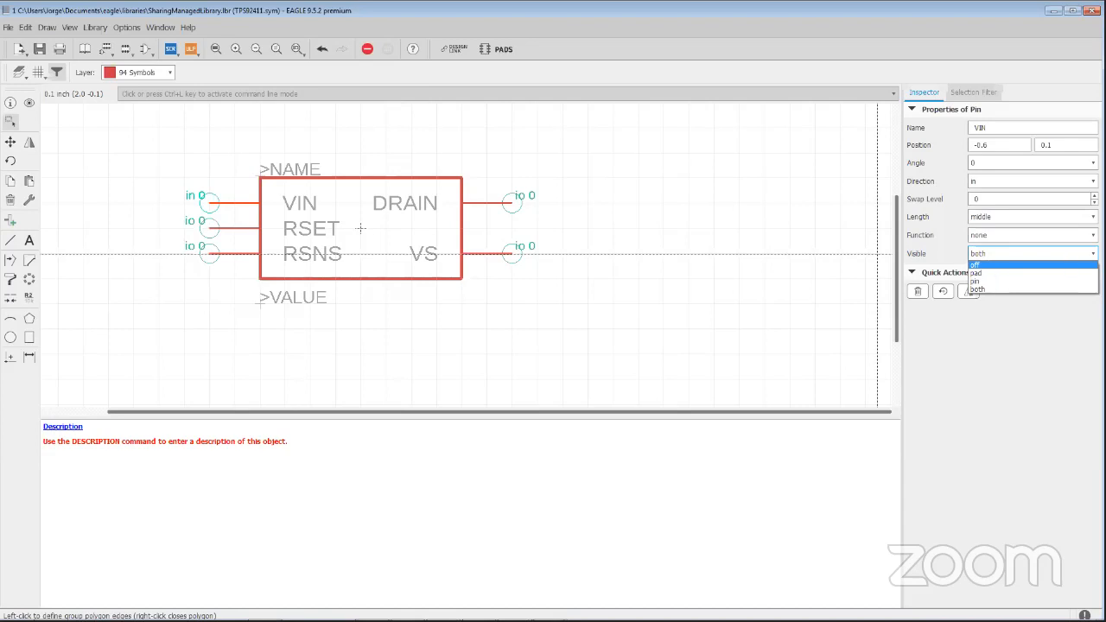
pyautogui.press('Escape')
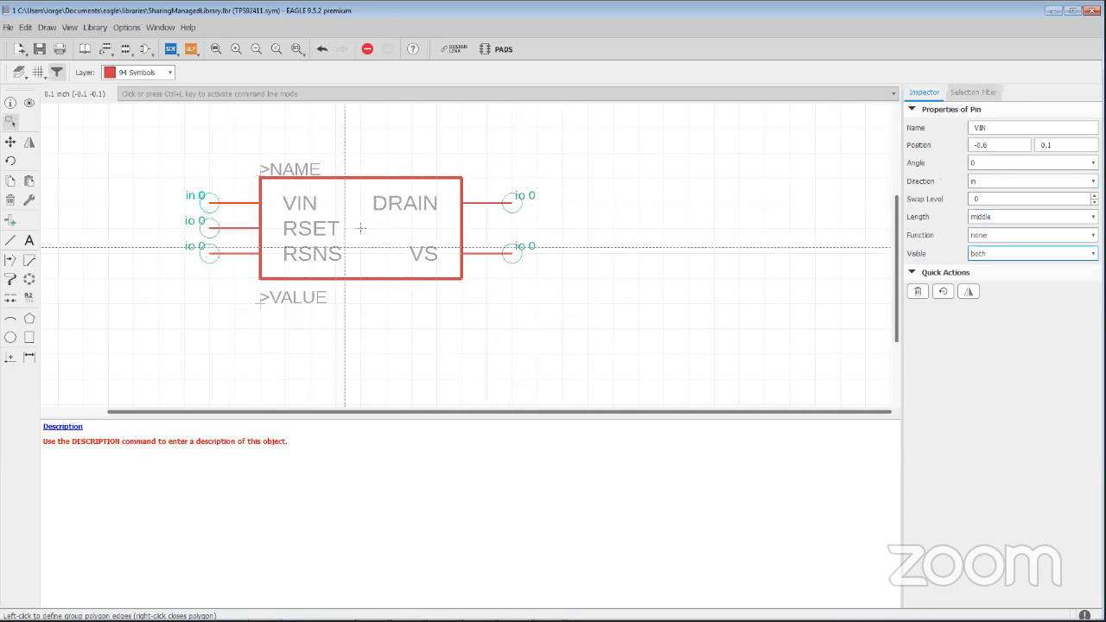
# Set the DRAIN pin's direction to out.
pyautogui.click(512, 195)
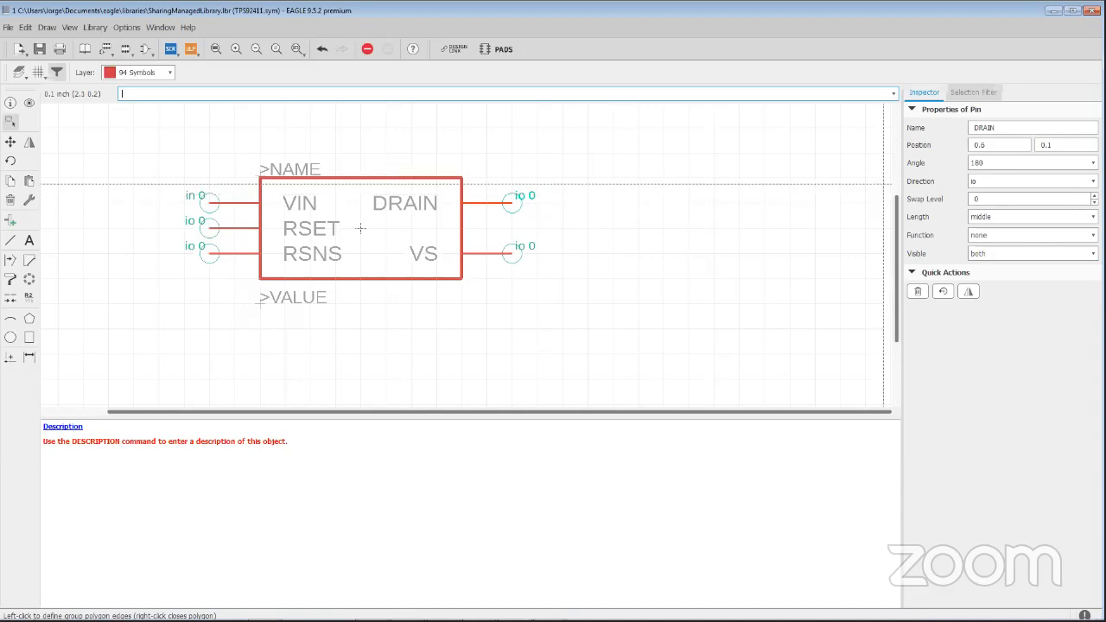
pyautogui.click(1033, 181)
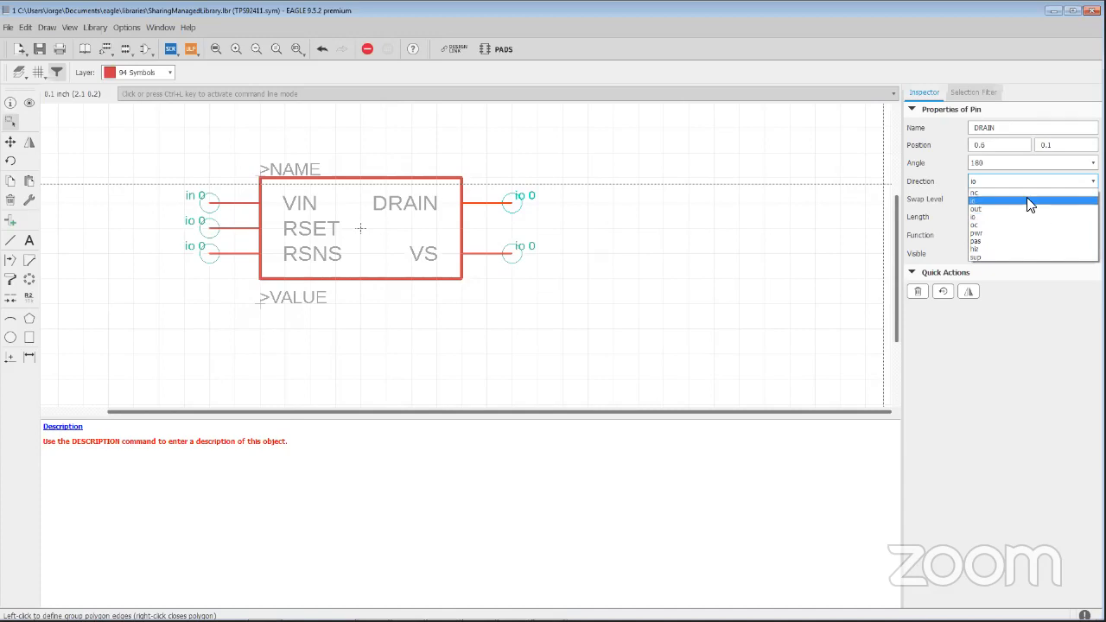
pyautogui.click(977, 208)
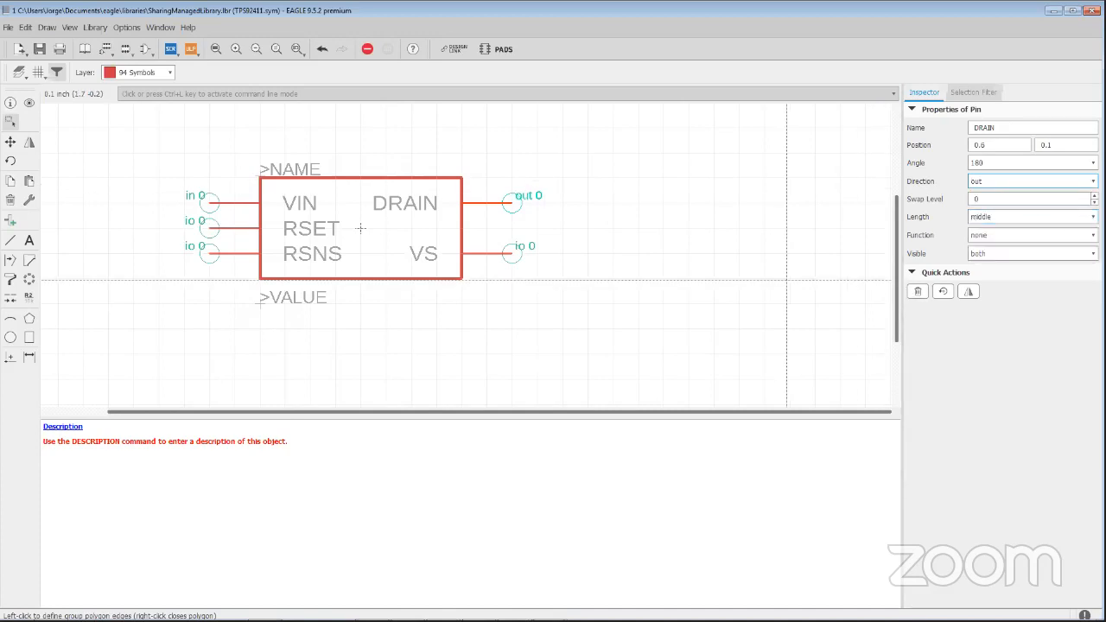
pyautogui.click(503, 236)
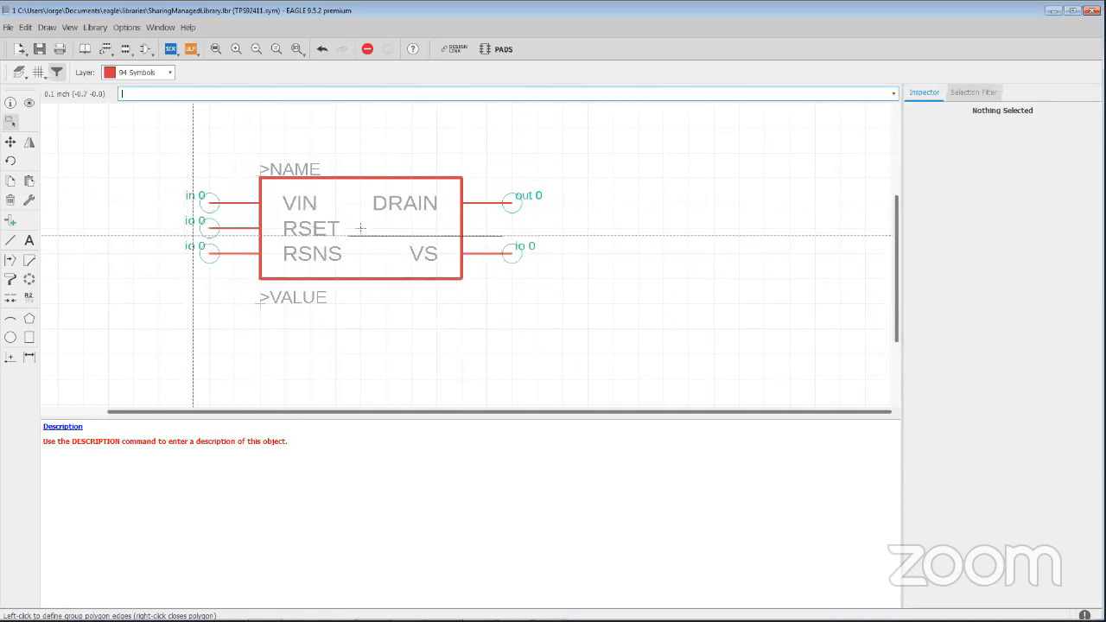
pyautogui.click(505, 240)
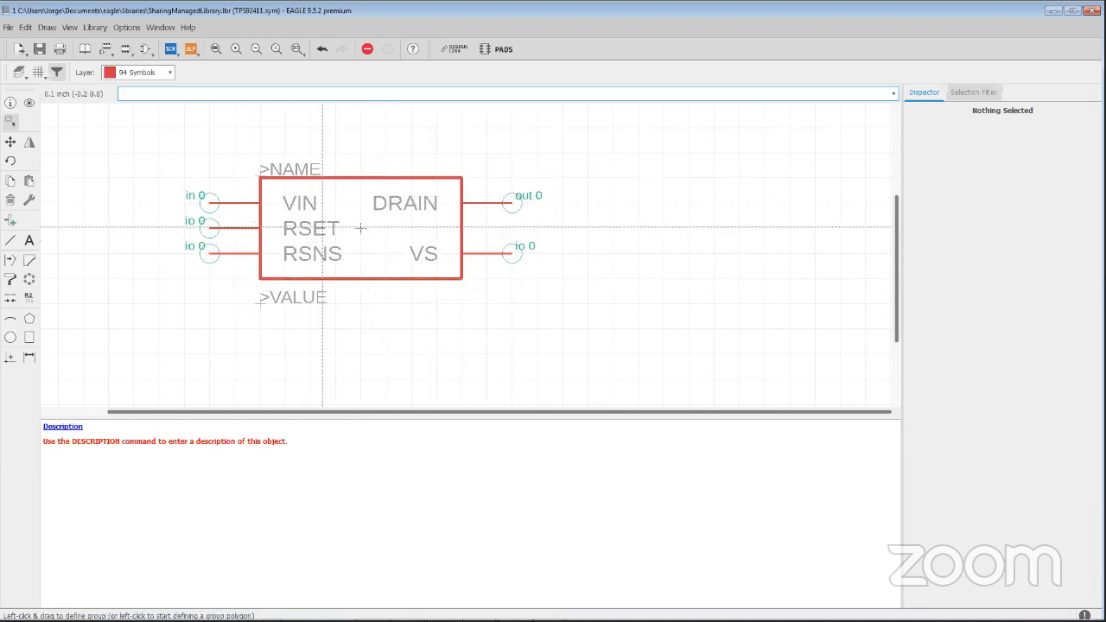
pyautogui.rightClick(68, 431)
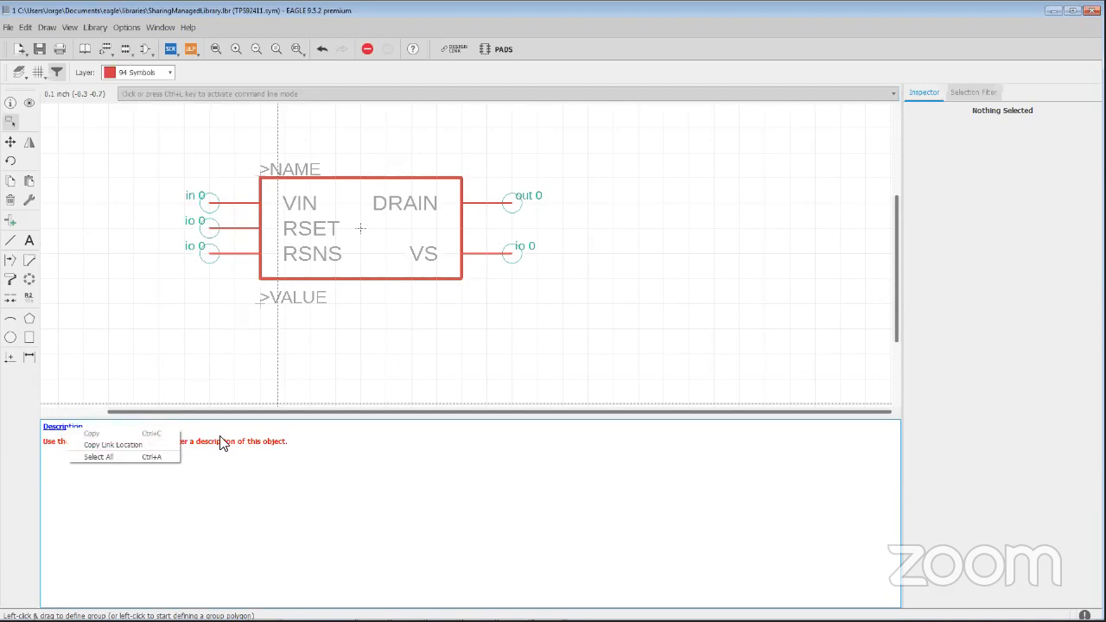
pyautogui.click(65, 441)
pyautogui.click(64, 429)
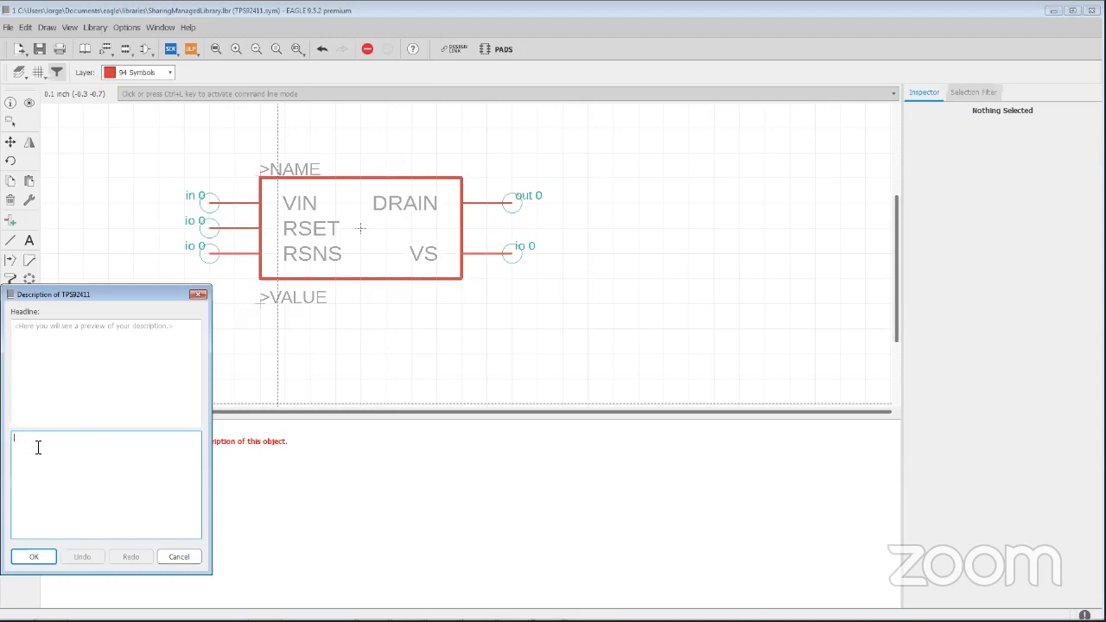
pyautogui.click(194, 560)
# Save the library with the TPS92411 symbol and return to the library's table of contents.
pyautogui.click(11, 121)
pyautogui.click(38, 49)
pyautogui.click(86, 49)
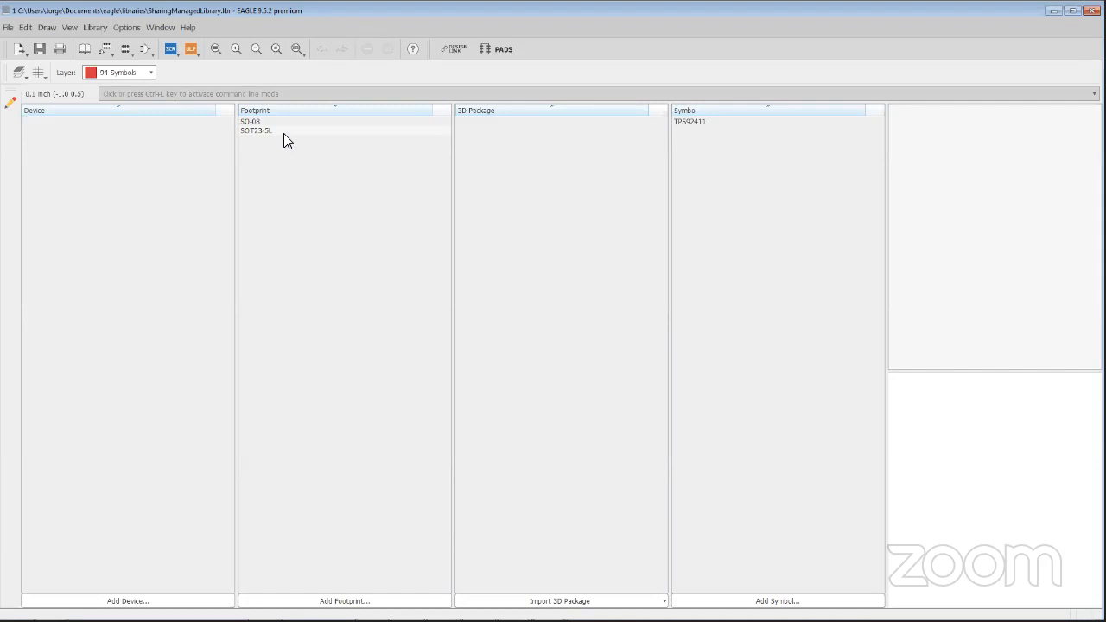
# Convert SharingManagedLibrary into a managed library in the SupportTeamLibs folder, keeping the local copy archived.
pyautogui.click(101, 27)
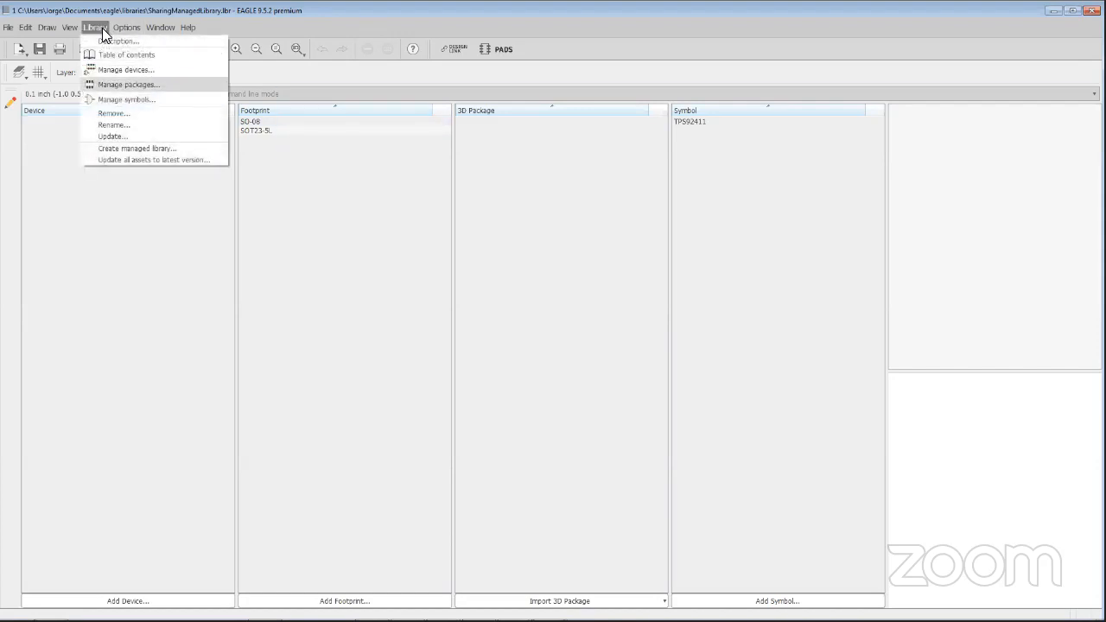
pyautogui.click(152, 148)
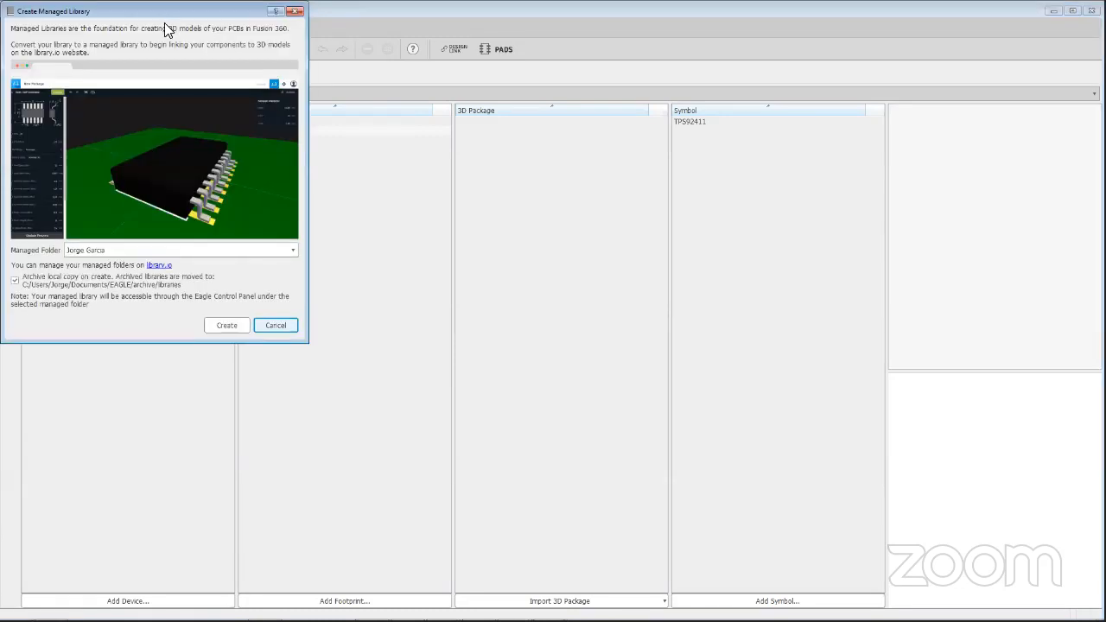
pyautogui.moveTo(162, 14); pyautogui.dragTo(245, 65)
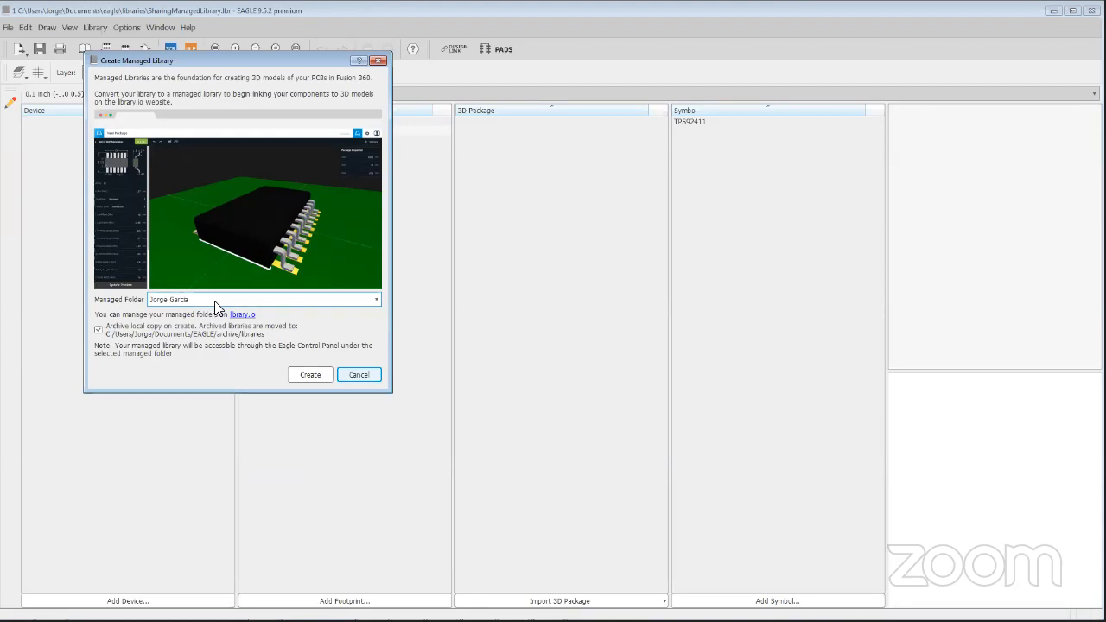
pyautogui.click(369, 303)
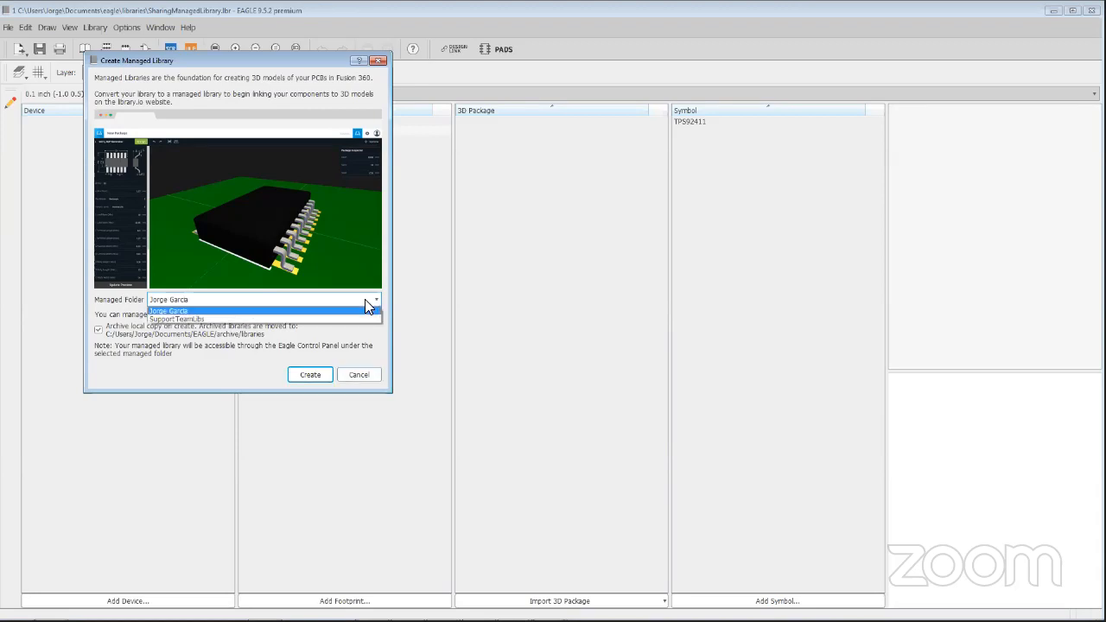
pyautogui.click(201, 319)
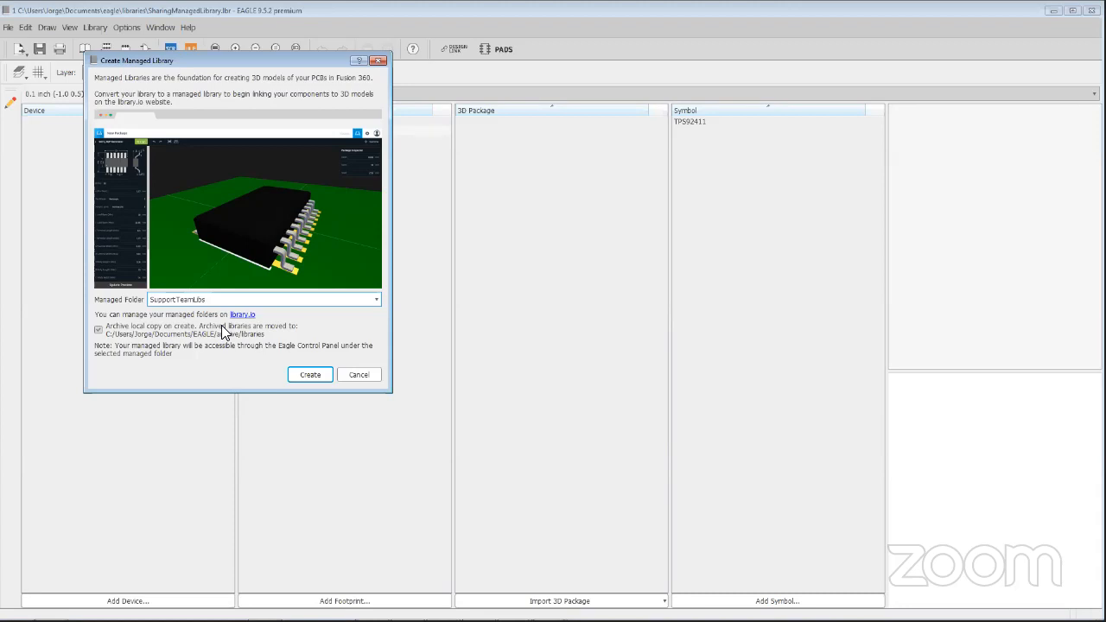
pyautogui.click(311, 373)
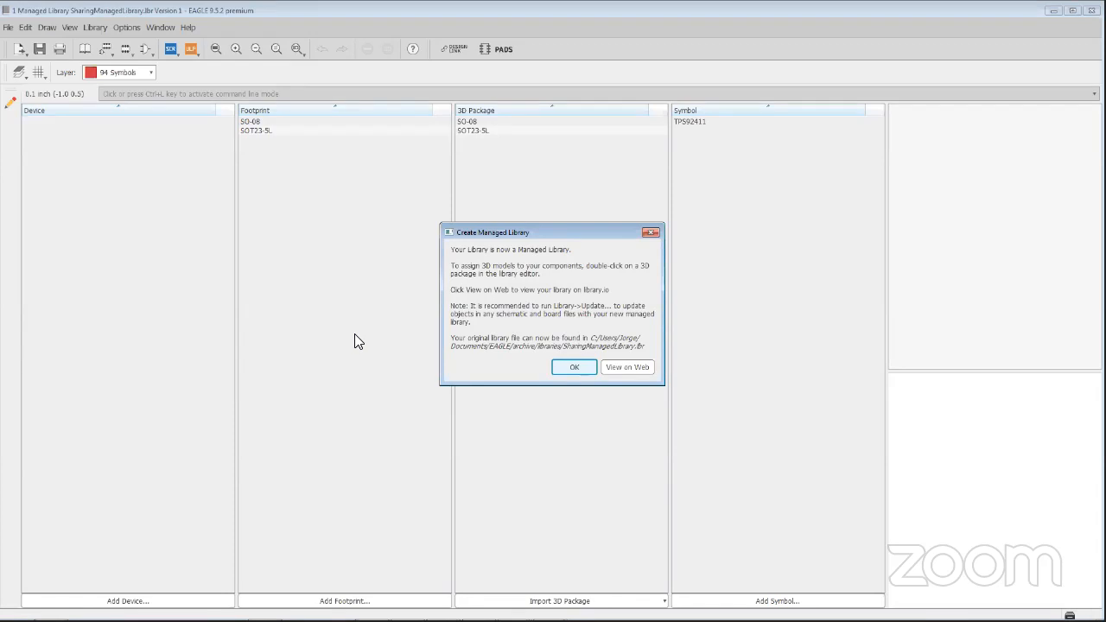
pyautogui.click(575, 366)
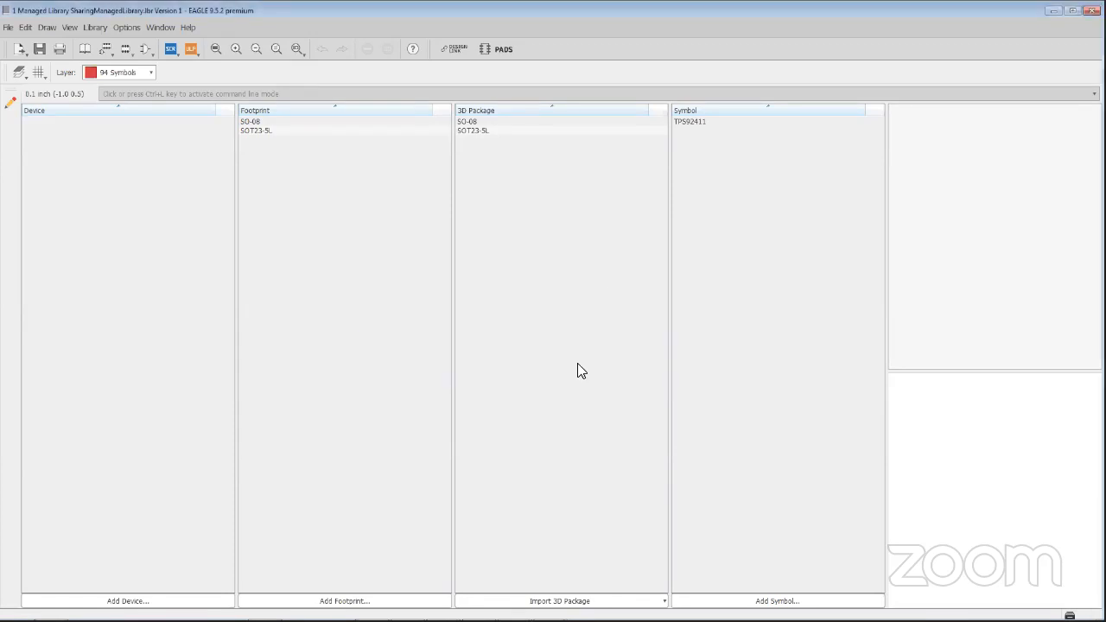
# Open the SOT23-5L 3D package for editing, select its placeholder box and check the STEP file upload option.
pyautogui.click(266, 130)
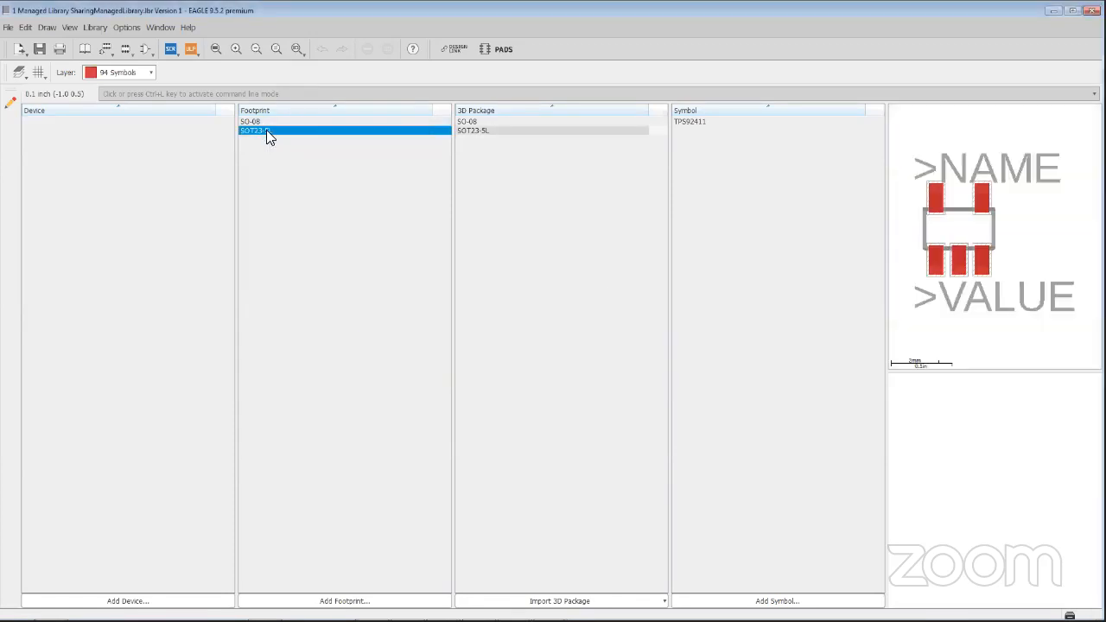
pyautogui.click(491, 133)
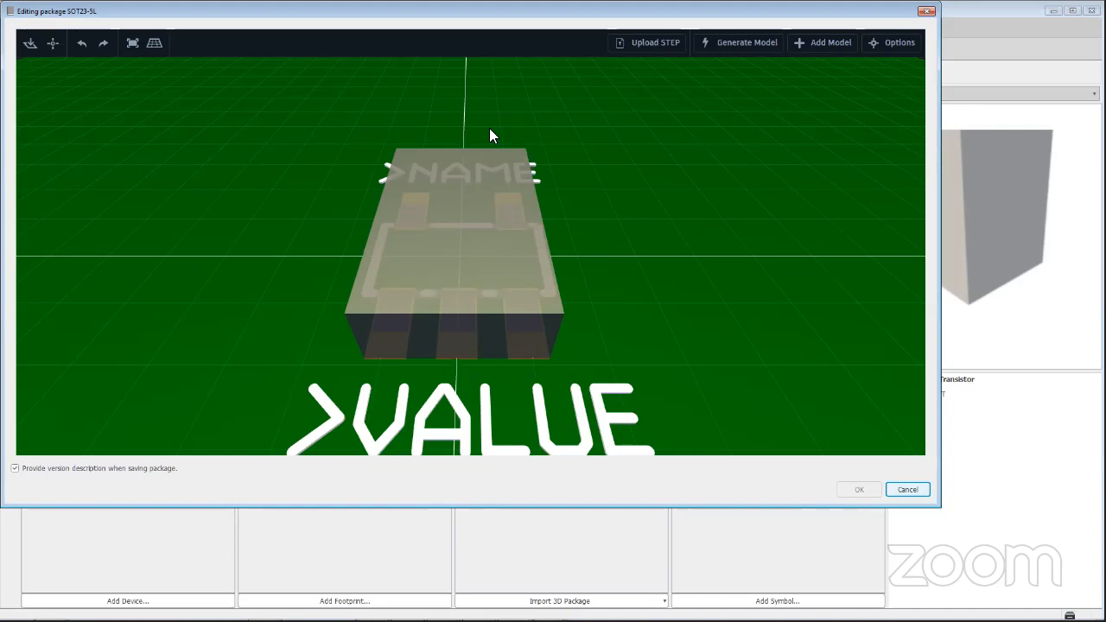
pyautogui.click(491, 168)
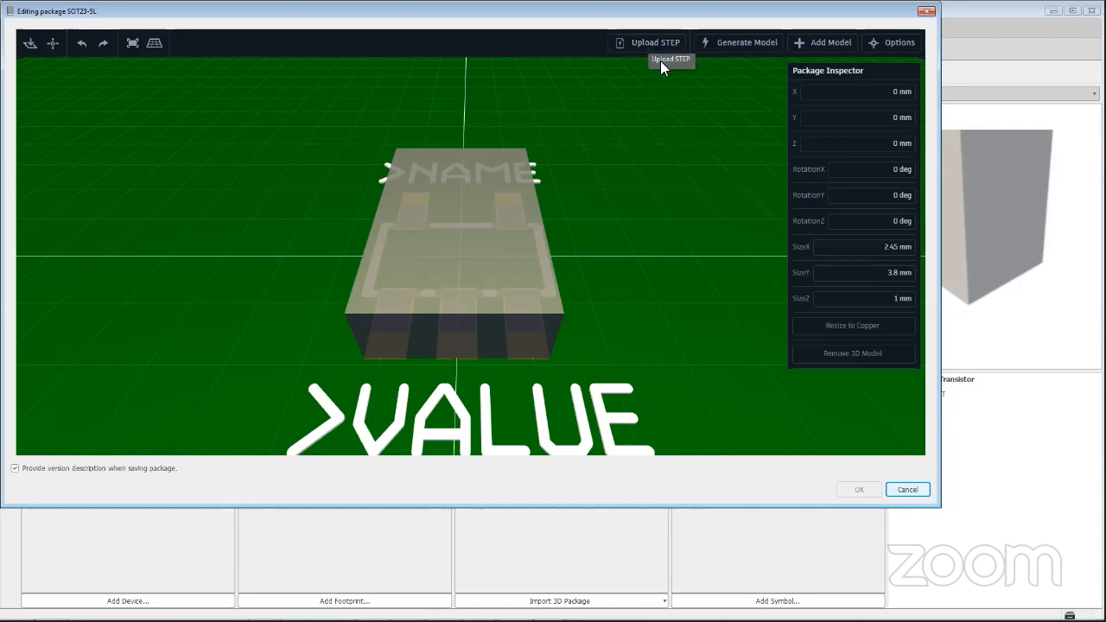
pyautogui.click(641, 50)
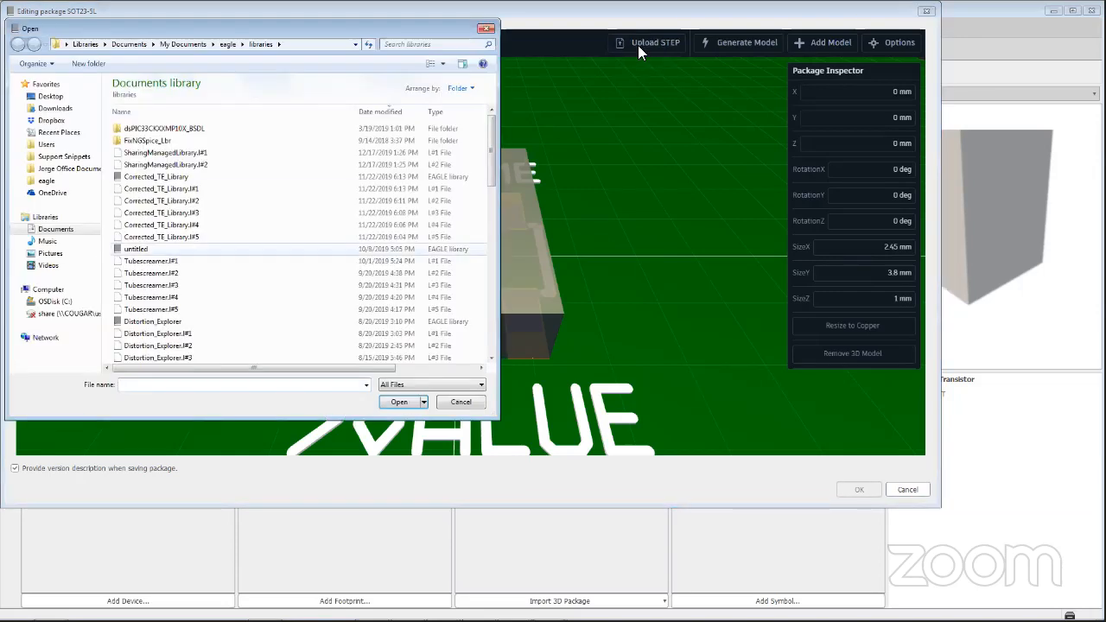
pyautogui.click(465, 403)
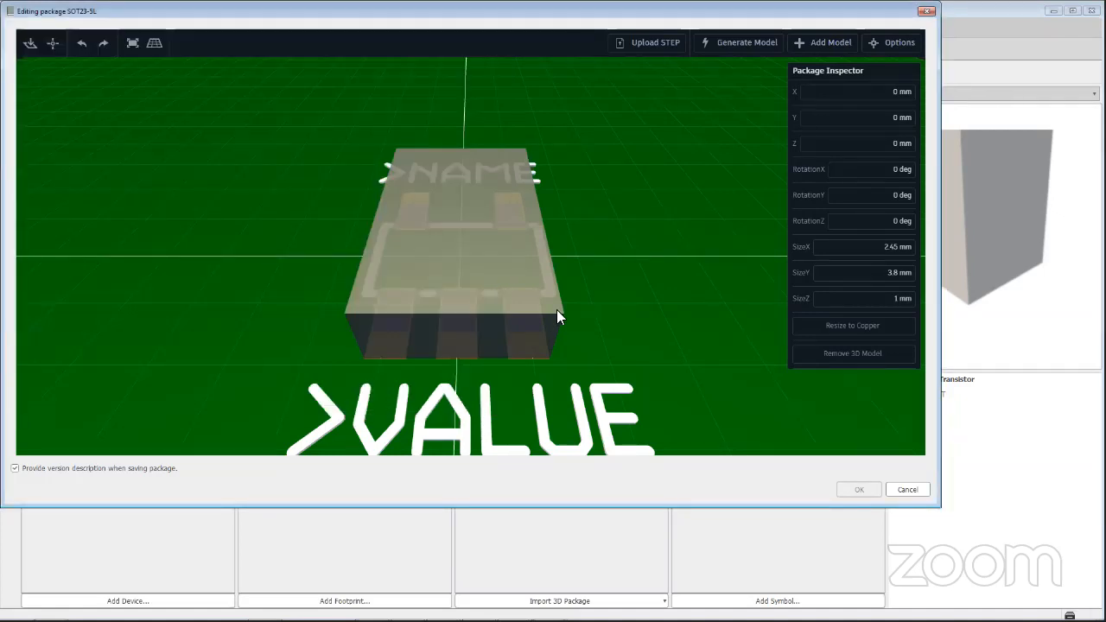
# Search the own 3D models for SOT and add the SOT95P240X110-5L model to the package.
pyautogui.click(825, 50)
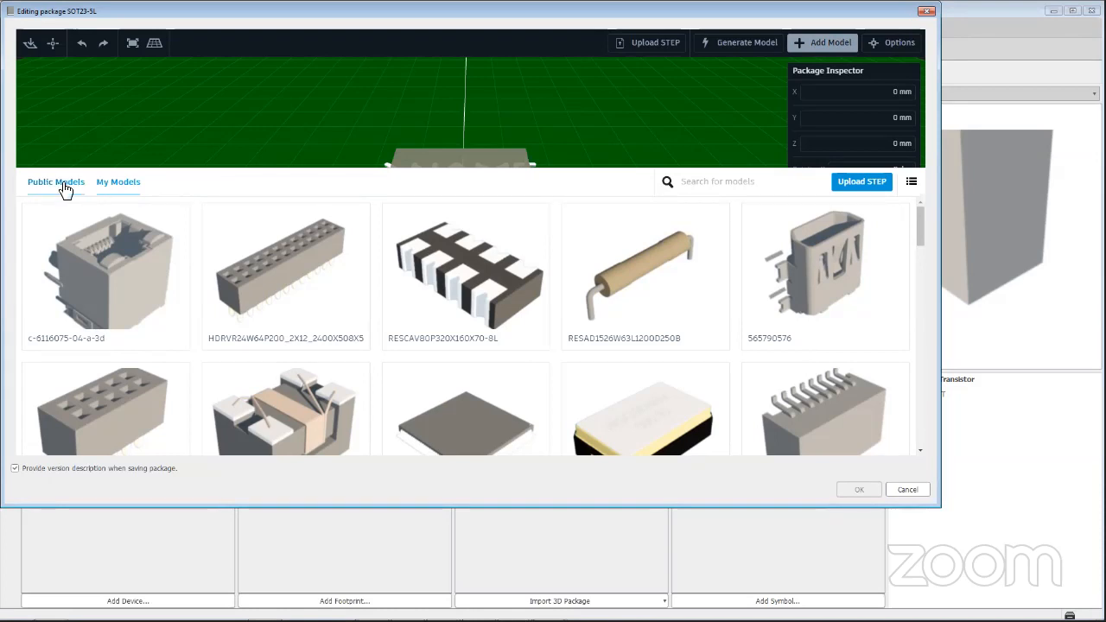
pyautogui.click(701, 179)
pyautogui.write('SOT')
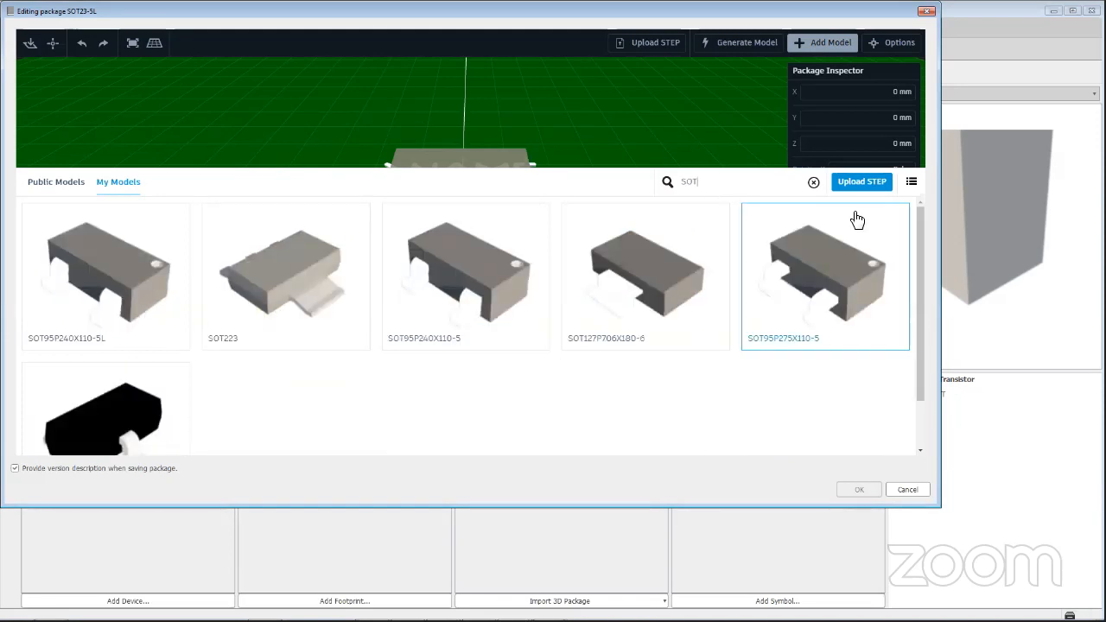
pyautogui.scroll(-2, 628, 301)
pyautogui.scroll(1, 630, 304)
pyautogui.scroll(1, 630, 304)
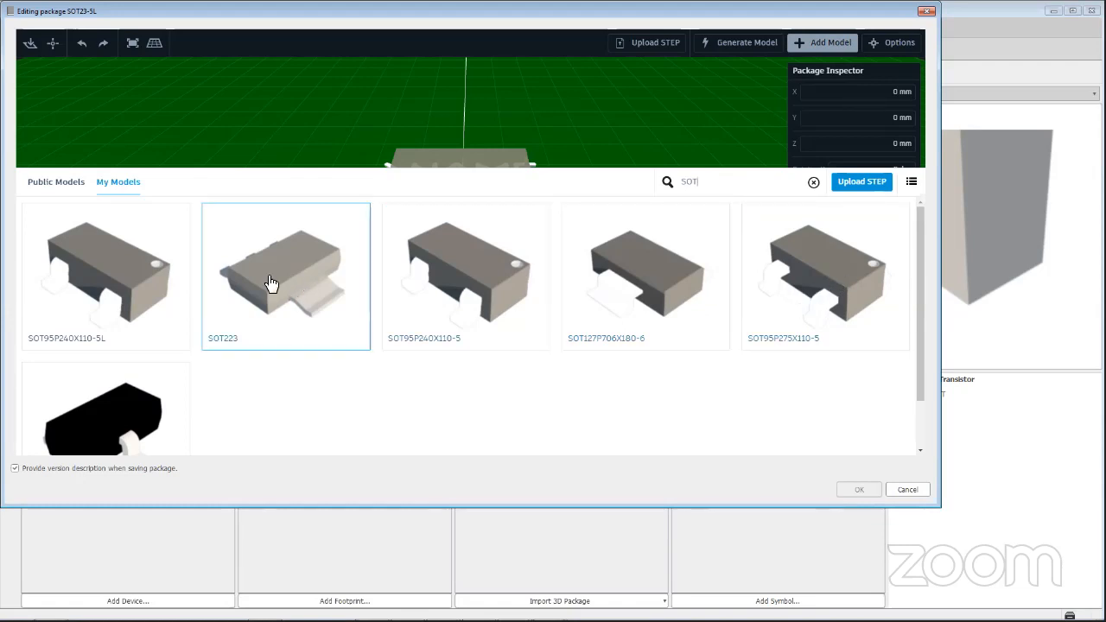
pyautogui.click(111, 287)
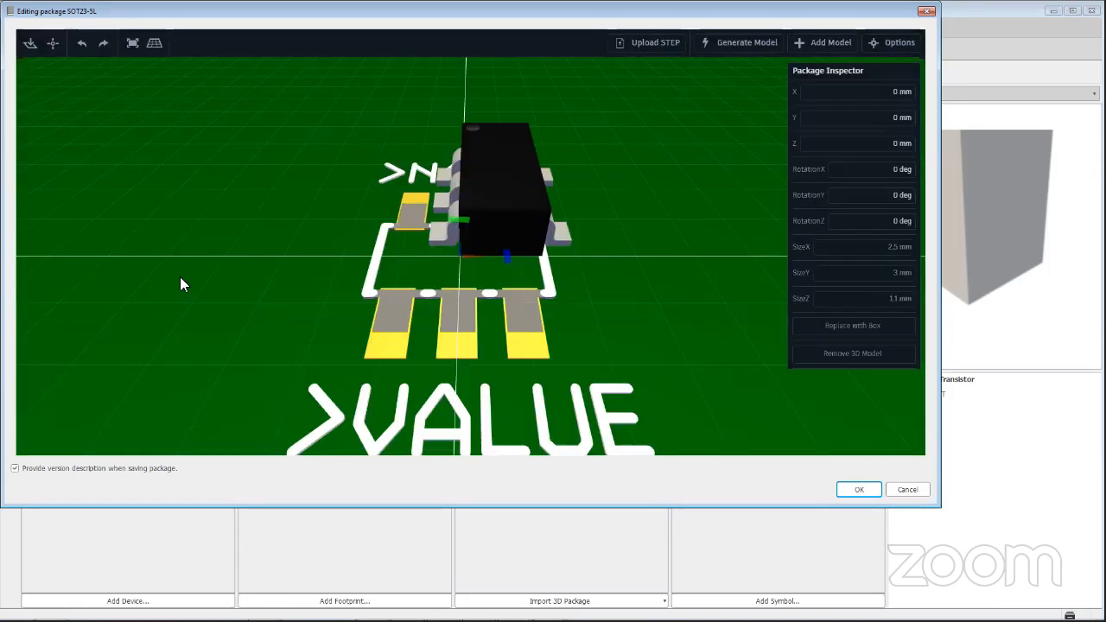
# Rotate the chip model 90 degrees about the Z axis and undo the small height shift.
pyautogui.moveTo(505, 262); pyautogui.dragTo(462, 181)
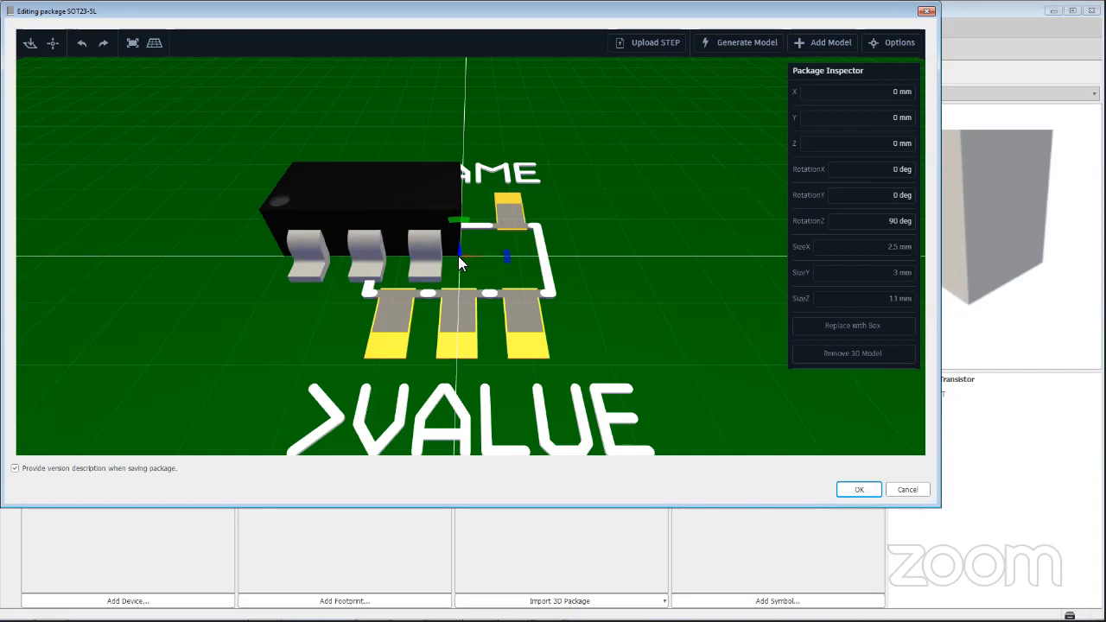
pyautogui.moveTo(468, 255); pyautogui.dragTo(471, 255)
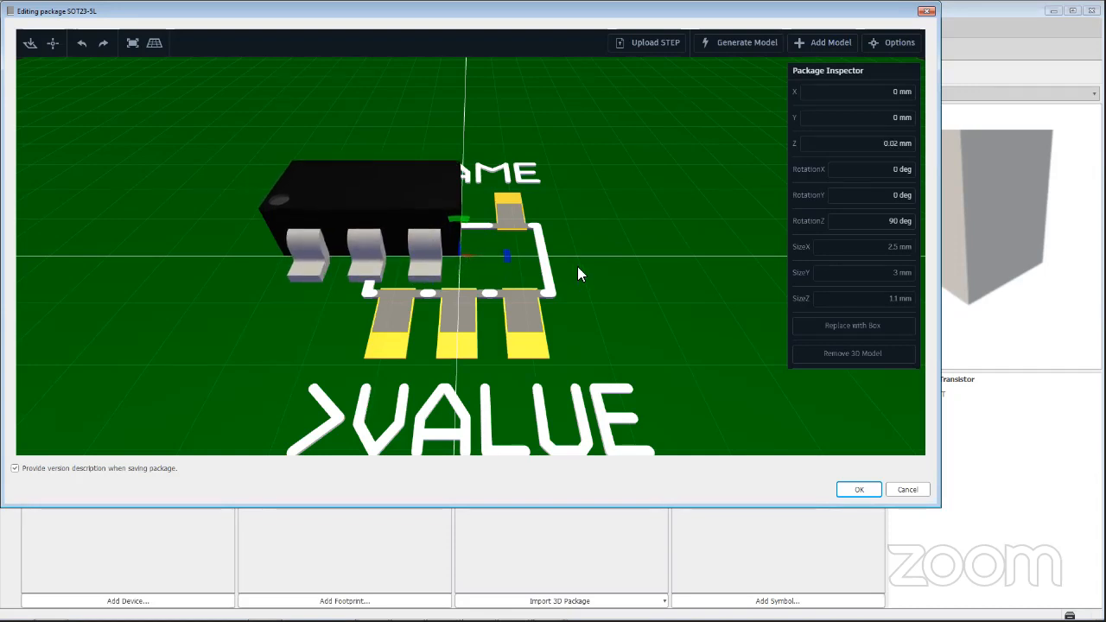
pyautogui.hotkey('ctrl', 'z')
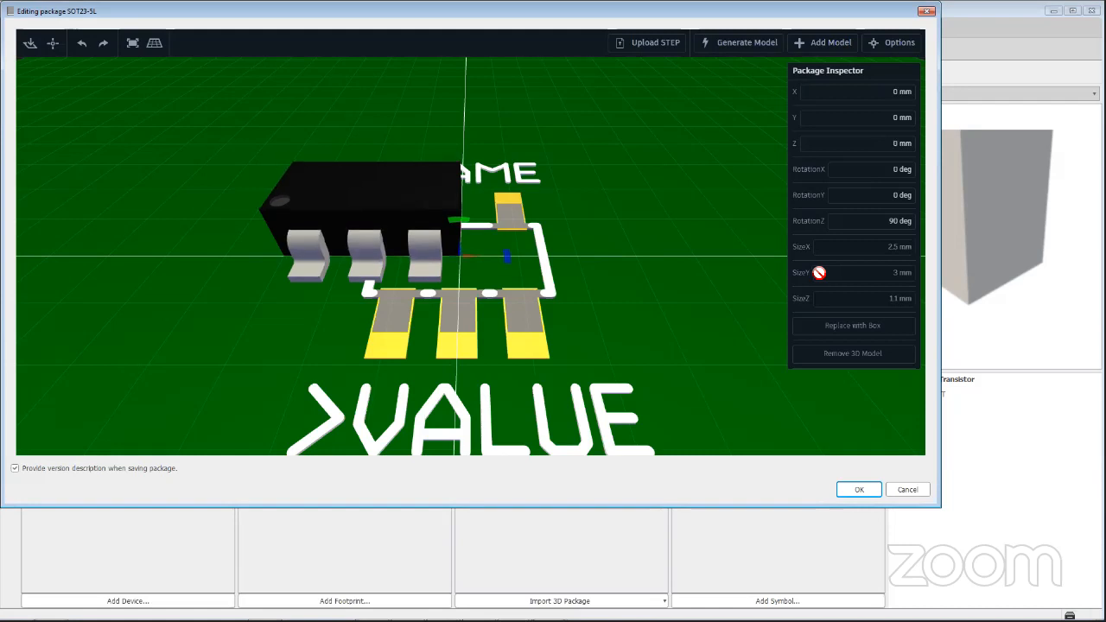
# Move the chip model over the footprint pads to about X 1.5 mm, Y -0.75 mm and Z 0.09 mm.
pyautogui.moveTo(626, 265); pyautogui.dragTo(405, 291)
pyautogui.click(476, 247)
pyautogui.moveTo(437, 240); pyautogui.dragTo(432, 234)
pyautogui.moveTo(276, 256); pyautogui.dragTo(476, 303)
pyautogui.click(475, 303)
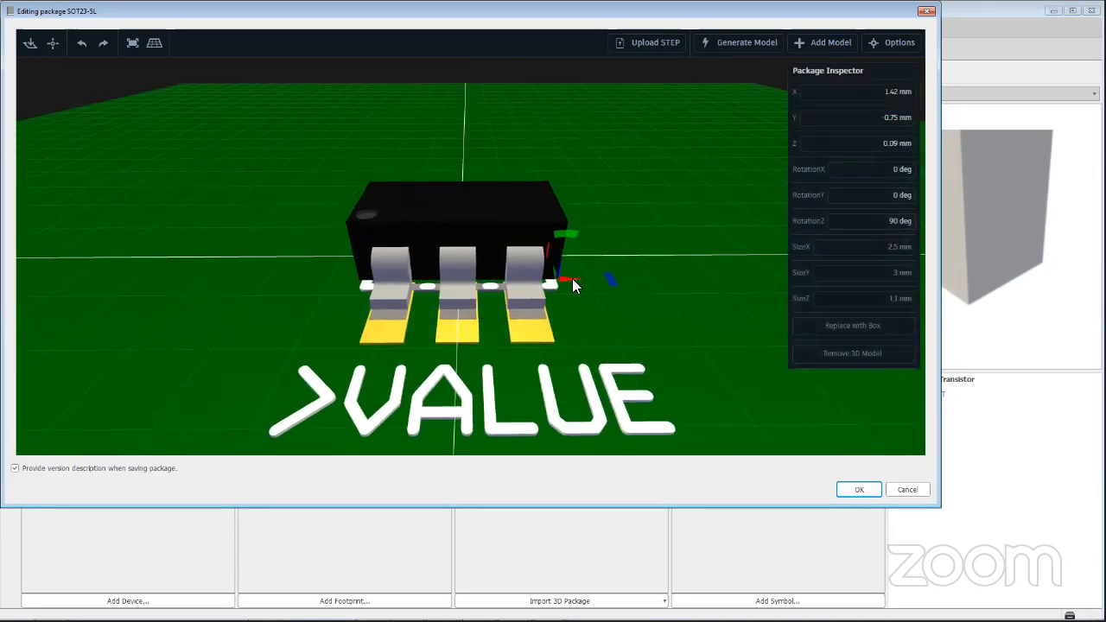
pyautogui.moveTo(573, 280); pyautogui.dragTo(573, 279)
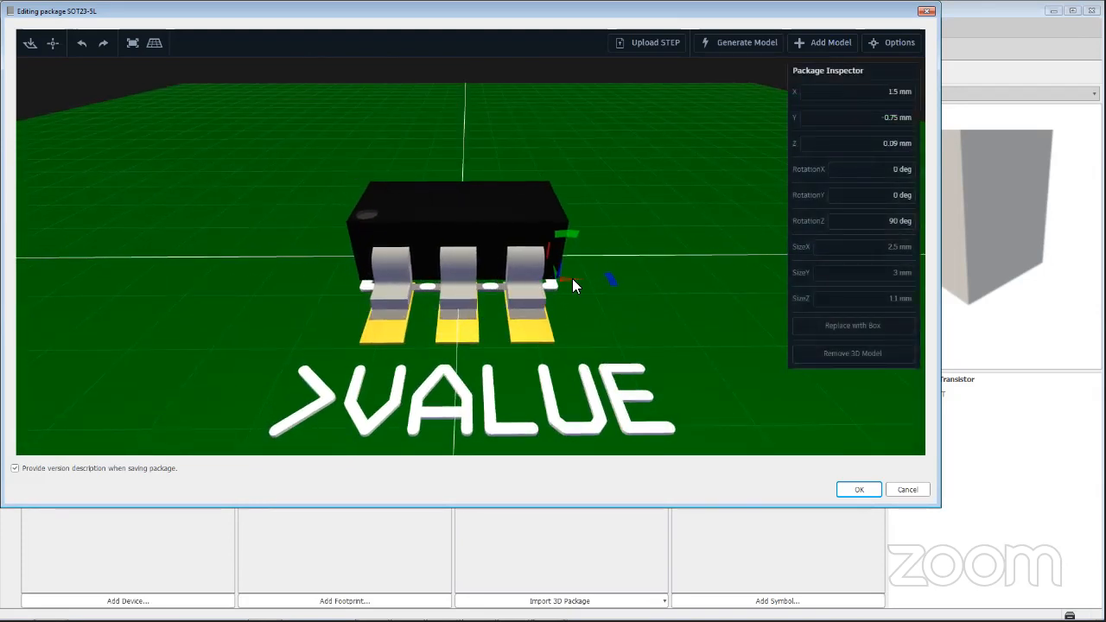
# Fine-tune the chip model's Y position to about -0.69 mm to centre it between the two pad rows.
pyautogui.moveTo(276, 339); pyautogui.dragTo(491, 319)
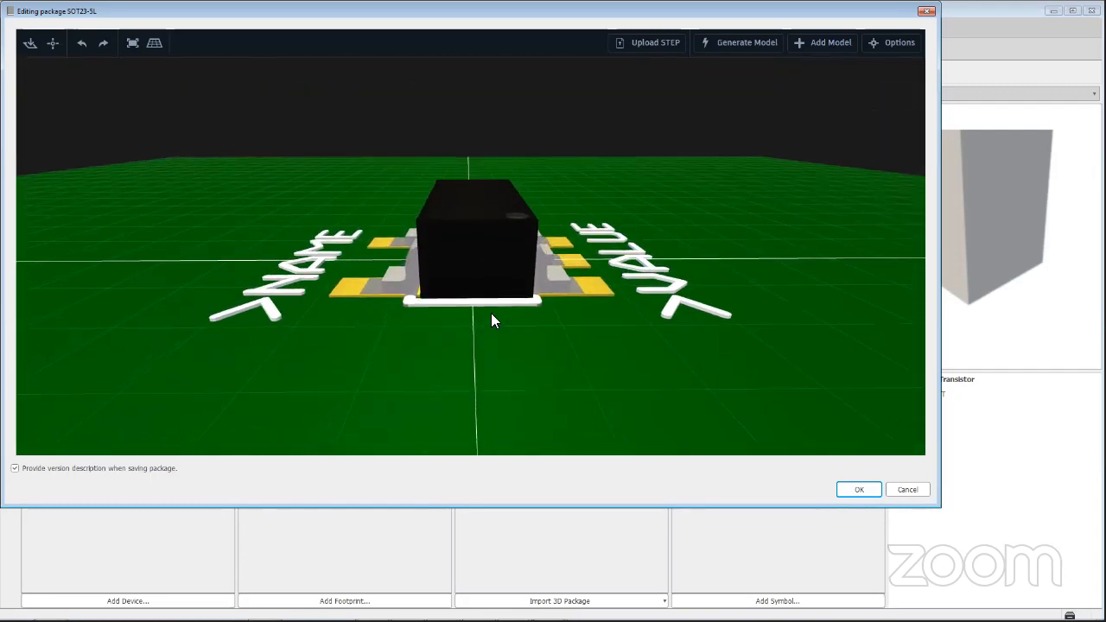
pyautogui.click(454, 253)
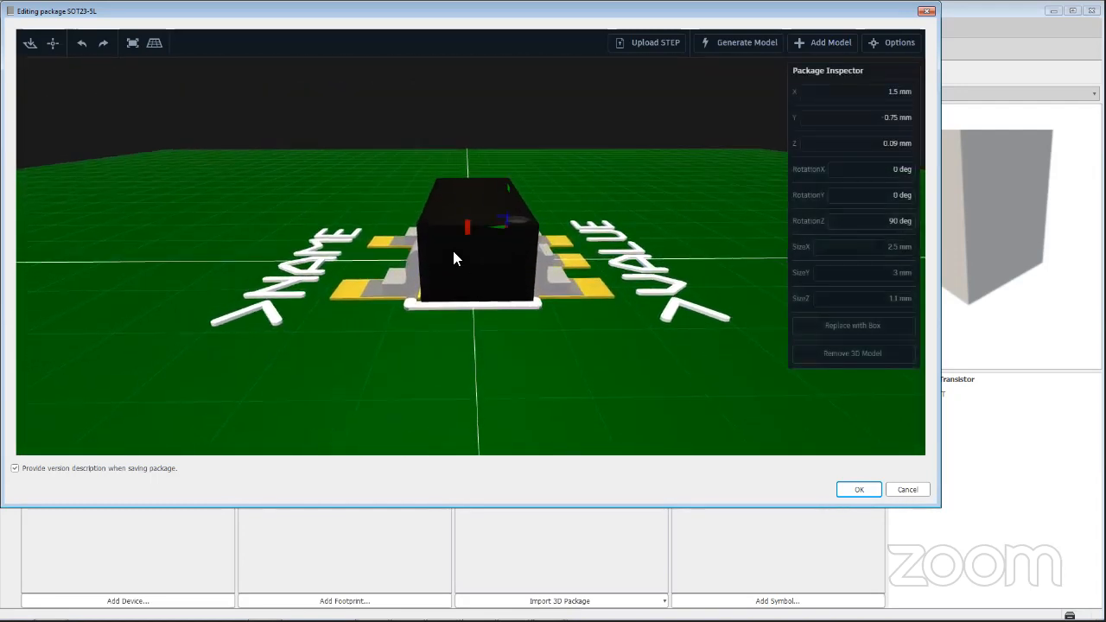
pyautogui.moveTo(500, 232); pyautogui.dragTo(495, 231)
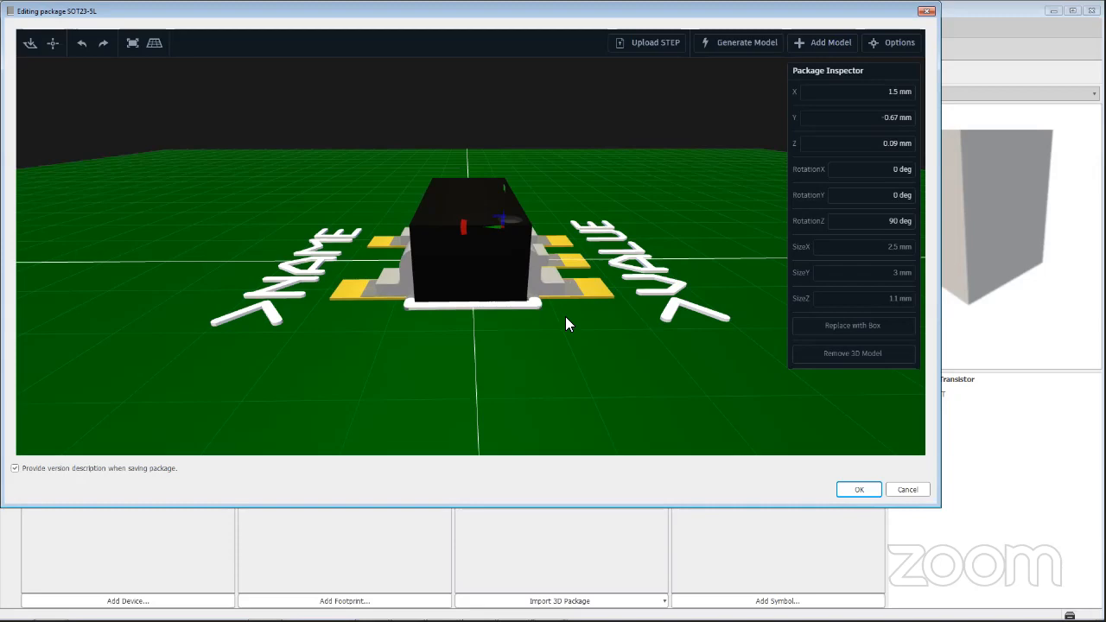
pyautogui.moveTo(567, 320)
pyautogui.mouseDown()
pyautogui.moveTo(538, 356)
pyautogui.moveTo(420, 402)
pyautogui.moveTo(333, 403)
pyautogui.moveTo(337, 424)
pyautogui.moveTo(387, 424)
pyautogui.moveTo(590, 318)
pyautogui.moveTo(570, 325)
pyautogui.mouseUp()
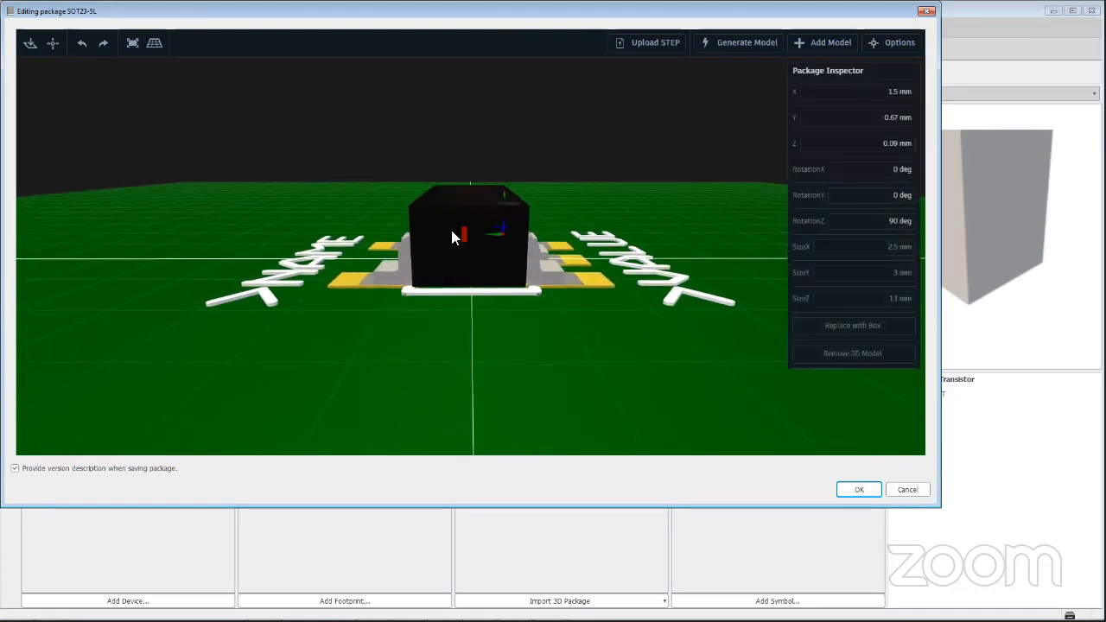
pyautogui.moveTo(489, 235); pyautogui.dragTo(491, 235)
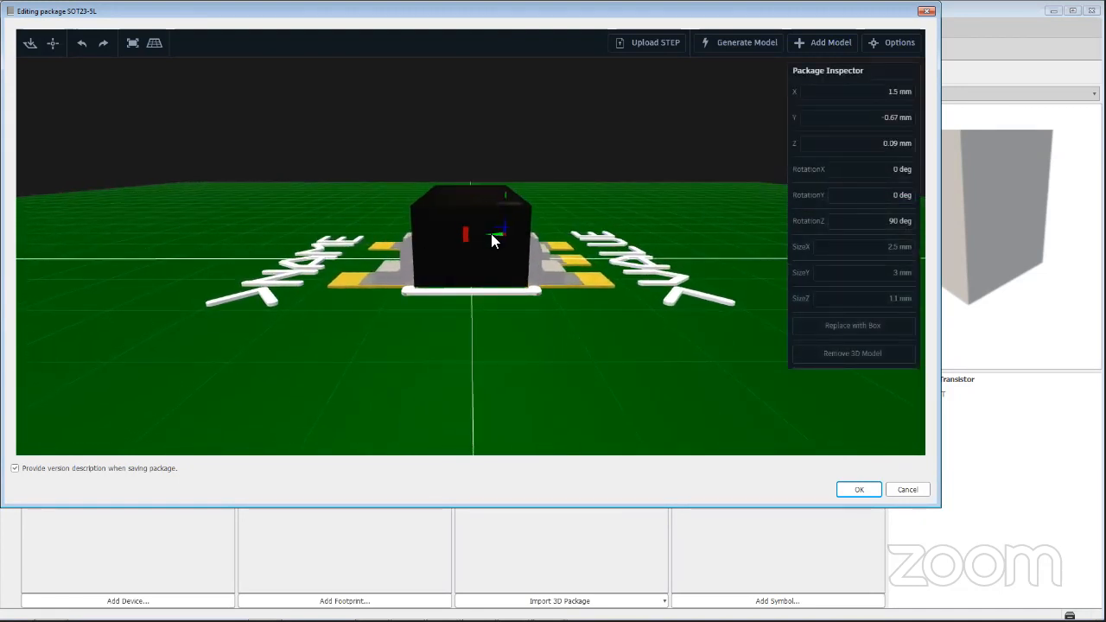
pyautogui.moveTo(470, 316); pyautogui.dragTo(427, 343)
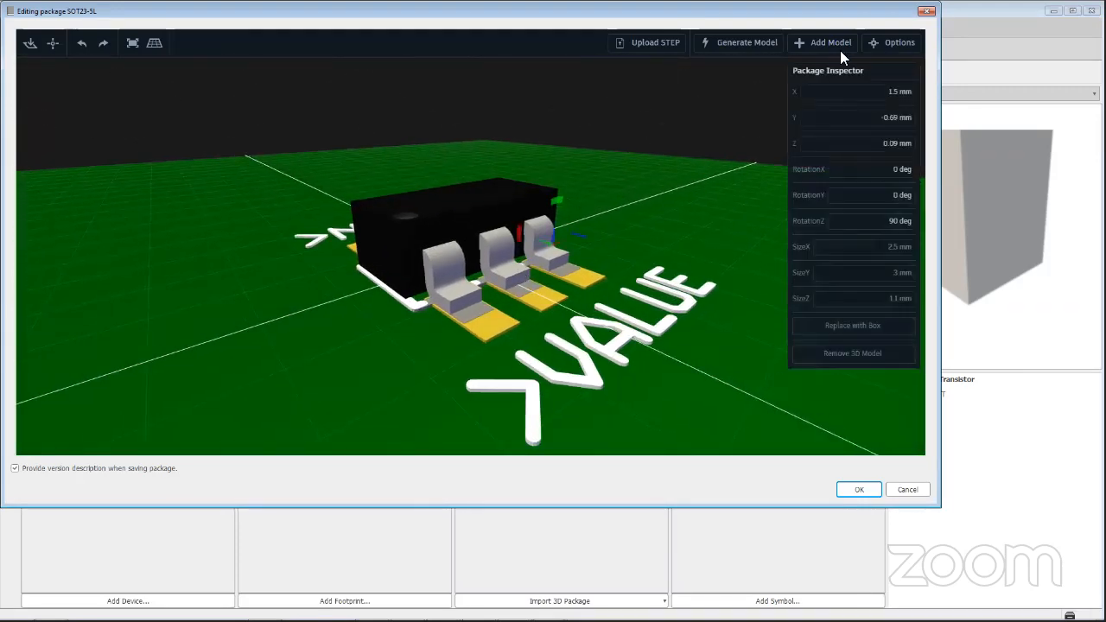
# Hide the board in the SOT23-5L package's 3D view and inspect the chip model's fit on the pads.
pyautogui.click(884, 49)
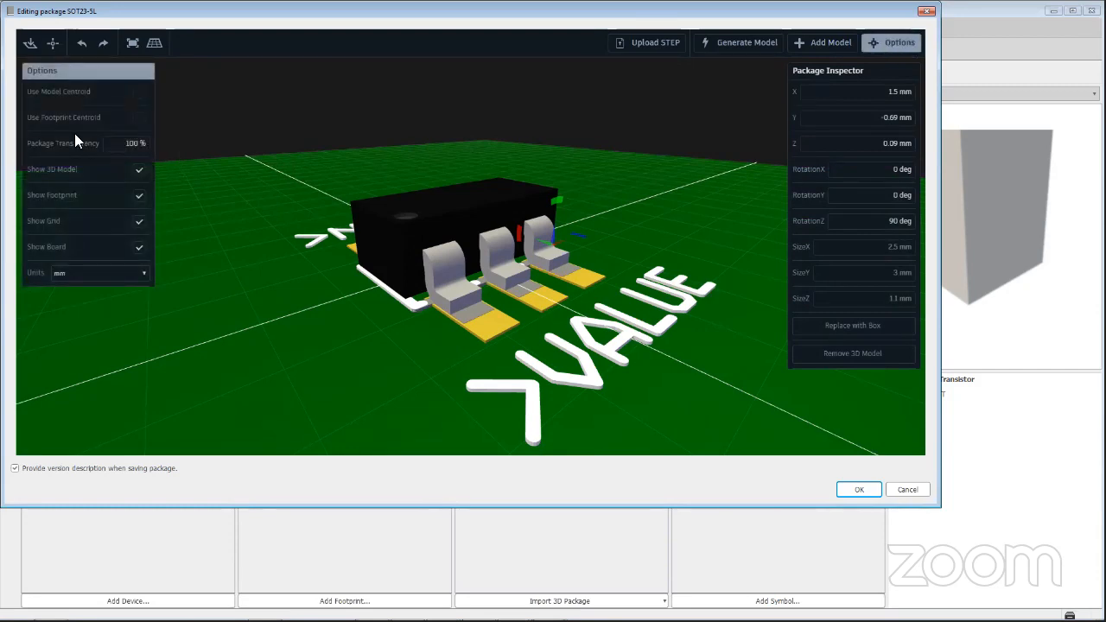
pyautogui.click(139, 248)
pyautogui.moveTo(160, 249); pyautogui.dragTo(209, 329)
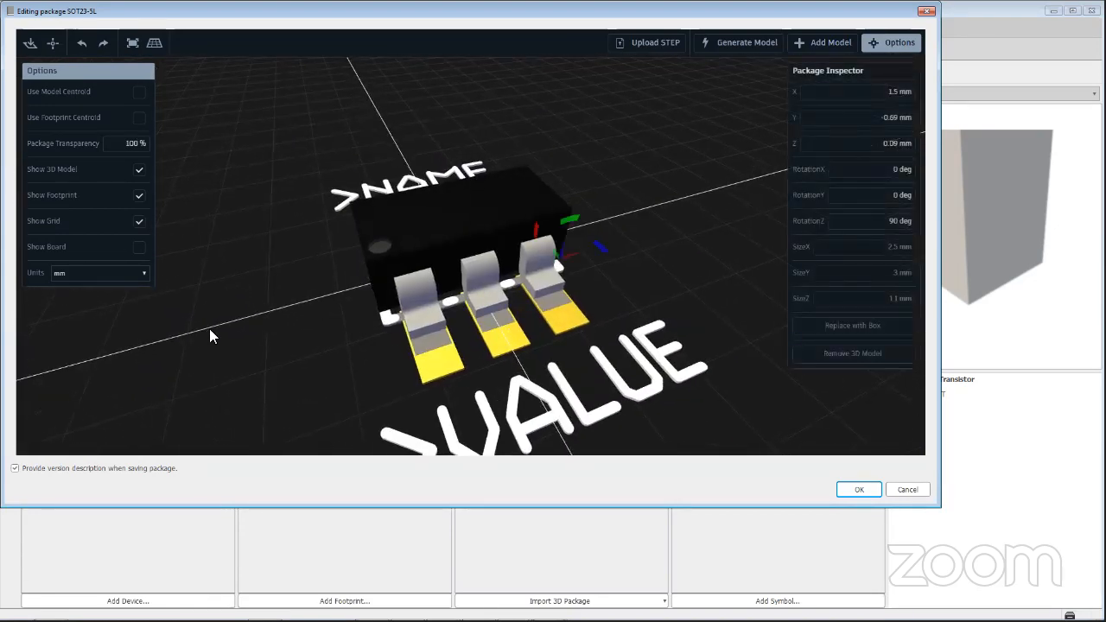
# Save the SOT23-5L package with the version description "Mapped with an included model".
pyautogui.click(860, 489)
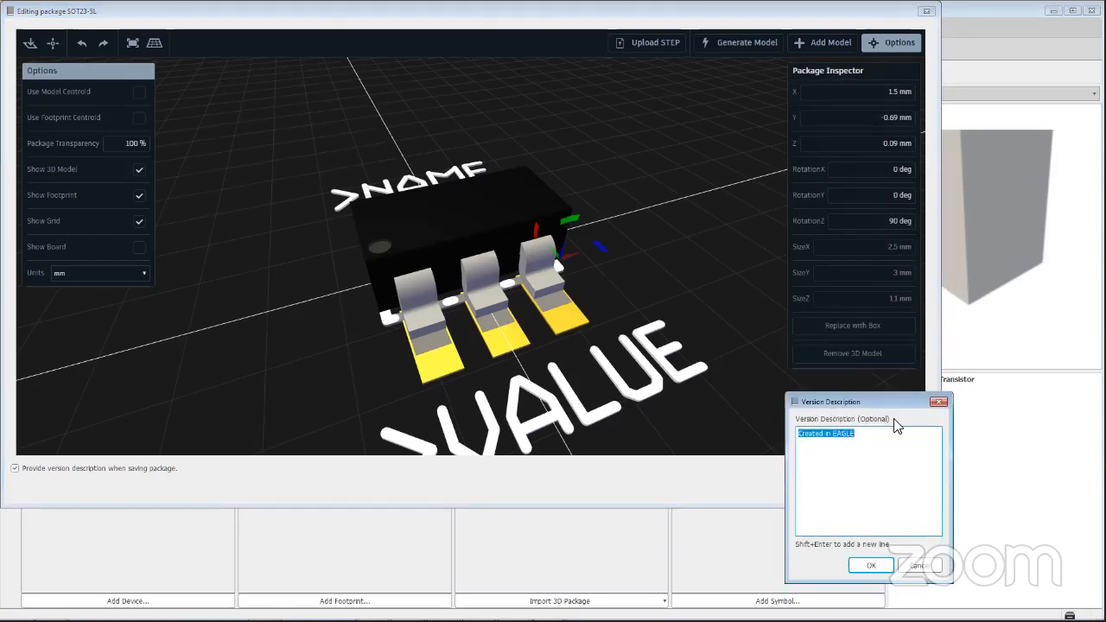
pyautogui.write('Mapped with an included model')
pyautogui.click(873, 566)
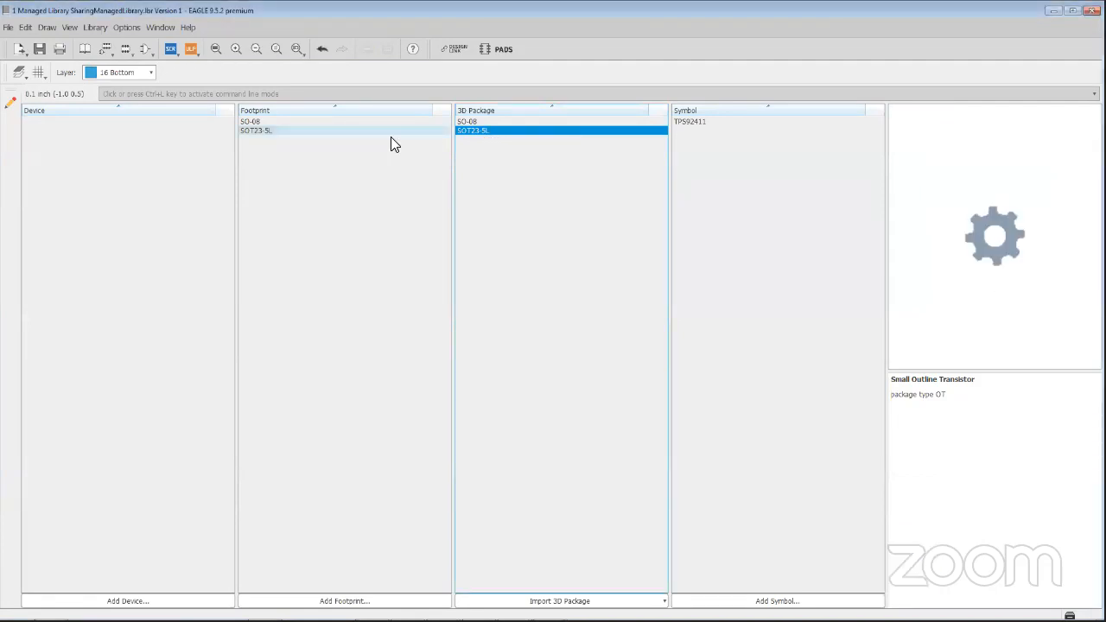
pyautogui.click(354, 122)
pyautogui.click(351, 132)
pyautogui.click(480, 131)
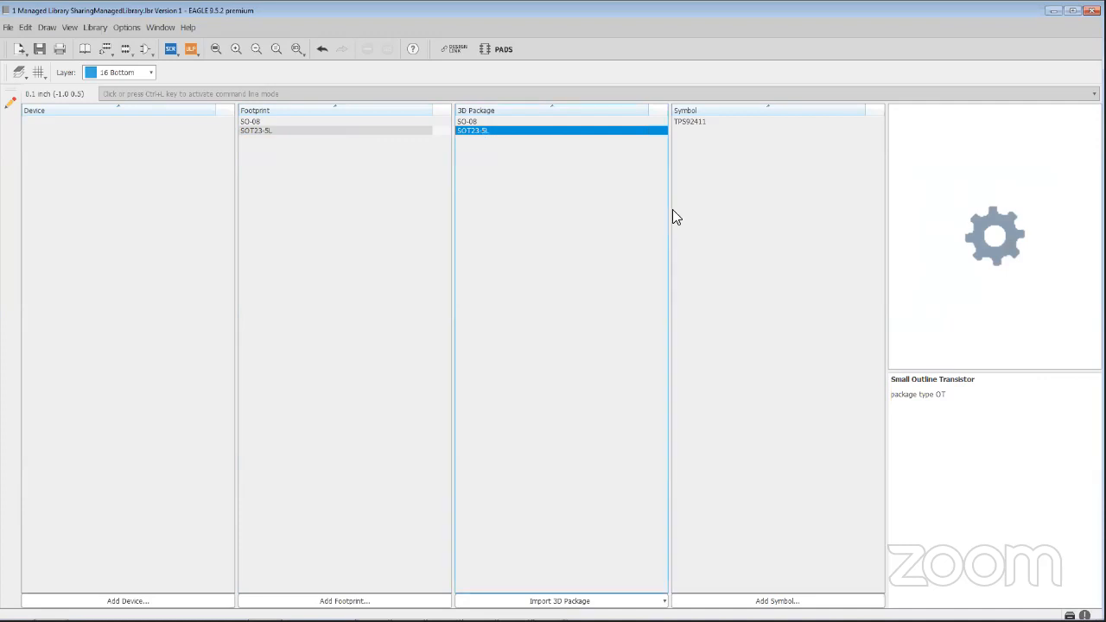
pyautogui.click(474, 121)
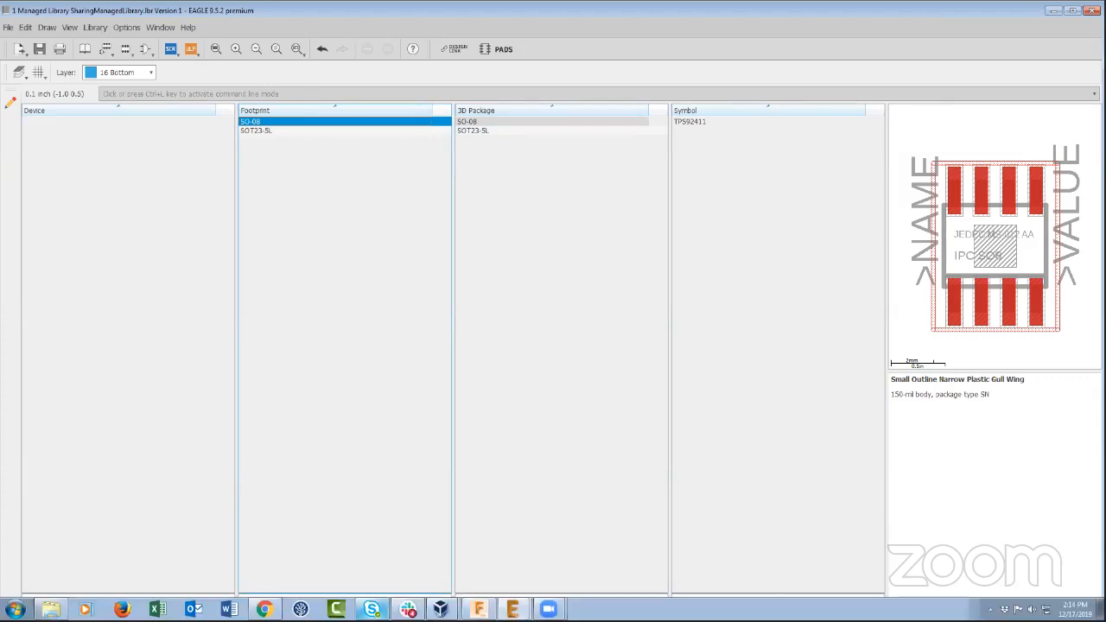
# Switch to the browser and find the DDA (R-PDSO-G8) land pattern drawing in the TPS92411 datasheet.
pyautogui.click(263, 609)
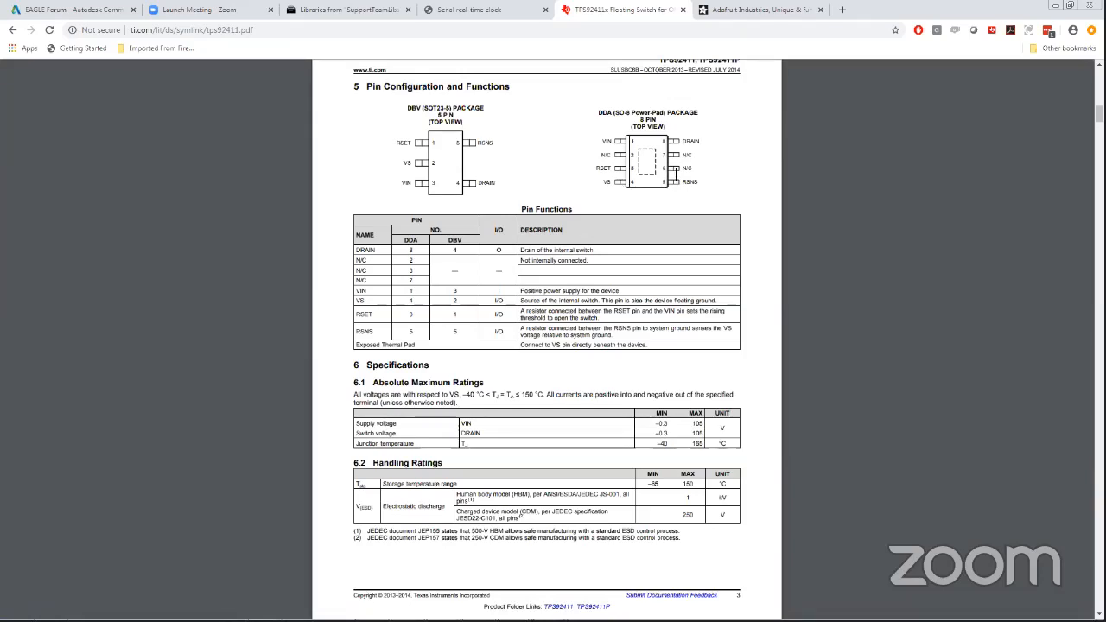
pyautogui.scroll(-20, 675, 170)
pyautogui.scroll(-20, 565, 237)
pyautogui.scroll(-20, 565, 238)
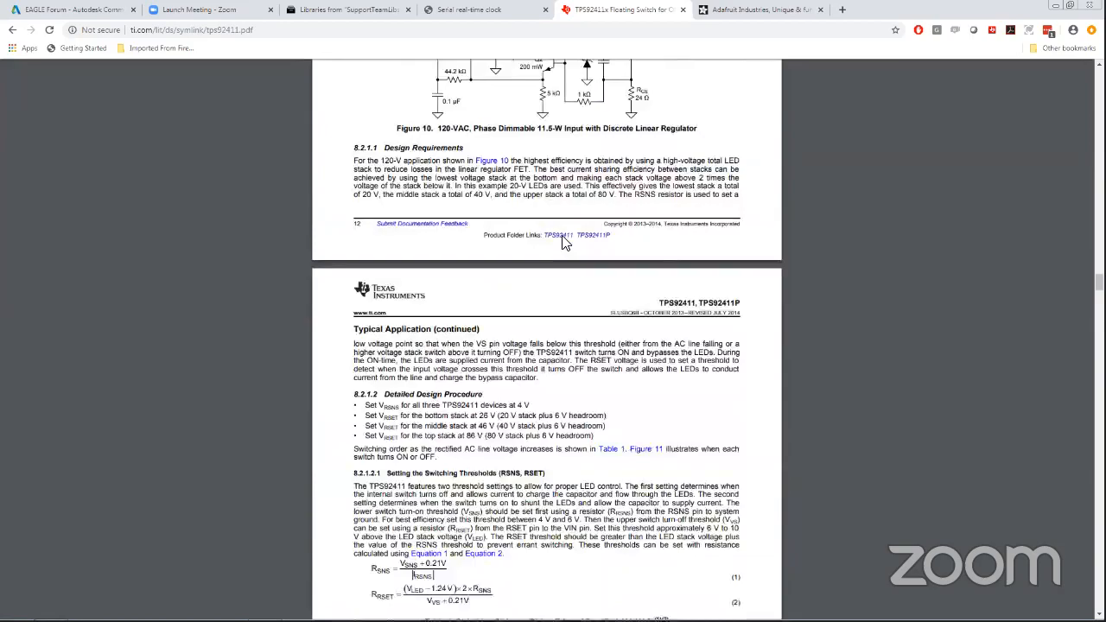
pyautogui.scroll(-4, 565, 243)
pyautogui.scroll(-20, 547, 337)
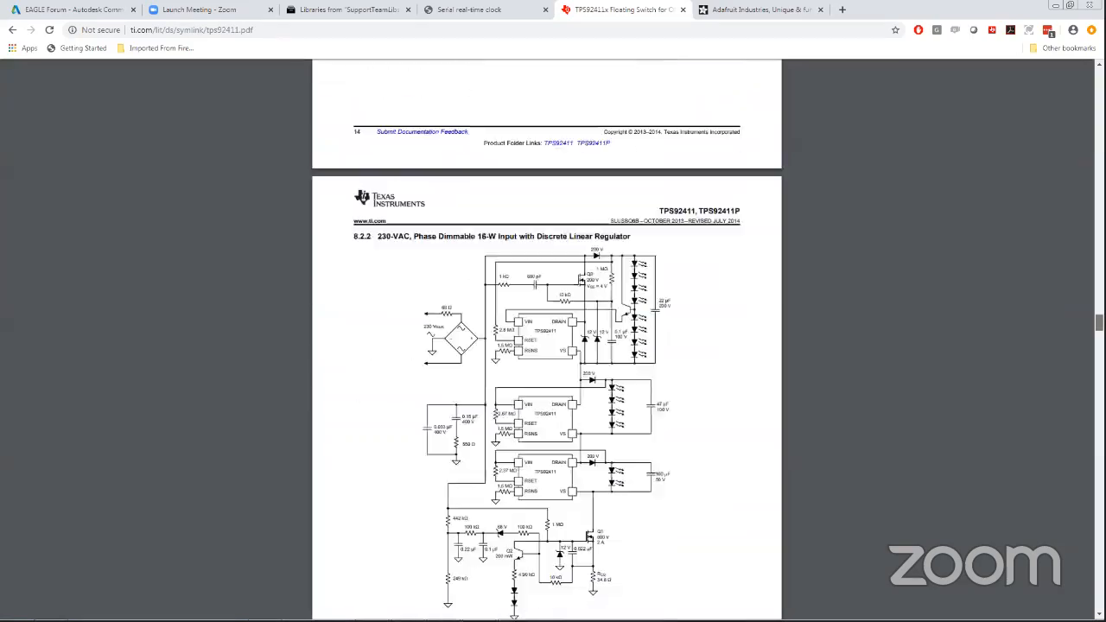
pyautogui.scroll(-20, 547, 337)
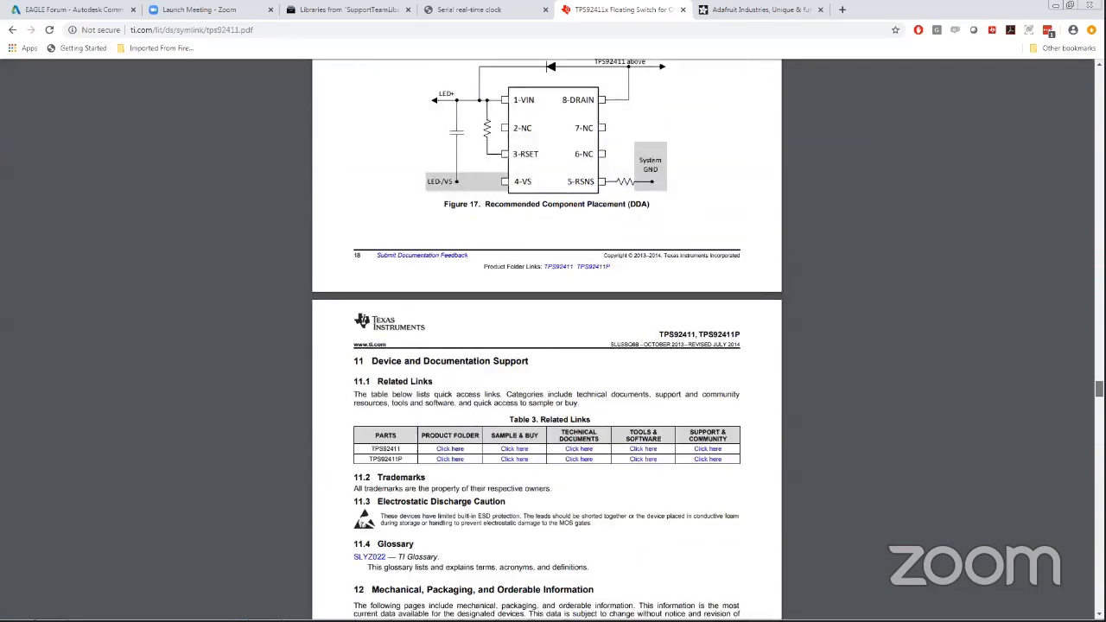
pyautogui.scroll(-6, 546, 337)
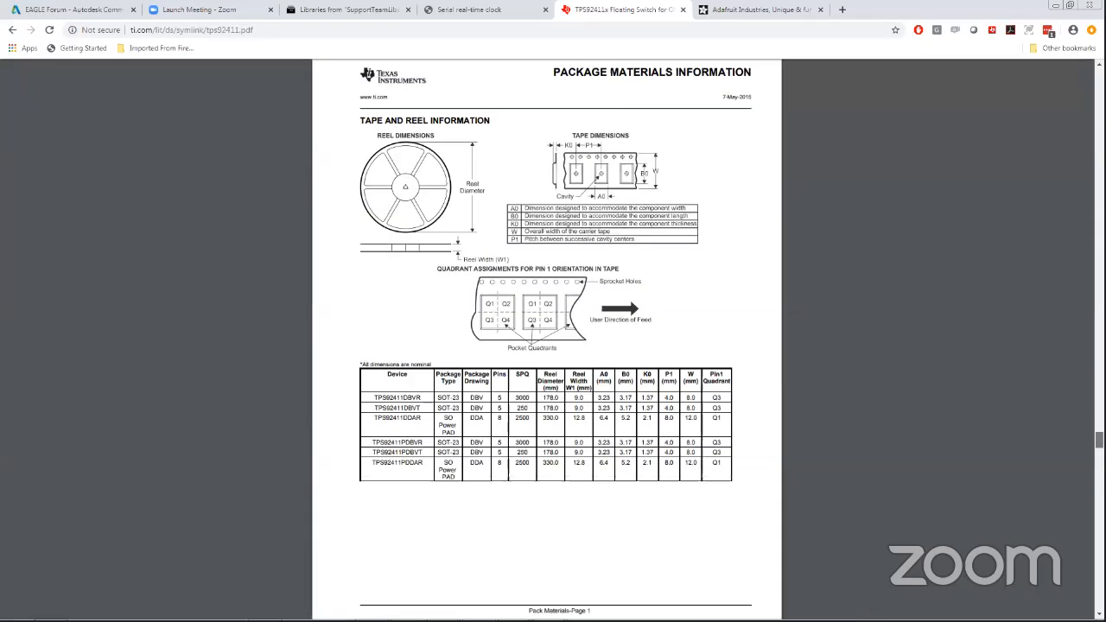
pyautogui.scroll(-20, 1079, 535)
pyautogui.scroll(-20, 1079, 535)
pyautogui.scroll(-6, 1073, 567)
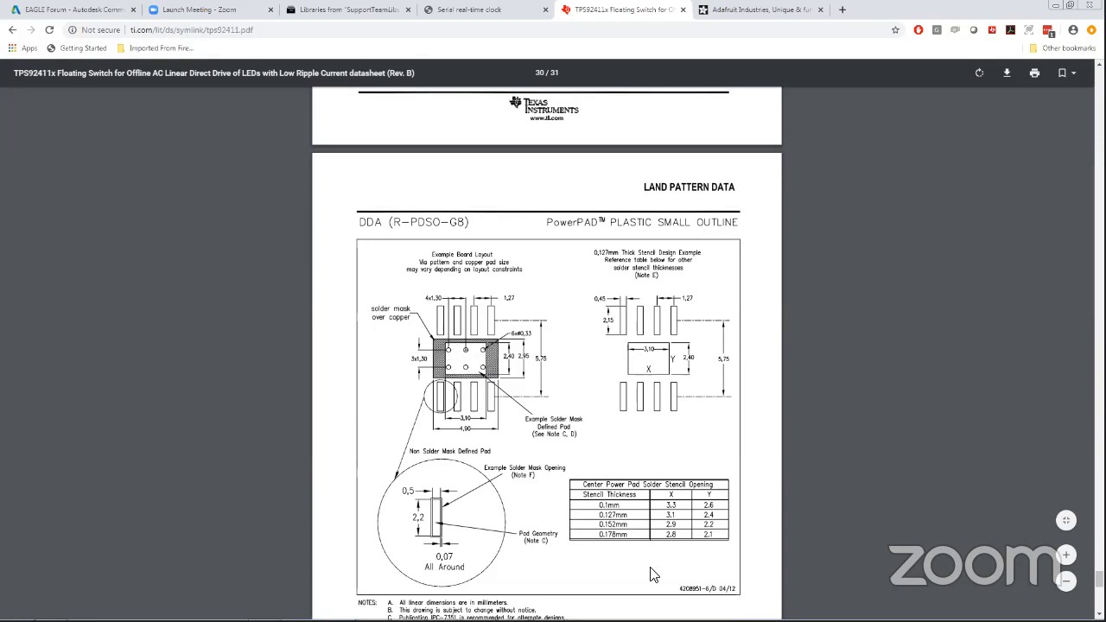
# Switch back to the EAGLE library and open the SO-08 footprint for editing.
pyautogui.moveTo(514, 610)
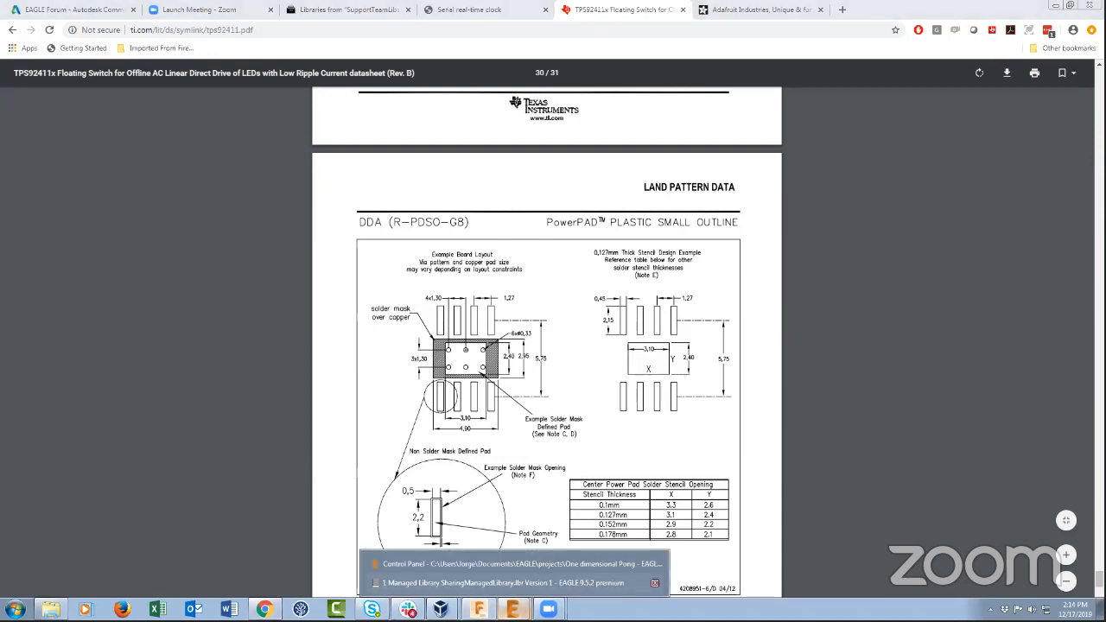
pyautogui.click(501, 582)
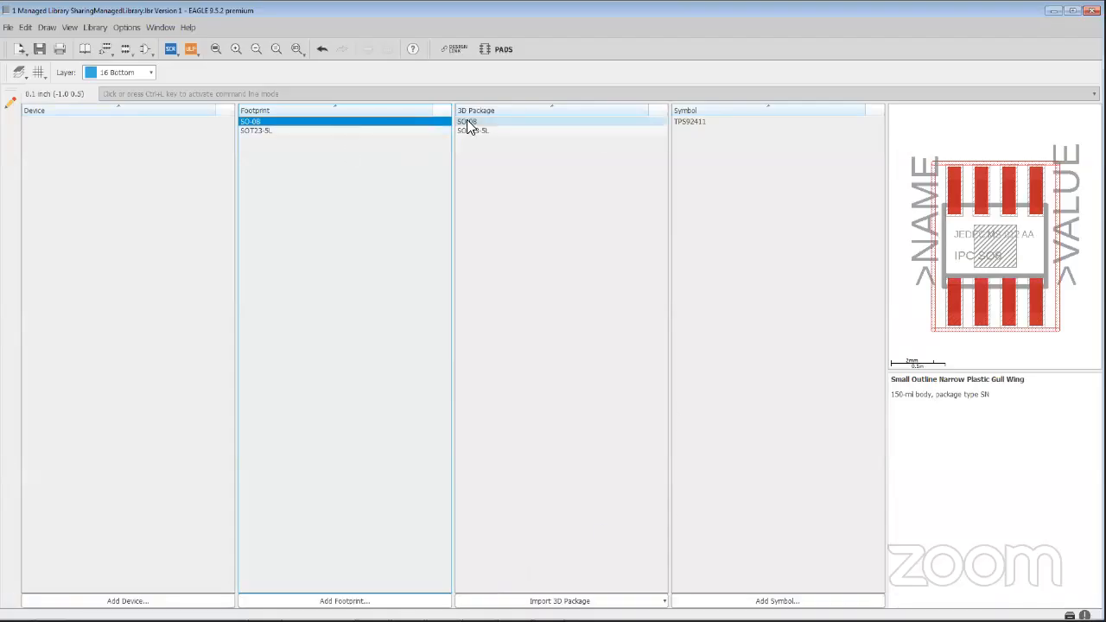
pyautogui.doubleClick(380, 121)
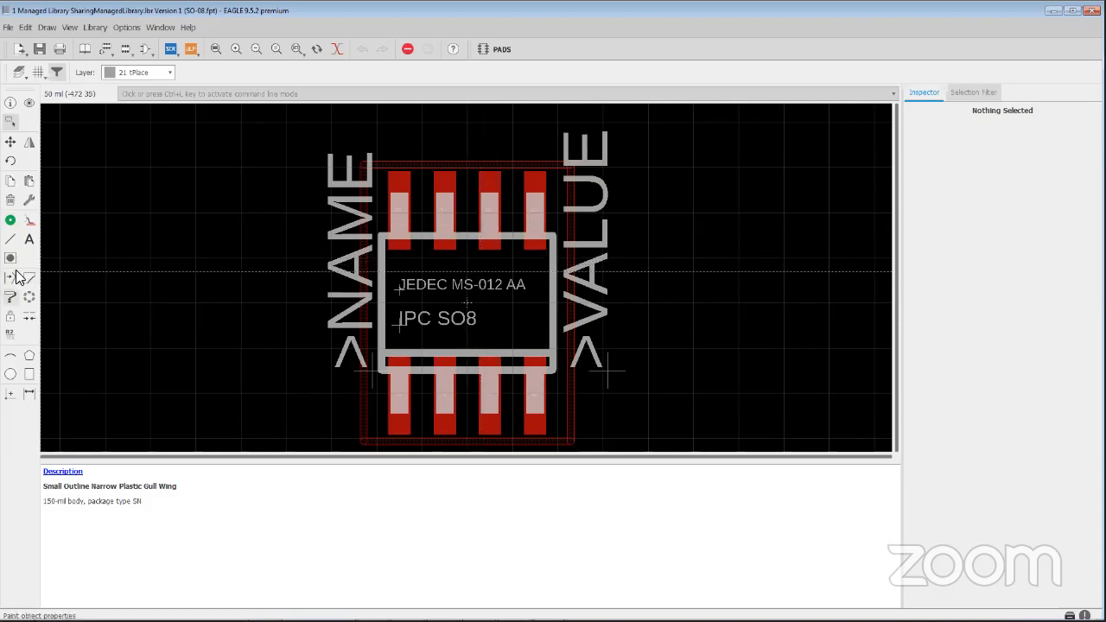
# Start the Polygon command in the SO-08 footprint and set its layer to 1 Top.
pyautogui.click(29, 357)
pyautogui.click(136, 93)
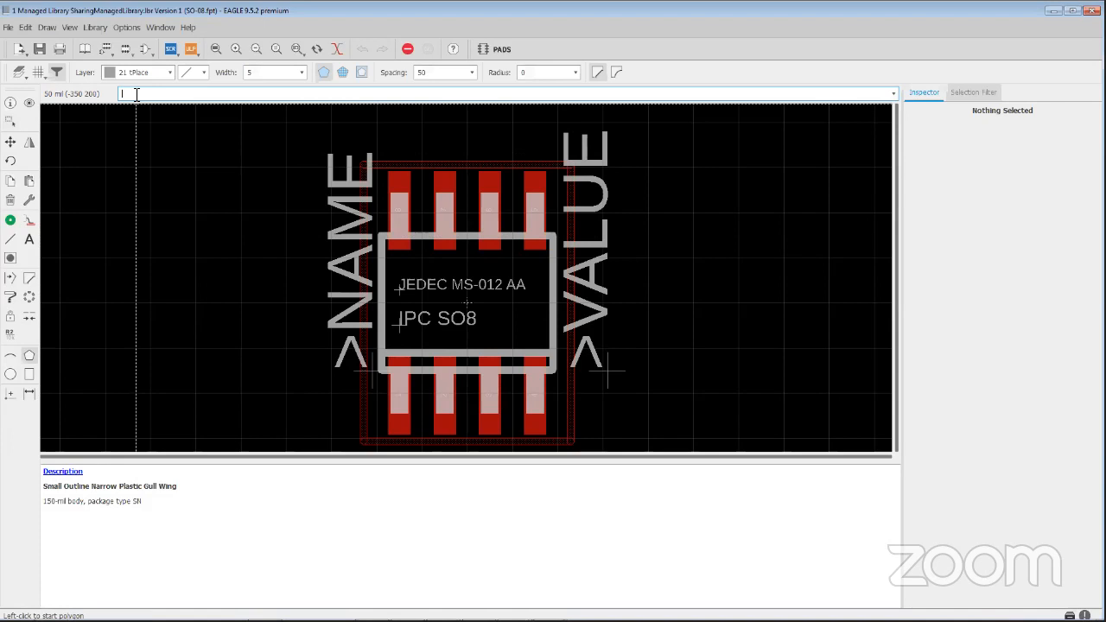
pyautogui.click(169, 71)
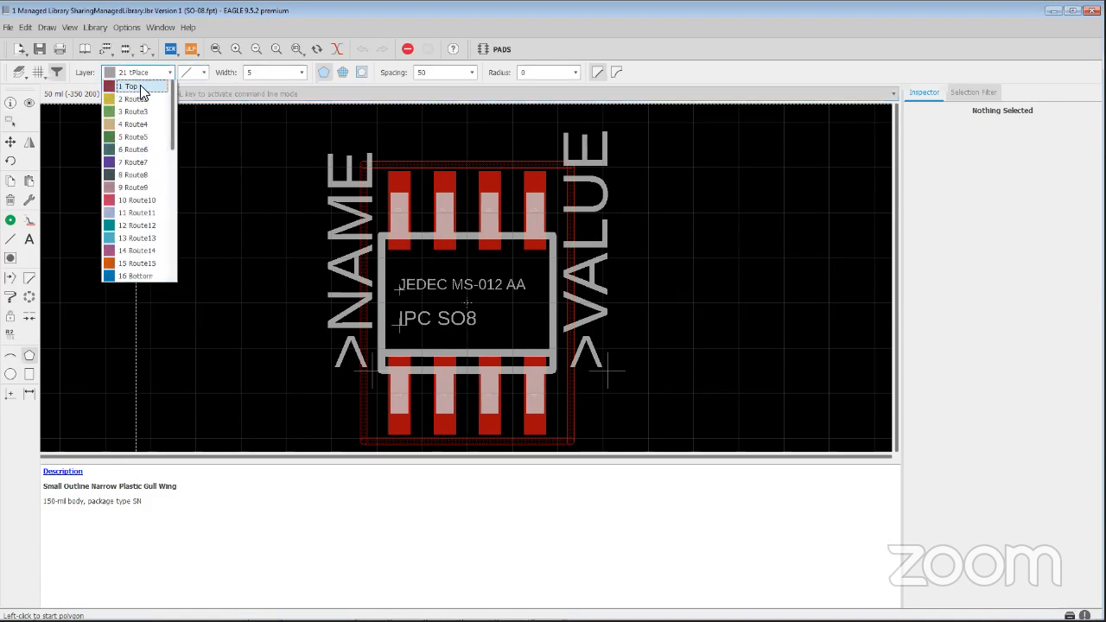
pyautogui.click(128, 86)
pyautogui.click(156, 95)
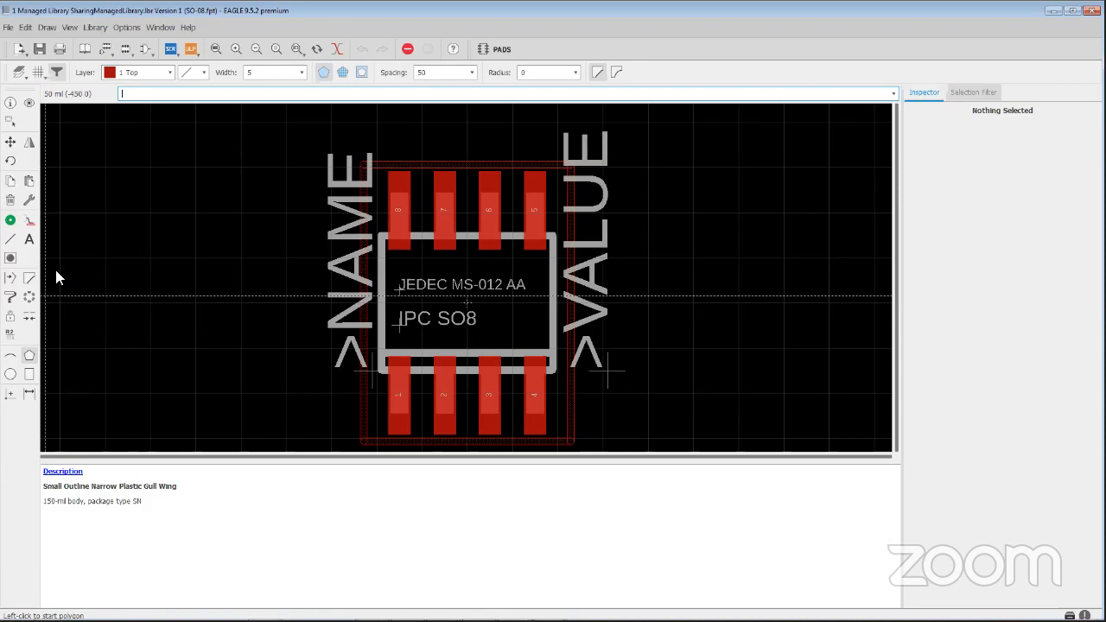
# Examine the exposed thermal pad and land pattern dimensions in the browser's datasheet, and return to the EAGLE footprint.
pyautogui.click(267, 612)
pyautogui.scroll(-3, 539, 399)
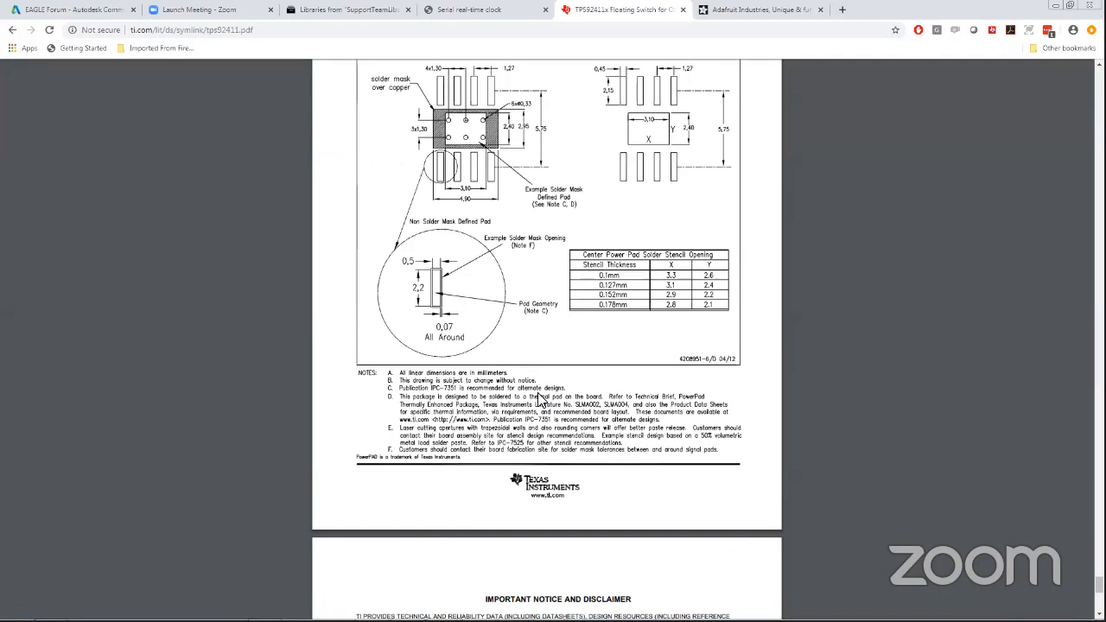
pyautogui.scroll(6, 540, 399)
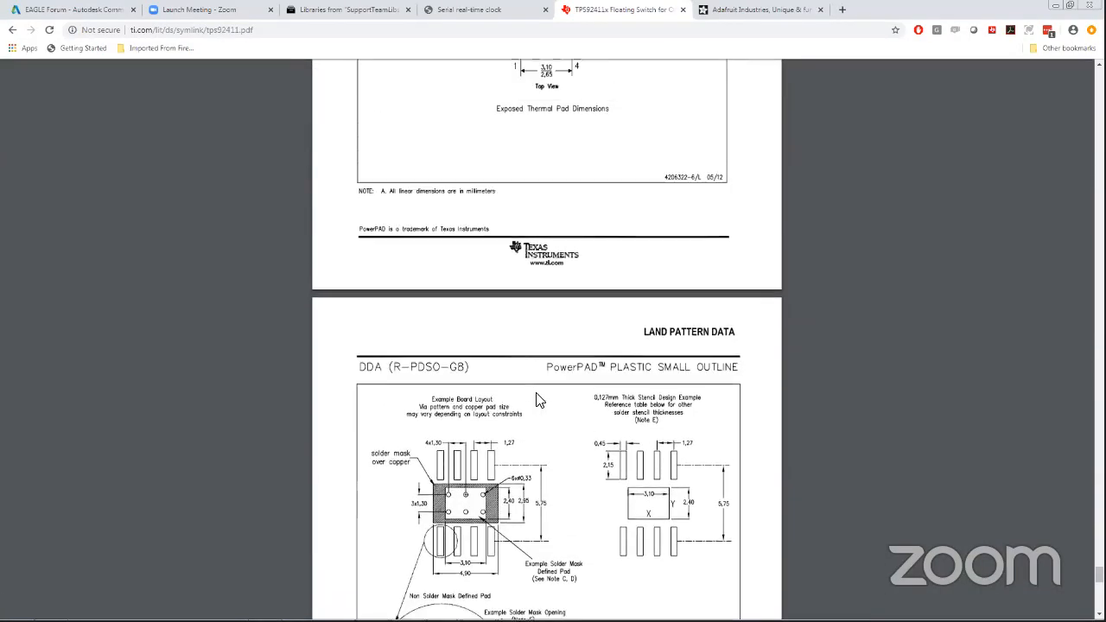
pyautogui.scroll(-1, 539, 399)
pyautogui.scroll(4, 539, 400)
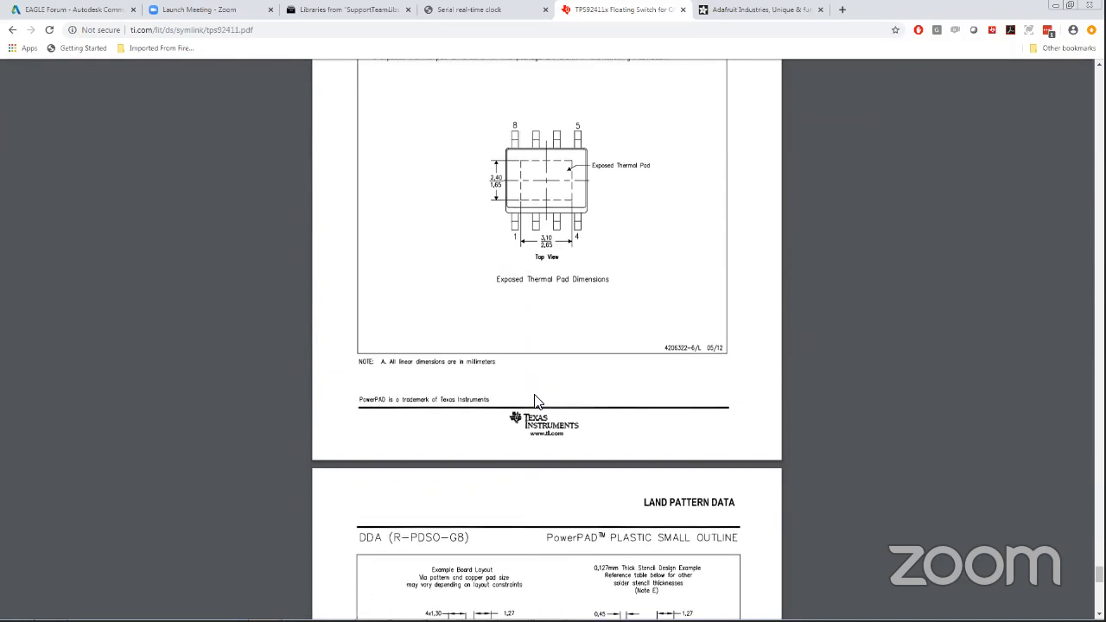
pyautogui.scroll(-10, 535, 402)
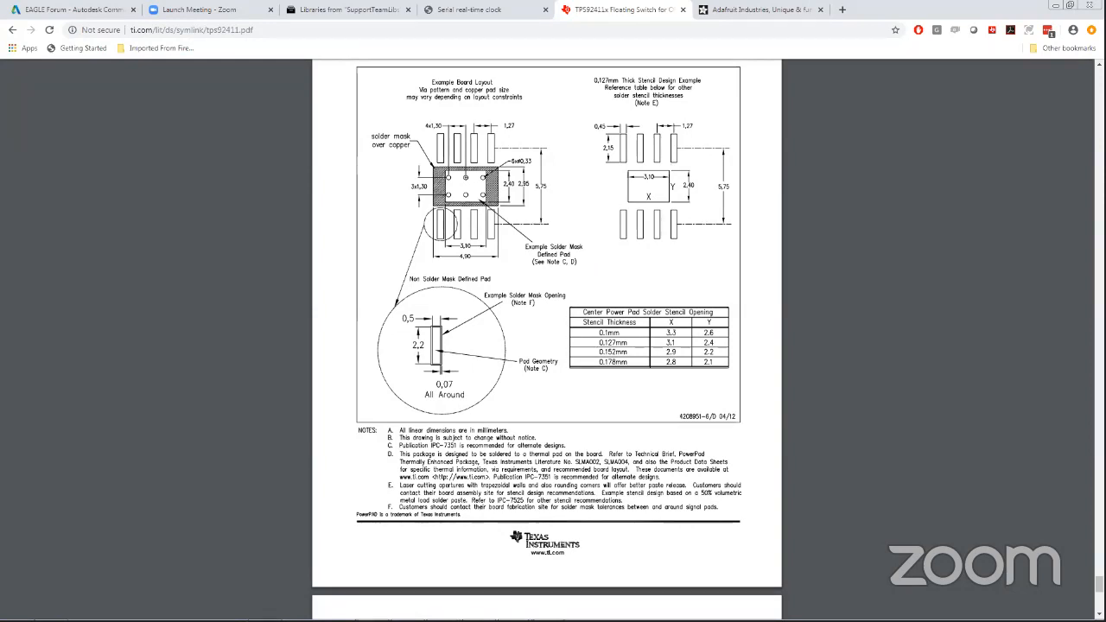
pyautogui.moveTo(484, 606)
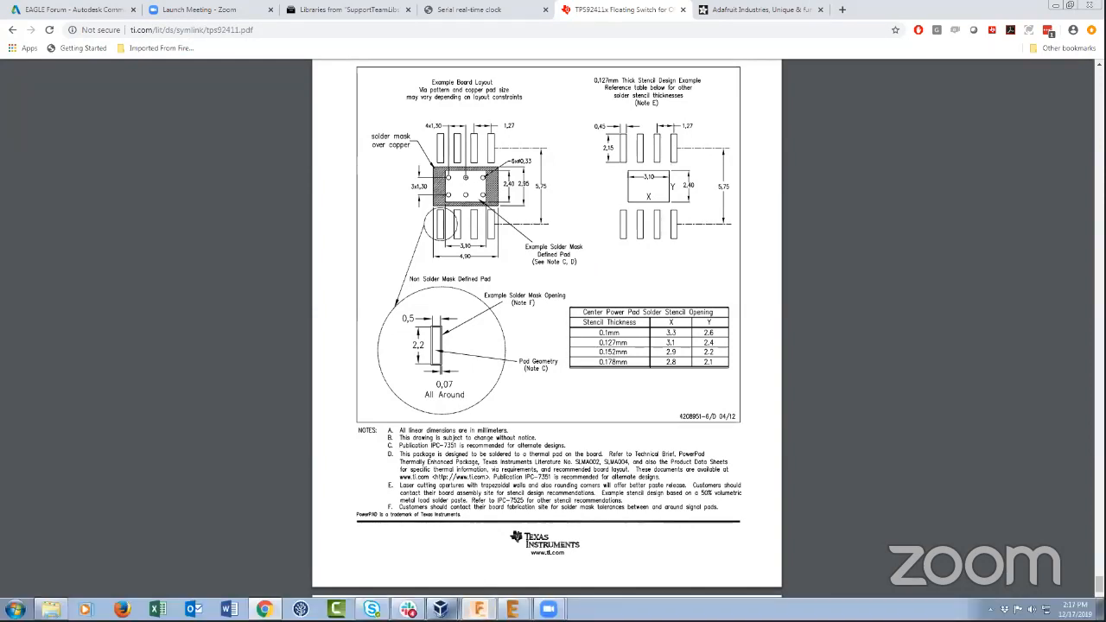
pyautogui.click(514, 582)
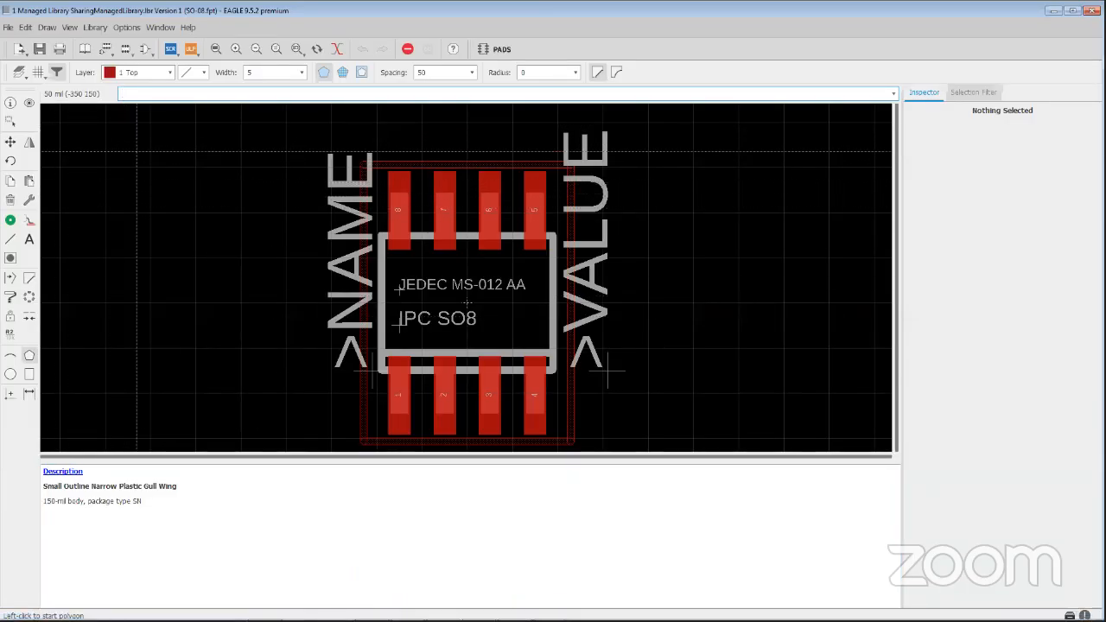
pyautogui.write('(1.55 1.2)')
pyautogui.press('Return')
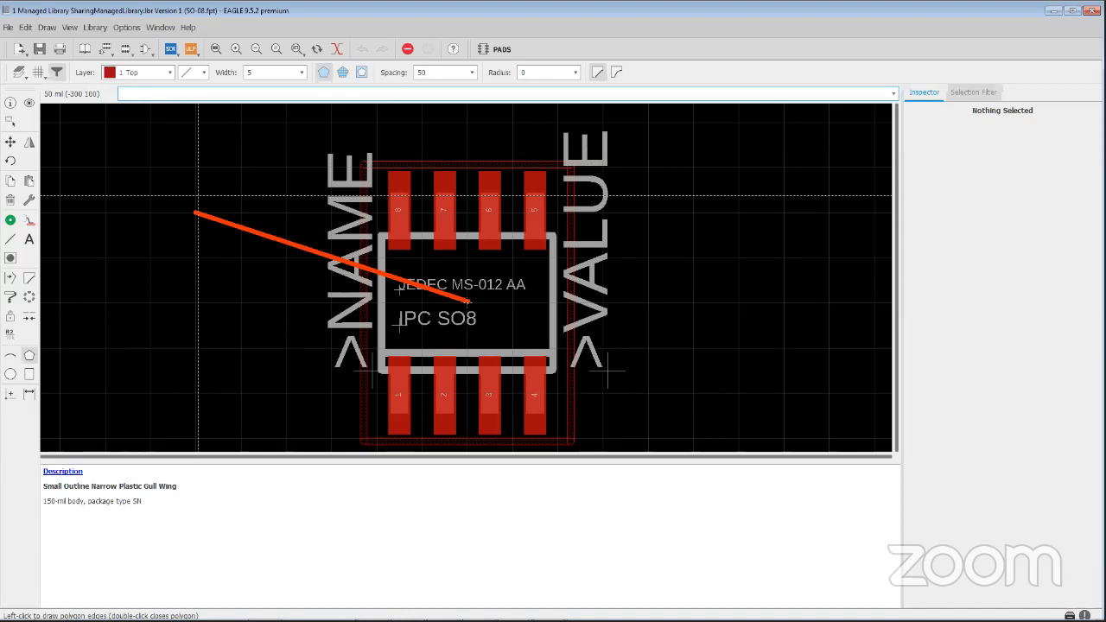
pyautogui.press('Escape')
pyautogui.press('Escape')
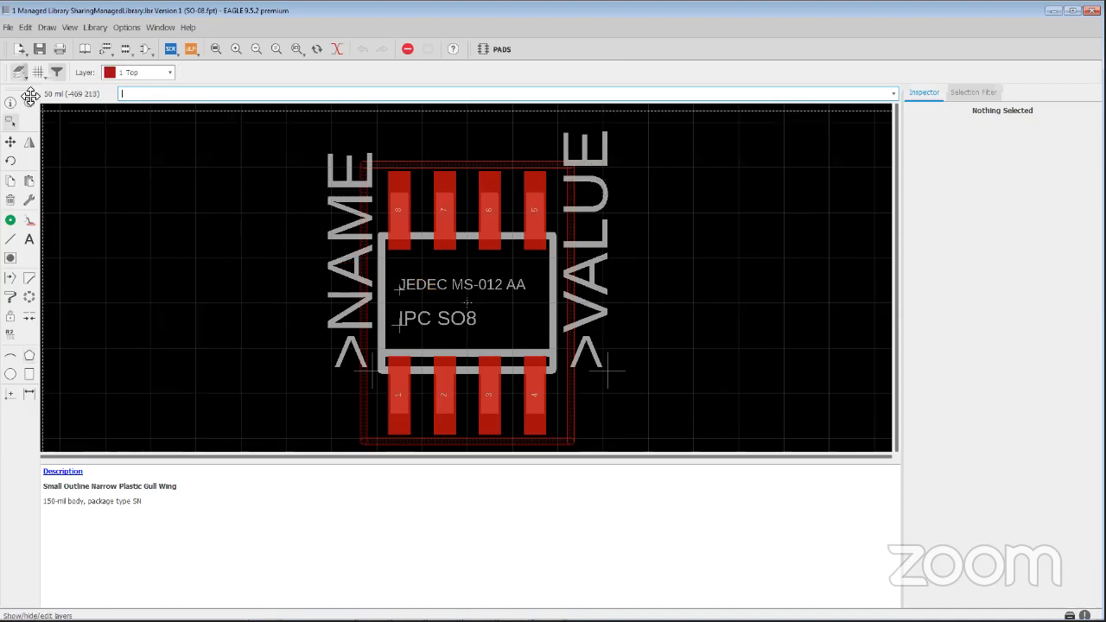
# Change both the main and alternate grid units of the SO-08 footprint to mm.
pyautogui.click(37, 72)
pyautogui.click(130, 68)
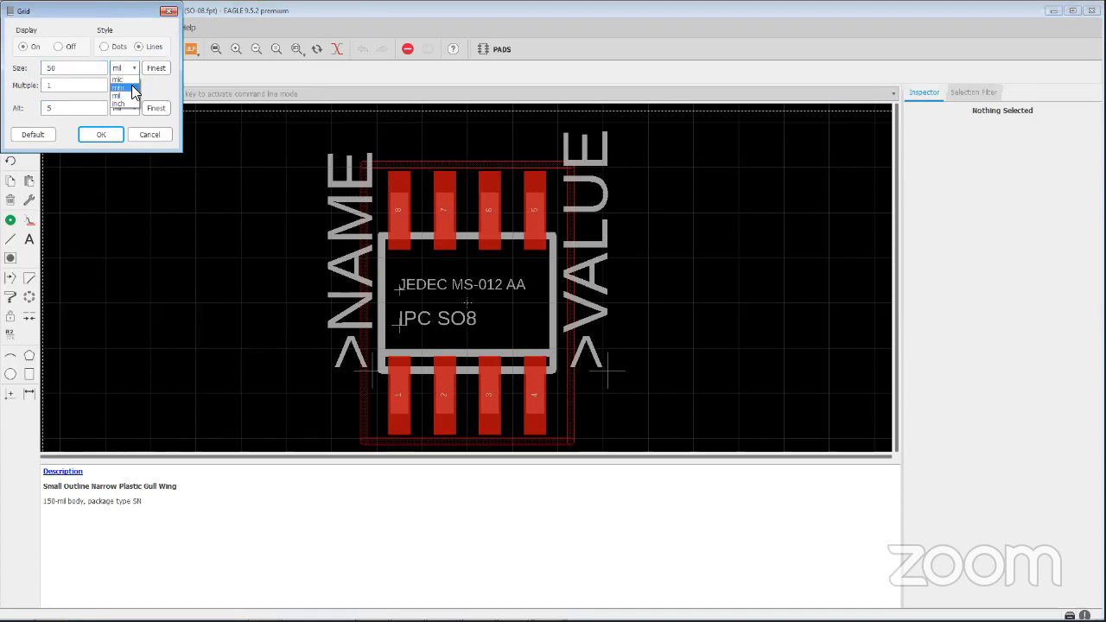
pyautogui.click(131, 108)
pyautogui.click(125, 129)
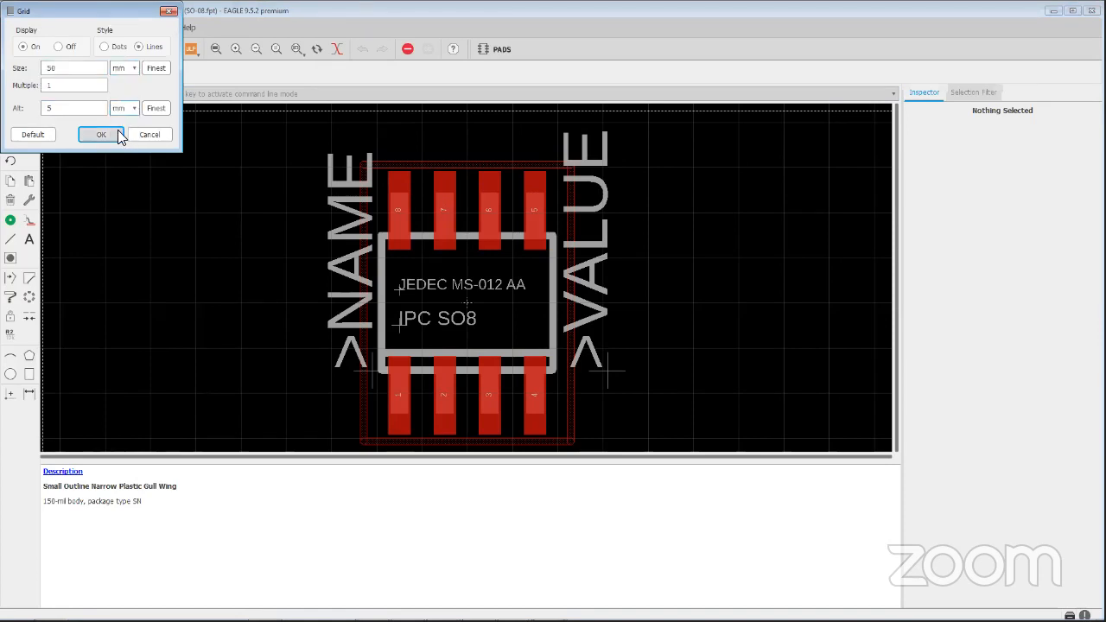
pyautogui.click(100, 135)
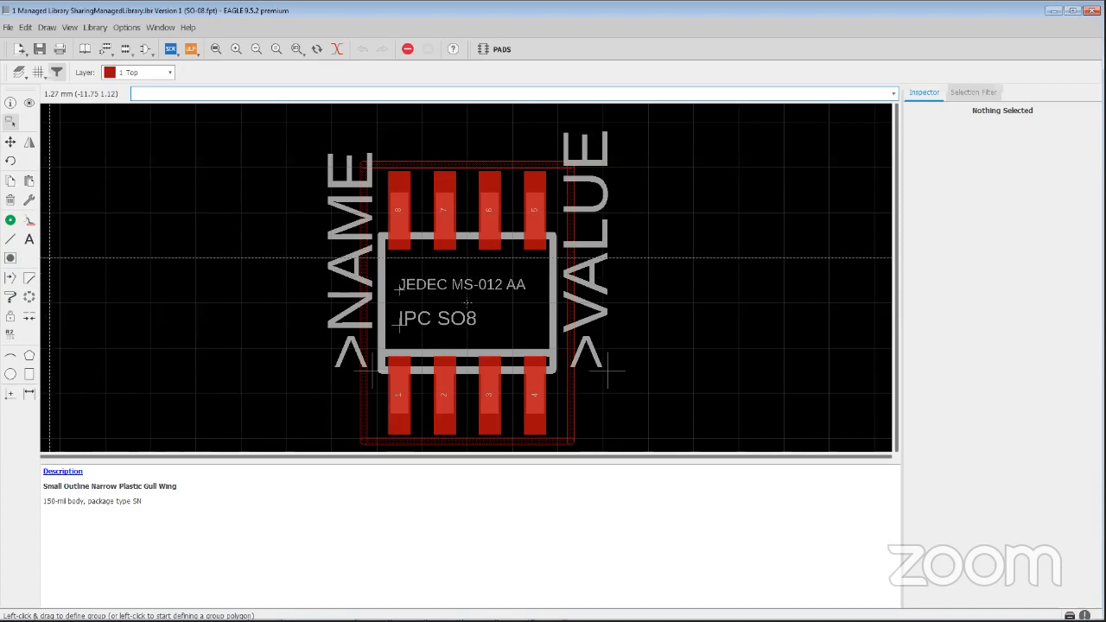
# Draw the thermal pad polygon between the SO-08 pad rows with corners at (1.55 1.2), (1.55 -1.2), (-1.55 -1.2) and (-1.55 1.2).
pyautogui.click(29, 355)
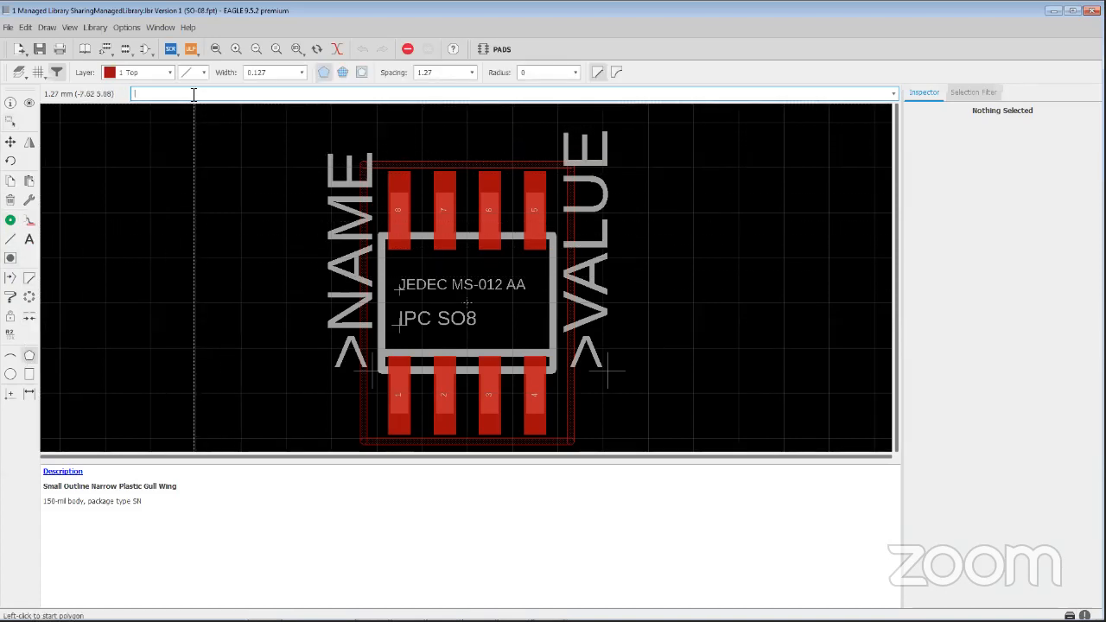
pyautogui.write('(1.55 1.2')
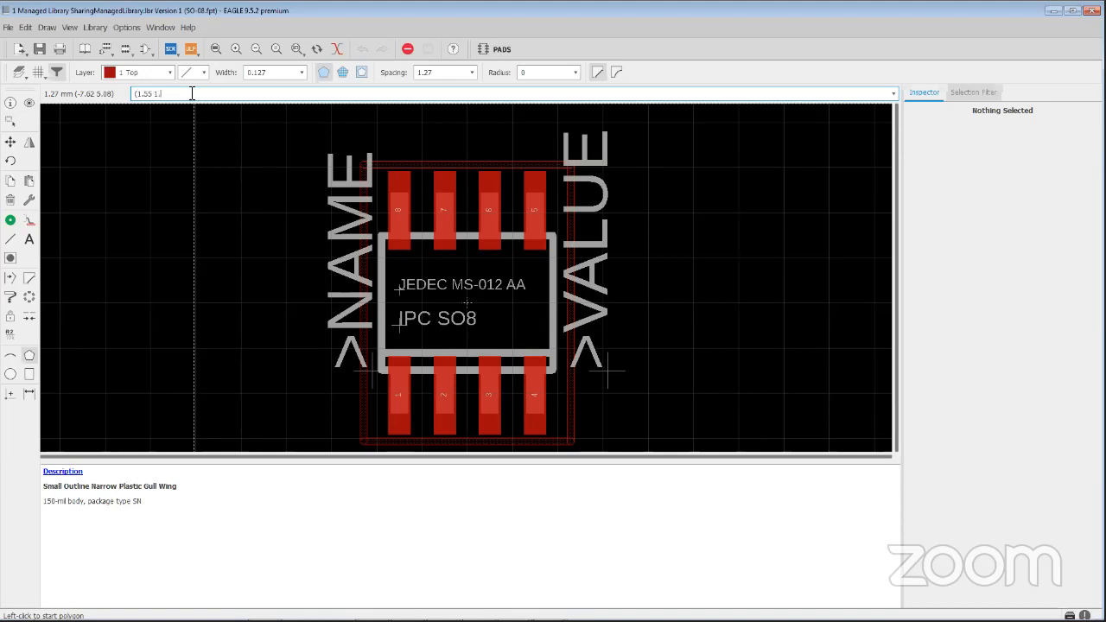
pyautogui.write(')')
pyautogui.press('Return')
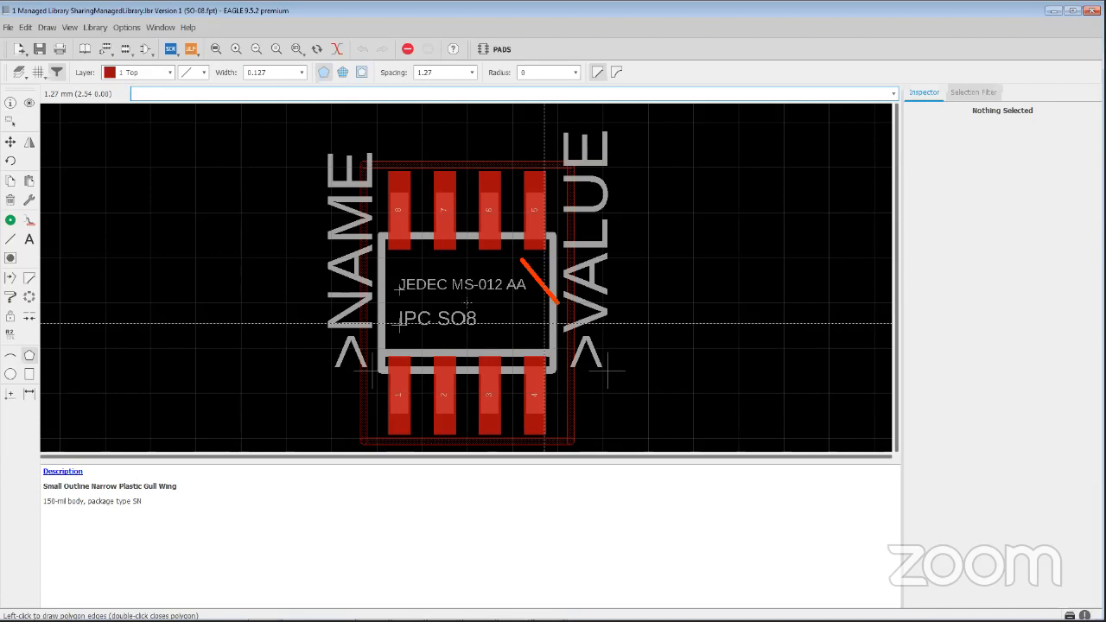
pyautogui.write('(1.55 -1.2) (-1.55 -1.2) (-1.55 1.2) (1.55 1.2')
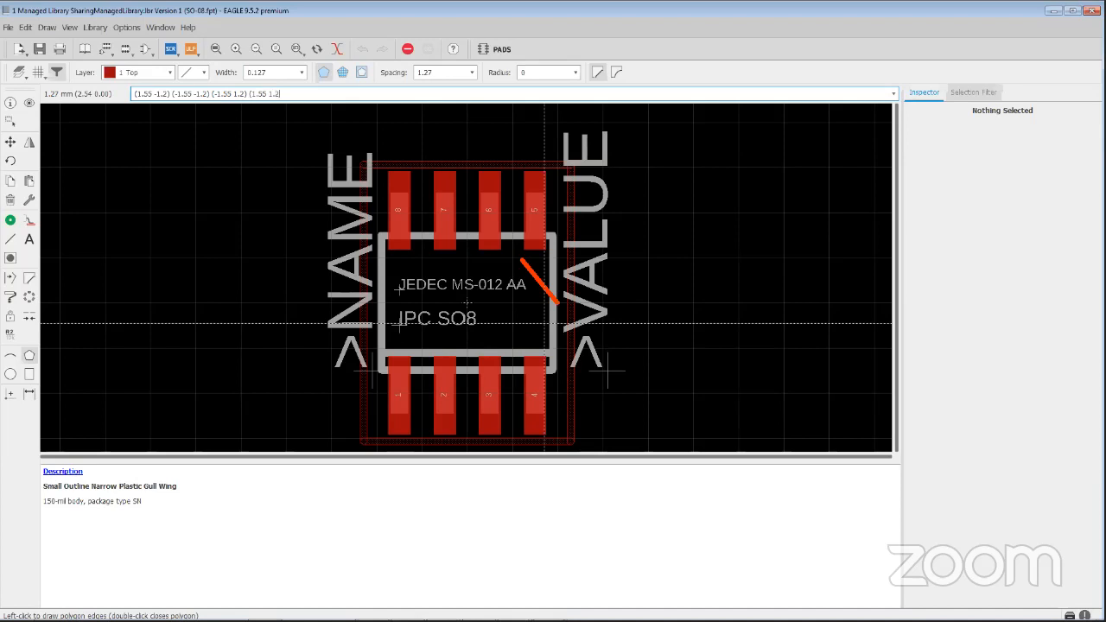
pyautogui.write(')')
pyautogui.press('Return')
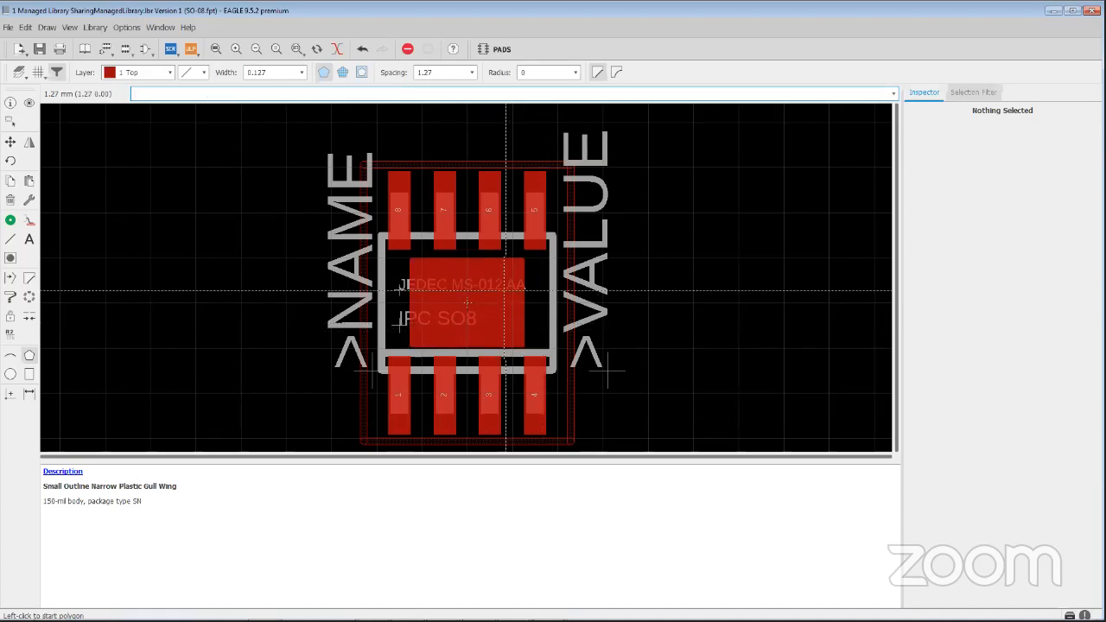
pyautogui.scroll(3, 545, 324)
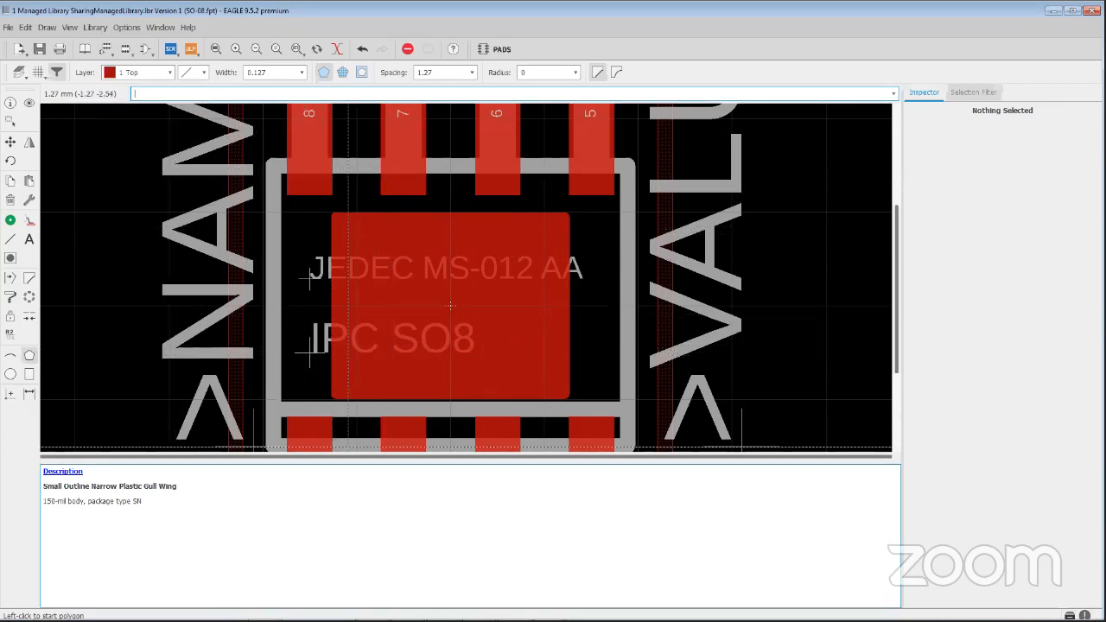
# Check the solder mask defined pad in the browser datasheet's example board layout, and return to the EAGLE footprint.
pyautogui.moveTo(367, 621)
pyautogui.click(264, 610)
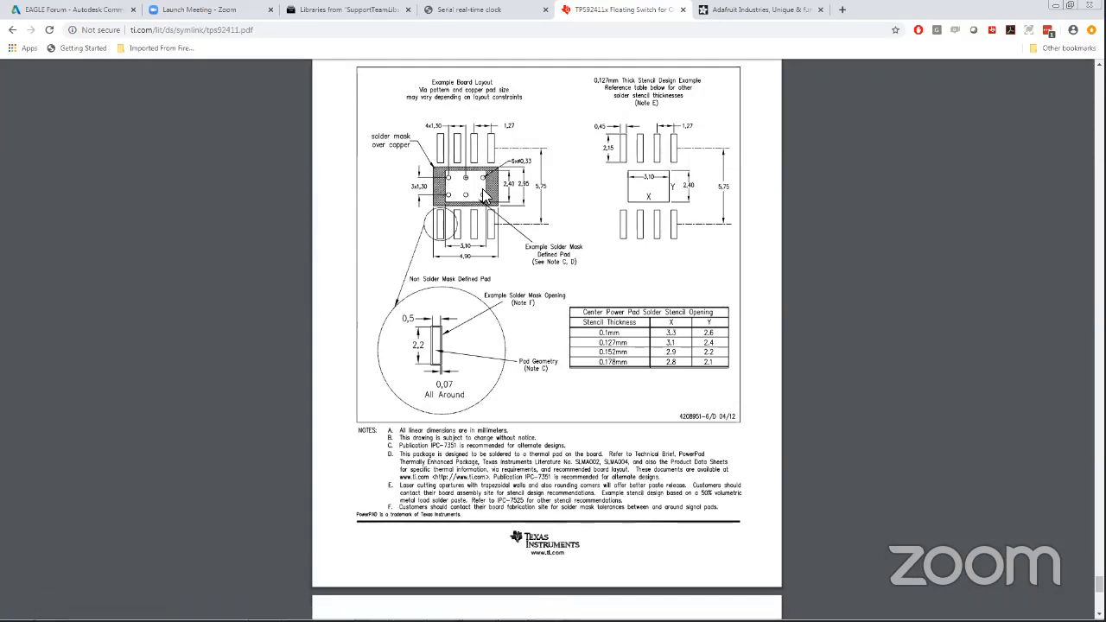
pyautogui.moveTo(1024, 72)
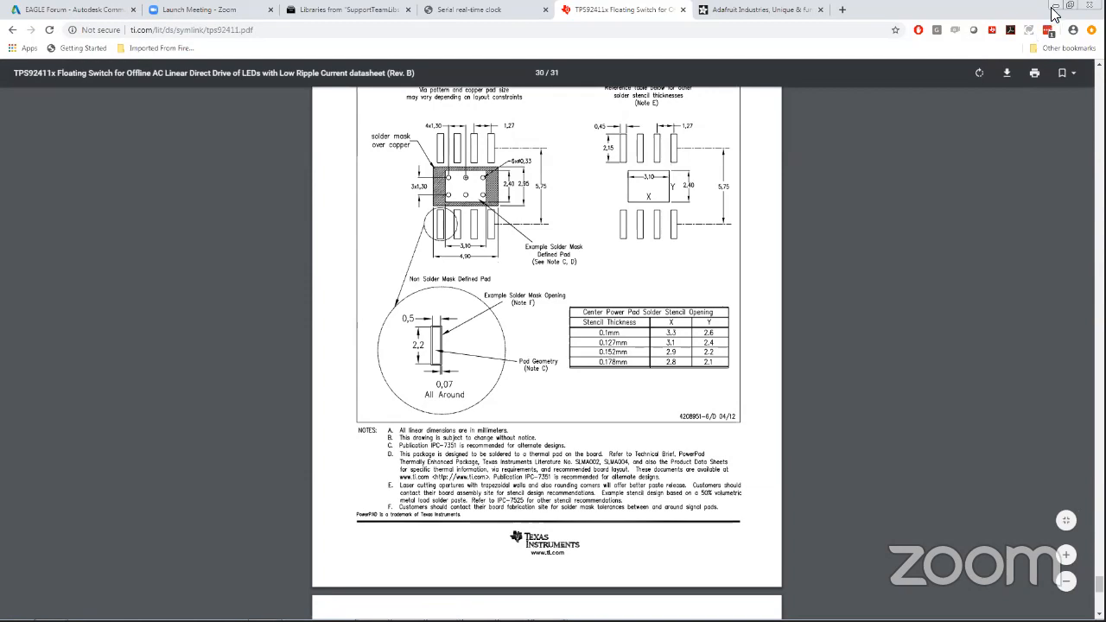
pyautogui.click(516, 611)
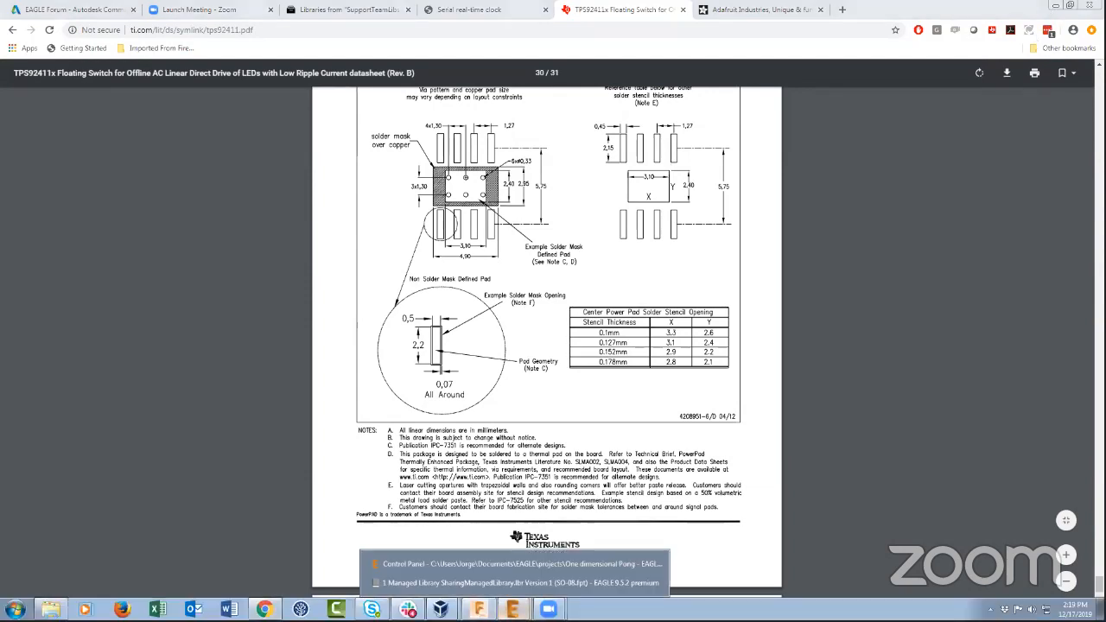
pyautogui.click(448, 586)
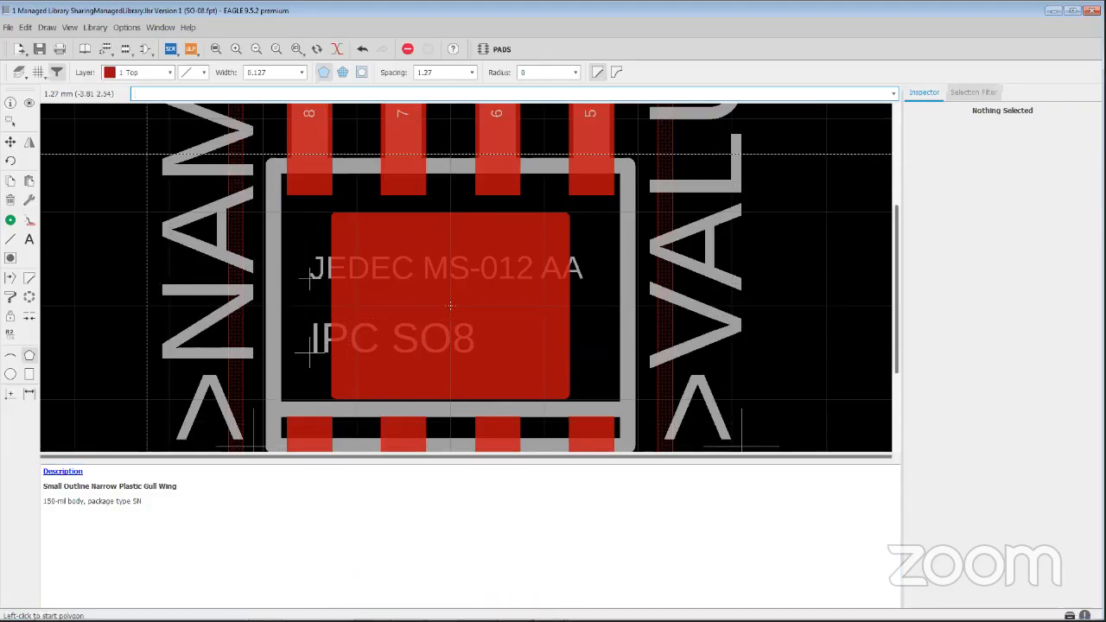
# Draw a solder mask opening polygon on layer 29 tStop with corners at (1.55 1.2), (1.55 -1.2), (-1.55 -1.2) and (-1.55 1.2).
pyautogui.click(170, 72)
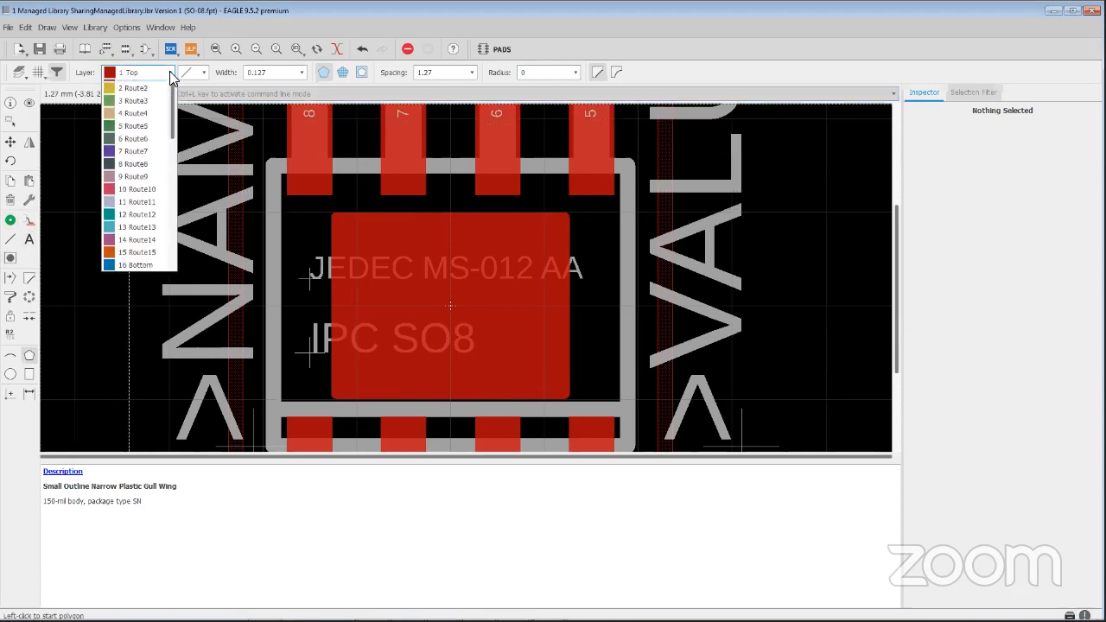
pyautogui.scroll(-4, 169, 139)
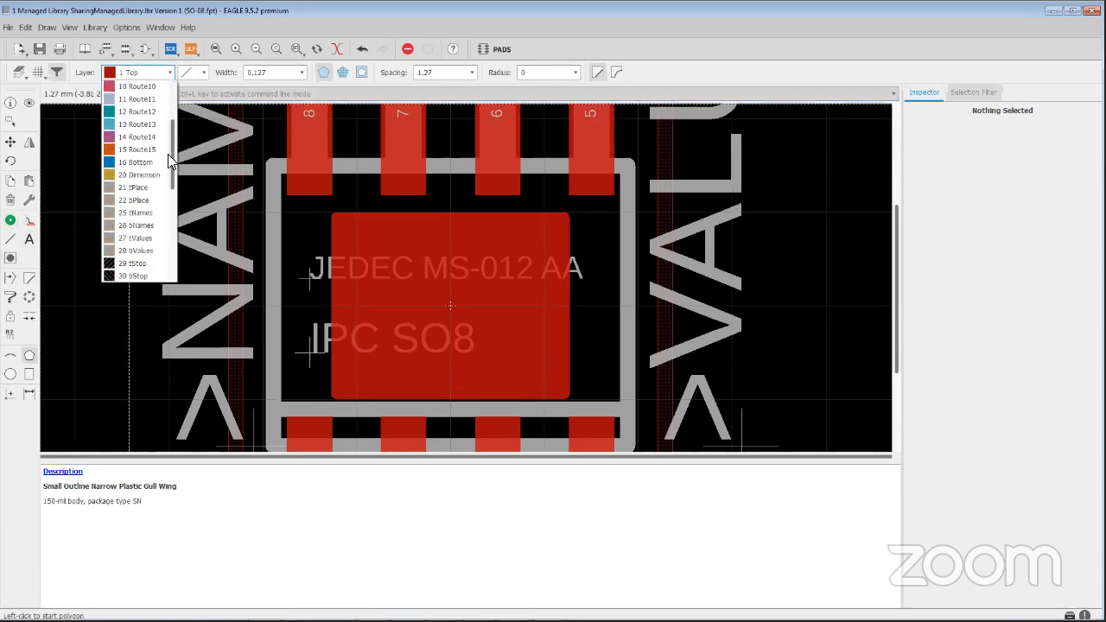
pyautogui.click(132, 250)
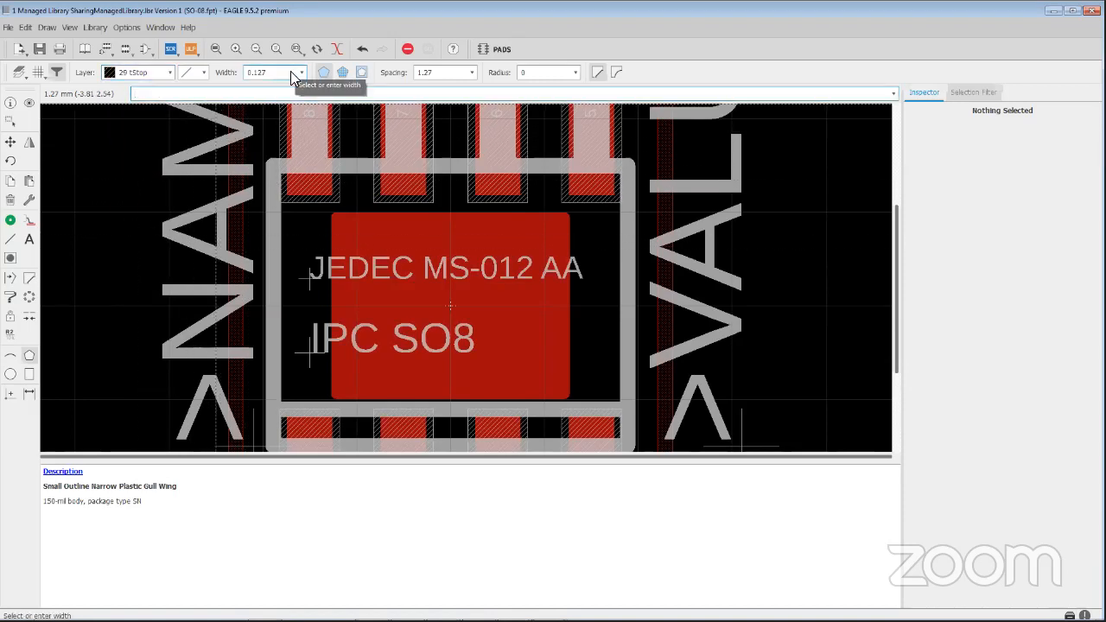
pyautogui.write('(1.55 -1.2) (-1.55 -1.2) (-1.55 1.2) (1.55 1.2)')
pyautogui.press('Home')
pyautogui.write('(1.55 1.2)')
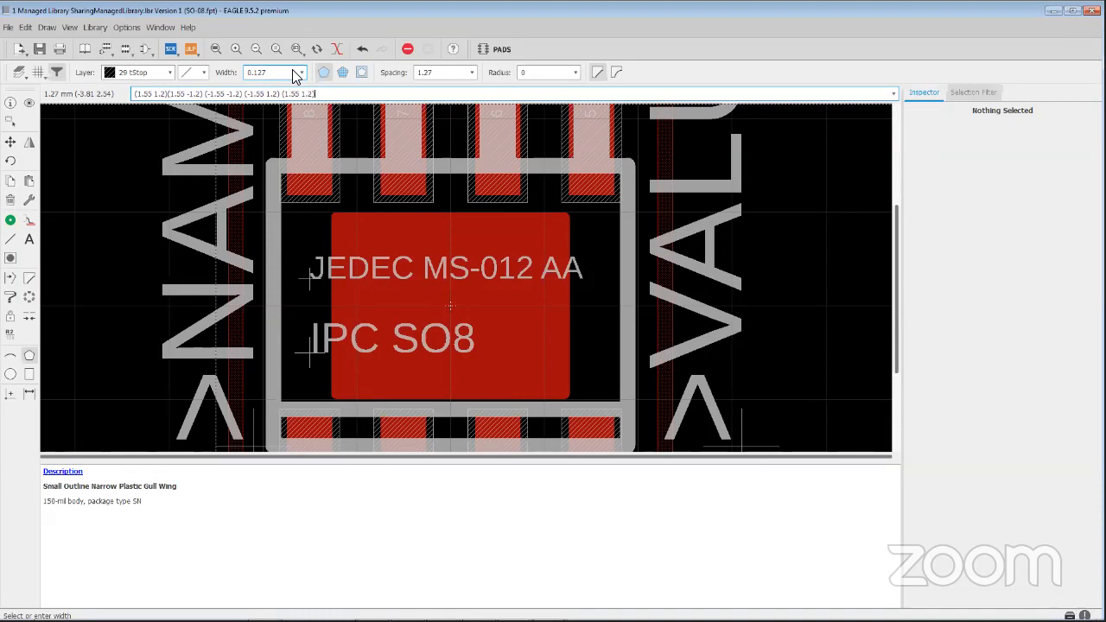
pyautogui.press('Return')
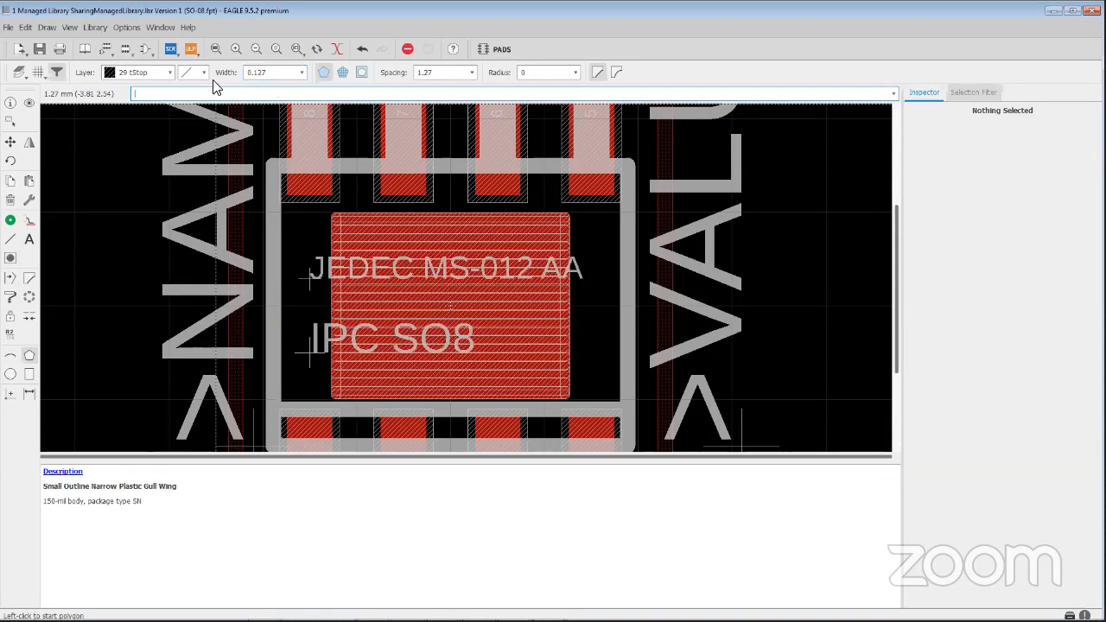
# Draw a solder paste polygon on layer 31 tCream with corners at (1.55 1.2), (1.55 -1.2), (-1.55 -1.2) and (-1.55 1.2).
pyautogui.click(167, 72)
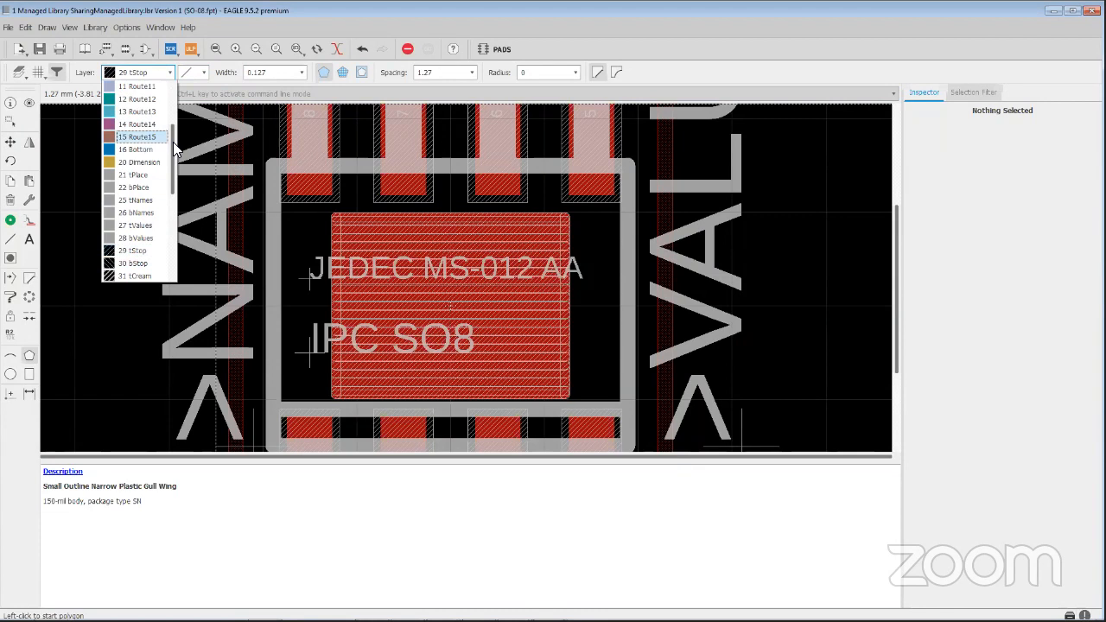
pyautogui.moveTo(172, 146); pyautogui.dragTo(171, 153)
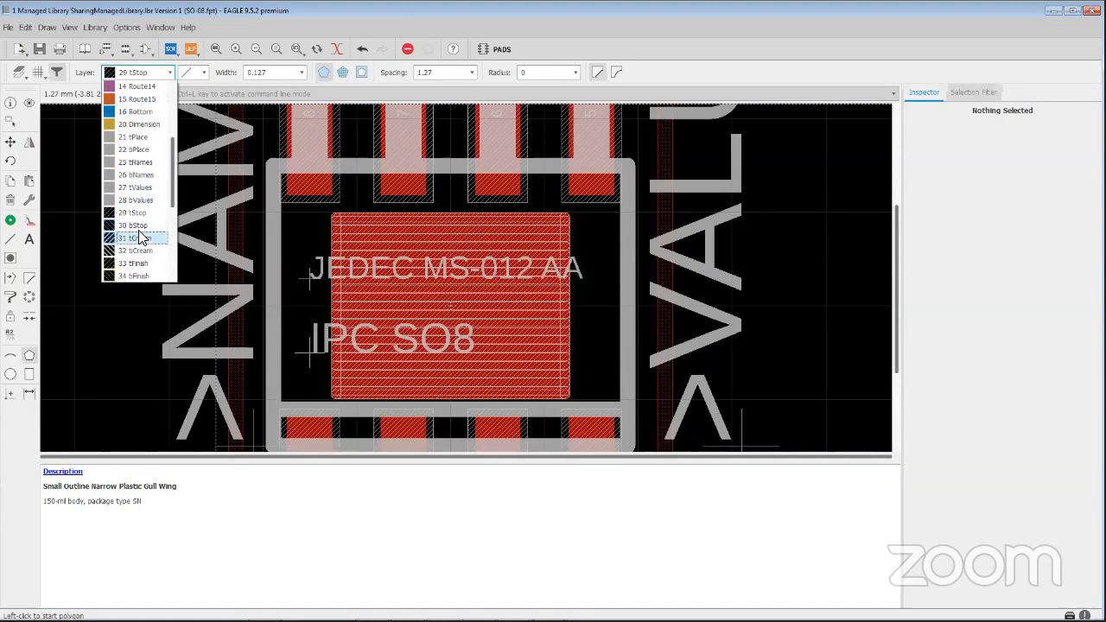
pyautogui.click(138, 227)
pyautogui.click(230, 94)
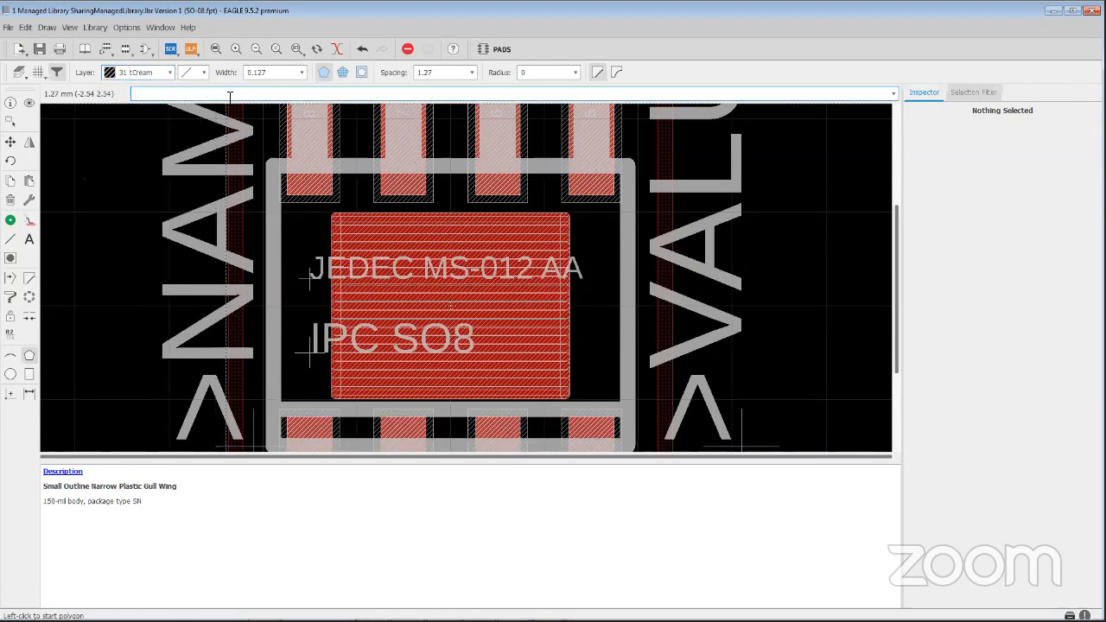
pyautogui.write('(1.55 1.2)(1.55 -1.2) (-1.55 -1.2) (-1.55 1.2) (1.55 1.2)')
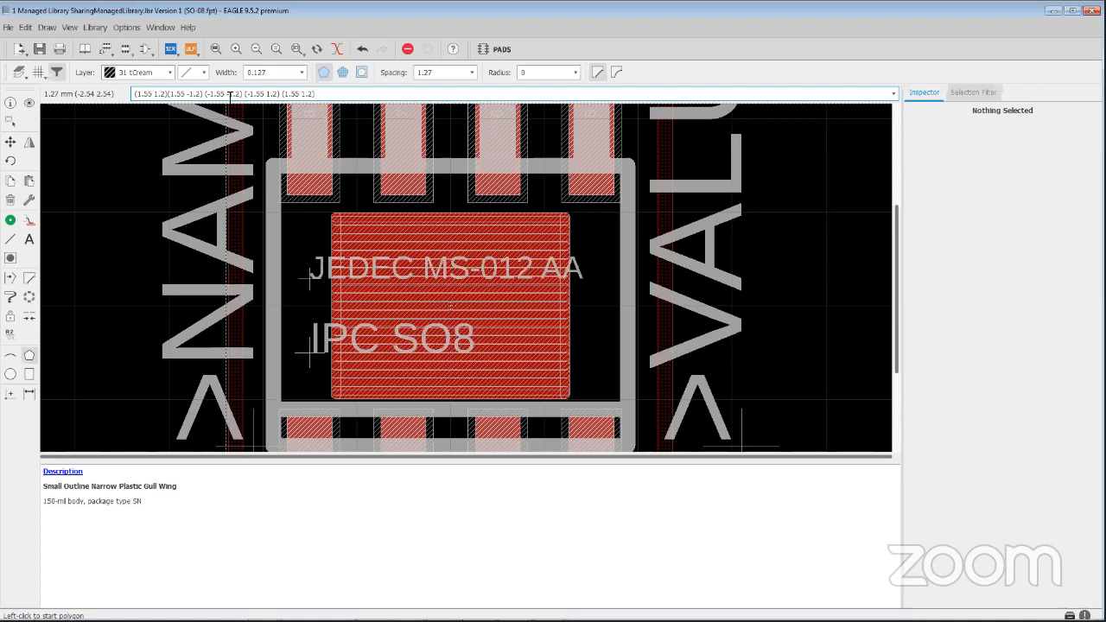
pyautogui.press('Return')
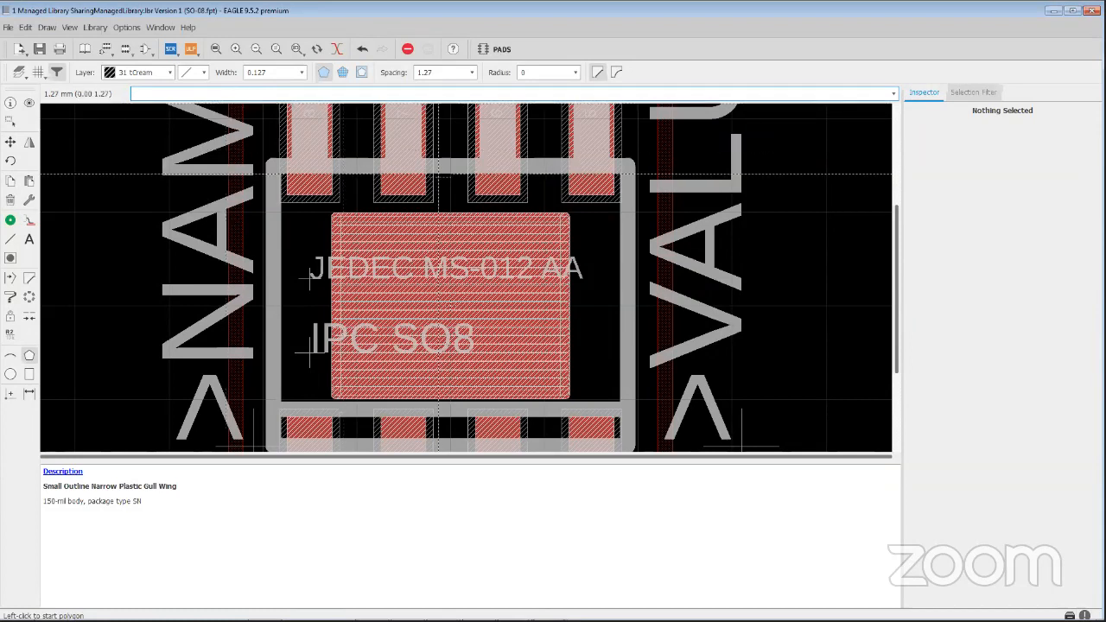
# Start the Pad command with a 0.33 mm drill, round shape and 0.4064 mm diameter.
pyautogui.click(11, 221)
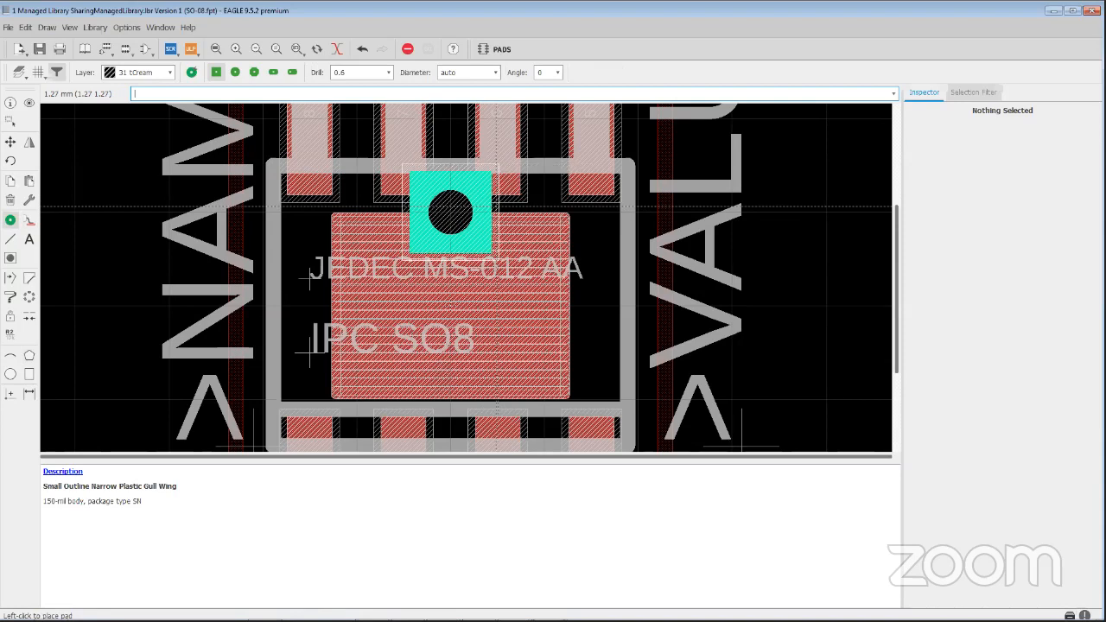
pyautogui.click(374, 78)
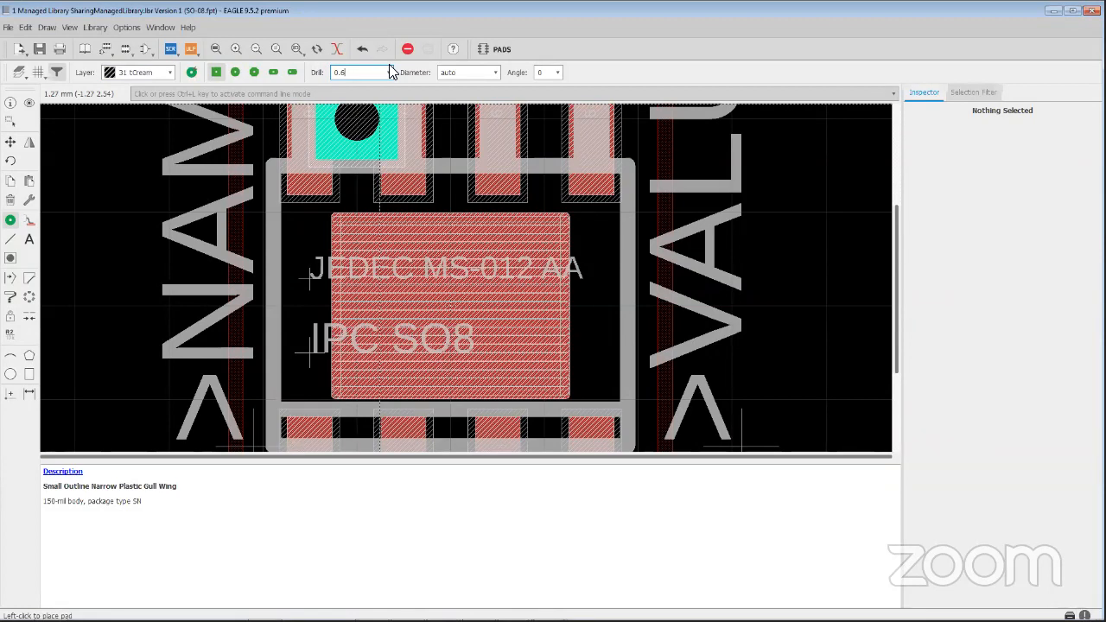
pyautogui.press('BackSpace')
pyautogui.write('33')
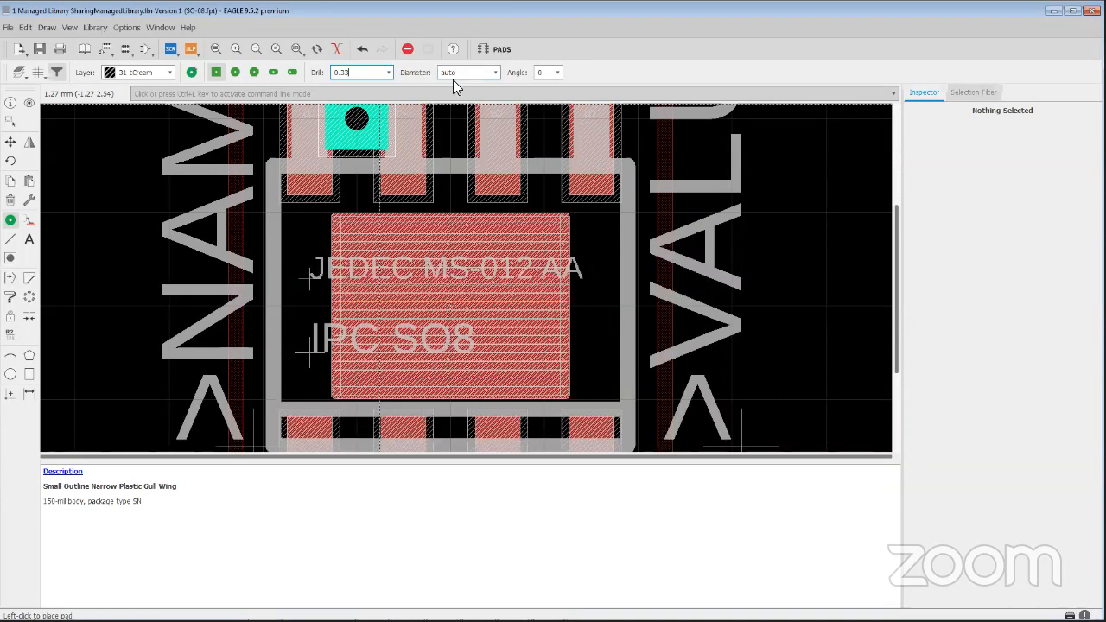
pyautogui.click(235, 72)
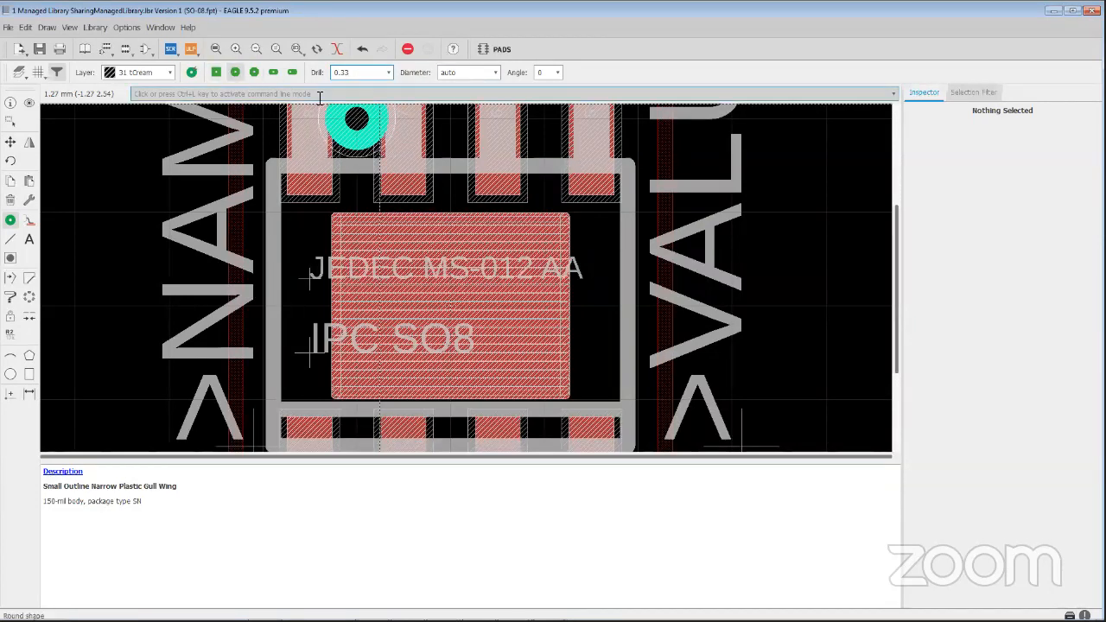
pyautogui.click(495, 72)
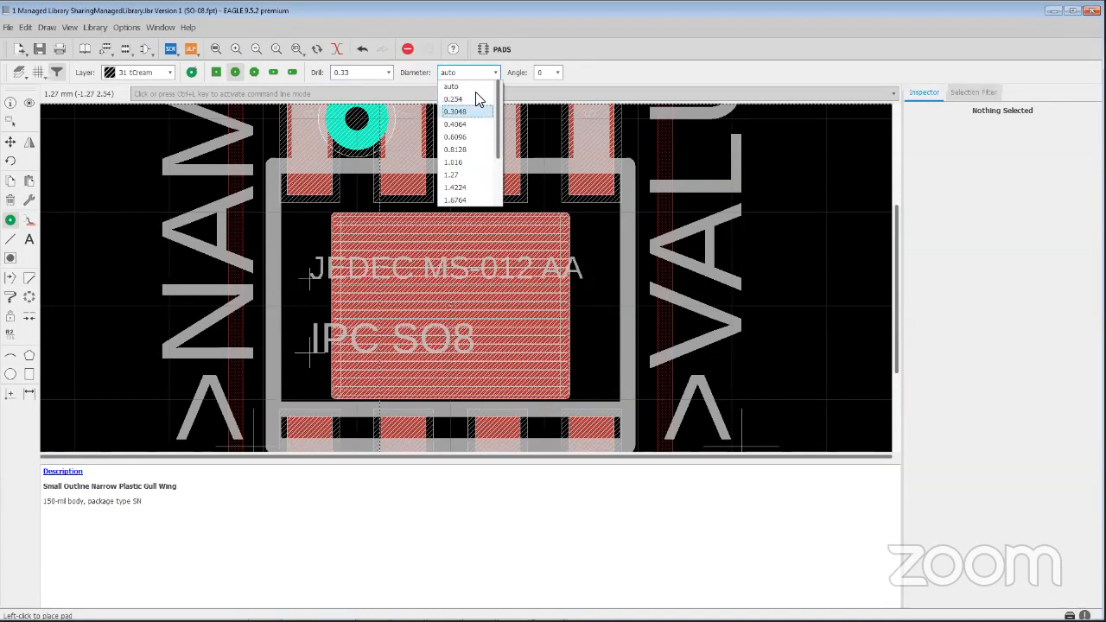
pyautogui.click(455, 124)
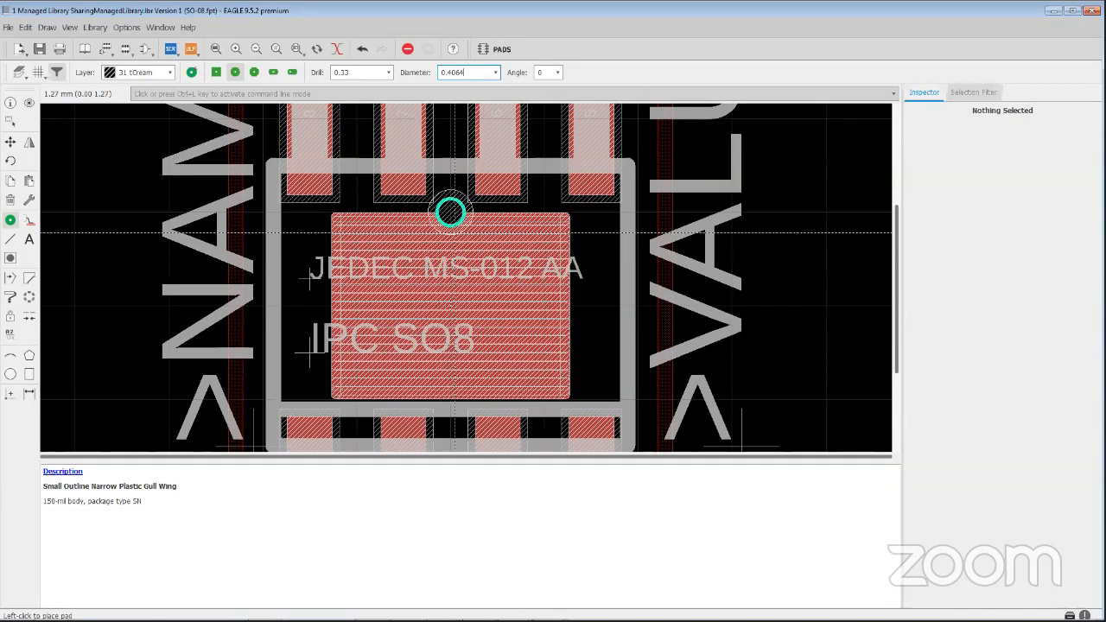
# Place six through-hole pads on the thermal pad at (0 ±0.65), (1.3 ±0.65) and (-1.3 ±0.65), and end the Pad command.
pyautogui.click(232, 93)
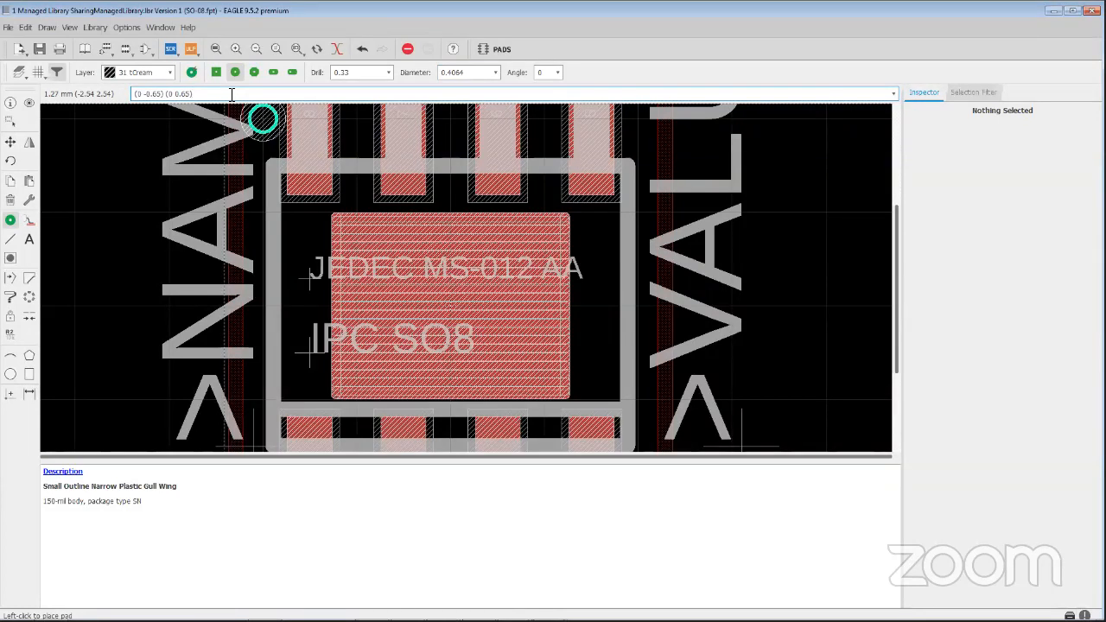
pyautogui.press('Return')
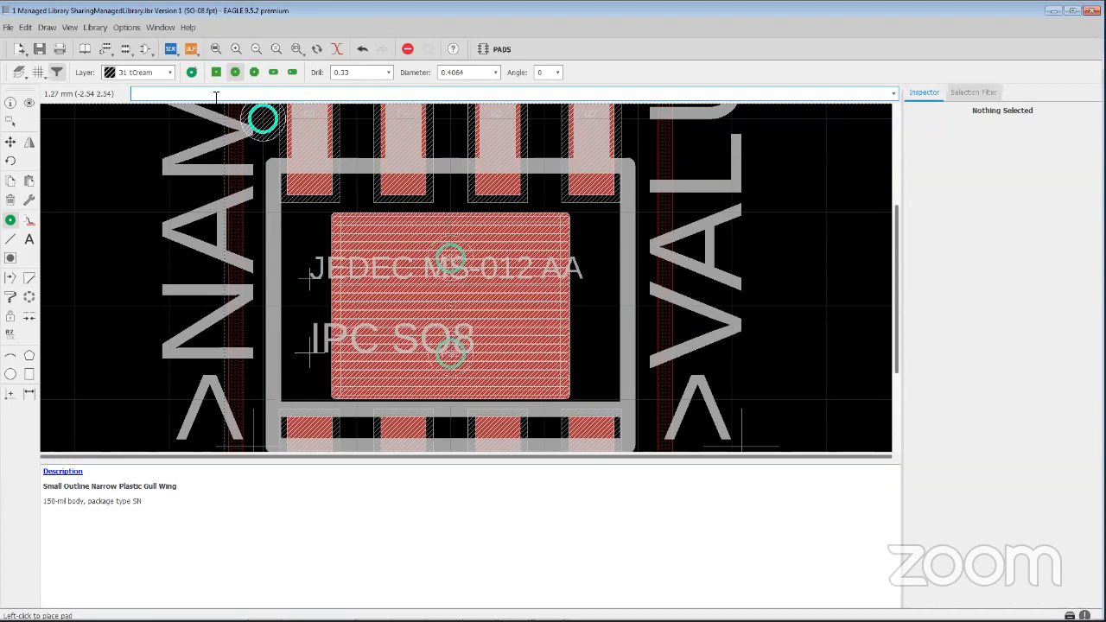
pyautogui.write('(0 -0.65) (0 0.65)')
pyautogui.press('BackSpace')
pyautogui.write('1.2')
pyautogui.press('Return')
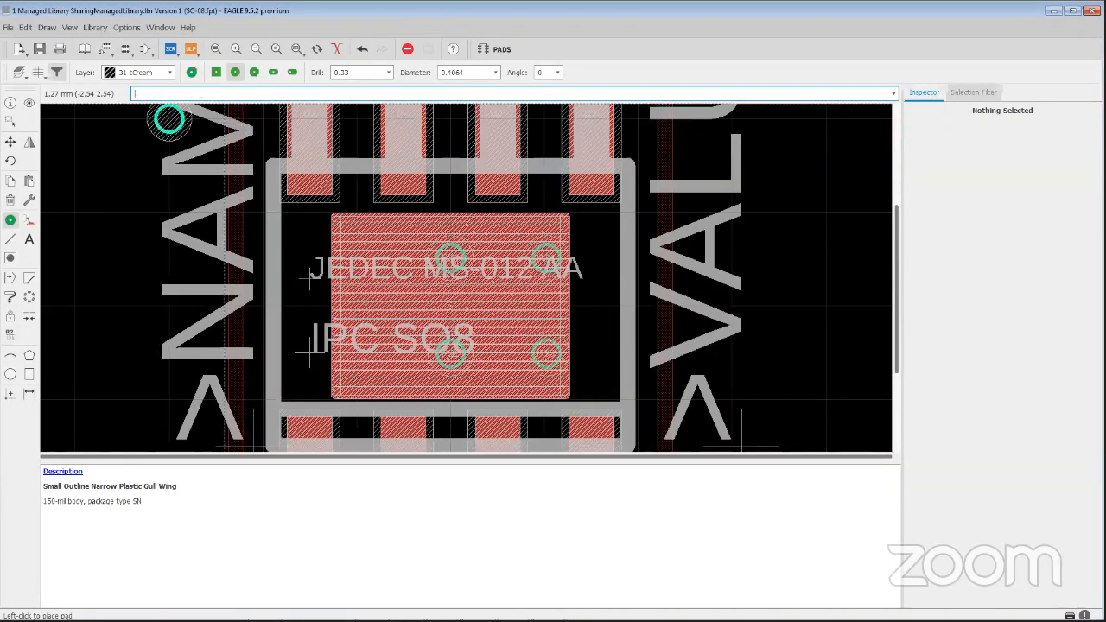
pyautogui.press('Up')
pyautogui.write('-')
pyautogui.press('Return')
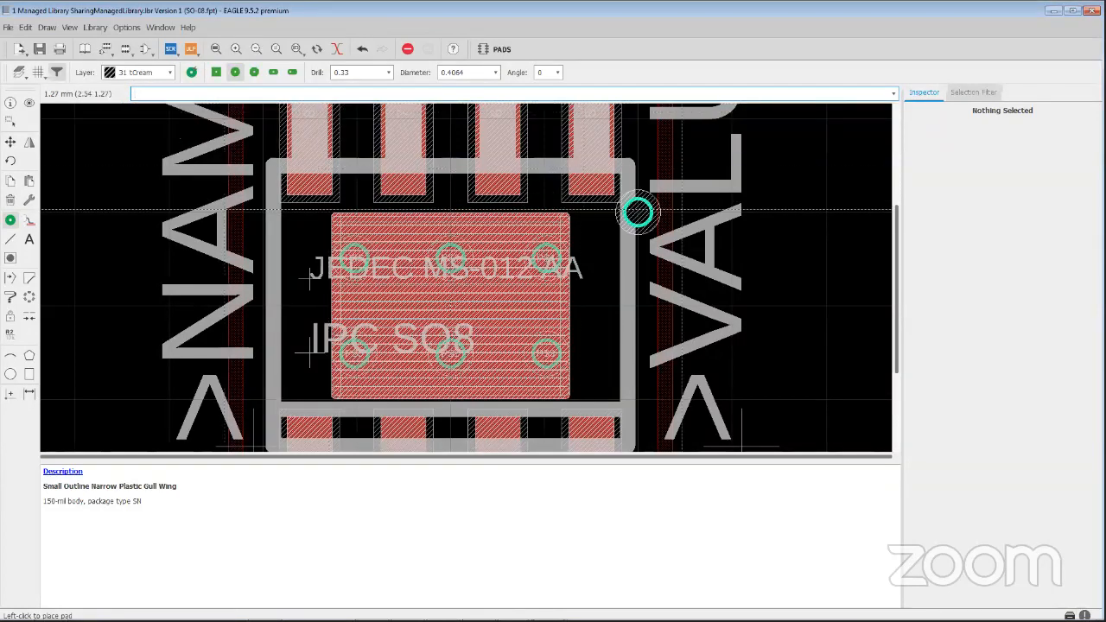
pyautogui.press('Escape')
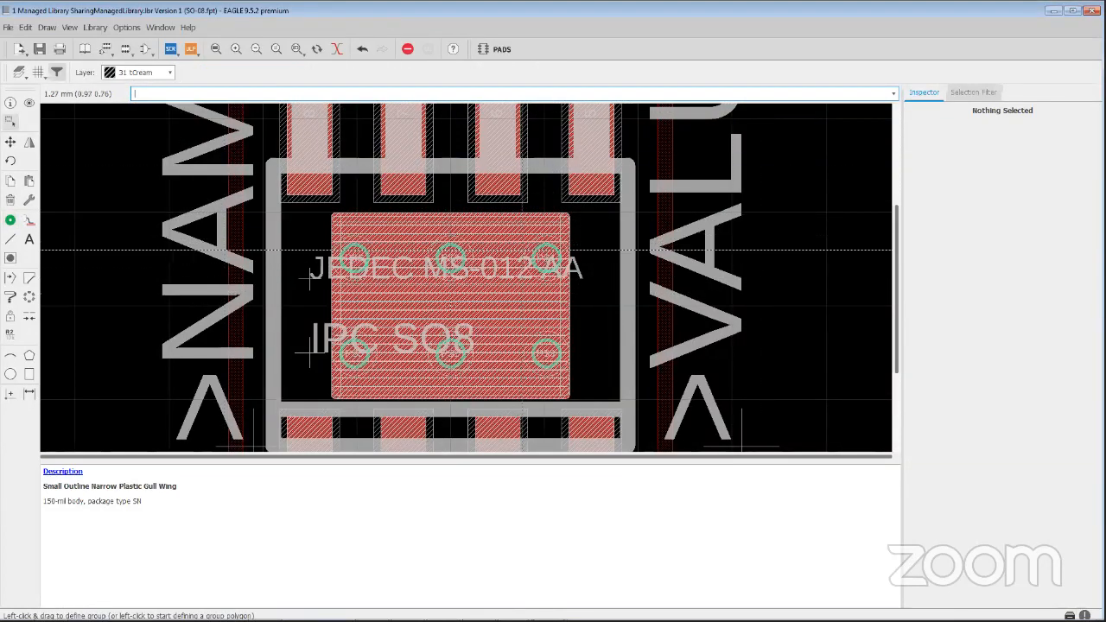
# Compare the placed thermal via pads with the via pattern in the browser's datasheet, and return to the EAGLE footprint.
pyautogui.scroll(3, 562, 252)
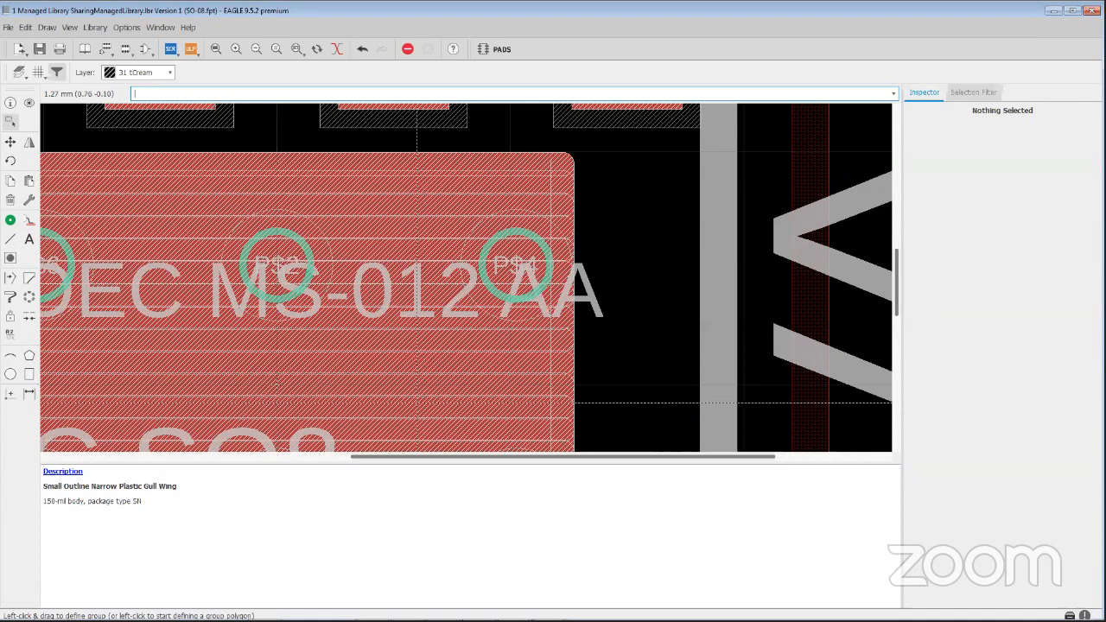
pyautogui.moveTo(404, 620)
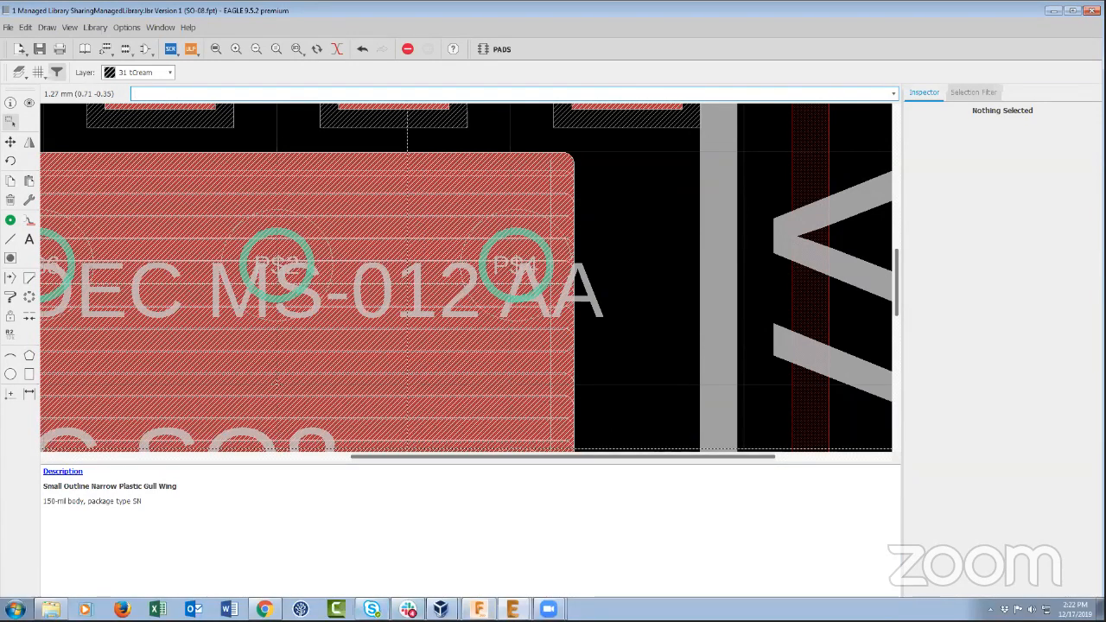
pyautogui.click(265, 610)
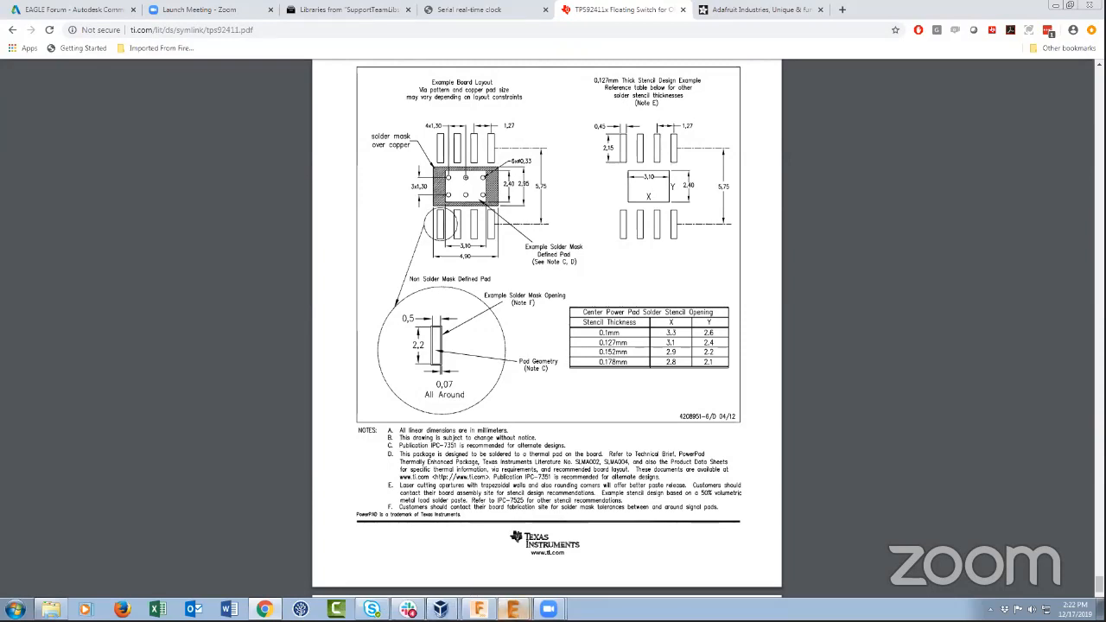
pyautogui.moveTo(517, 610)
pyautogui.click(510, 585)
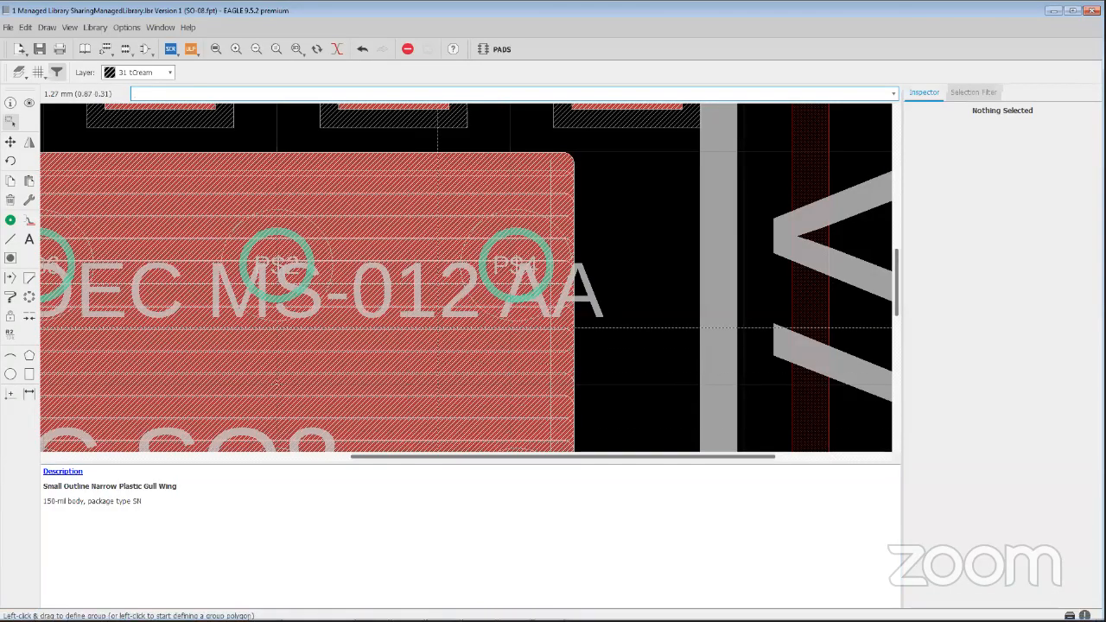
pyautogui.scroll(-4, 432, 304)
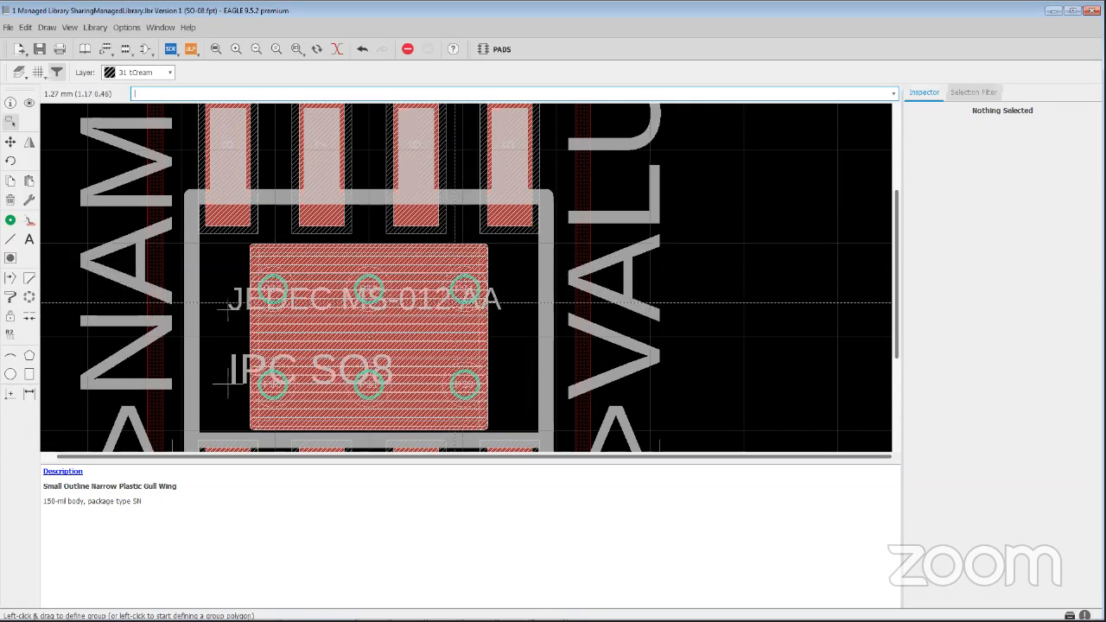
pyautogui.scroll(1, 456, 305)
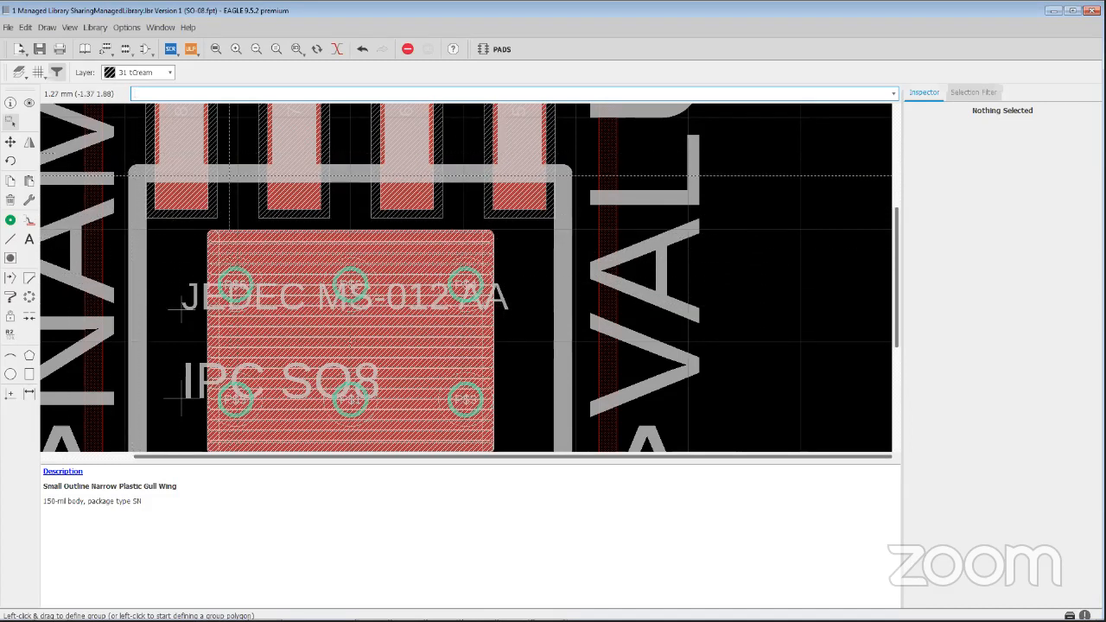
# Set the diameter of the thermal via pad at (1.3 0.65) to 0.6096 mm.
pyautogui.click(465, 283)
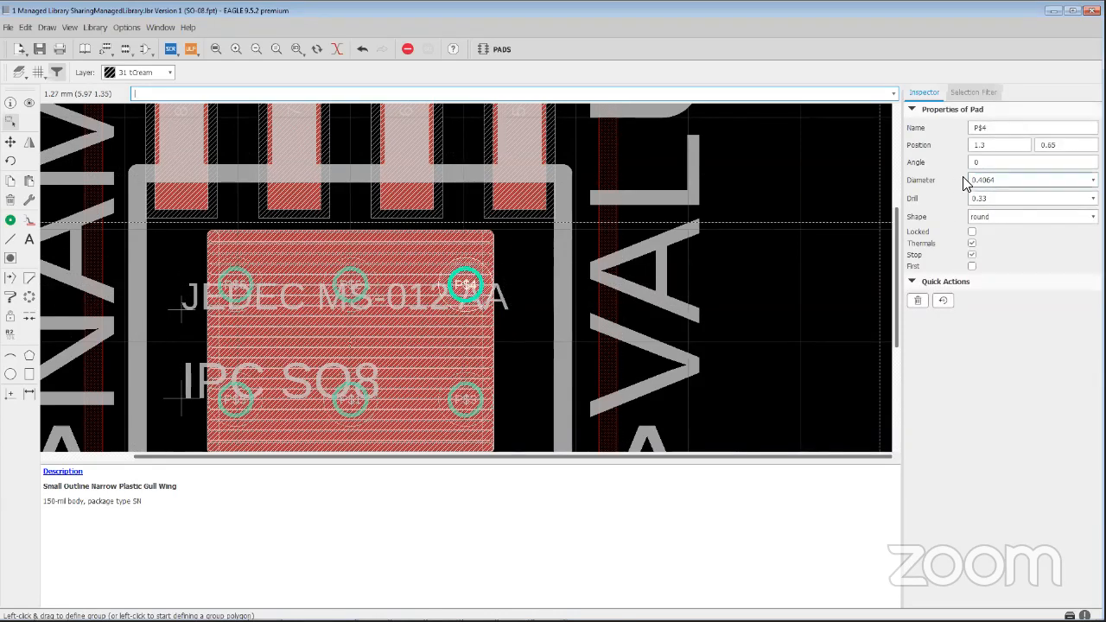
pyautogui.click(1043, 180)
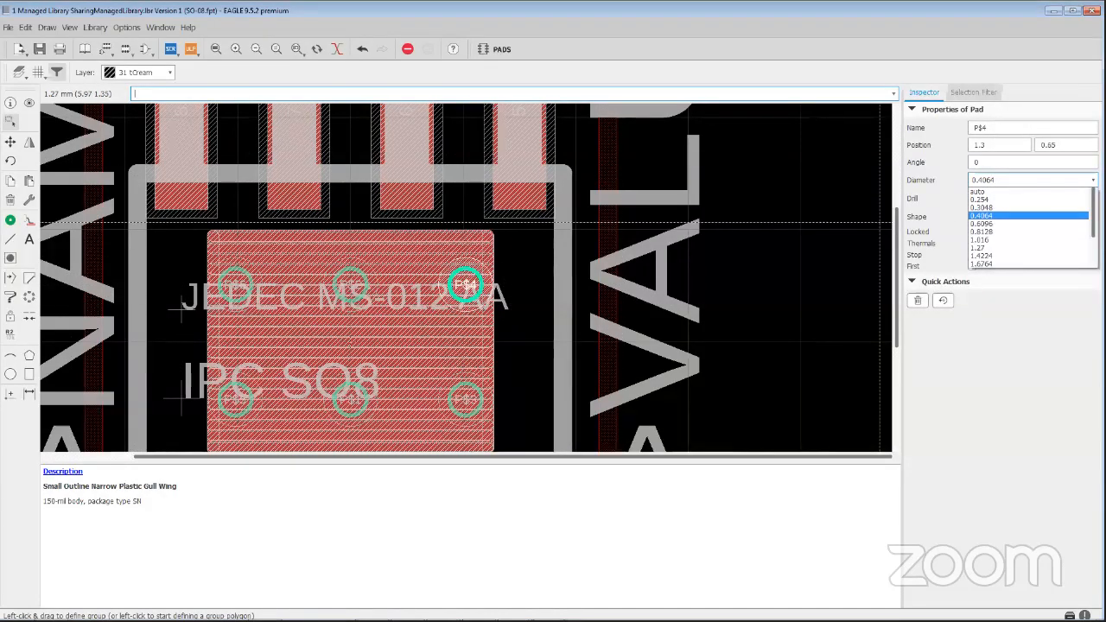
pyautogui.click(1072, 192)
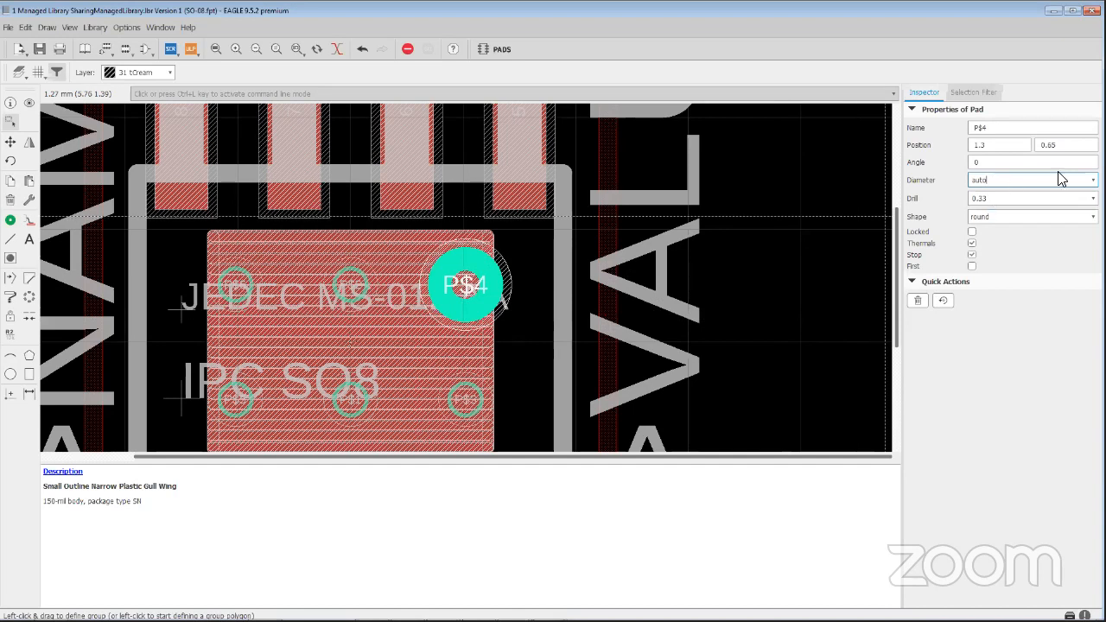
pyautogui.moveTo(1011, 185); pyautogui.dragTo(961, 184)
pyautogui.click(1094, 180)
pyautogui.click(1004, 227)
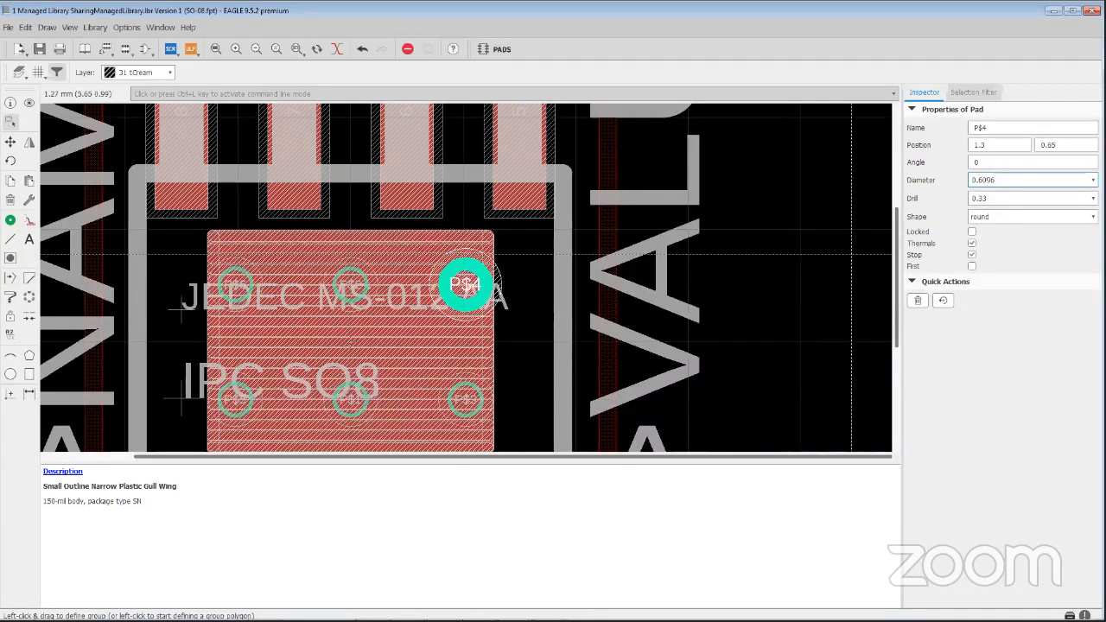
# Set the diameter of the thermal via pad at (1.3 0.65) back to 0.4064 mm and deselect it.
pyautogui.click(1094, 180)
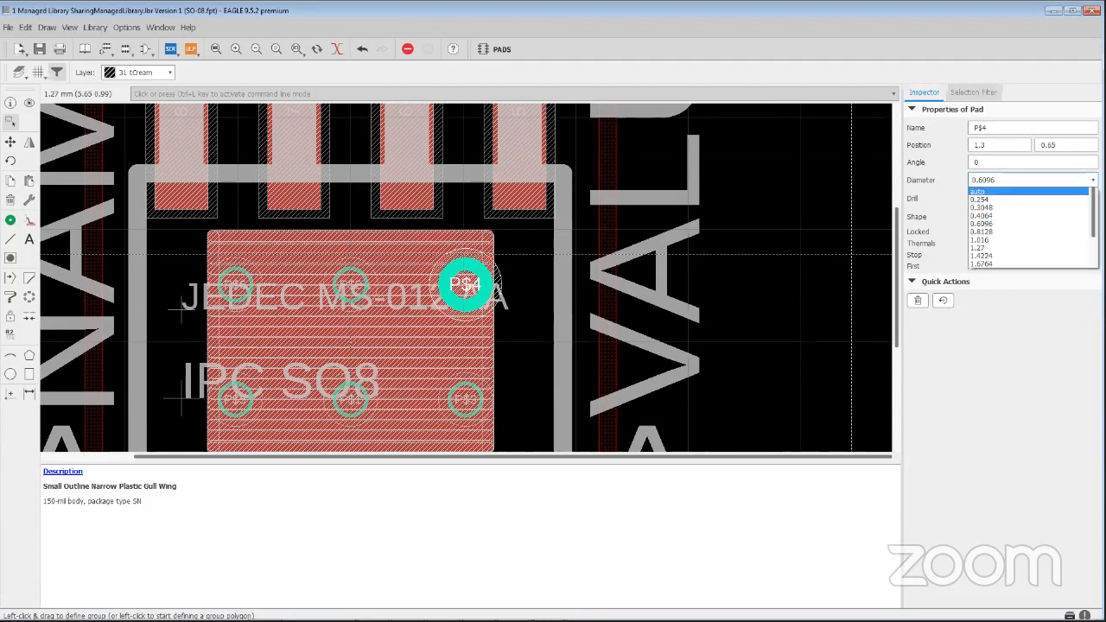
pyautogui.click(1008, 222)
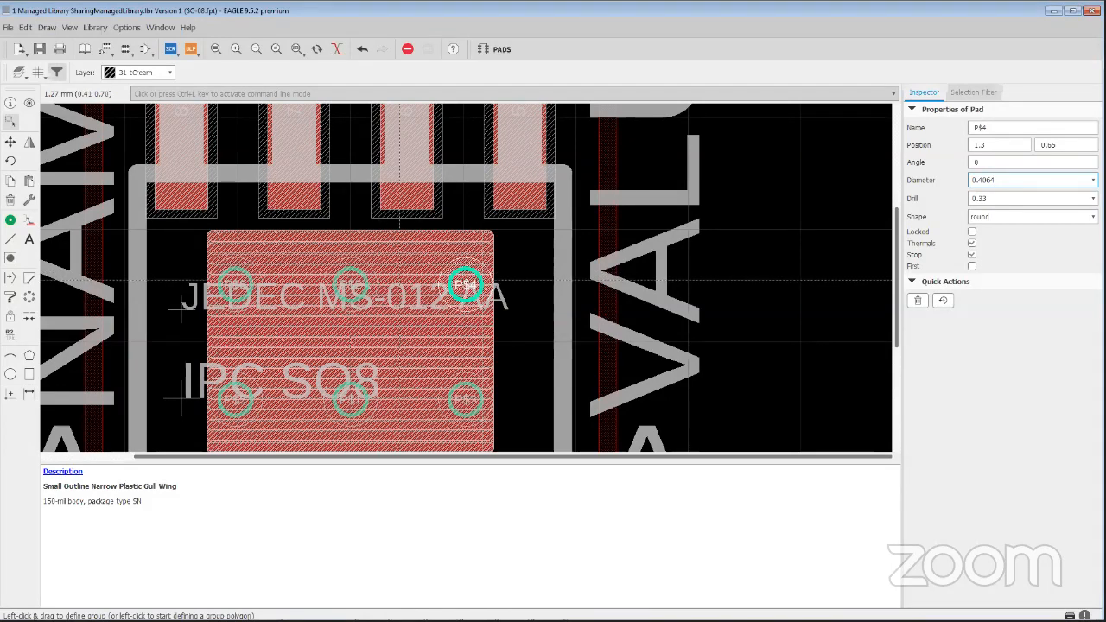
pyautogui.scroll(-2, 399, 280)
pyautogui.click(417, 301)
pyautogui.scroll(-3, 416, 303)
pyautogui.scroll(2, 375, 320)
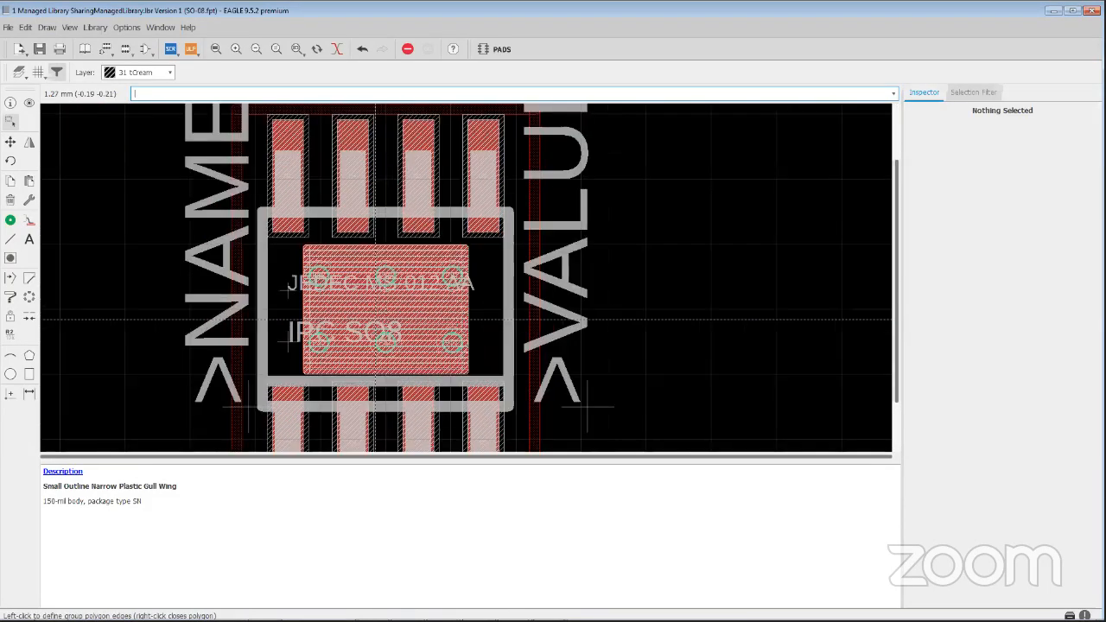
pyautogui.scroll(2, 375, 320)
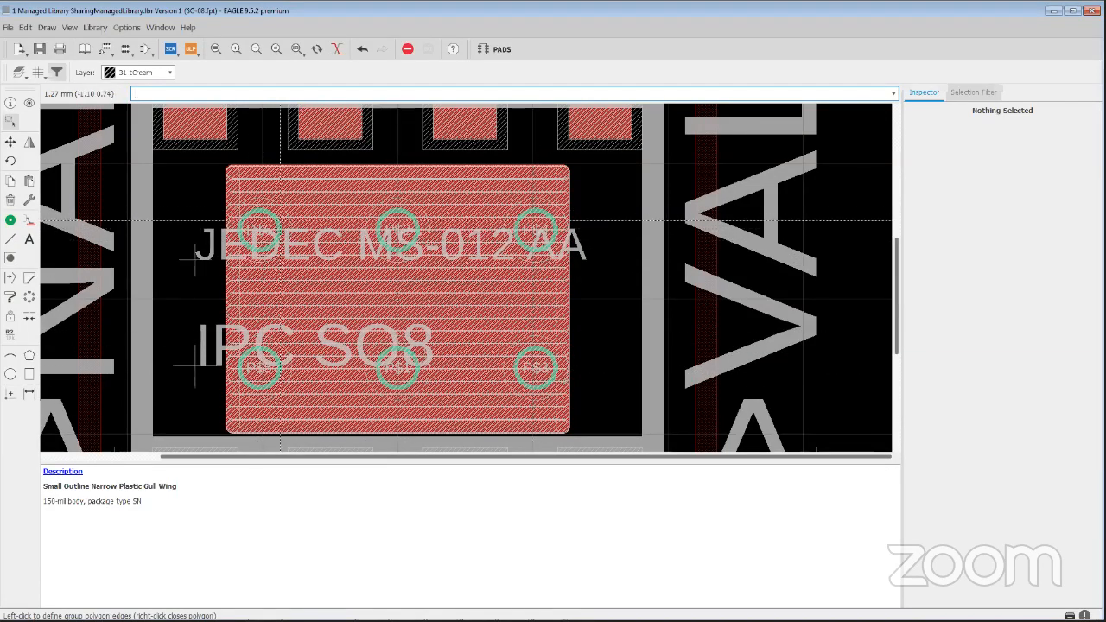
pyautogui.scroll(-2, 470, 337)
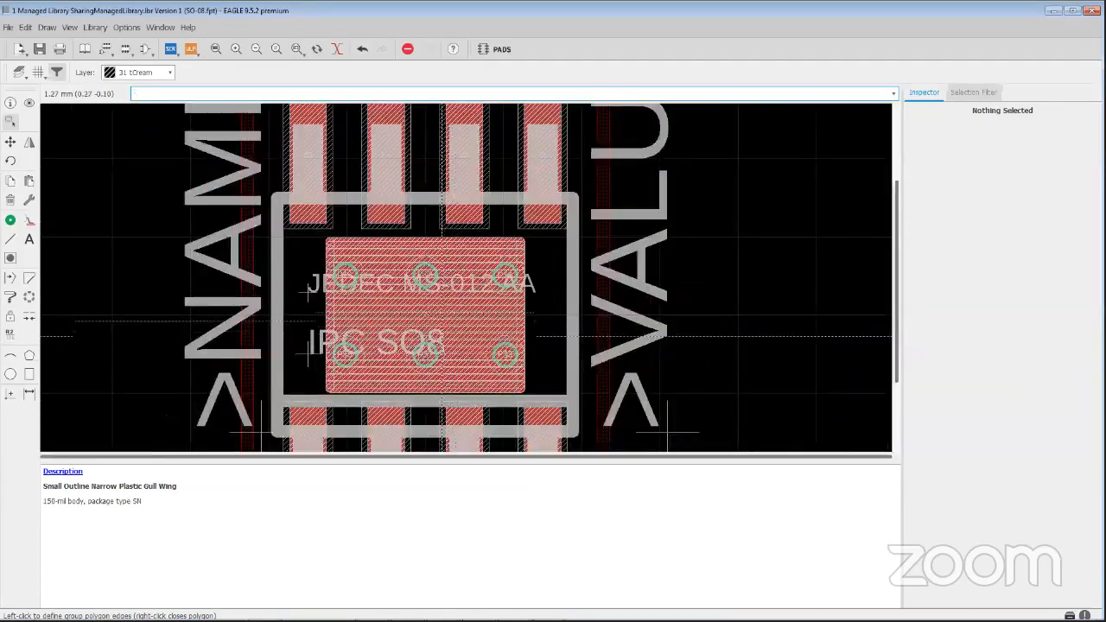
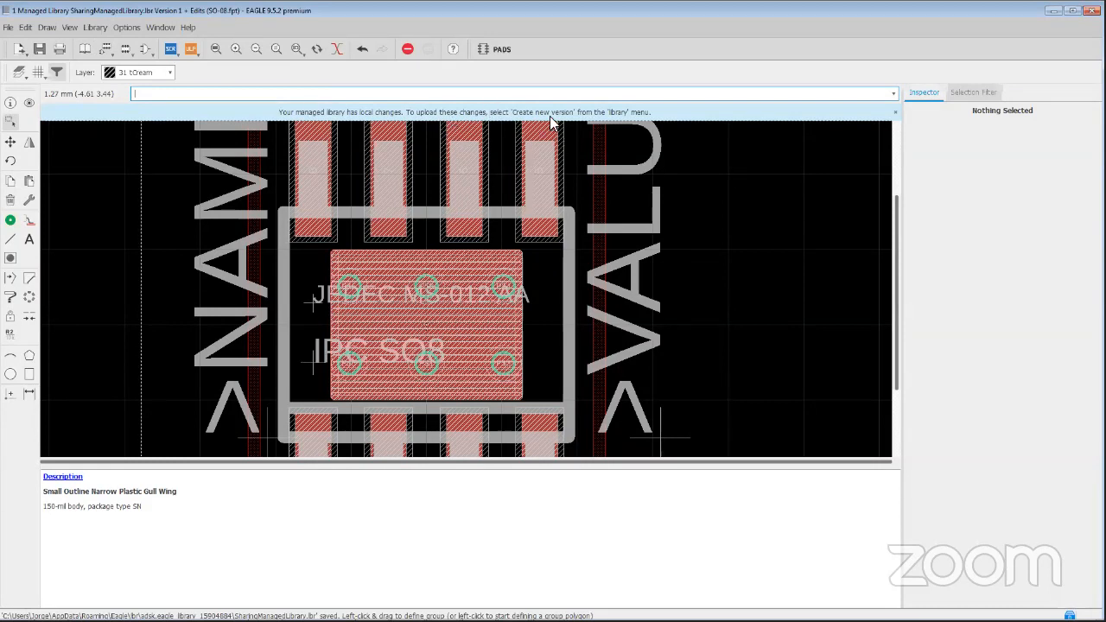
# Show the library's table of contents and try to open the SO-08 3D package for editing.
pyautogui.click(83, 49)
pyautogui.click(486, 140)
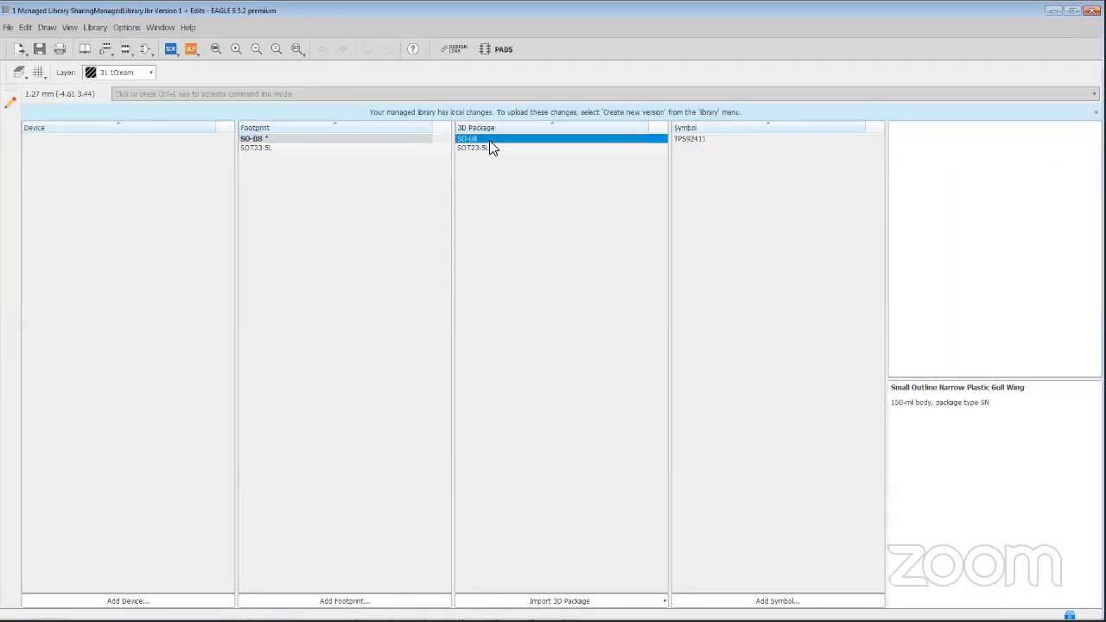
pyautogui.doubleClick(490, 144)
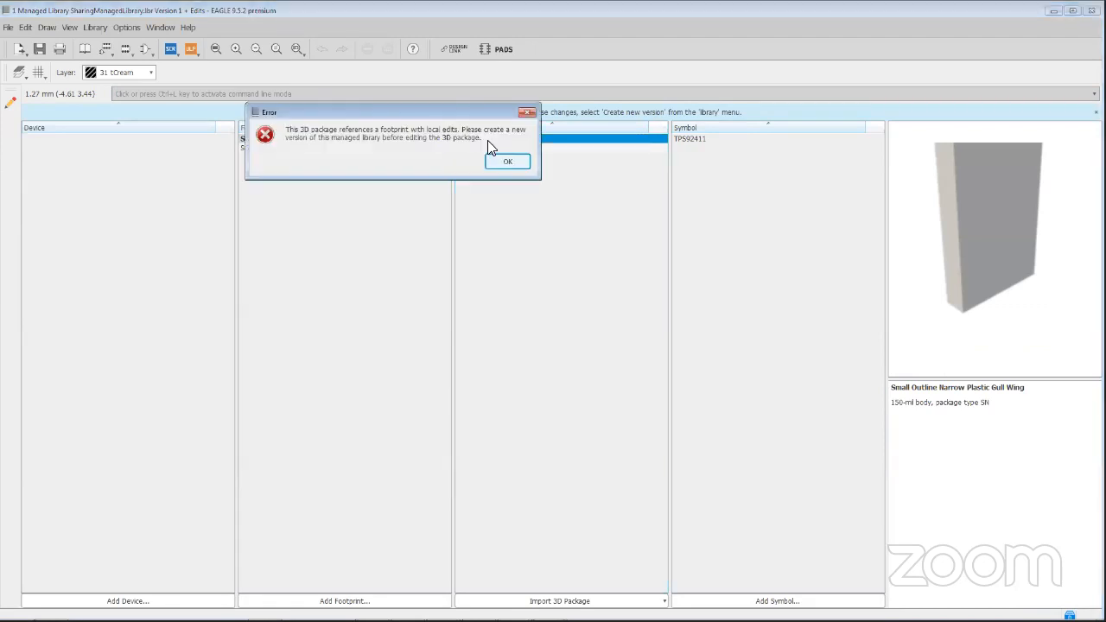
pyautogui.click(494, 161)
# Create a new version of the managed library to upload the local footprint edits.
pyautogui.click(126, 28)
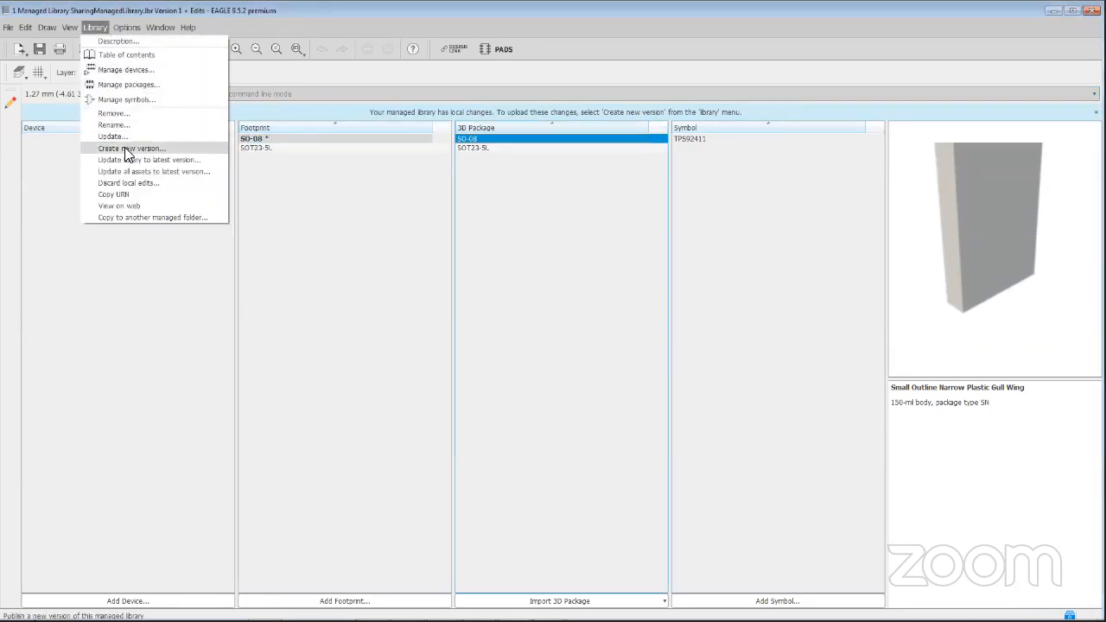
pyautogui.click(124, 147)
pyautogui.click(112, 174)
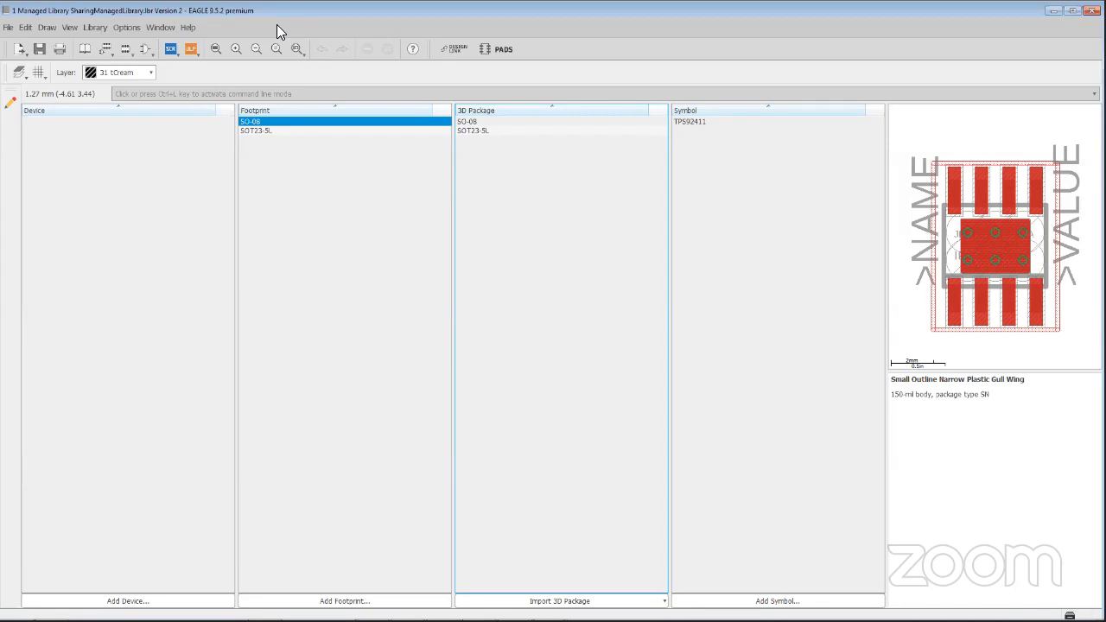
# Open the SO-08 3D package for editing and choose the SOIC, SOP model generator.
pyautogui.doubleClick(485, 123)
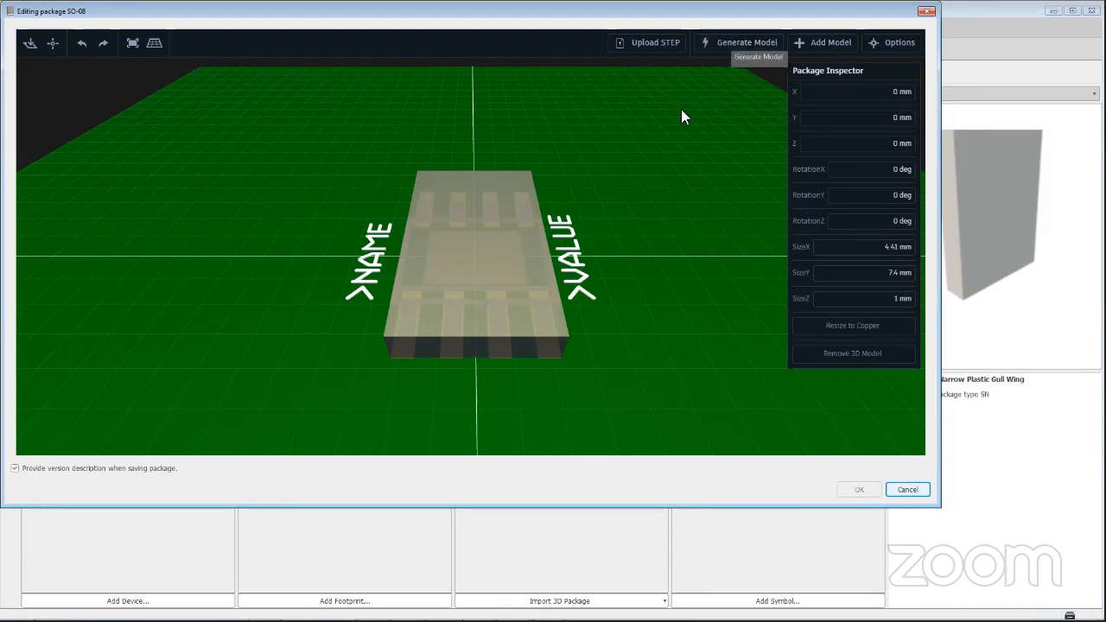
pyautogui.click(724, 48)
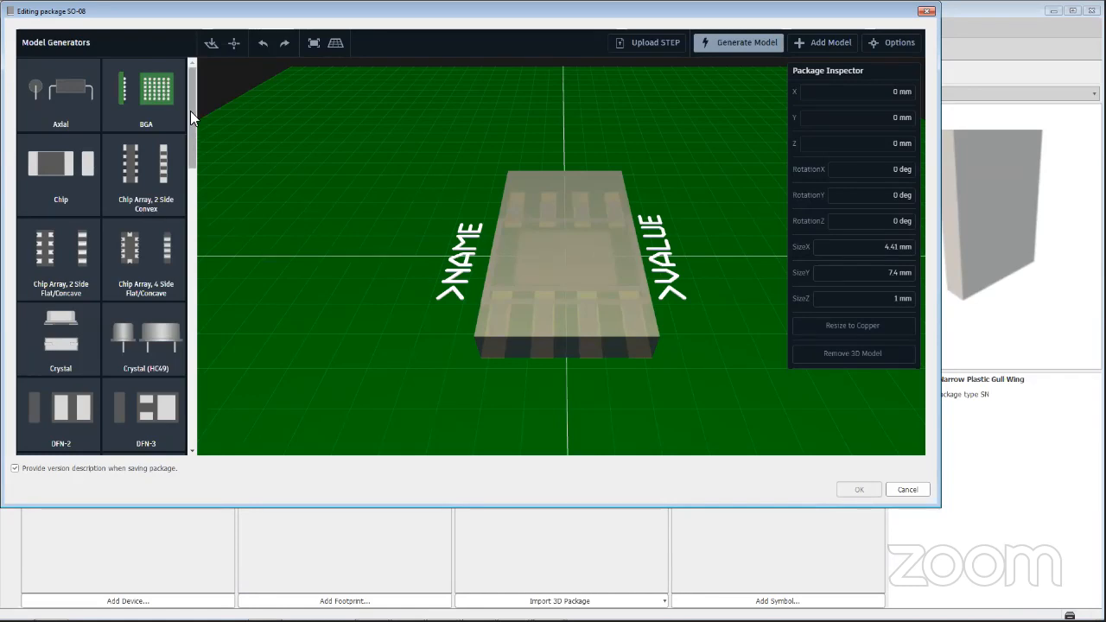
pyautogui.moveTo(192, 107); pyautogui.dragTo(175, 335)
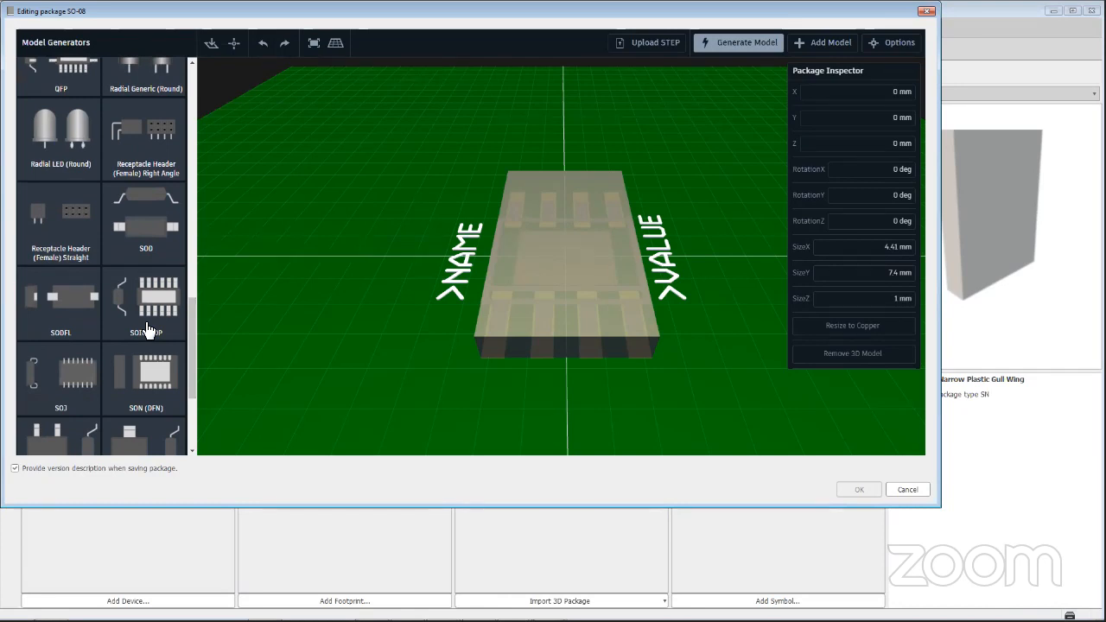
pyautogui.click(147, 331)
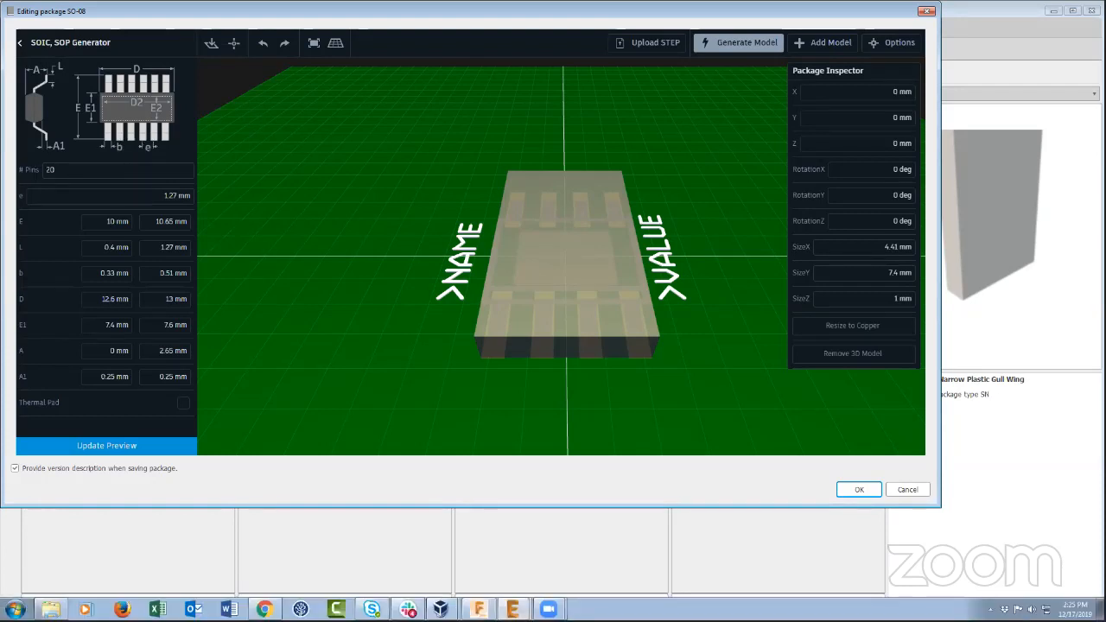
# Compare the DDA land pattern page of the browser's TPS92411 datasheet with the dimensions requested by the SOIC, SOP generator.
pyautogui.click(265, 609)
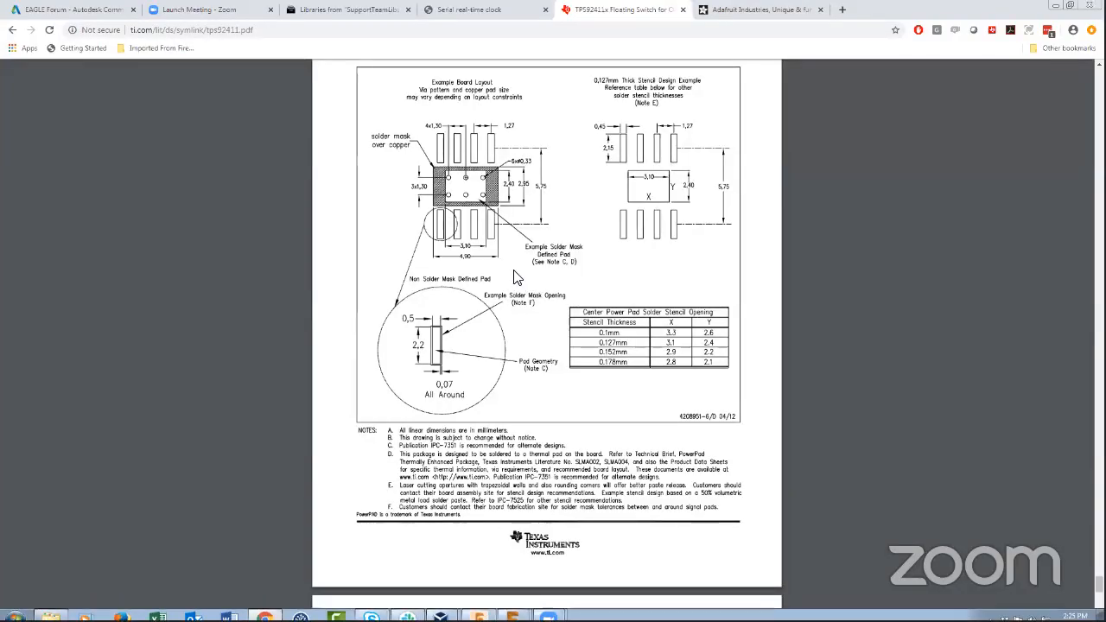
pyautogui.scroll(-5, 490, 294)
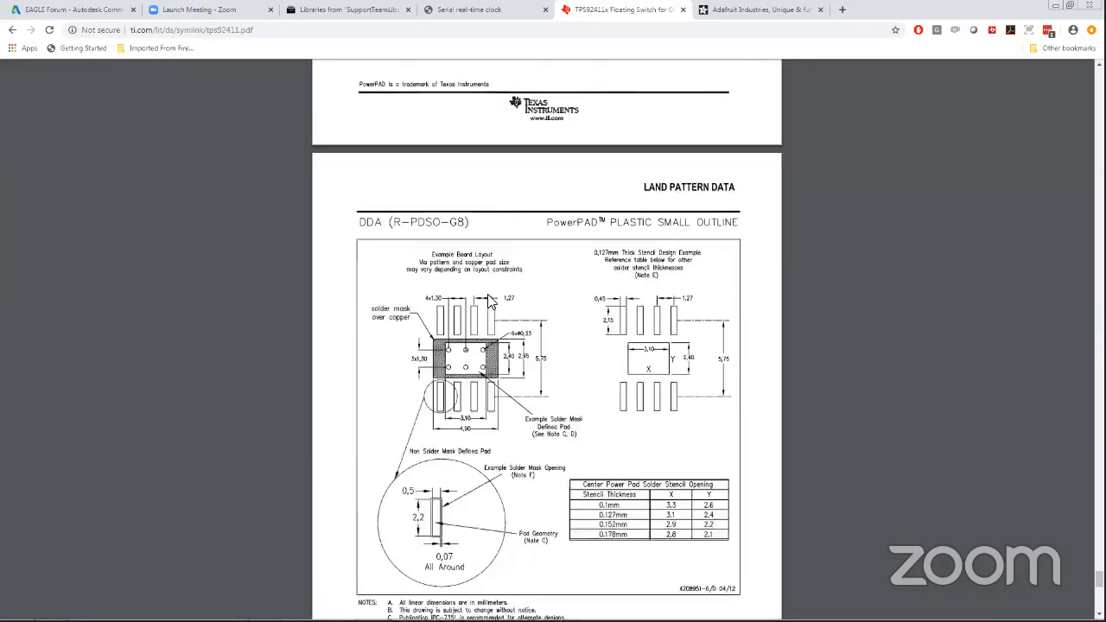
pyautogui.scroll(-4, 488, 300)
pyautogui.scroll(3, 484, 337)
pyautogui.scroll(1, 484, 337)
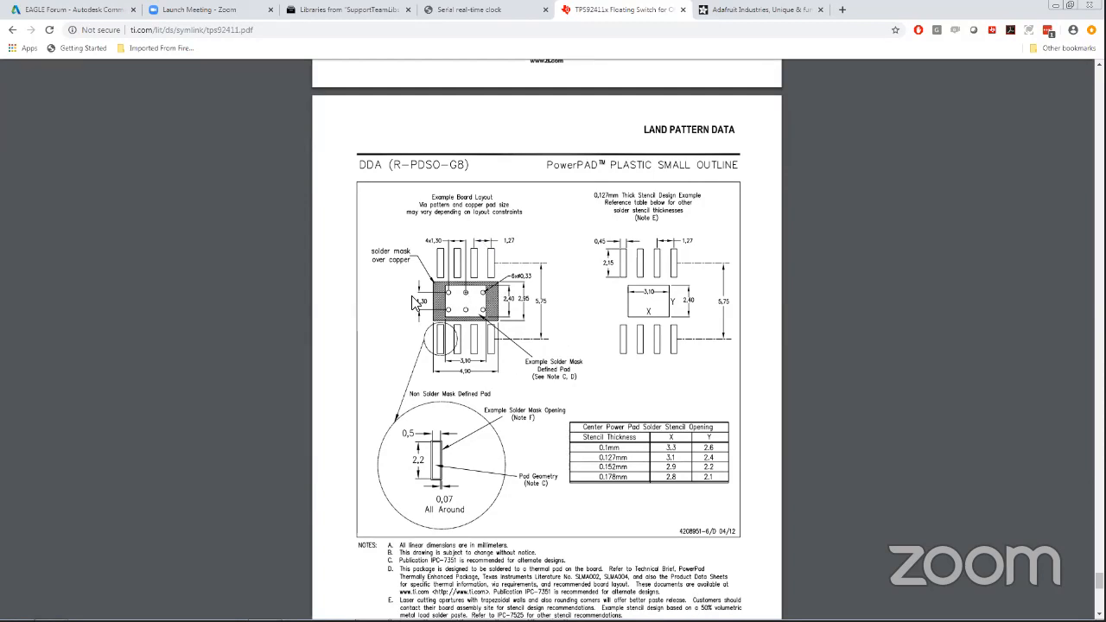
pyautogui.moveTo(365, 618)
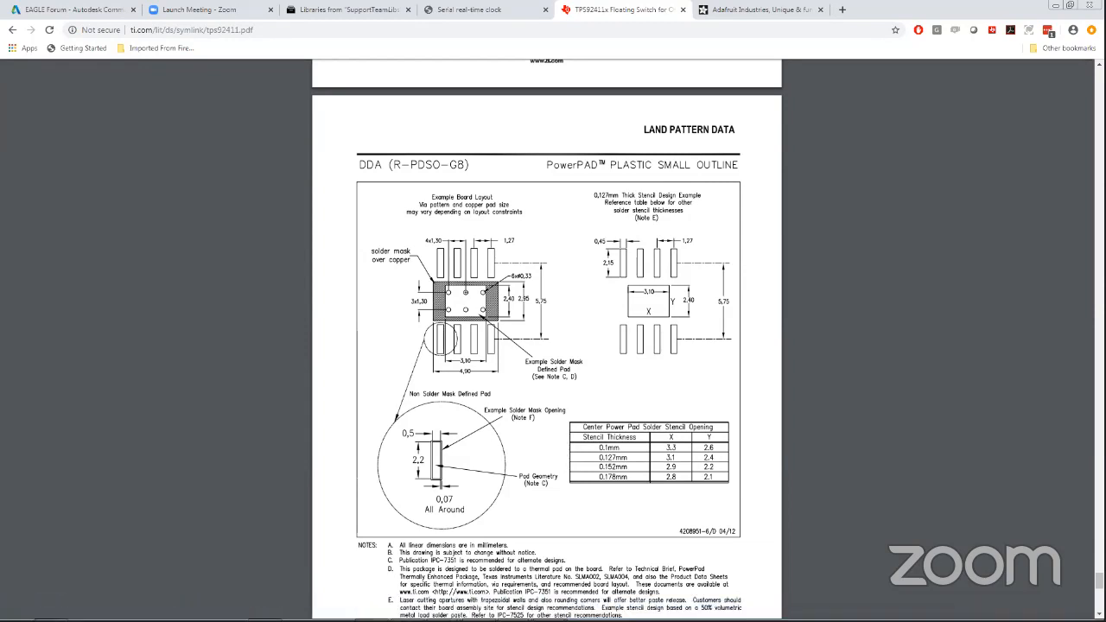
pyautogui.moveTo(512, 611)
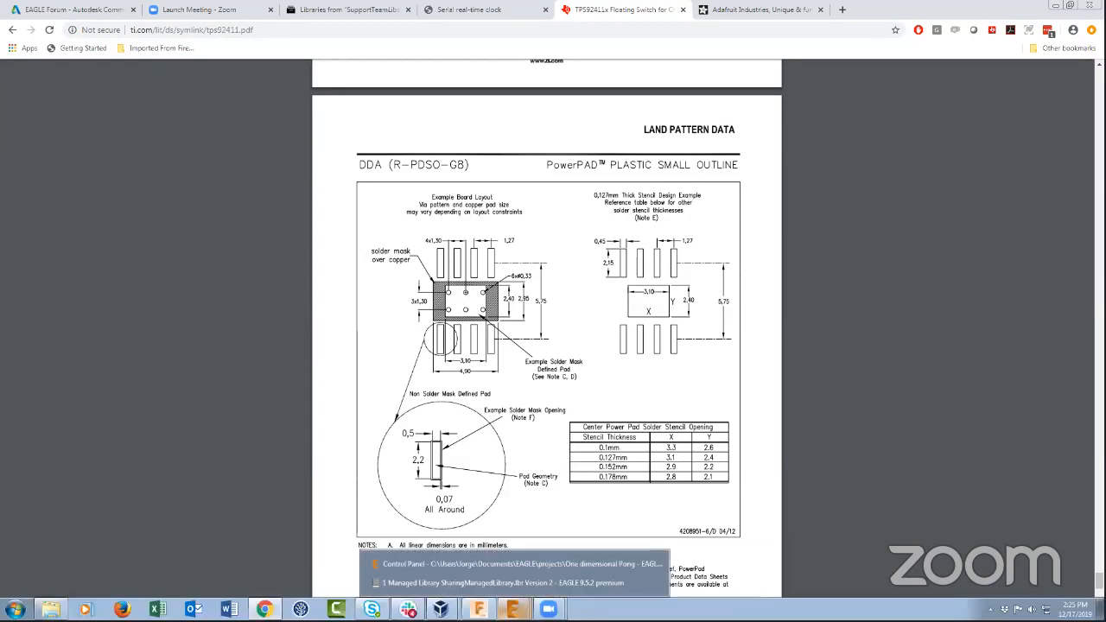
pyautogui.click(505, 581)
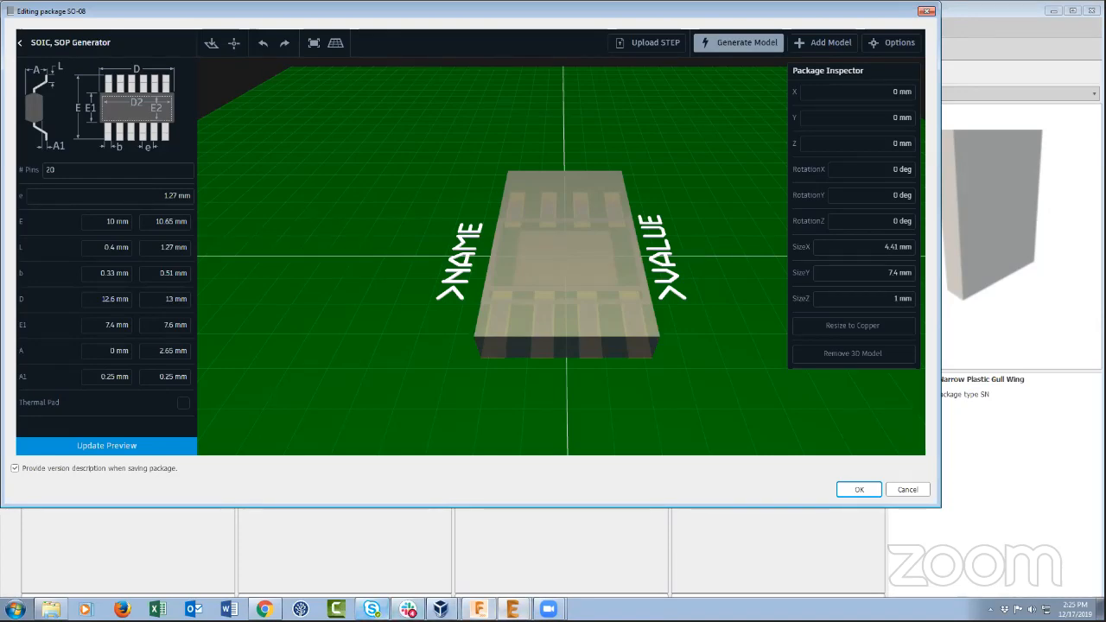
pyautogui.click(264, 609)
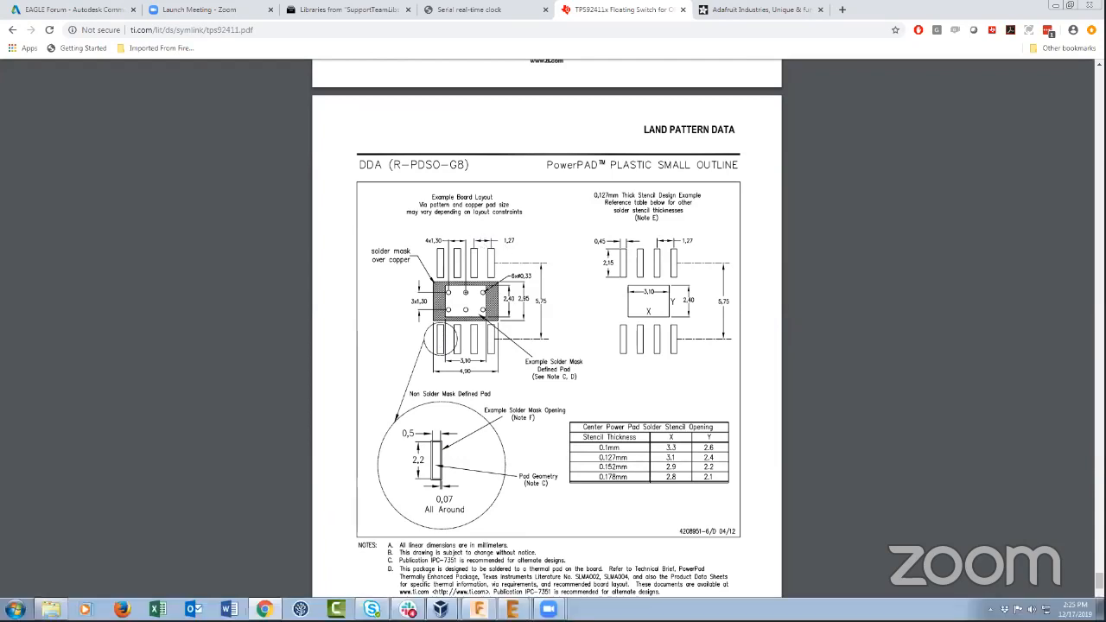
pyautogui.click(513, 609)
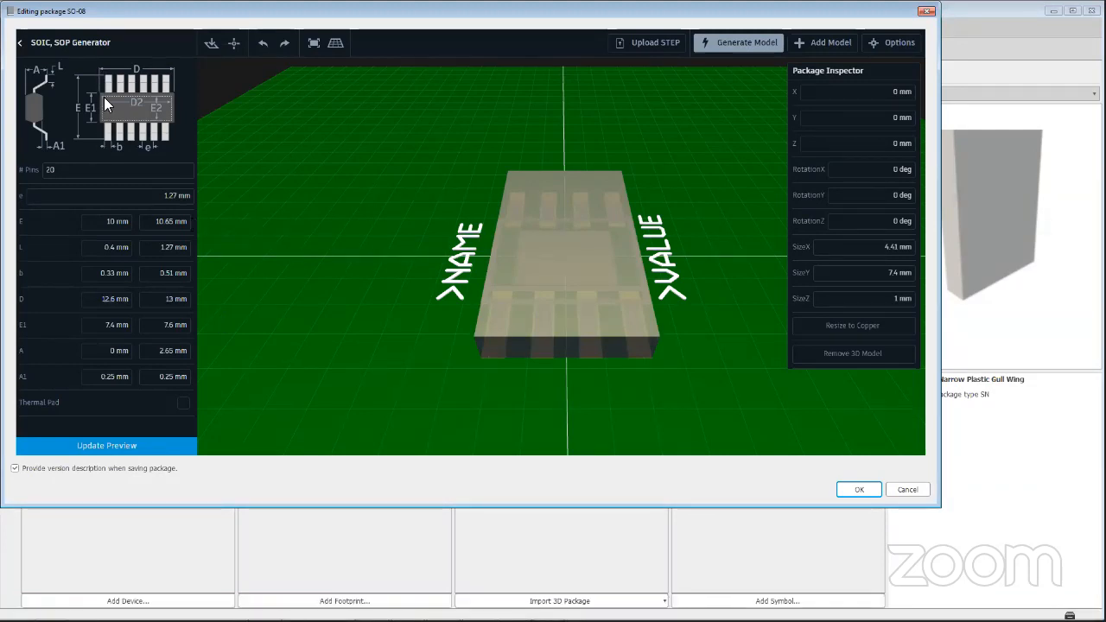
# Find the DDA package's mechanical drawing in the browser's datasheet, read its overall width across the leads, and return to the model generator.
pyautogui.moveTo(251, 621)
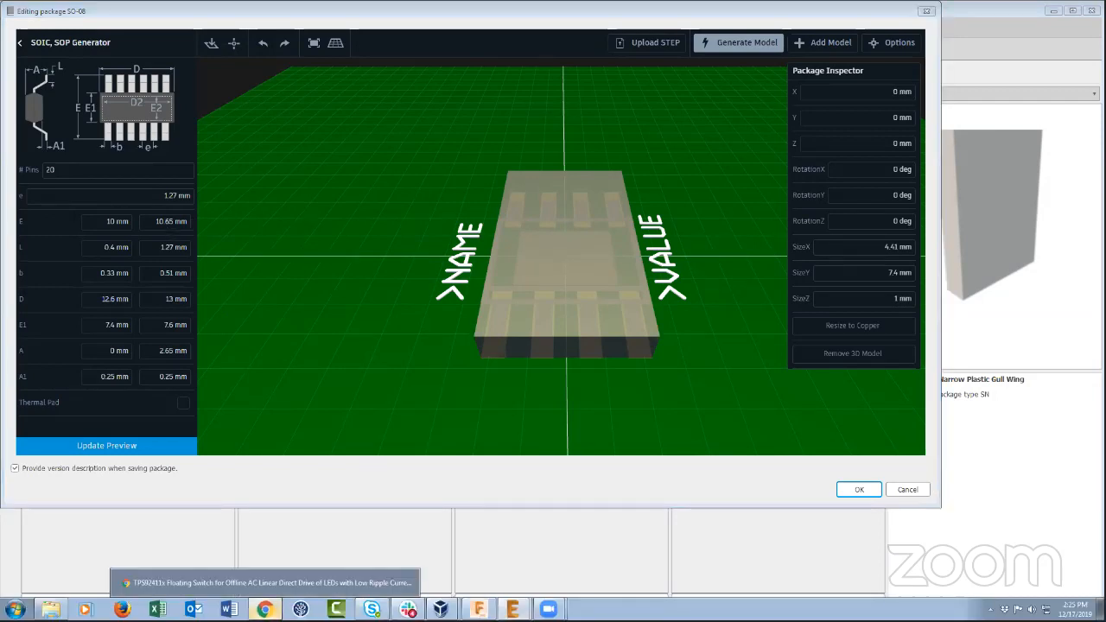
pyautogui.click(265, 609)
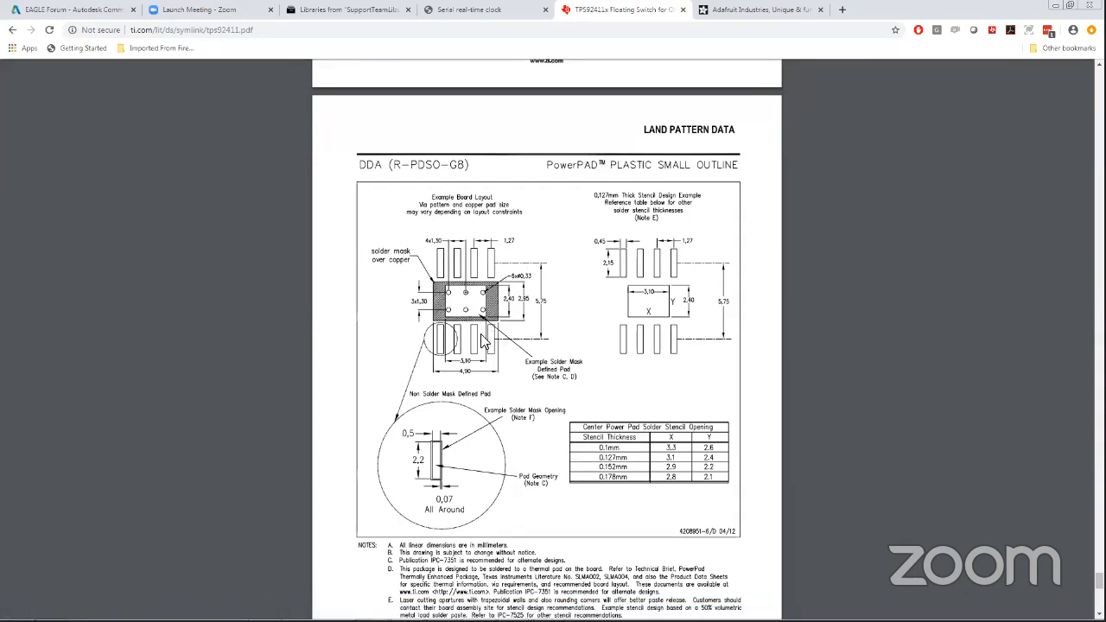
pyautogui.scroll(10, 510, 375)
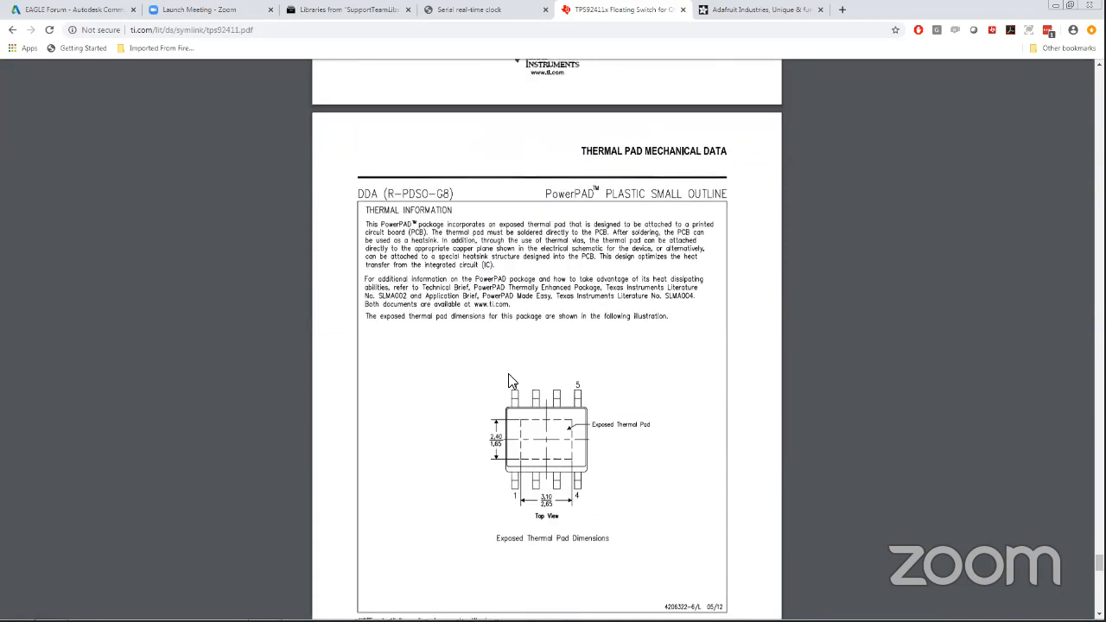
pyautogui.scroll(10, 506, 404)
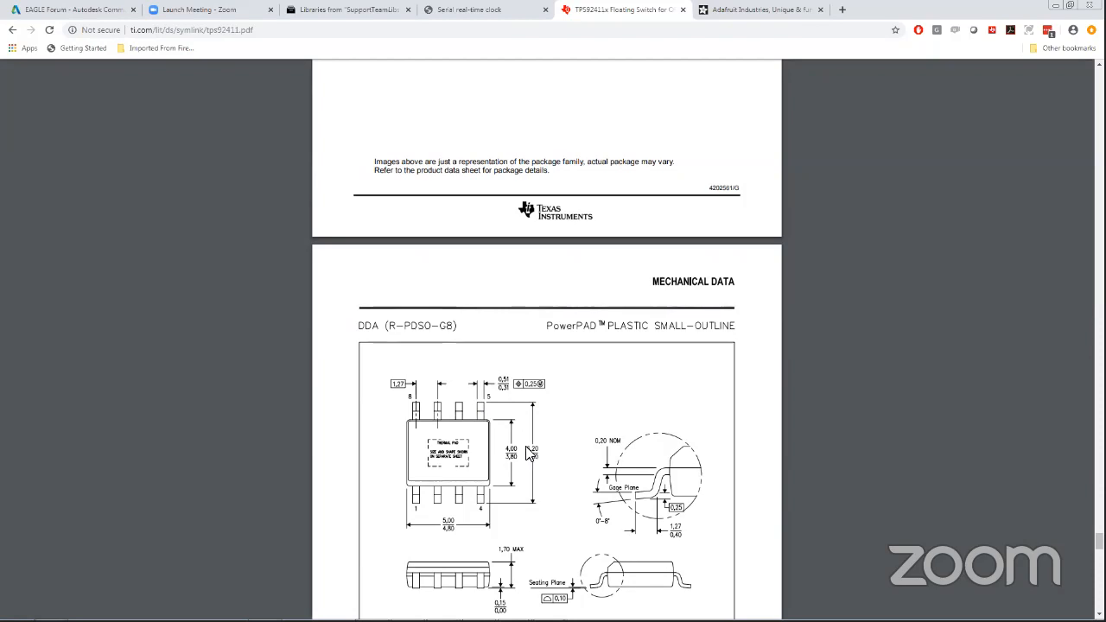
pyautogui.moveTo(481, 620)
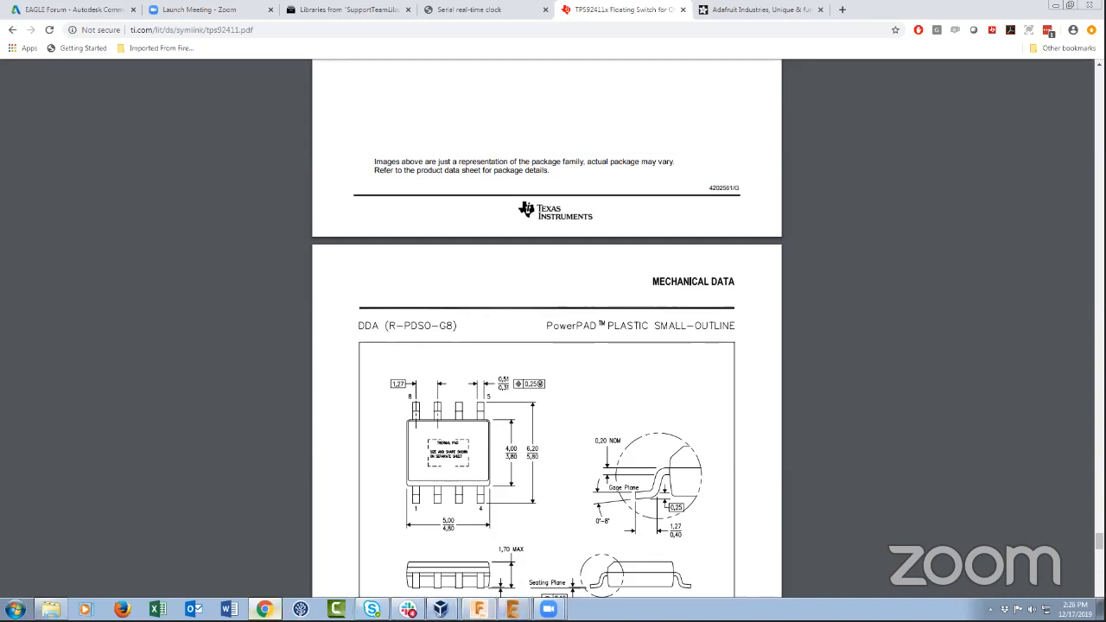
pyautogui.click(265, 609)
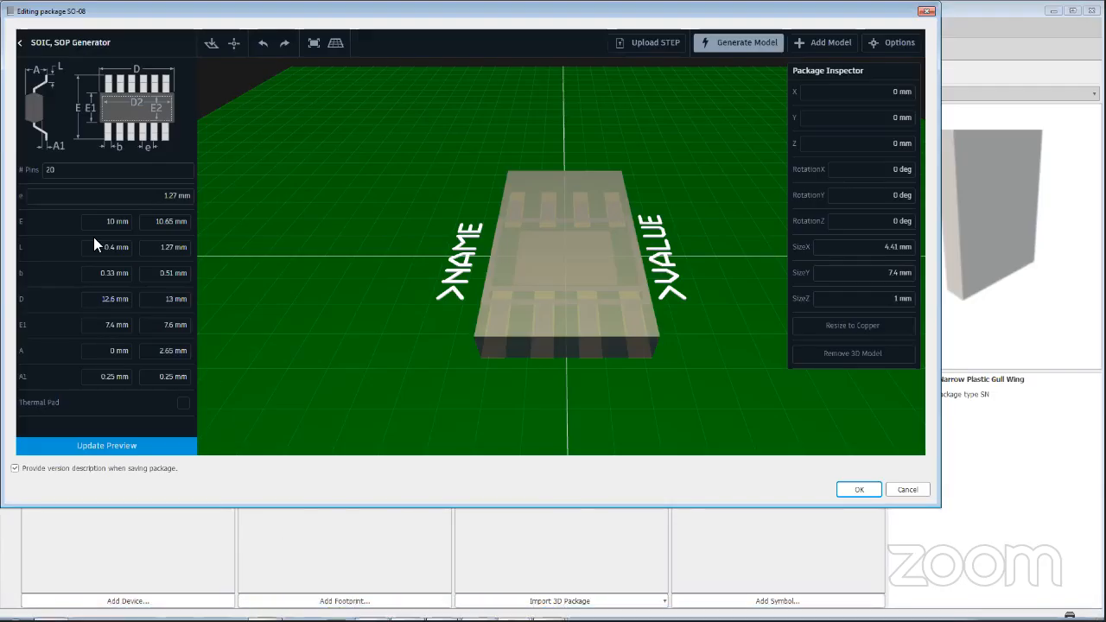
# Set dimension E in the SOIC, SOP generator to a minimum of 5.8 mm and a maximum of 6.2 mm.
pyautogui.moveTo(129, 224); pyautogui.dragTo(85, 218)
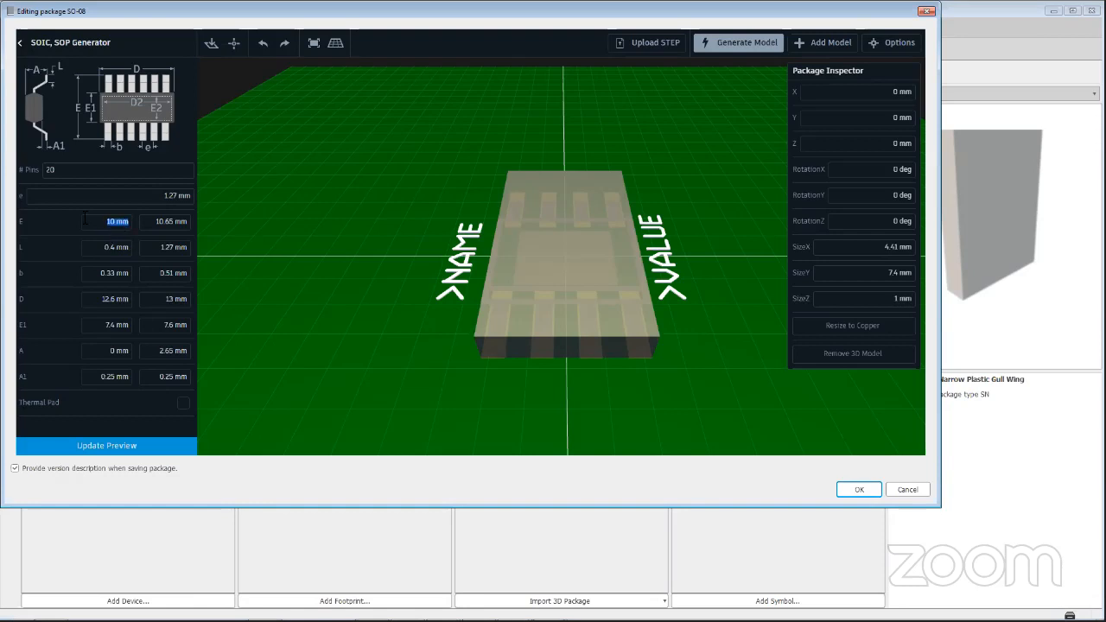
pyautogui.write('5.8')
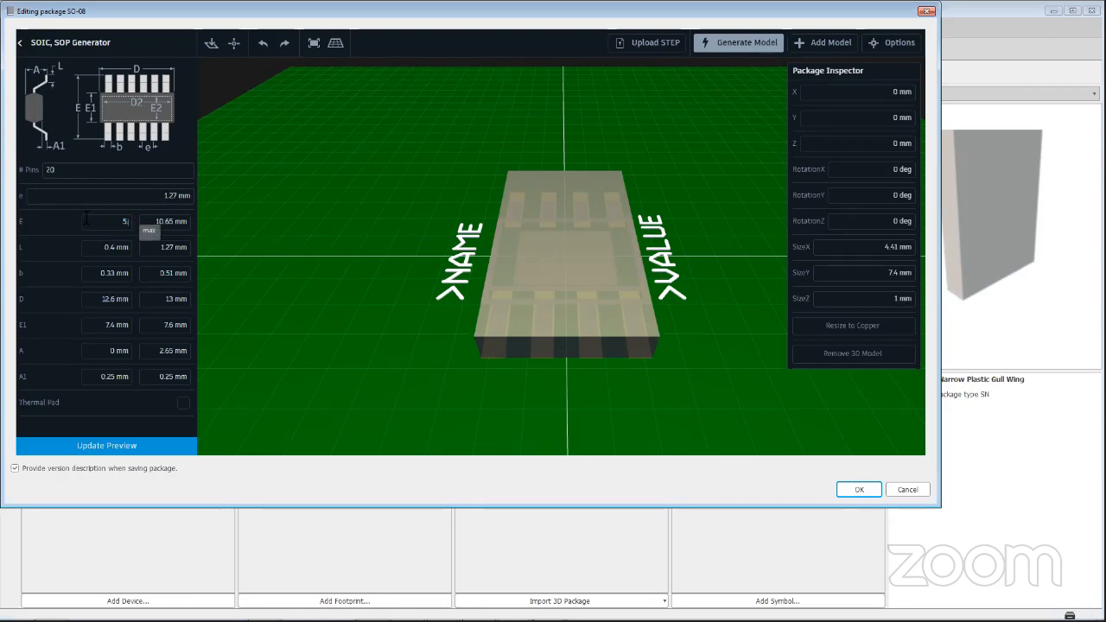
pyautogui.press('Tab')
pyautogui.write('6')
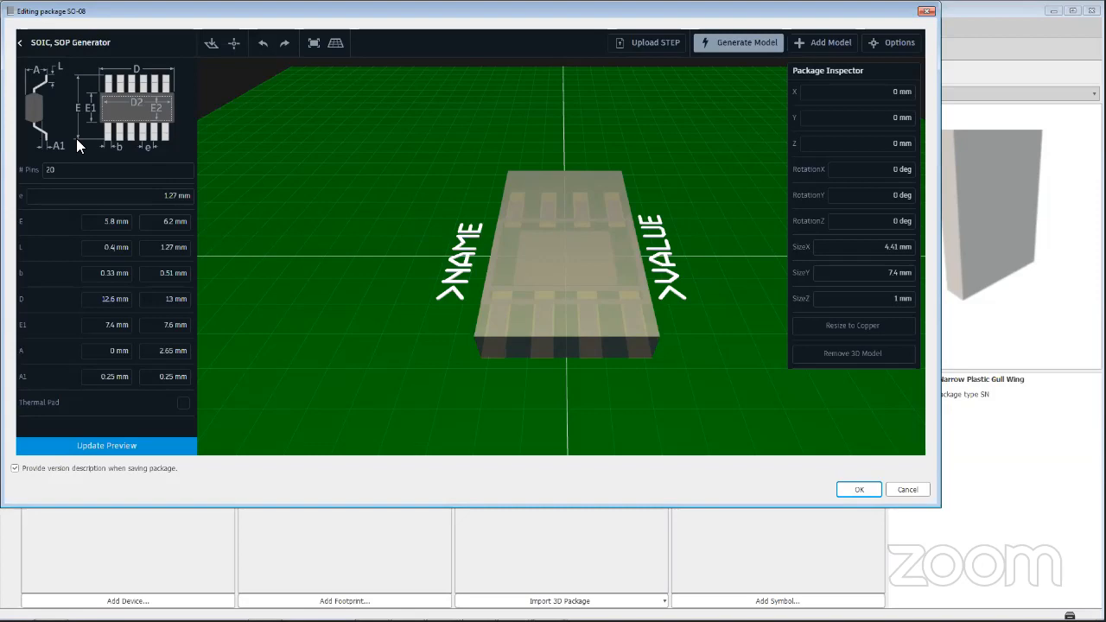
# Check the lead length L in the datasheet's mechanical drawing and return to the SOIC, SOP generator.
pyautogui.moveTo(278, 620)
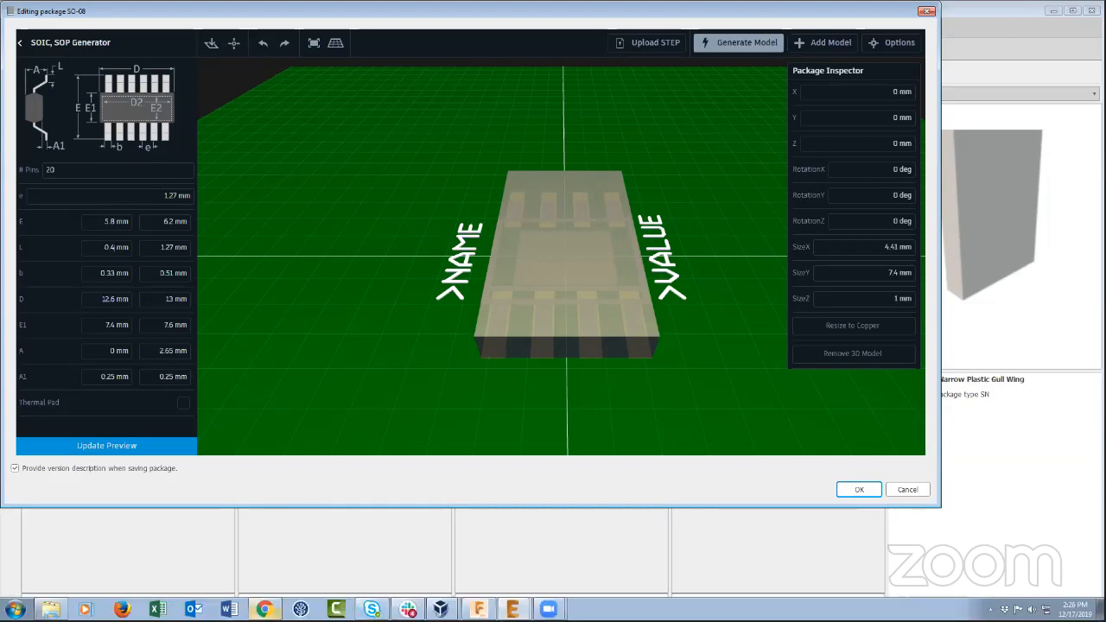
pyautogui.click(264, 609)
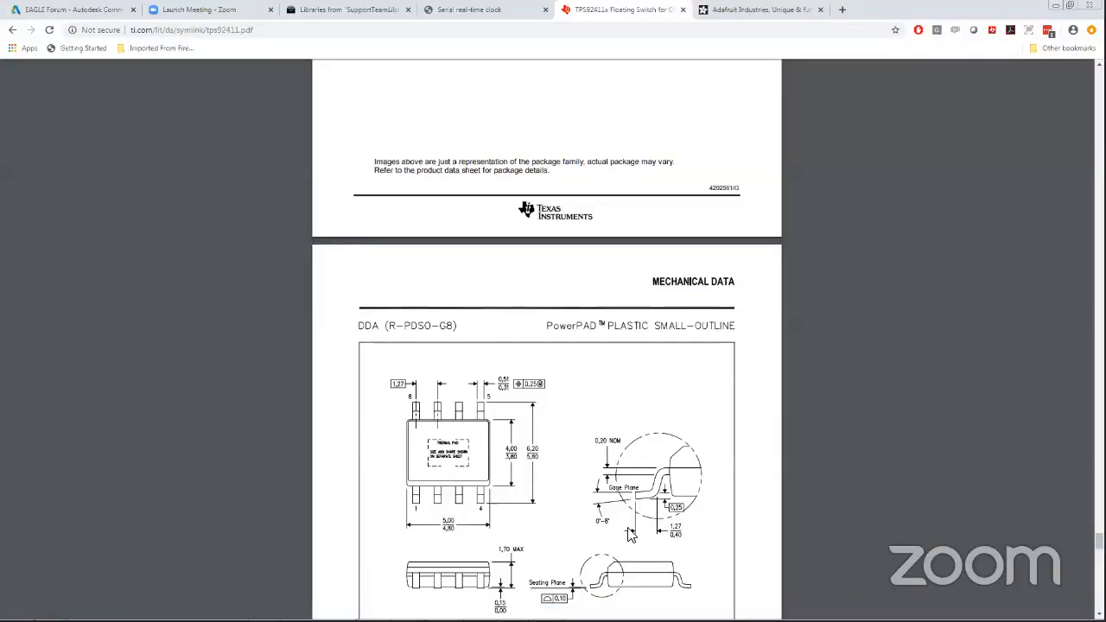
pyautogui.moveTo(450, 619)
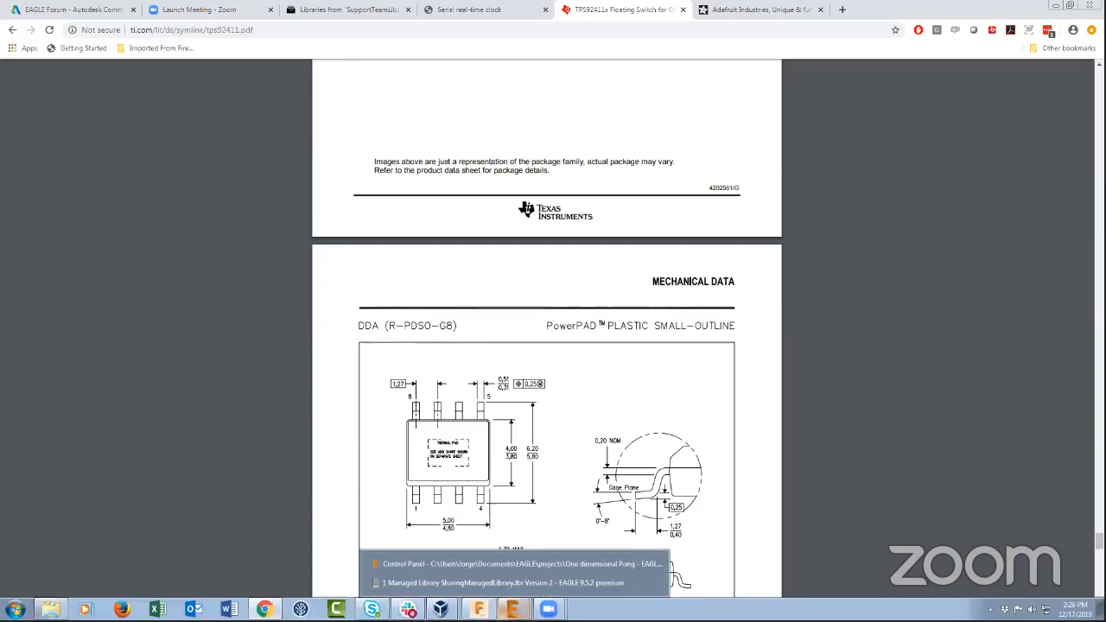
pyautogui.click(266, 610)
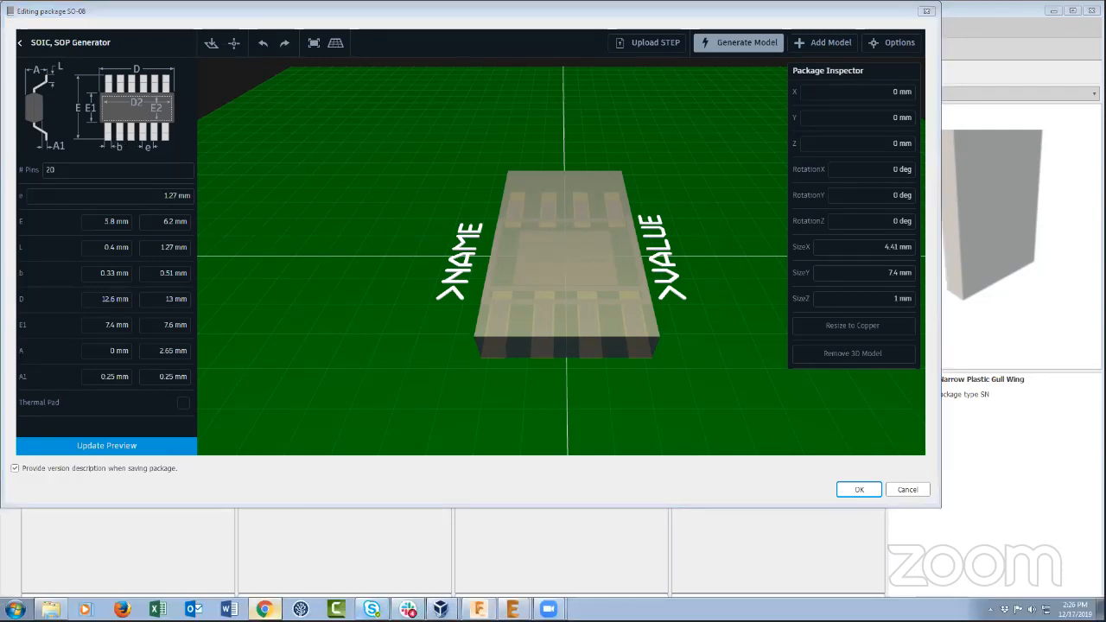
# Set the minimum lead width b to 0.31 mm from the datasheet's mechanical drawing and the number of pins to 8.
pyautogui.click(264, 610)
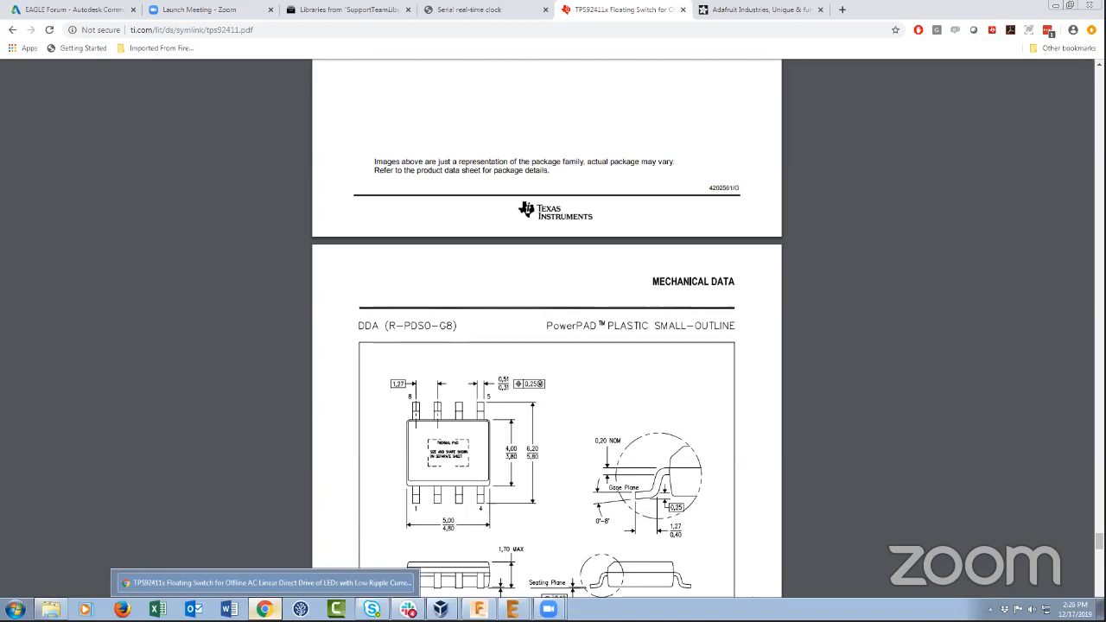
pyautogui.click(514, 609)
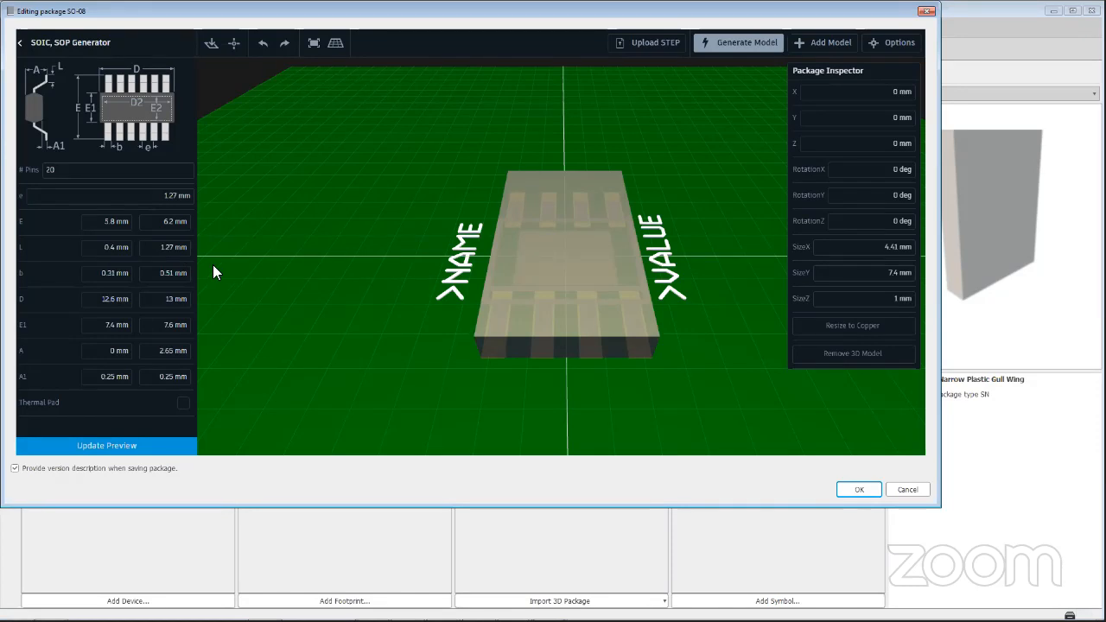
pyautogui.moveTo(83, 170); pyautogui.dragTo(7, 176)
# Read the body length in the datasheet's mechanical drawing and set dimension D to a minimum of 4.8 mm and a maximum of 5 mm.
pyautogui.moveTo(265, 619)
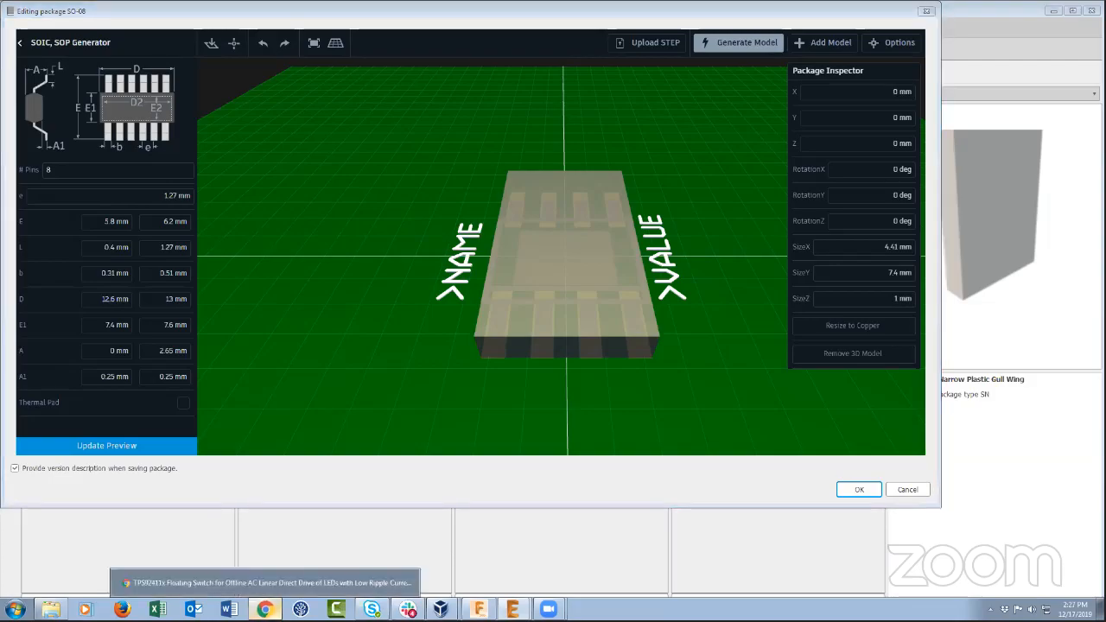
pyautogui.click(265, 610)
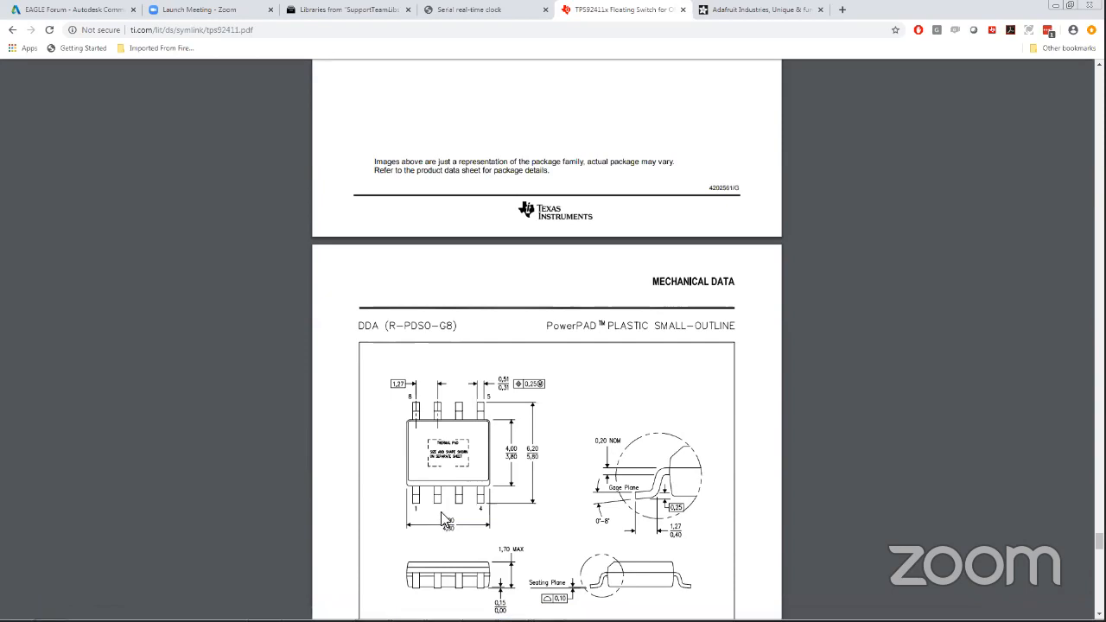
pyautogui.moveTo(372, 609)
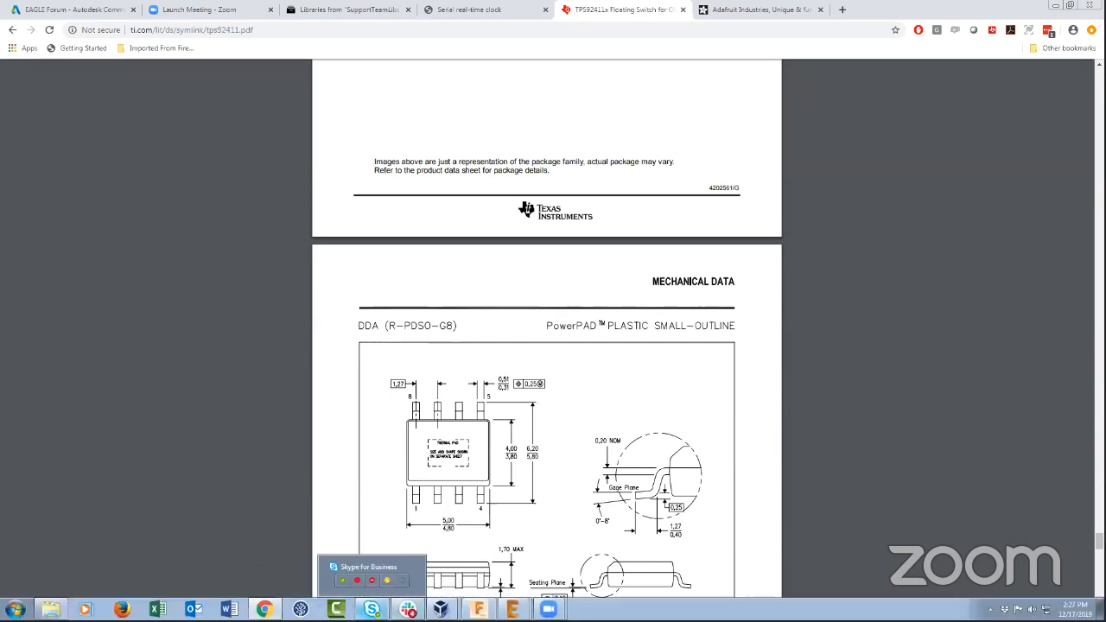
pyautogui.click(514, 610)
pyautogui.doubleClick(121, 299)
pyautogui.moveTo(121, 299); pyautogui.dragTo(45, 299)
pyautogui.write('4.8')
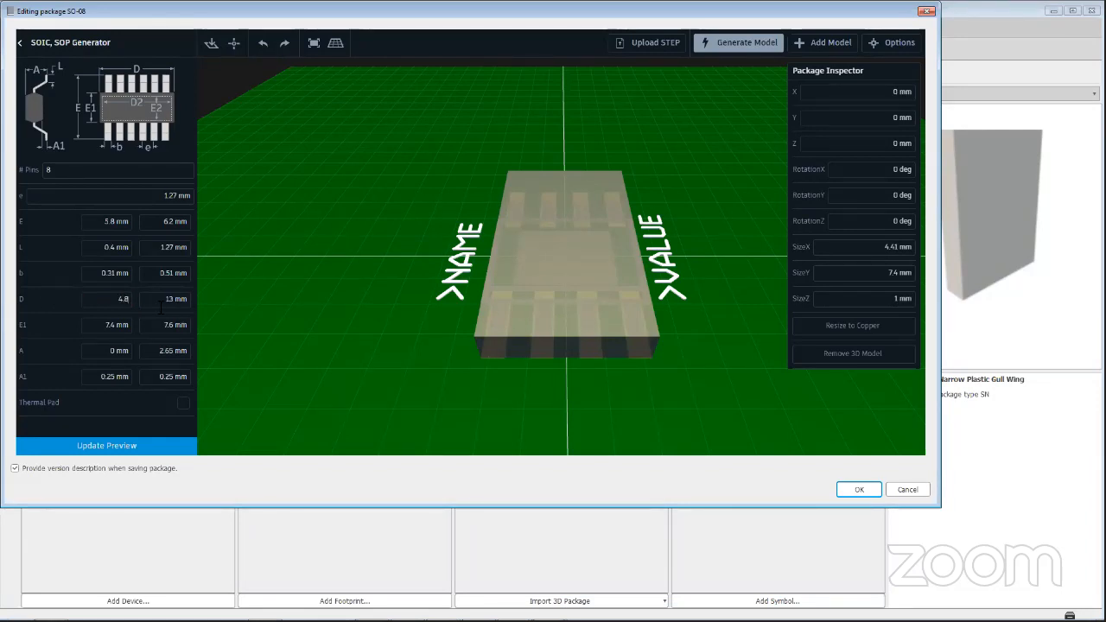
pyautogui.press('Tab')
# Check the body width in the datasheet and set dimension E1 to a minimum of 3.8 mm and a maximum of 4 mm.
pyautogui.click(264, 610)
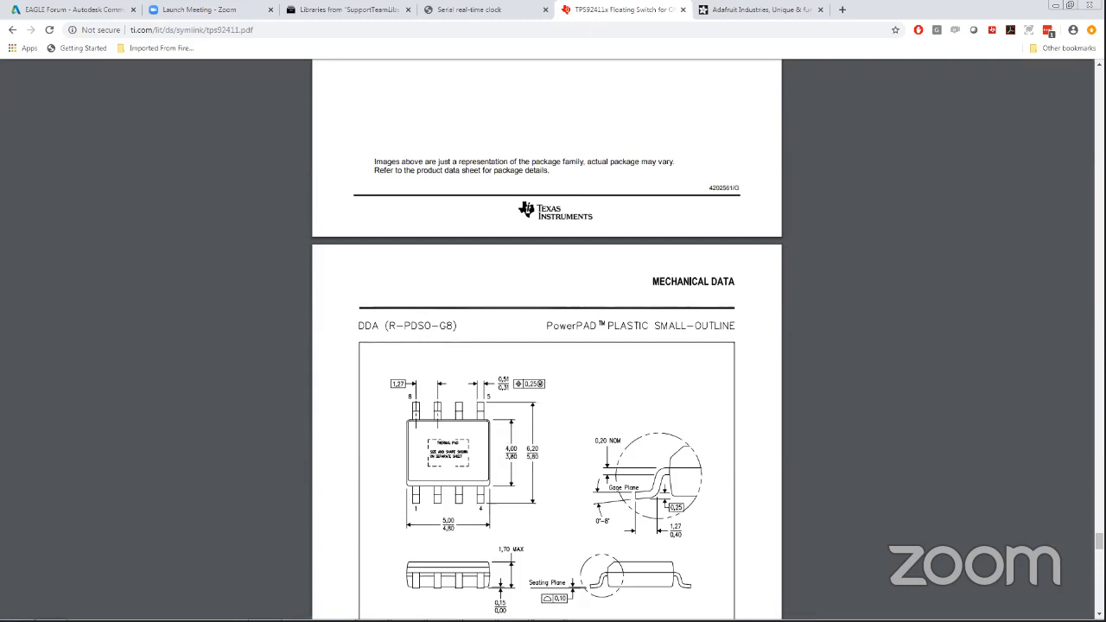
pyautogui.moveTo(475, 619)
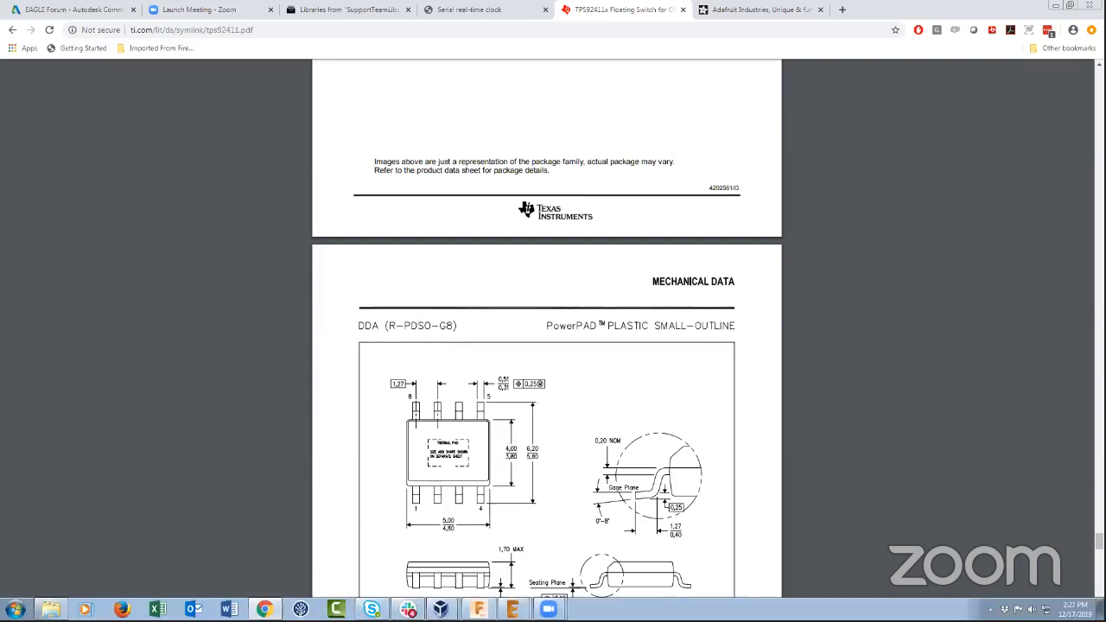
pyautogui.click(512, 609)
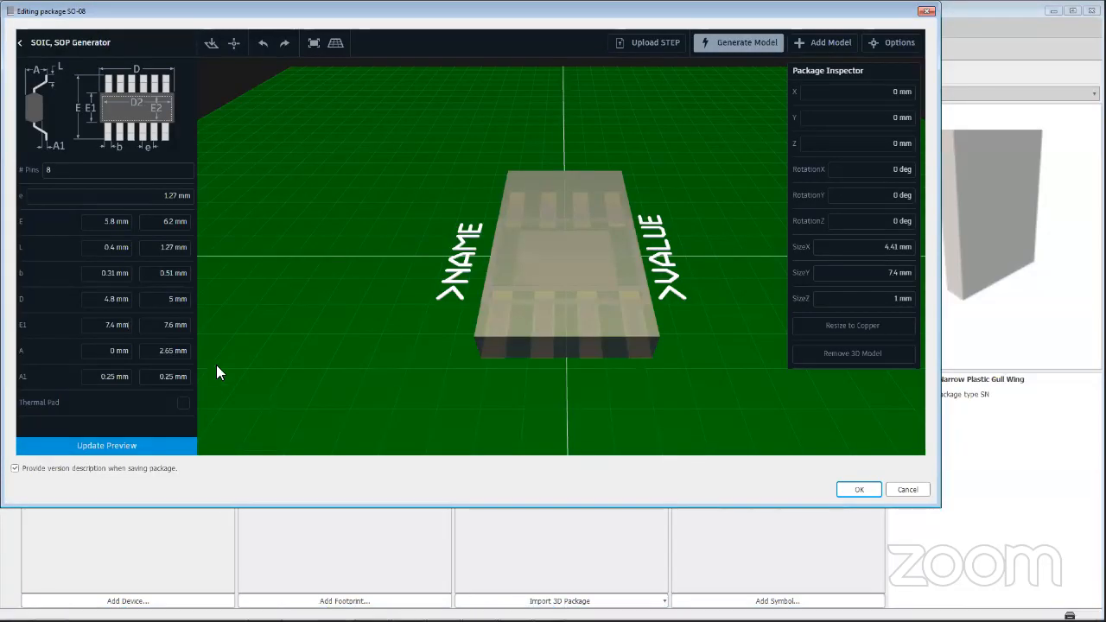
pyautogui.click(87, 322)
pyautogui.write('3.8')
pyautogui.click(141, 325)
pyautogui.click(121, 350)
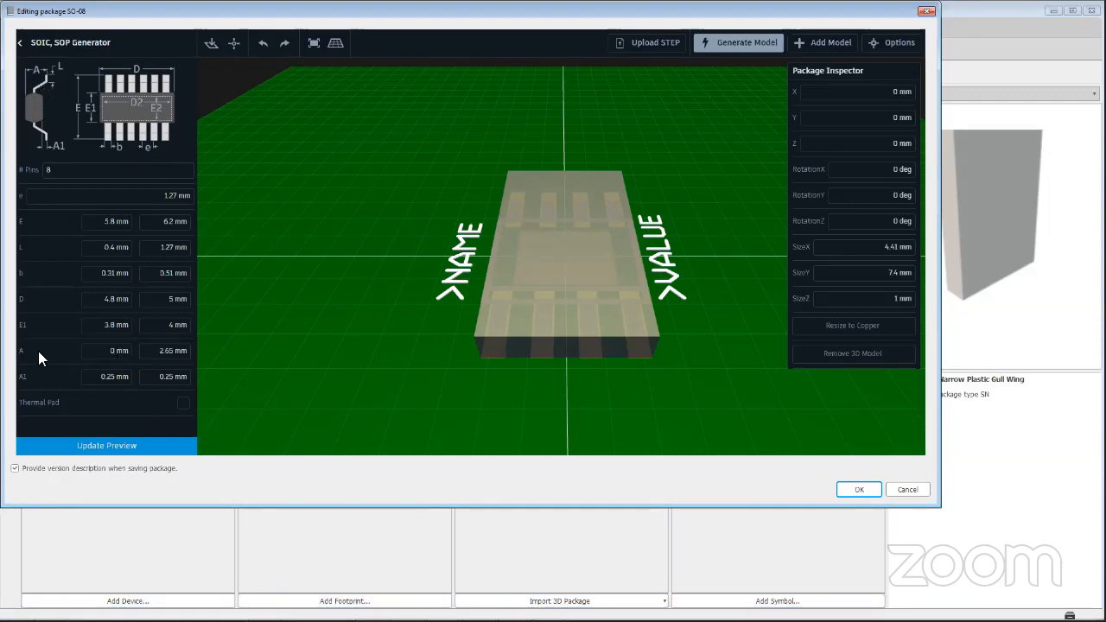
# Read the package heights in the datasheet's side view, then set A1 to 0 to 0.15 mm and the maximum A to 1.7 mm.
pyautogui.moveTo(294, 620)
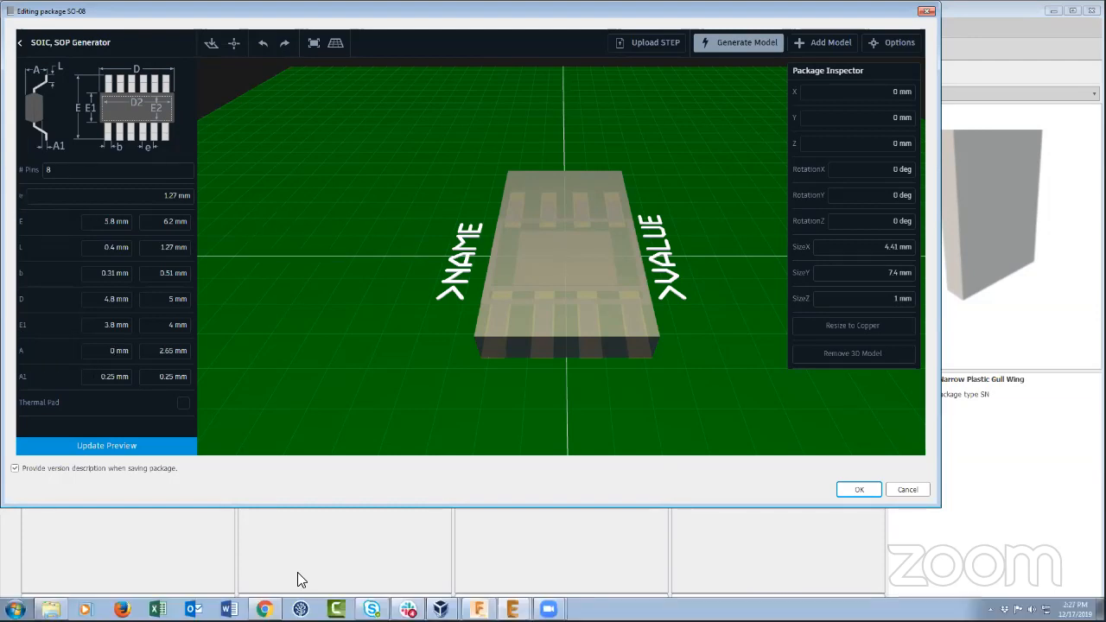
pyautogui.click(264, 609)
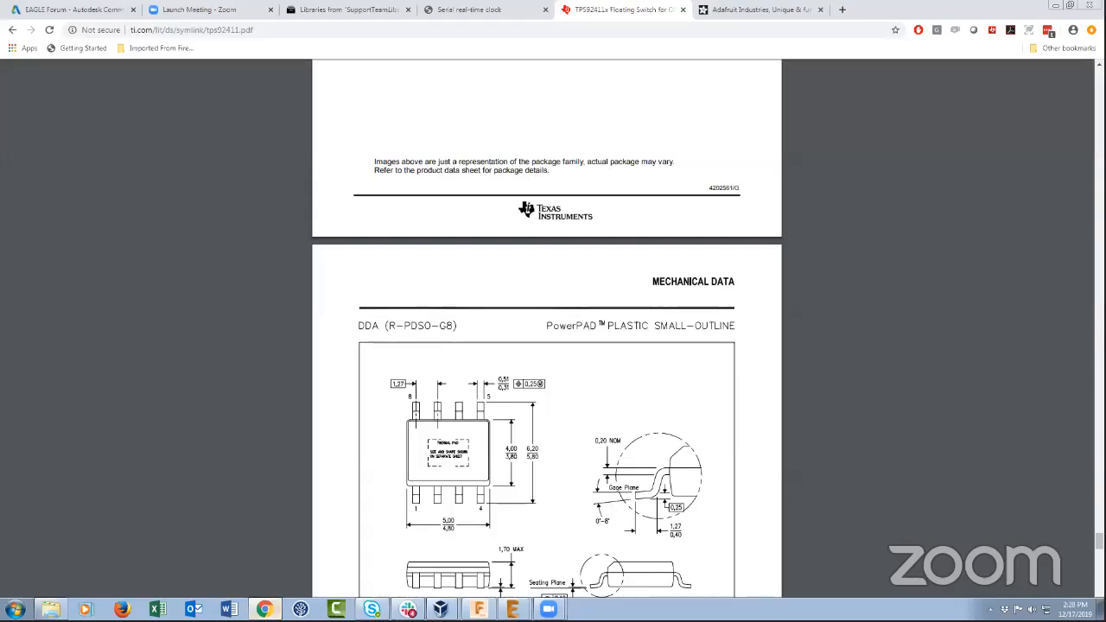
pyautogui.scroll(-2, 648, 363)
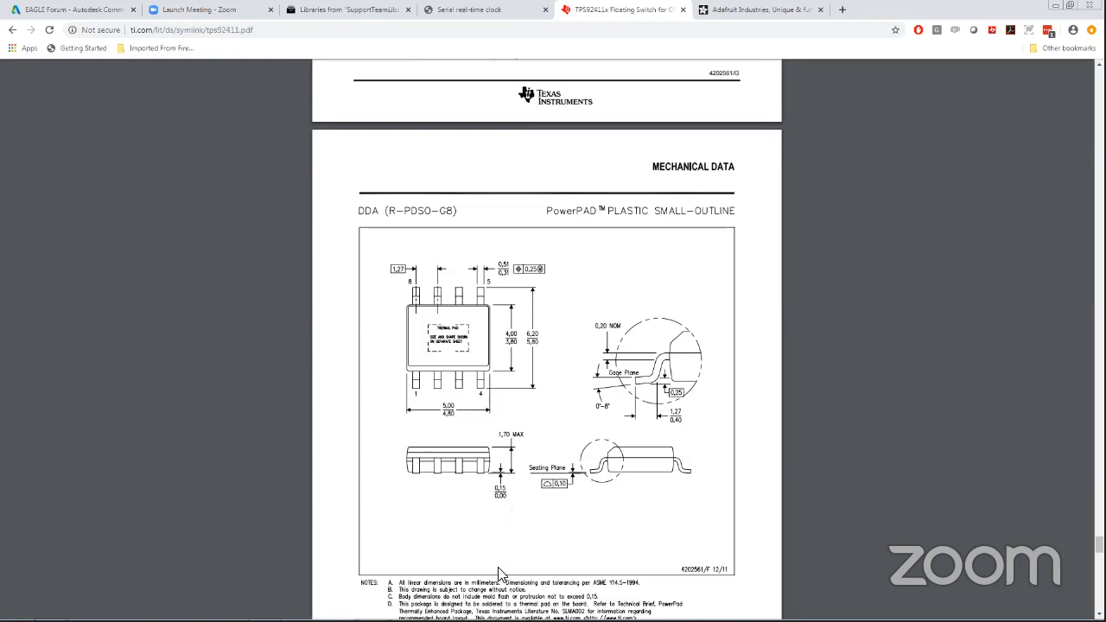
pyautogui.moveTo(478, 609)
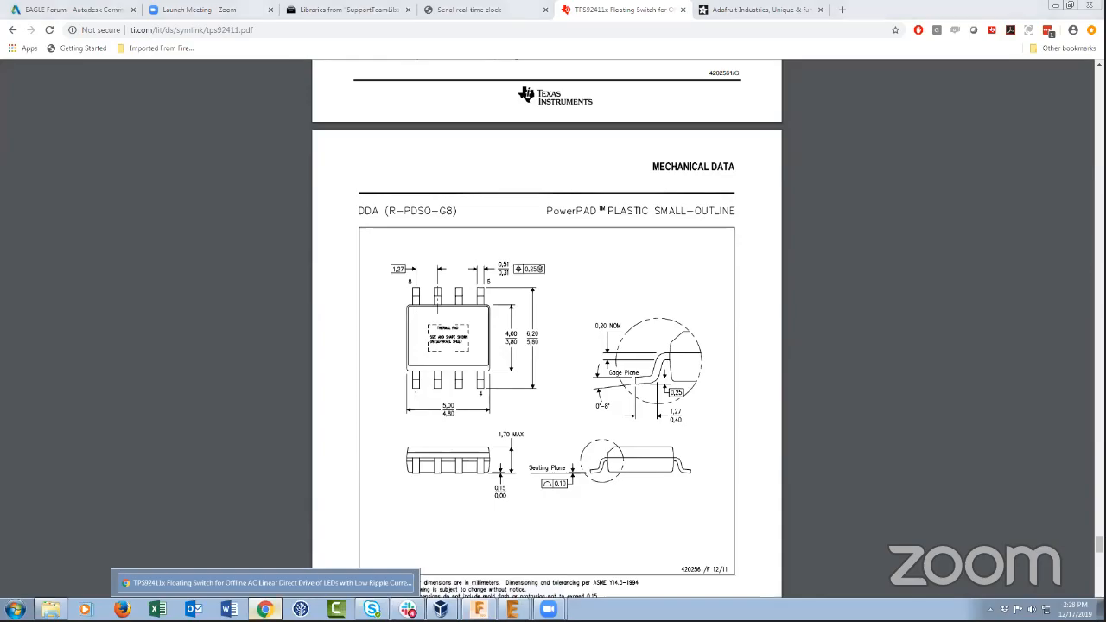
pyautogui.click(271, 610)
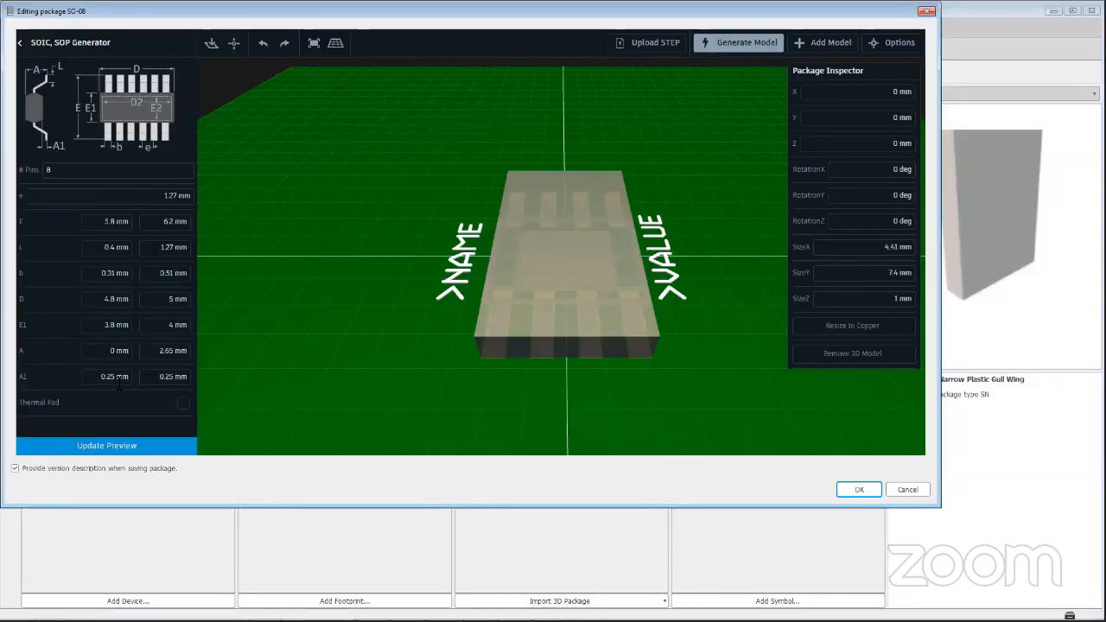
pyautogui.moveTo(116, 378); pyautogui.dragTo(78, 377)
pyautogui.write('0')
pyautogui.moveTo(171, 377); pyautogui.dragTo(160, 377)
pyautogui.write('0.15')
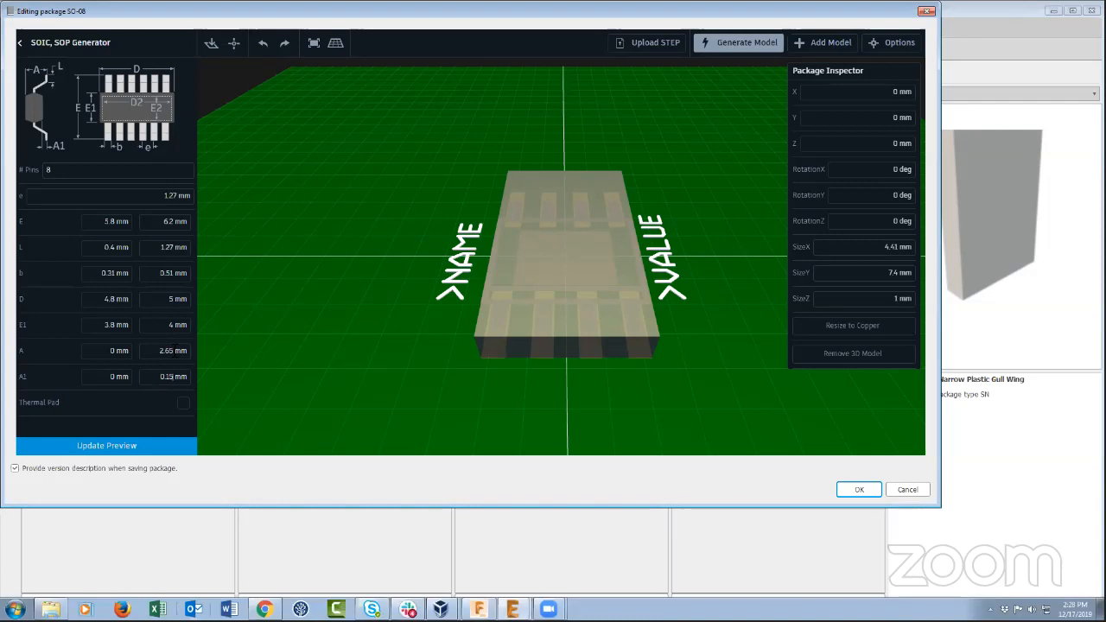
pyautogui.moveTo(178, 351); pyautogui.dragTo(149, 348)
pyautogui.write('1.7')
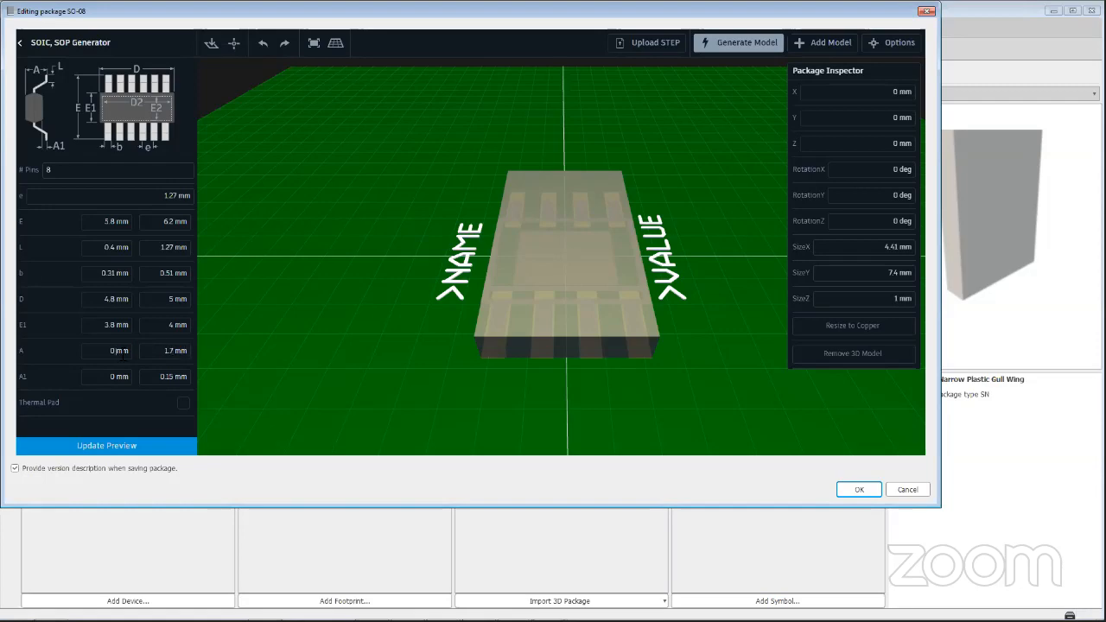
# Add a thermal pad with length D2 of 3.1 mm and width E2 of 2.4 mm, and update the model preview.
pyautogui.click(264, 610)
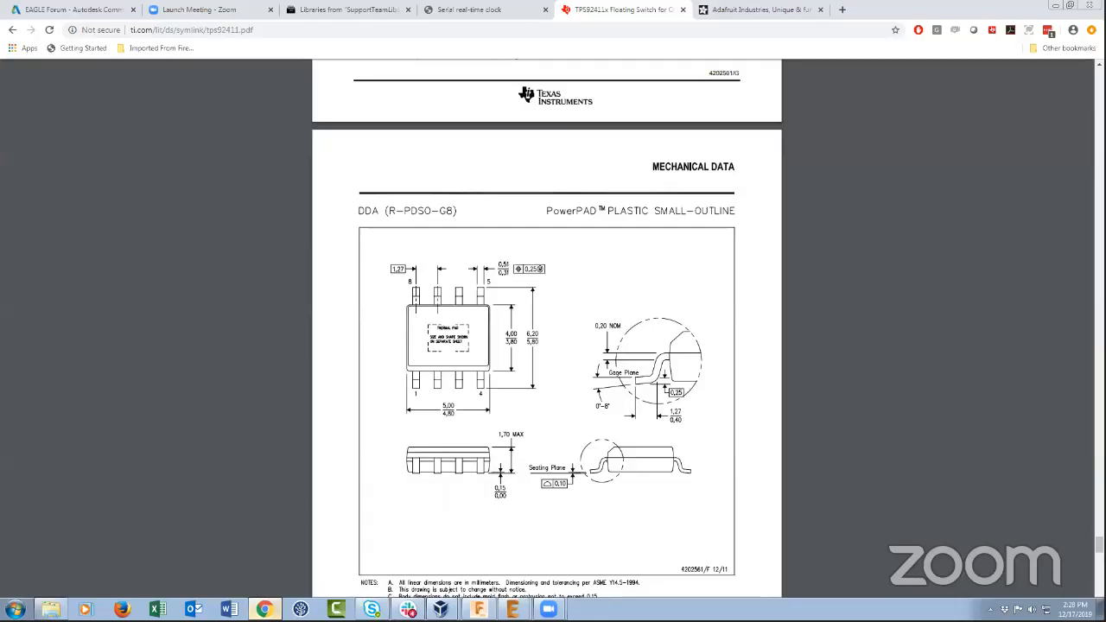
pyautogui.click(265, 611)
pyautogui.click(264, 611)
pyautogui.click(264, 610)
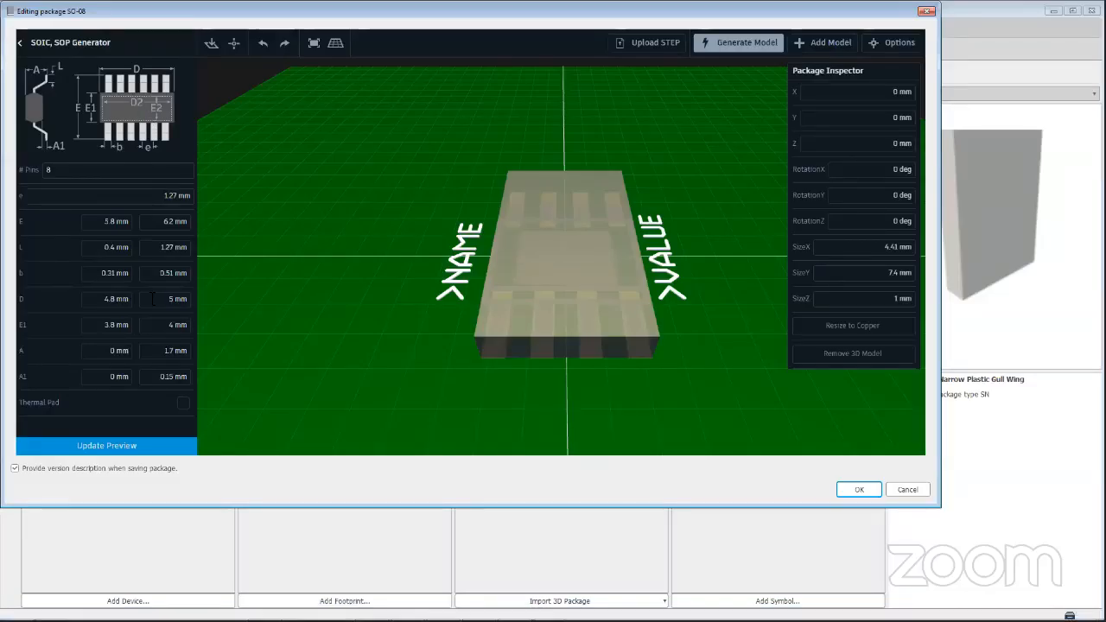
pyautogui.click(182, 403)
pyautogui.scroll(-1, 182, 402)
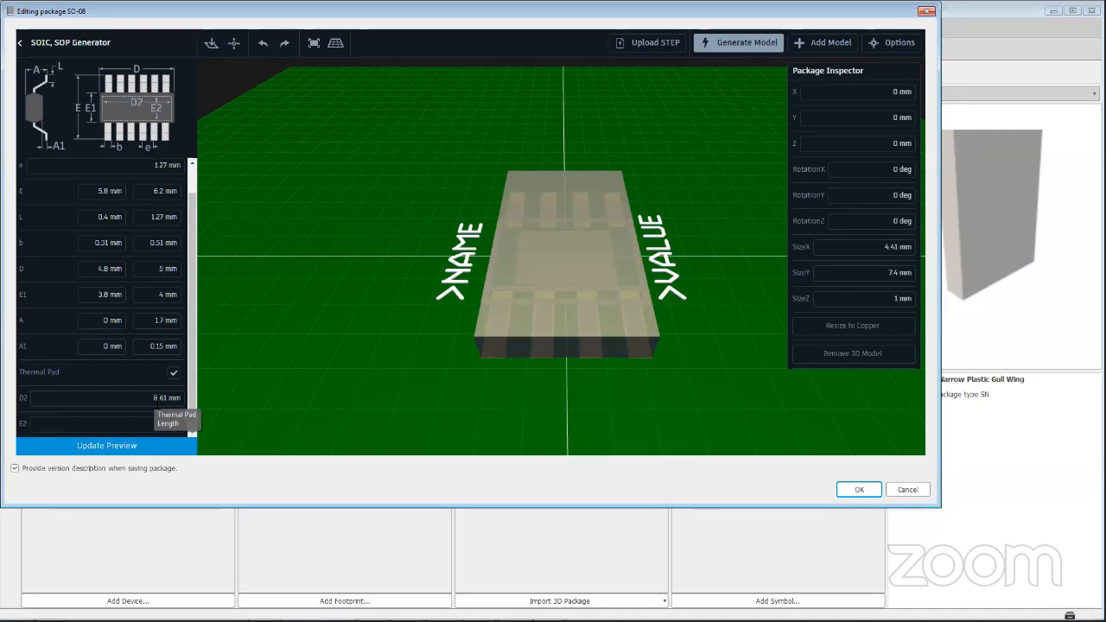
pyautogui.doubleClick(155, 399)
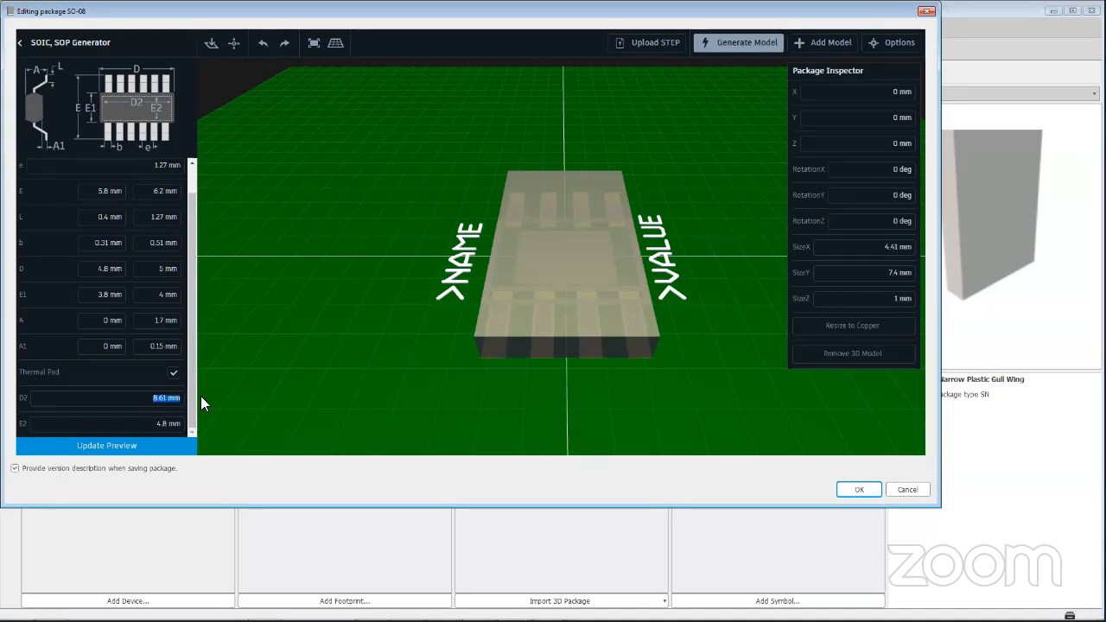
pyautogui.write('3.1')
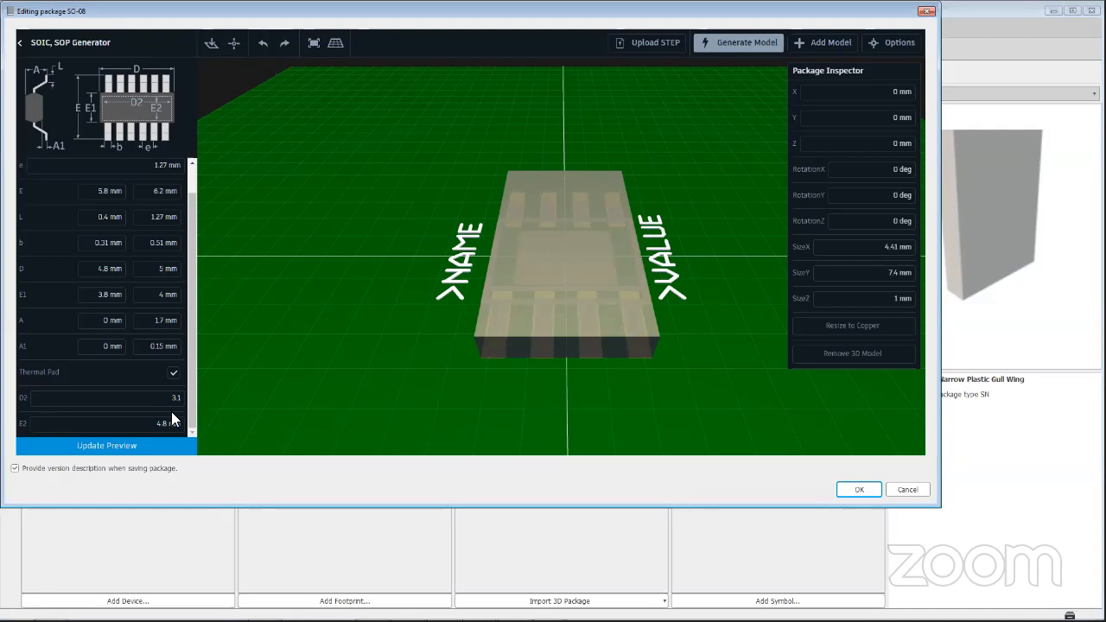
pyautogui.press('Return')
pyautogui.doubleClick(161, 423)
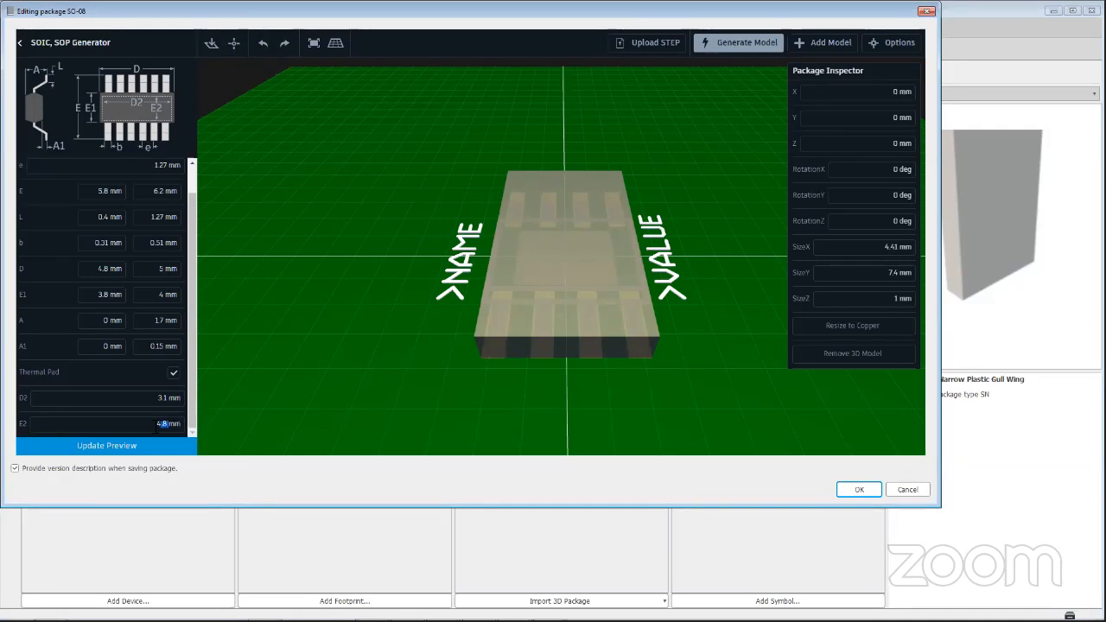
pyautogui.write('2.4')
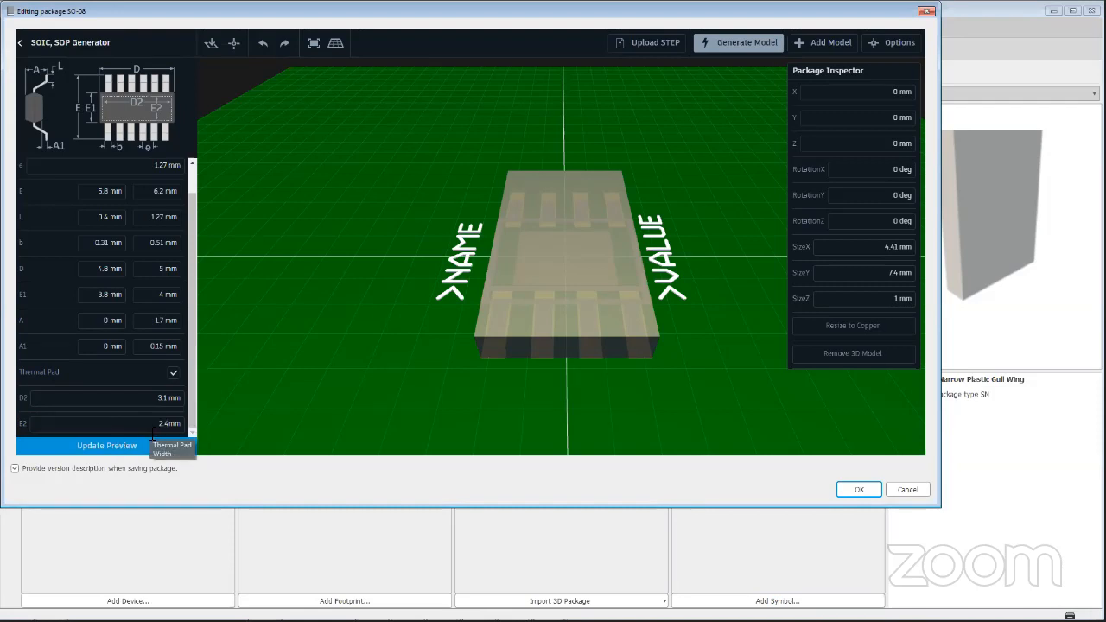
pyautogui.click(144, 447)
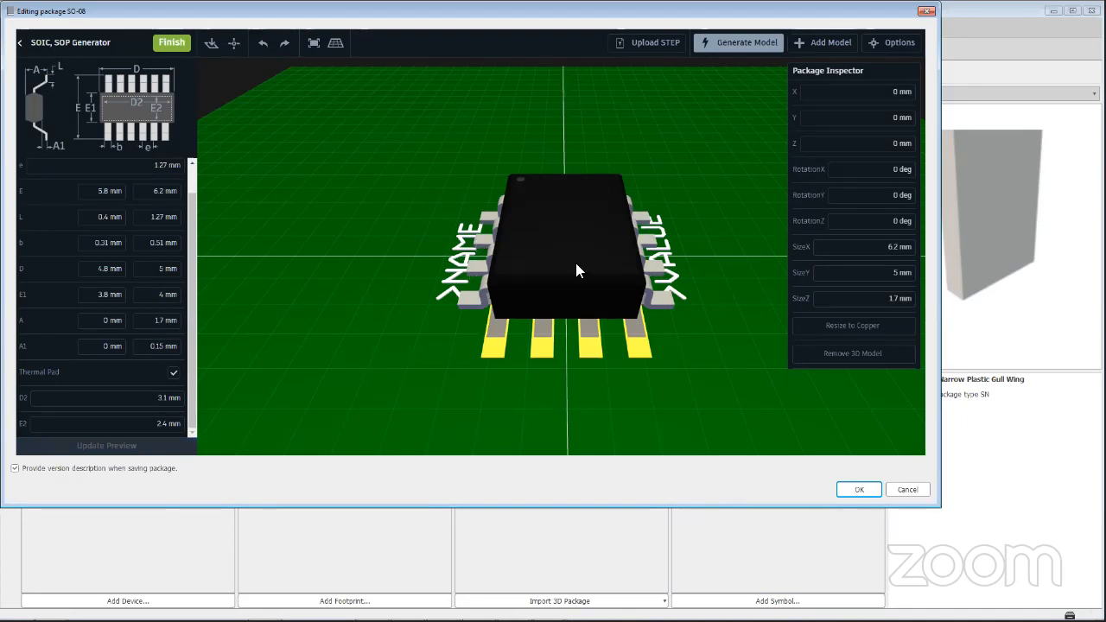
# Hide the board in the 3D view and inspect the generated model's fit on the footprint from above and below.
pyautogui.moveTo(378, 325)
pyautogui.mouseDown()
pyautogui.moveTo(473, 297)
pyautogui.moveTo(588, 226)
pyautogui.moveTo(510, 238)
pyautogui.moveTo(475, 302)
pyautogui.moveTo(472, 240)
pyautogui.moveTo(427, 293)
pyautogui.moveTo(426, 322)
pyautogui.moveTo(387, 330)
pyautogui.mouseUp()
pyautogui.click(456, 298)
pyautogui.click(892, 43)
pyautogui.click(321, 247)
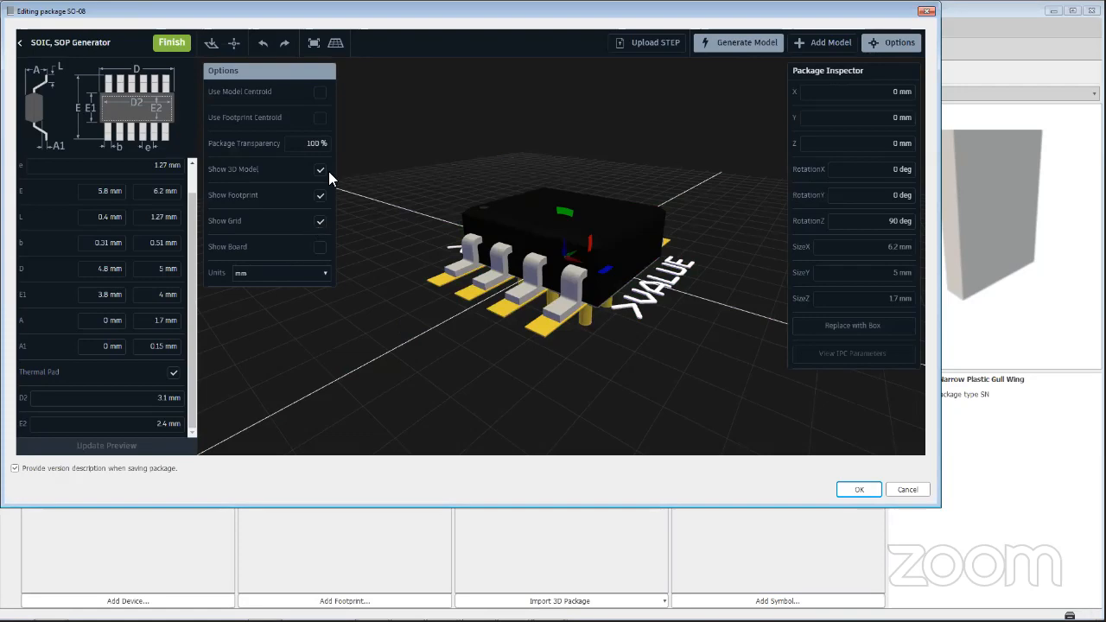
pyautogui.click(895, 43)
pyautogui.moveTo(482, 335); pyautogui.dragTo(383, 210)
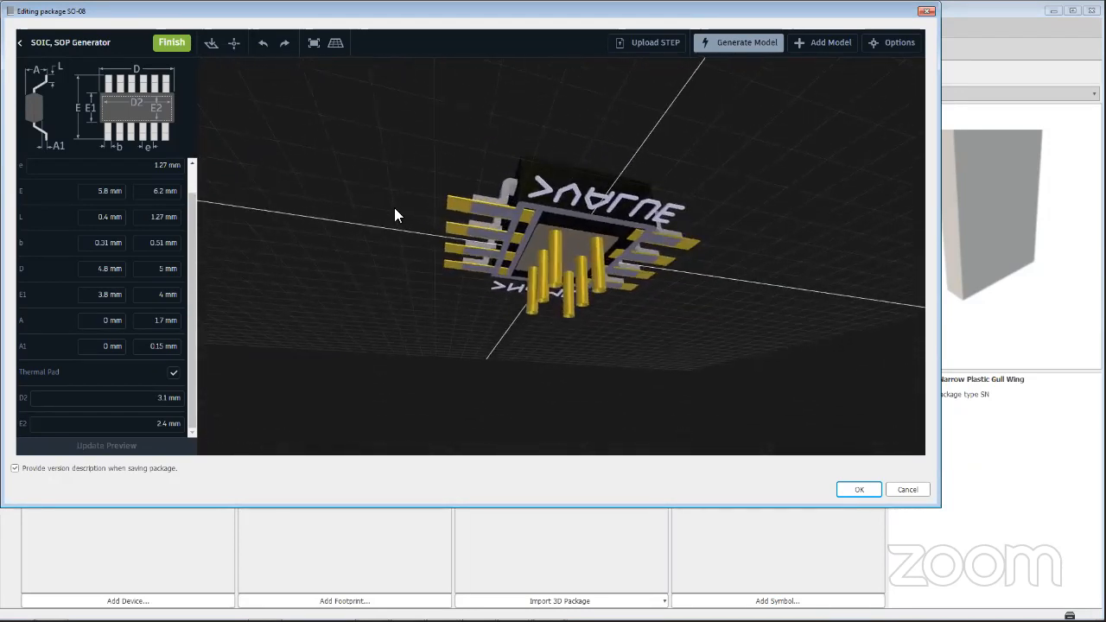
pyautogui.click(558, 196)
pyautogui.moveTo(548, 204); pyautogui.dragTo(602, 277)
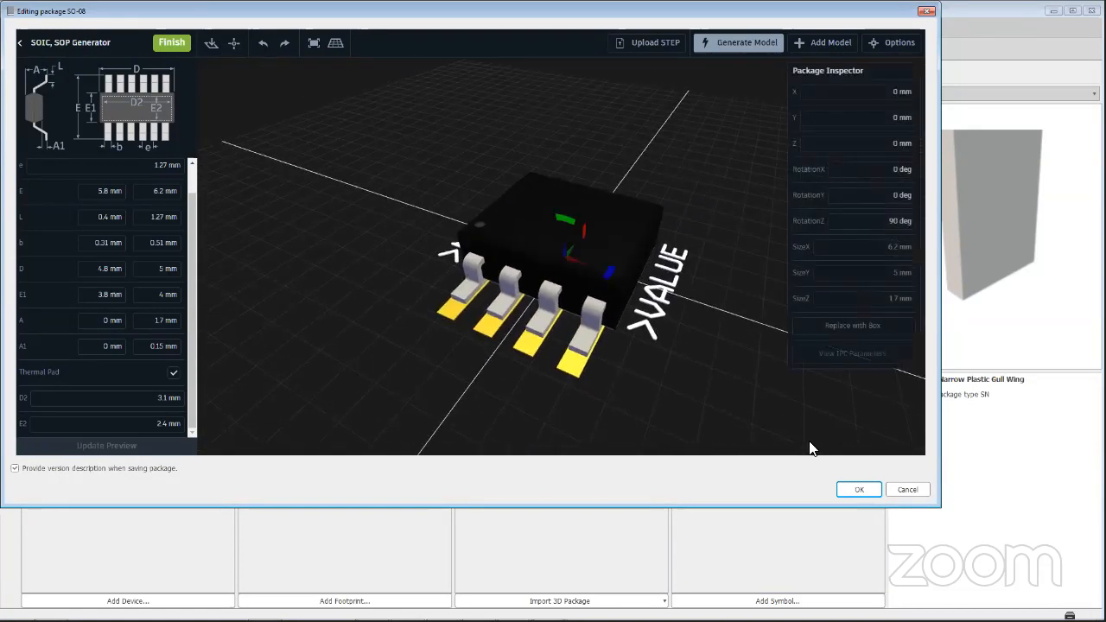
# Save the SO-08 package with the version description "Created with Package Generator" and finish the model generator without renaming the package or overwriting its metadata.
pyautogui.click(856, 489)
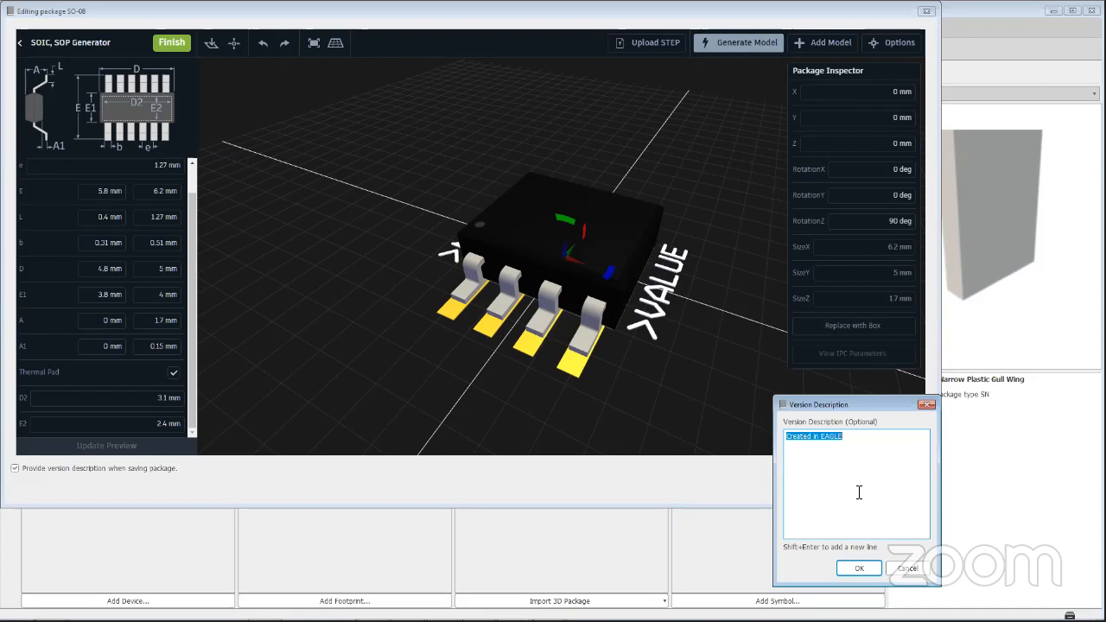
pyautogui.write('Created with')
pyautogui.write(' Pakcag')
pyautogui.write('ckage Genera')
pyautogui.write('tor')
pyautogui.click(852, 568)
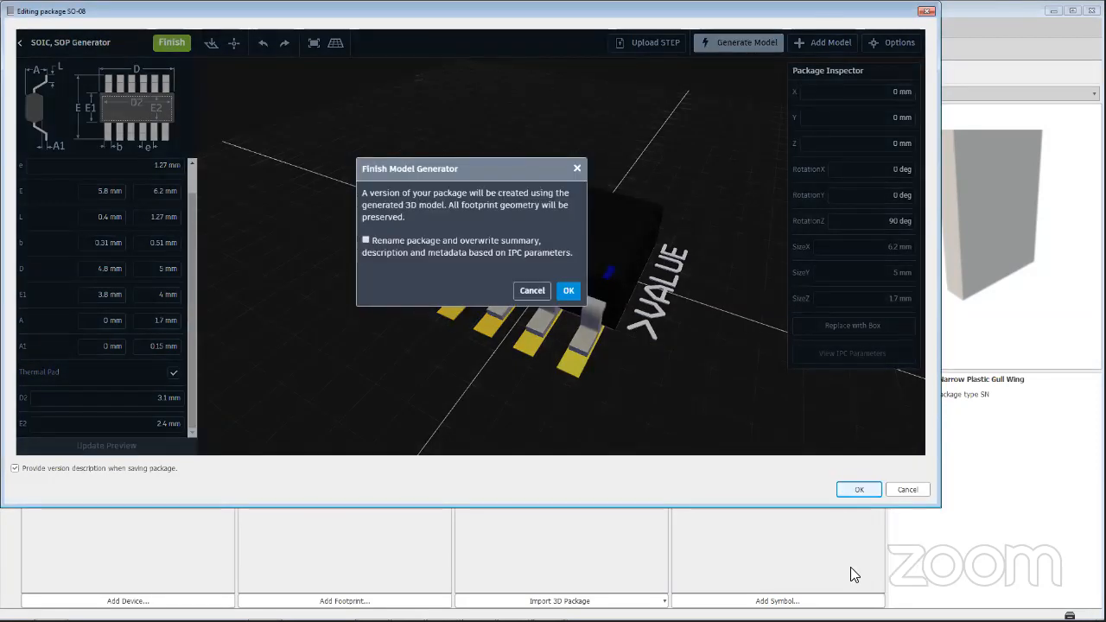
pyautogui.click(568, 292)
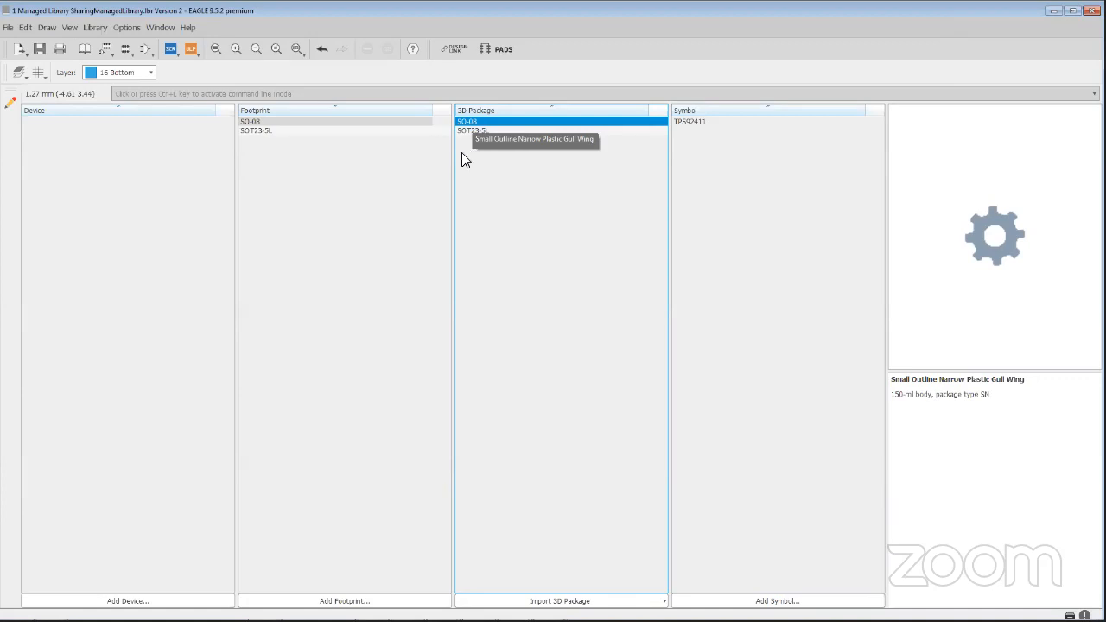
# Save the managed library and upload it as a new version, checking the SO-08 3D package's preview.
pyautogui.press('Down')
pyautogui.click(482, 122)
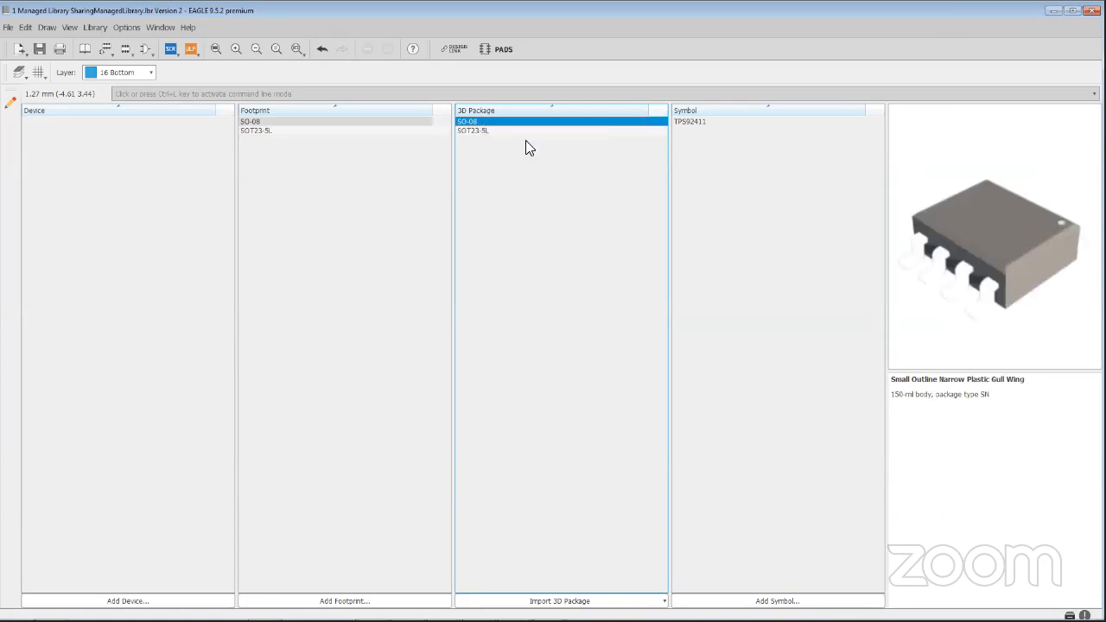
pyautogui.click(39, 49)
pyautogui.click(95, 28)
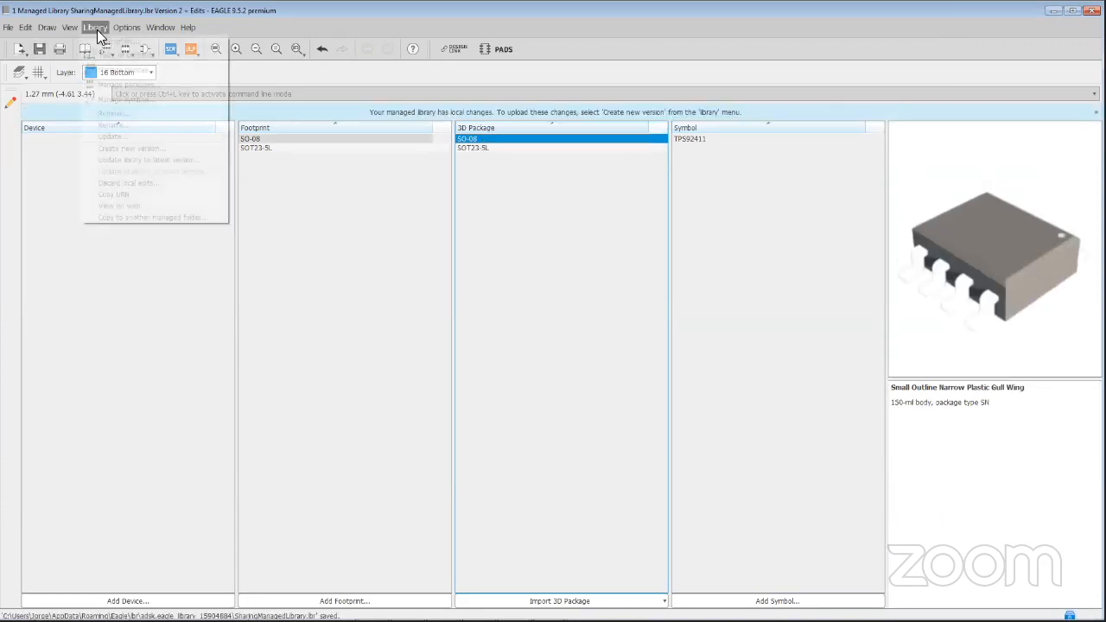
pyautogui.click(119, 144)
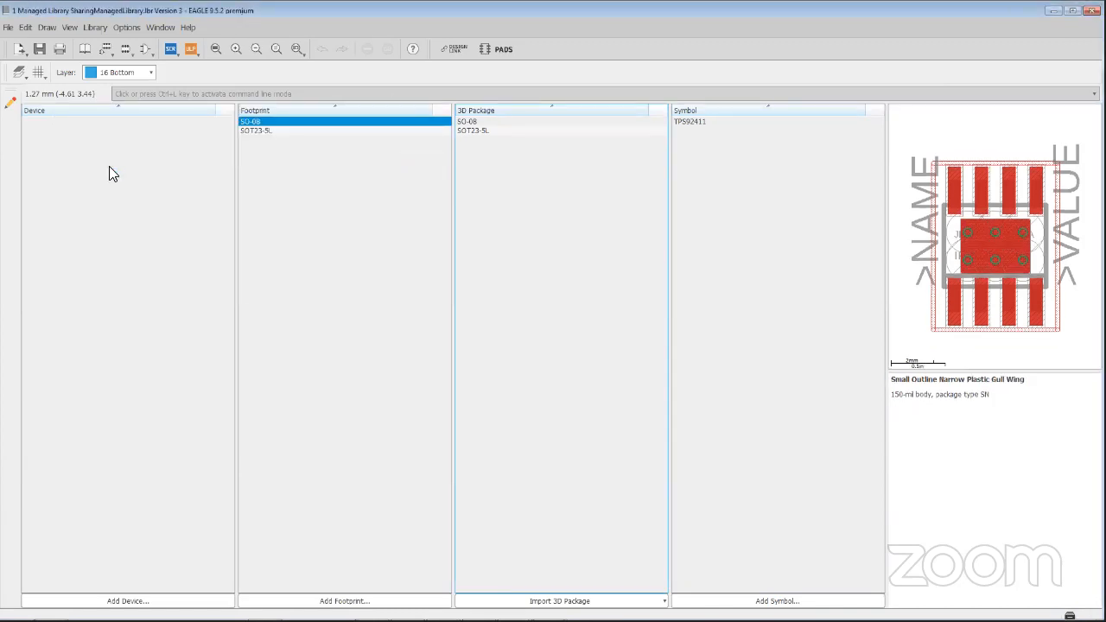
pyautogui.click(478, 123)
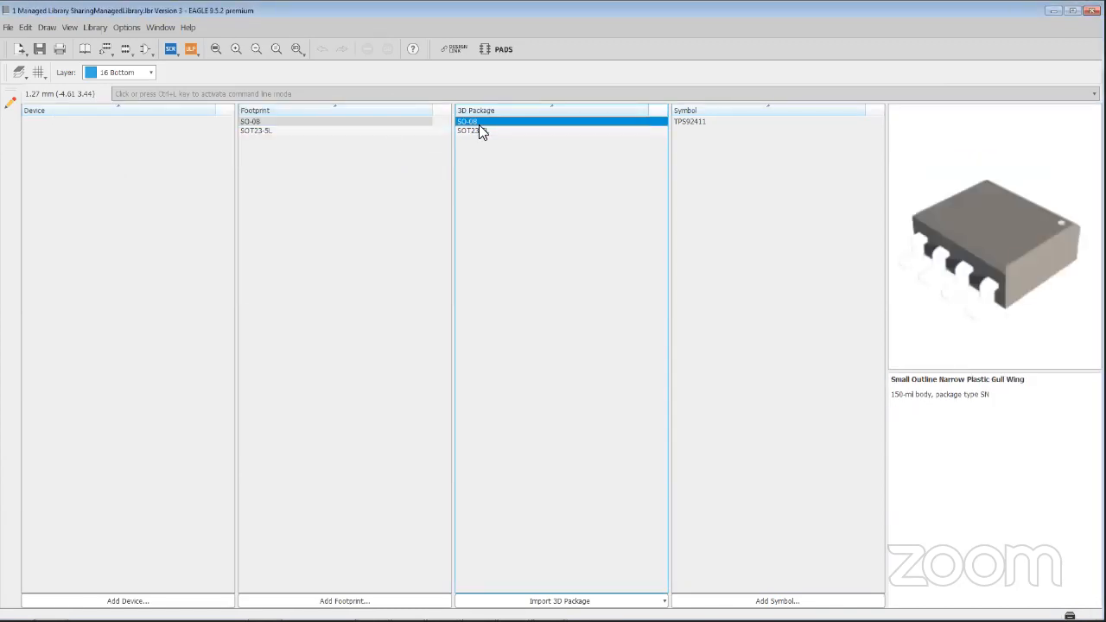
# Preview the SO-08 and SOT23-5L 3D packages and the SO-08 footprint, and create a new device named TPS92411.
pyautogui.click(479, 131)
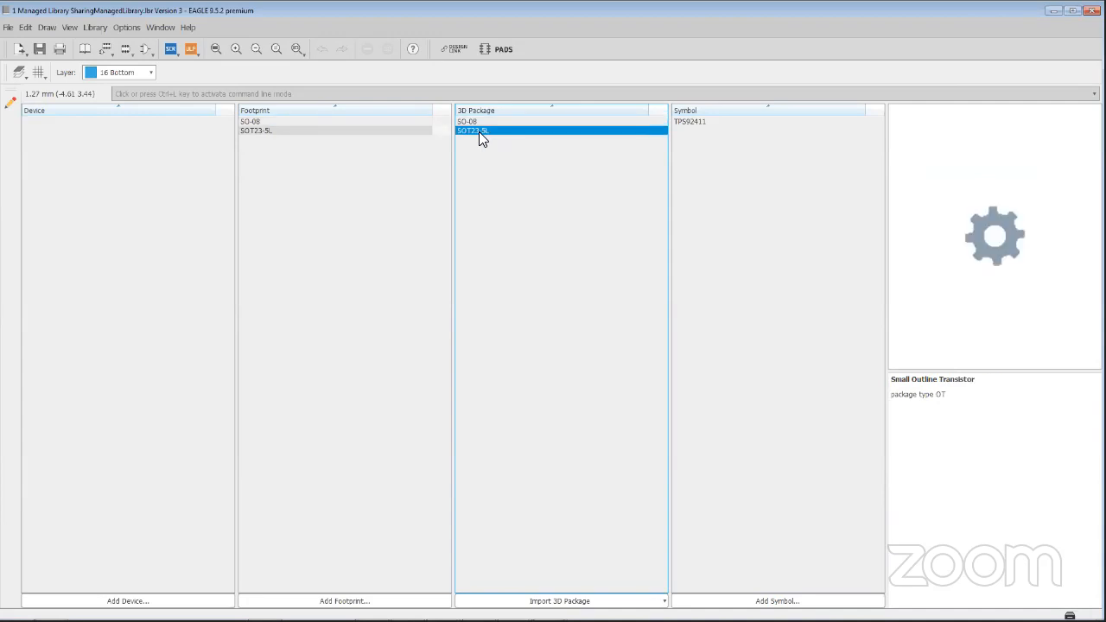
pyautogui.click(467, 121)
pyautogui.press('Down')
pyautogui.click(244, 122)
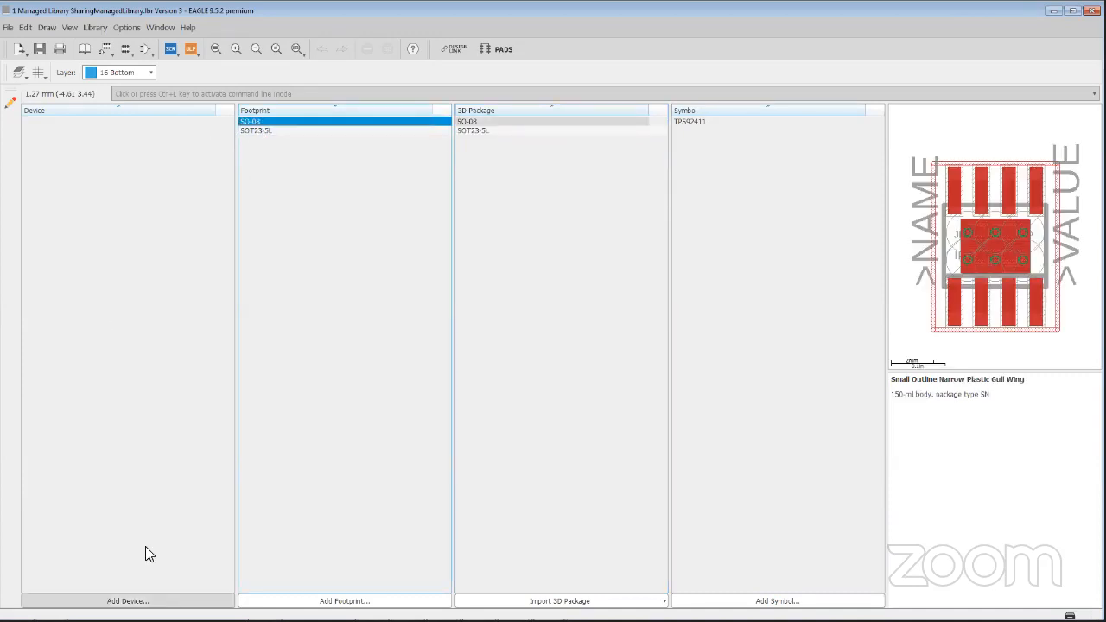
pyautogui.click(130, 601)
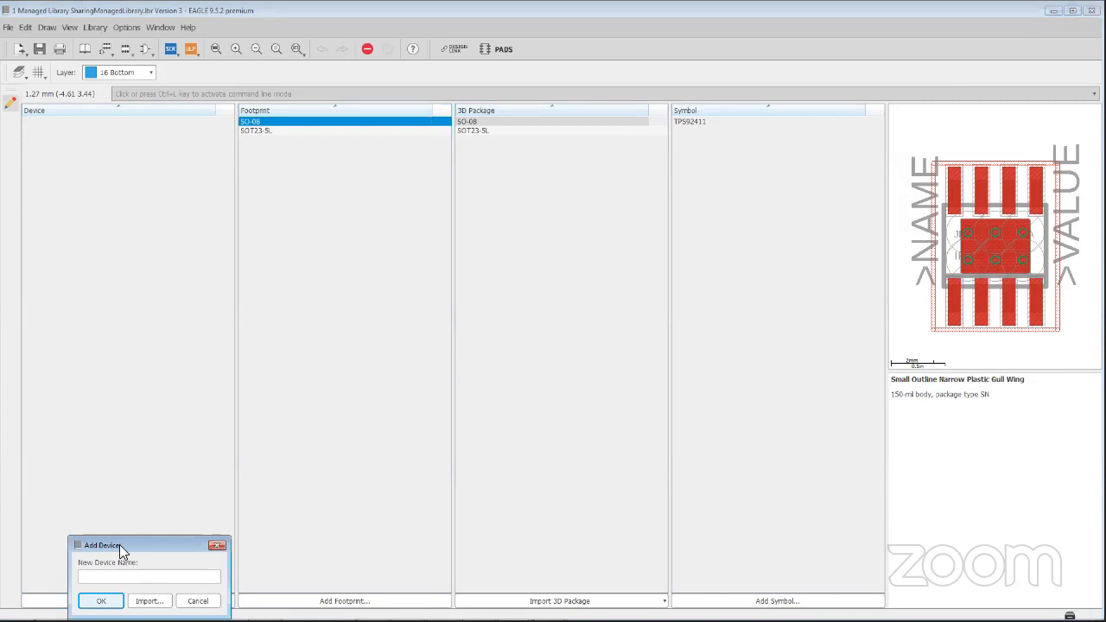
pyautogui.moveTo(119, 545); pyautogui.dragTo(119, 353)
pyautogui.click(123, 389)
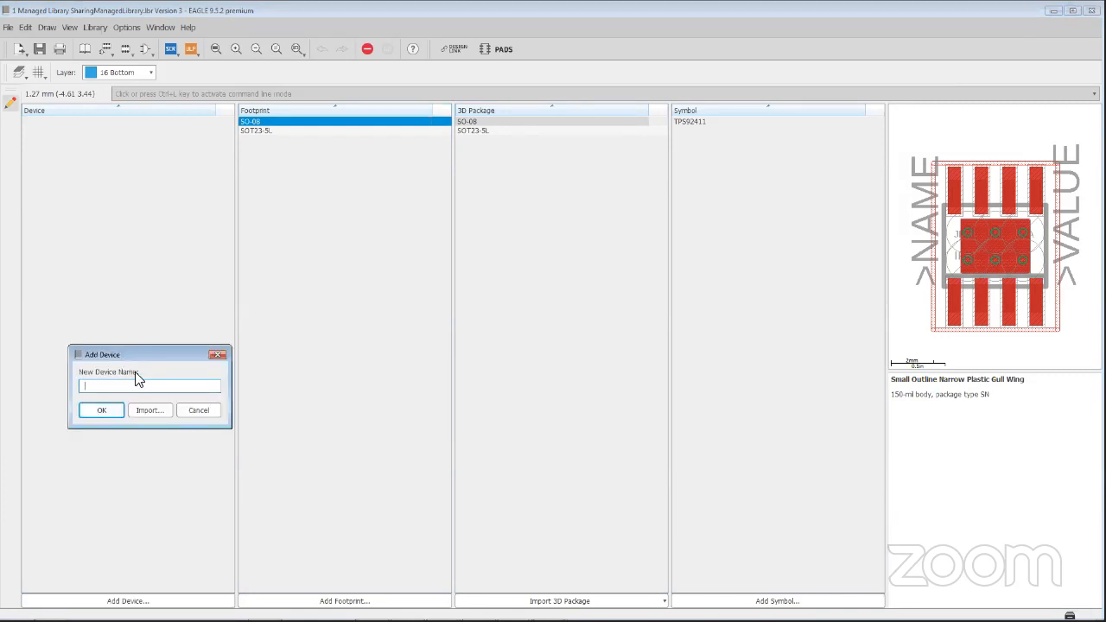
pyautogui.write('TPS92411')
pyautogui.press('Return')
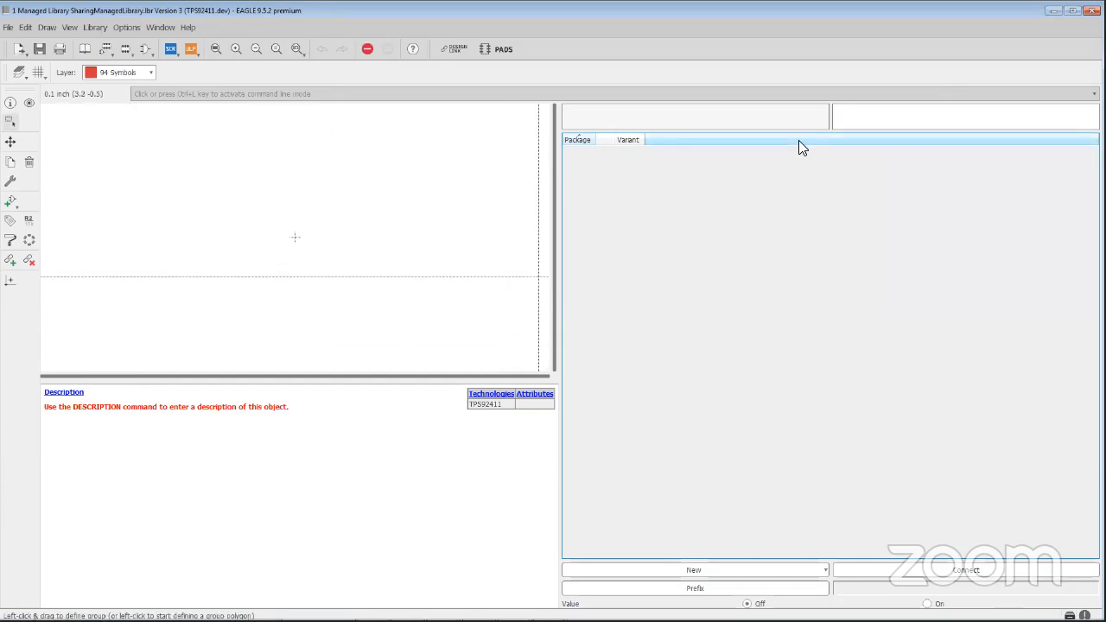
# Enlarge the package preview area and place one TPS92411 symbol at the origin of the device drawing.
pyautogui.moveTo(798, 134); pyautogui.dragTo(792, 282)
pyautogui.click(7, 209)
pyautogui.click(37, 235)
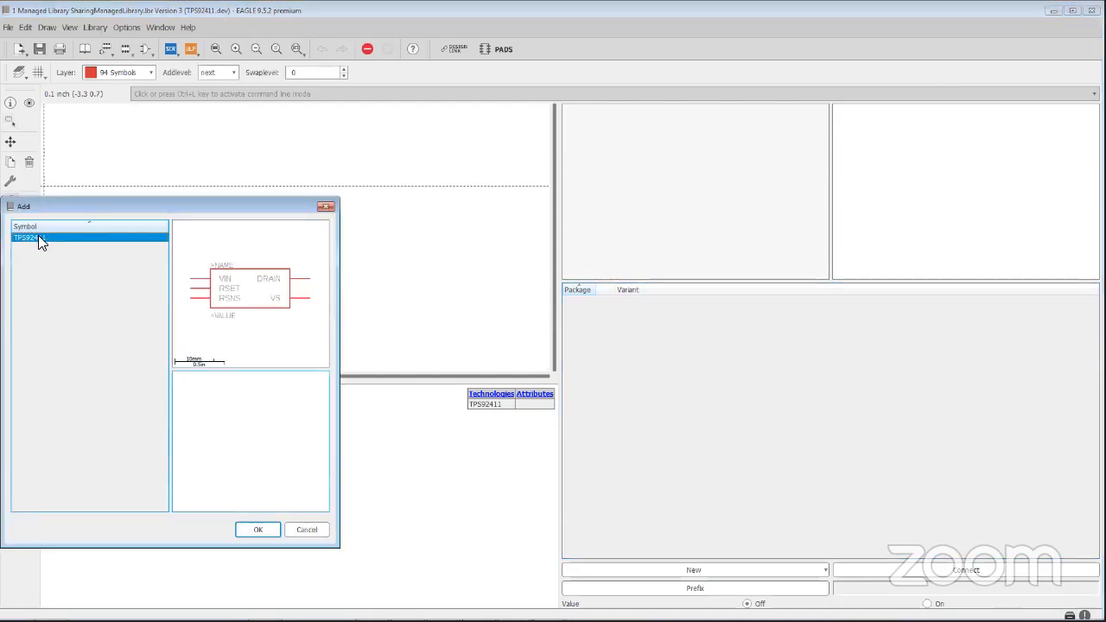
pyautogui.click(258, 529)
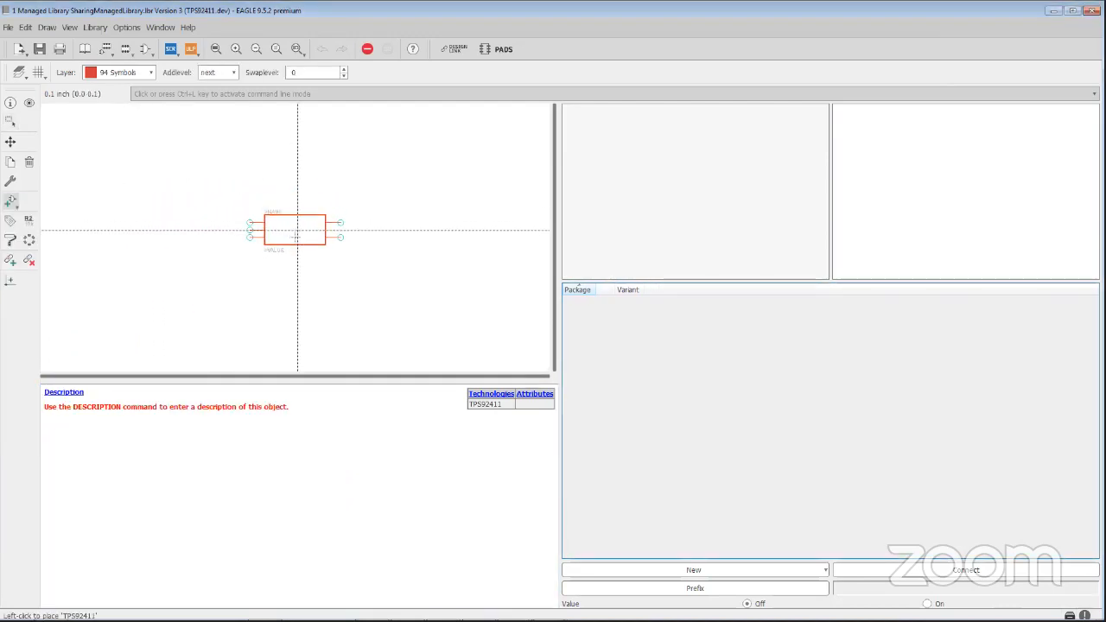
pyautogui.click(296, 236)
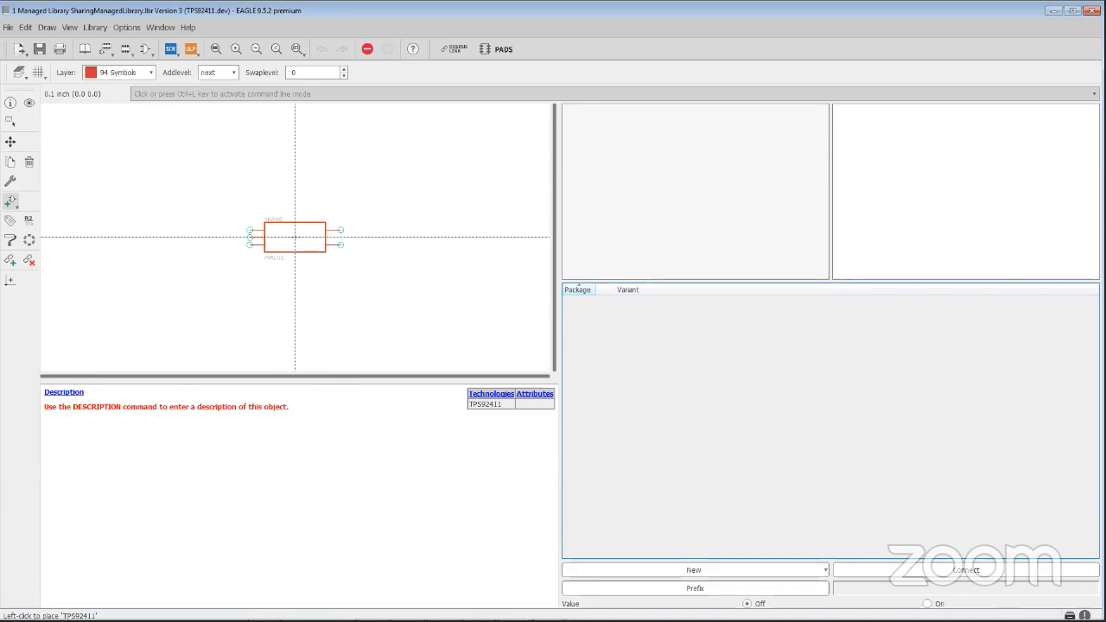
pyautogui.click(295, 236)
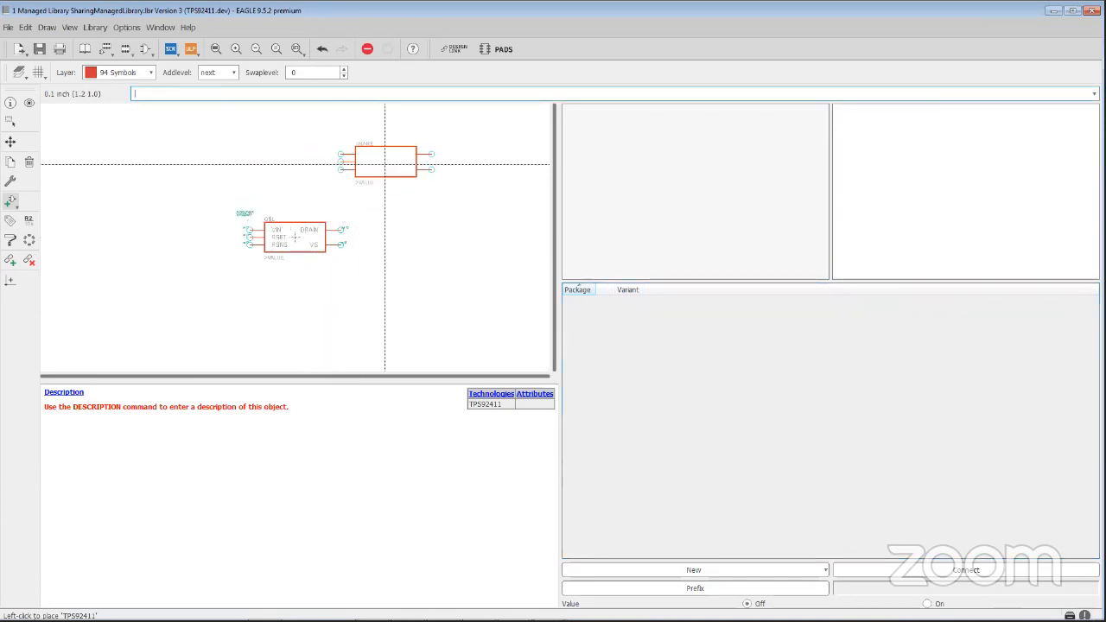
pyautogui.press('Escape')
pyautogui.press('Escape')
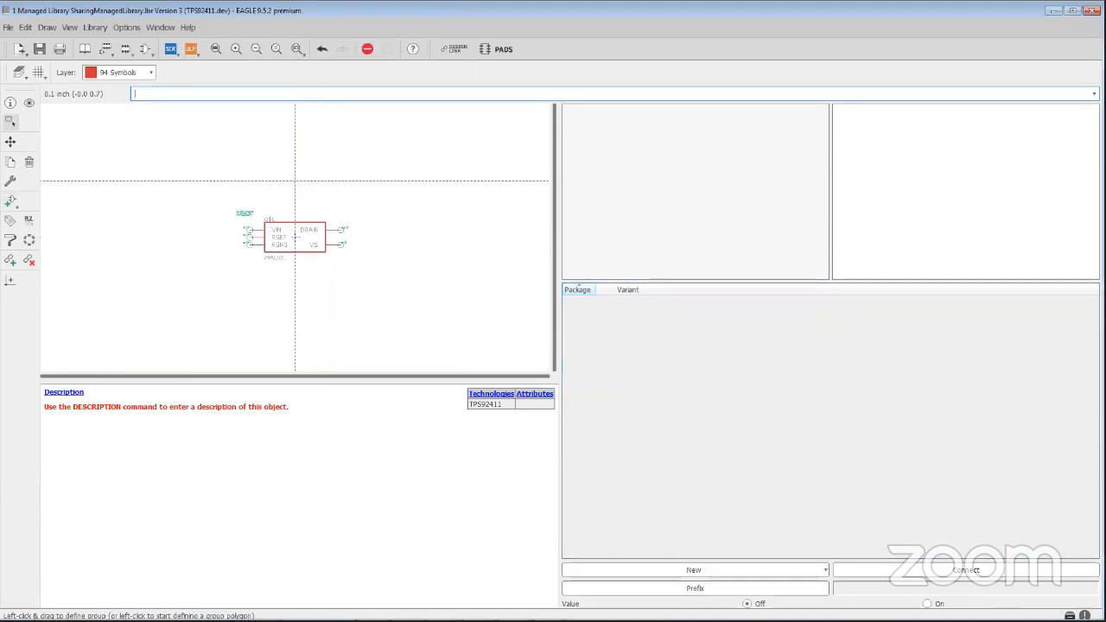
pyautogui.scroll(3, 296, 236)
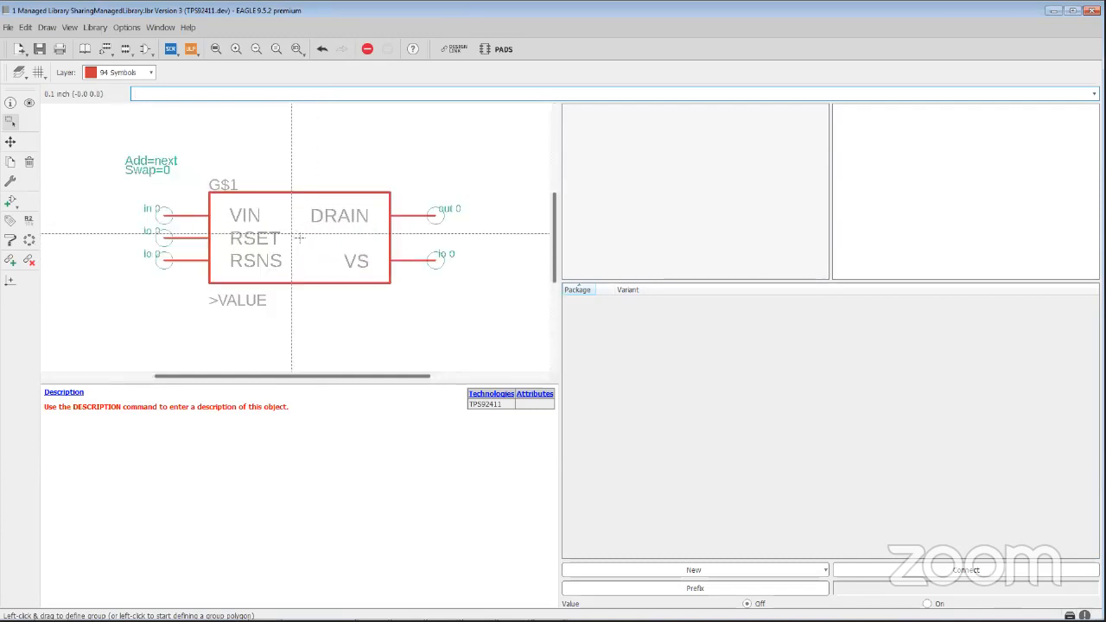
pyautogui.scroll(-3, 302, 235)
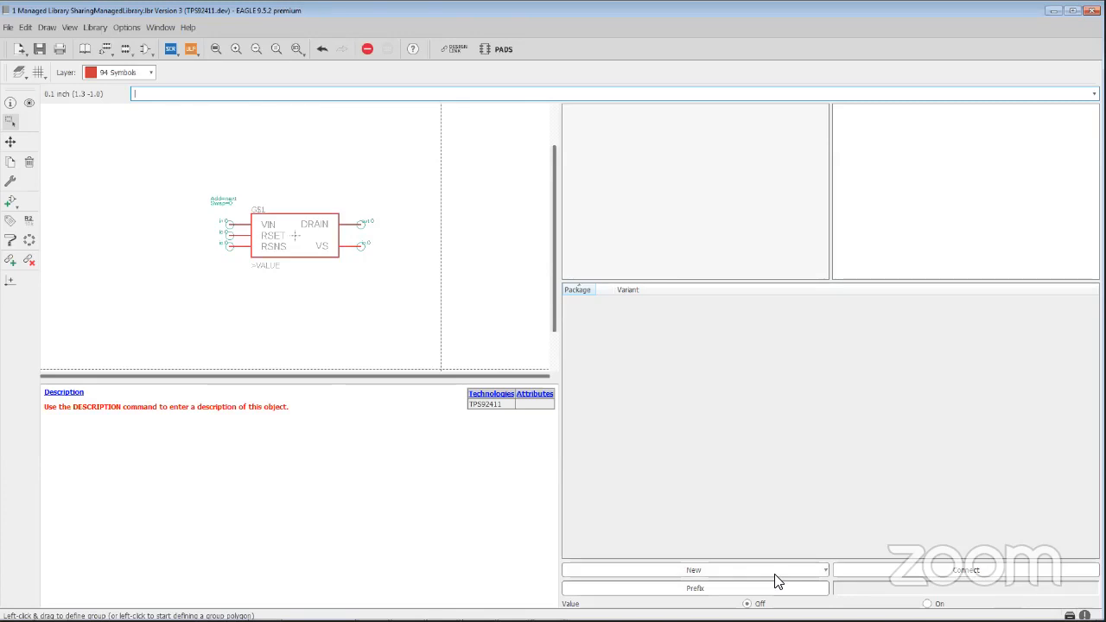
# Set the TPS92411 device's prefix to IC.
pyautogui.click(803, 588)
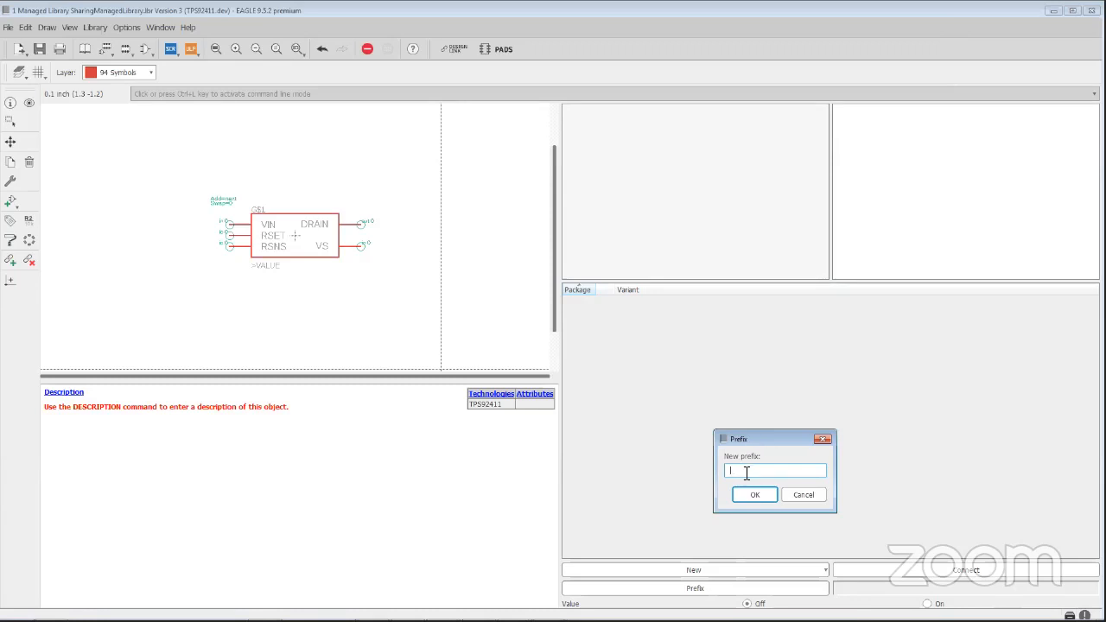
pyautogui.write('IC')
pyautogui.click(754, 496)
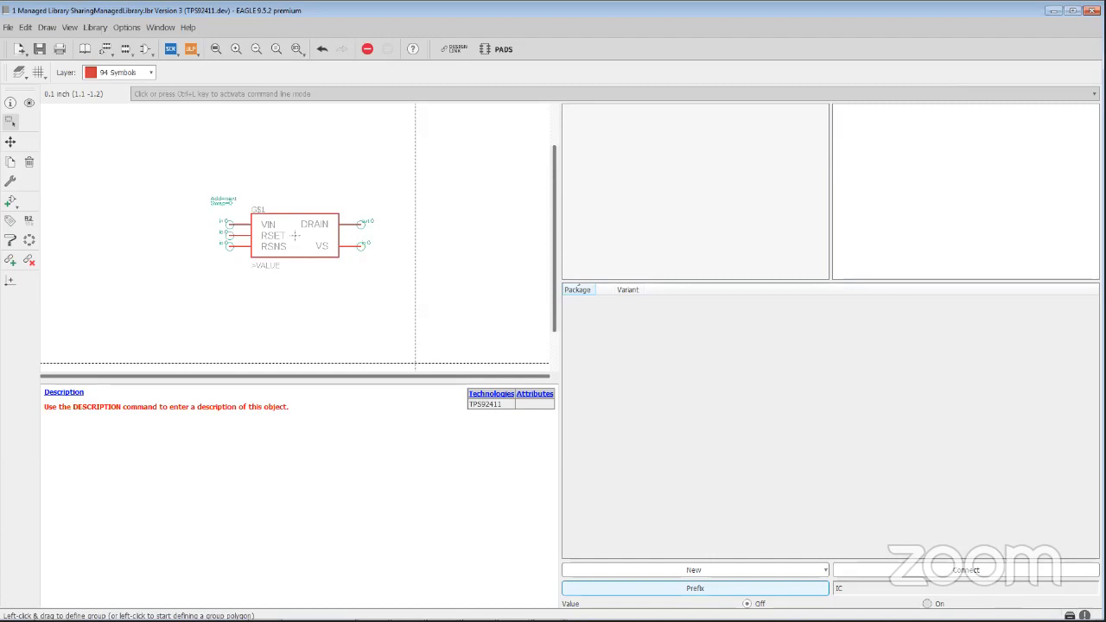
pyautogui.click(928, 604)
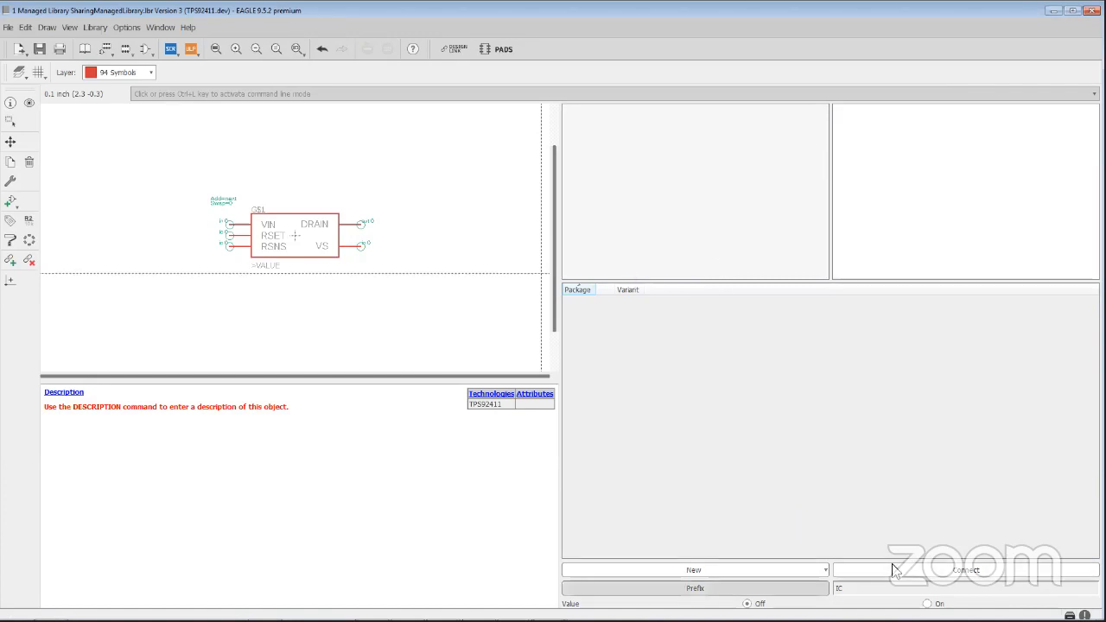
# Add the local SO-08 package to the device with a blank variant name.
pyautogui.click(825, 573)
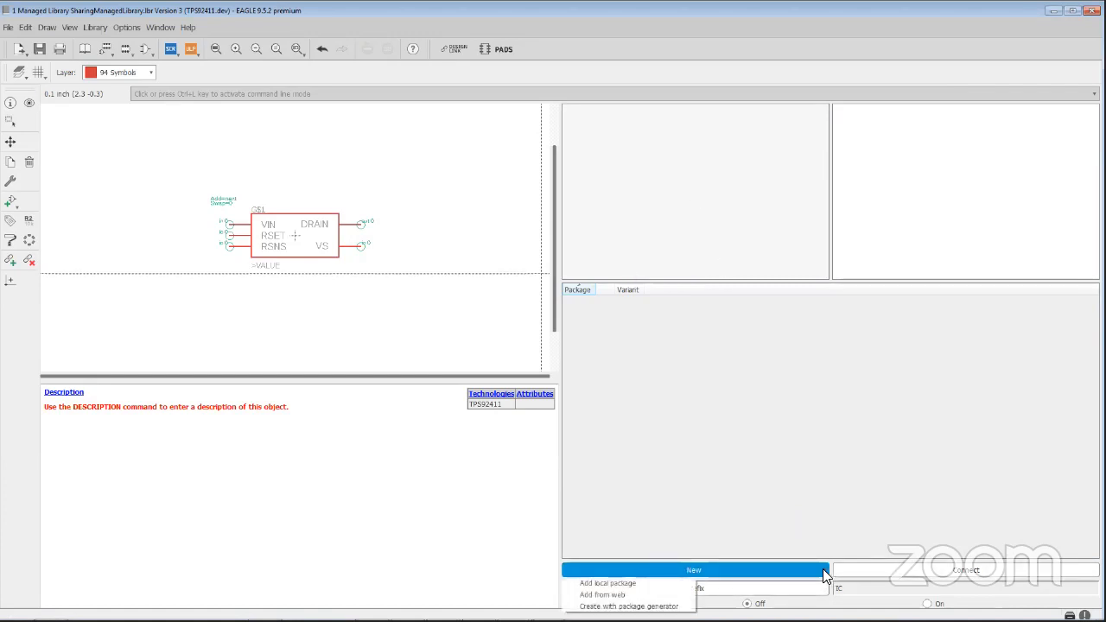
pyautogui.click(628, 596)
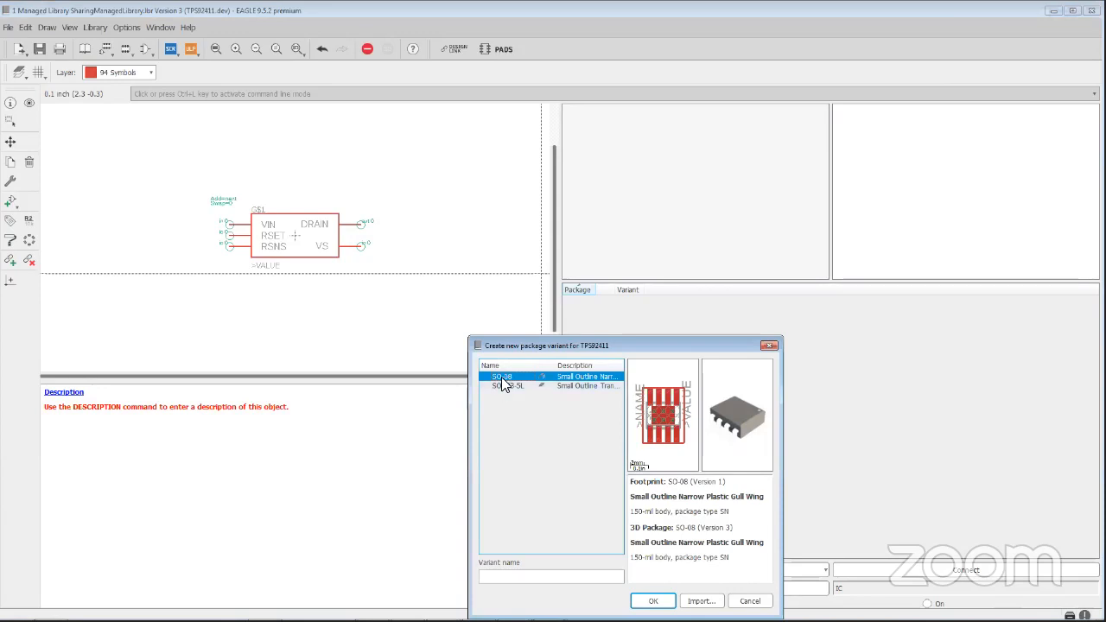
pyautogui.click(517, 575)
pyautogui.click(653, 601)
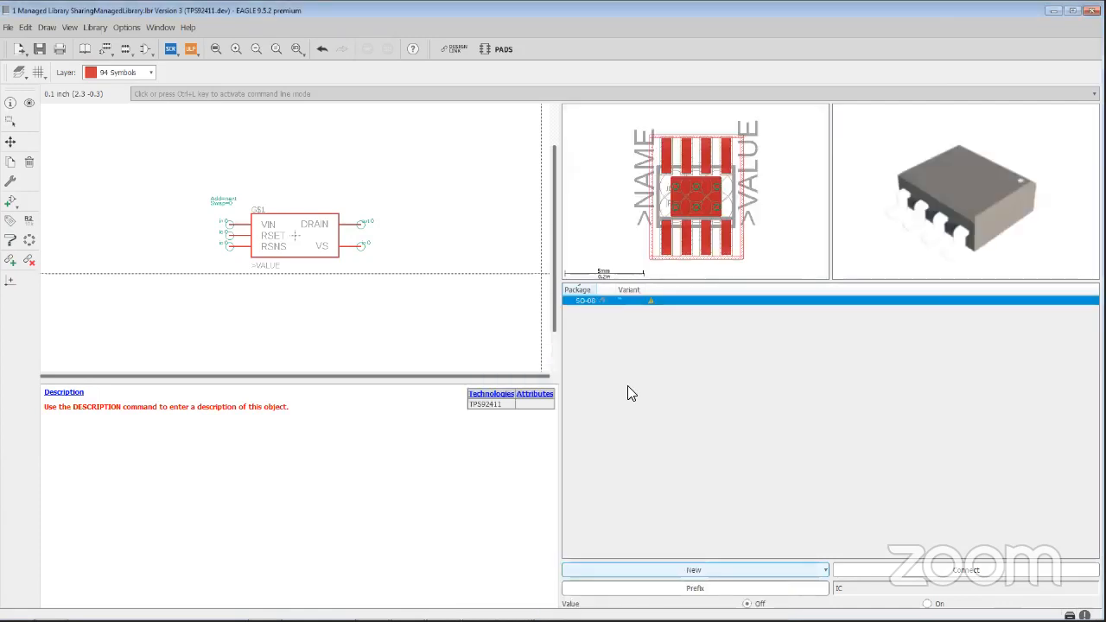
# Add the local SOT23-5L package to the device as a variant named DBV.
pyautogui.click(802, 570)
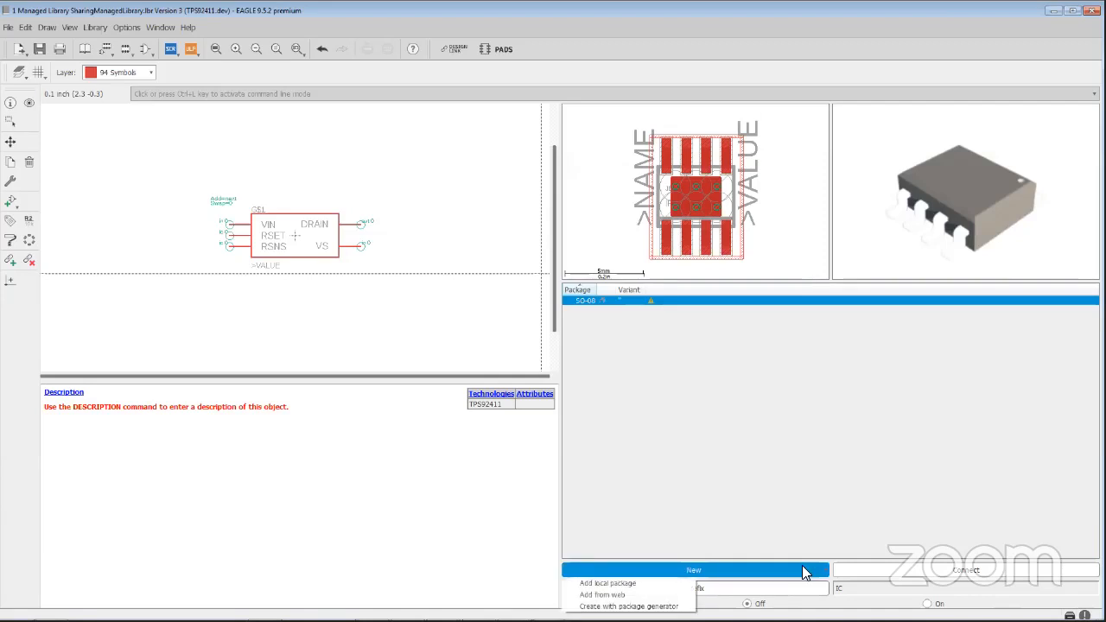
pyautogui.click(633, 583)
pyautogui.click(509, 385)
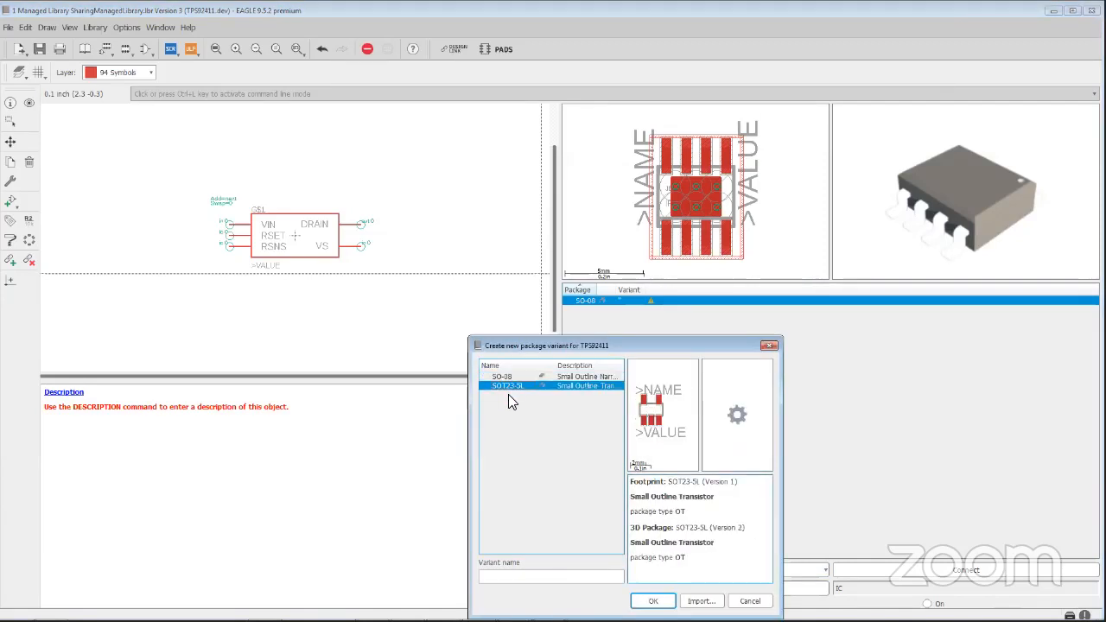
pyautogui.click(652, 600)
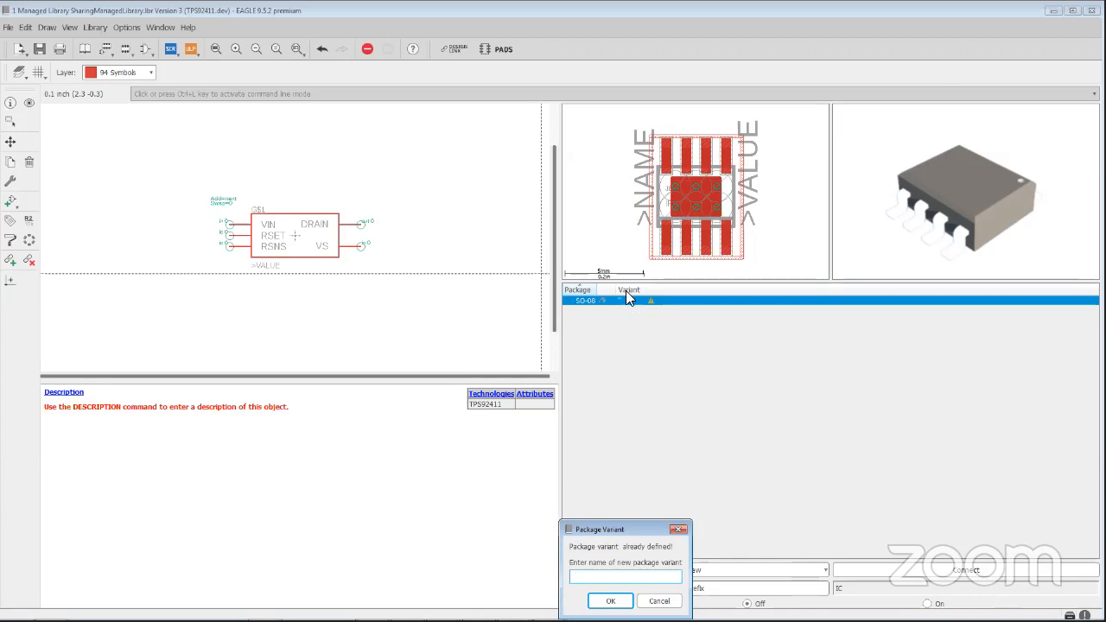
pyautogui.write('DBV')
pyautogui.click(608, 600)
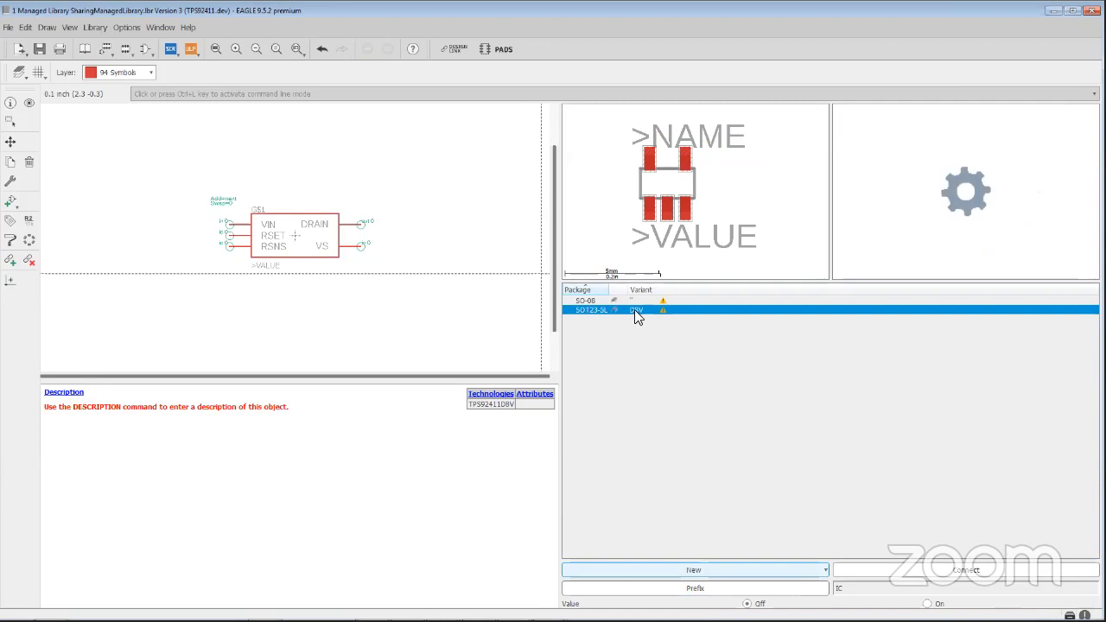
# Rename the SO-08 package variant to DDA.
pyautogui.click(634, 303)
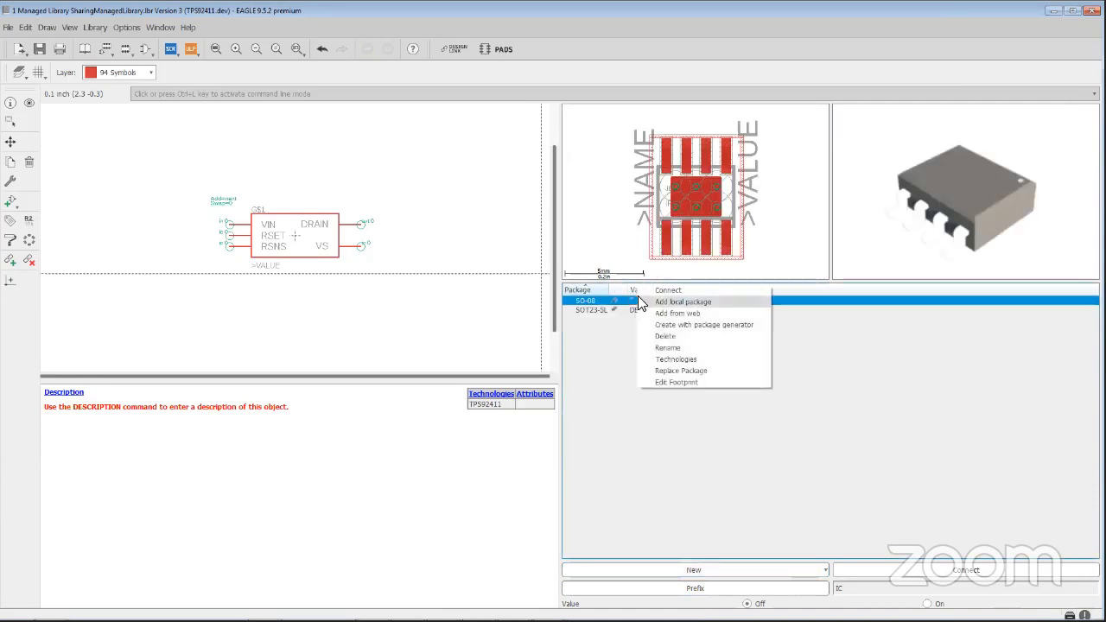
pyautogui.click(671, 347)
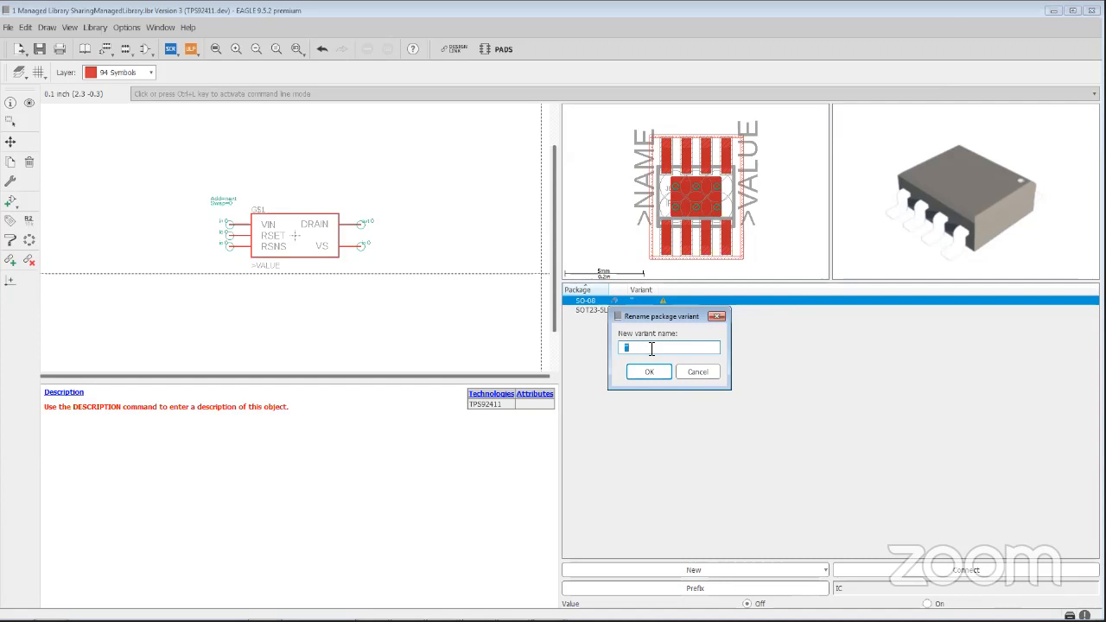
pyautogui.write('ODA')
pyautogui.click(655, 369)
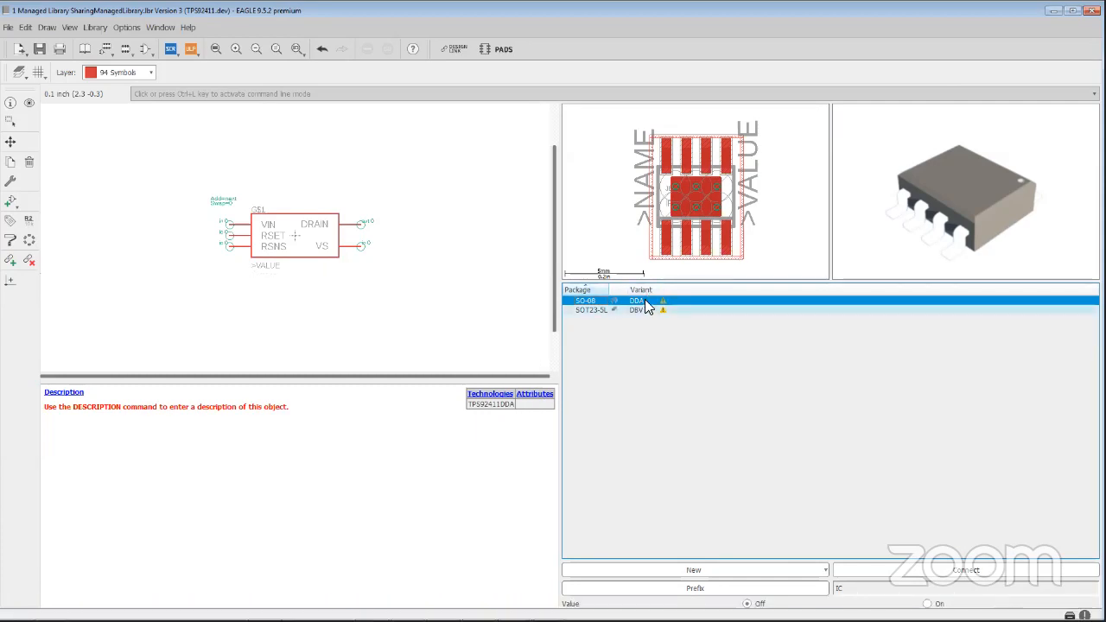
# Switch to the TPS92411 datasheet in the browser, check the DDA and DBV package codes, and return to the EAGLE library.
pyautogui.click(264, 610)
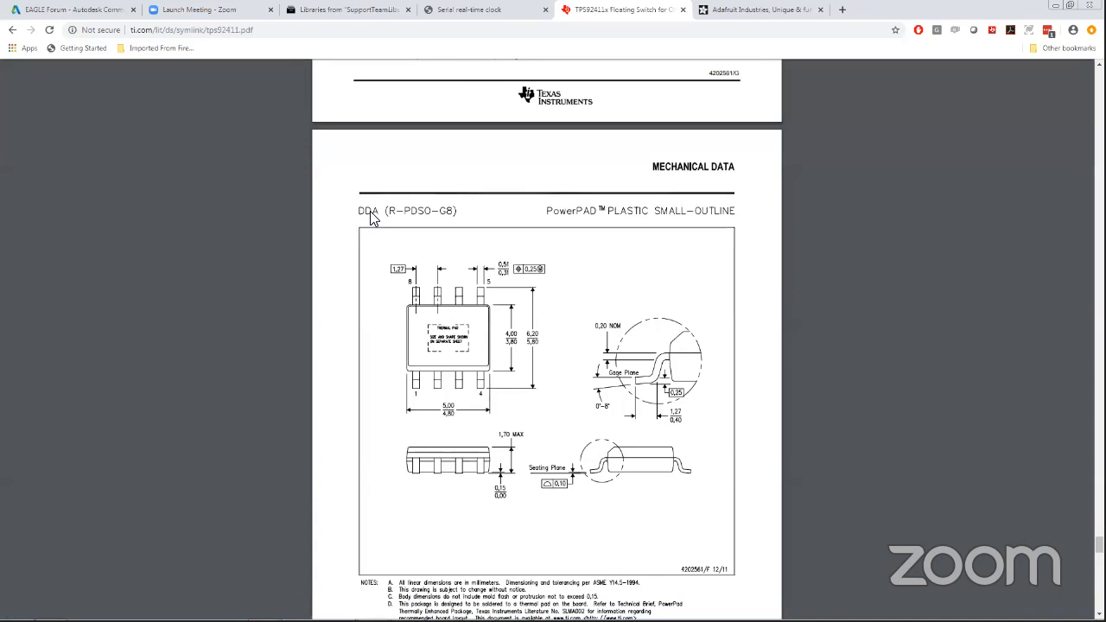
pyautogui.scroll(12, 375, 277)
pyautogui.scroll(5, 377, 294)
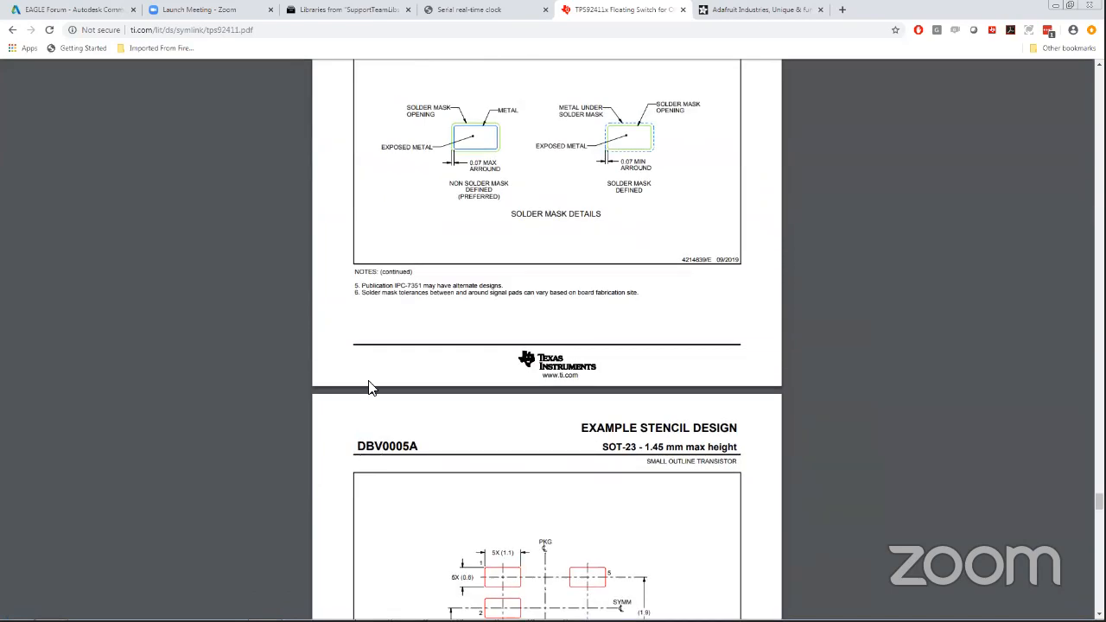
pyautogui.scroll(4, 368, 387)
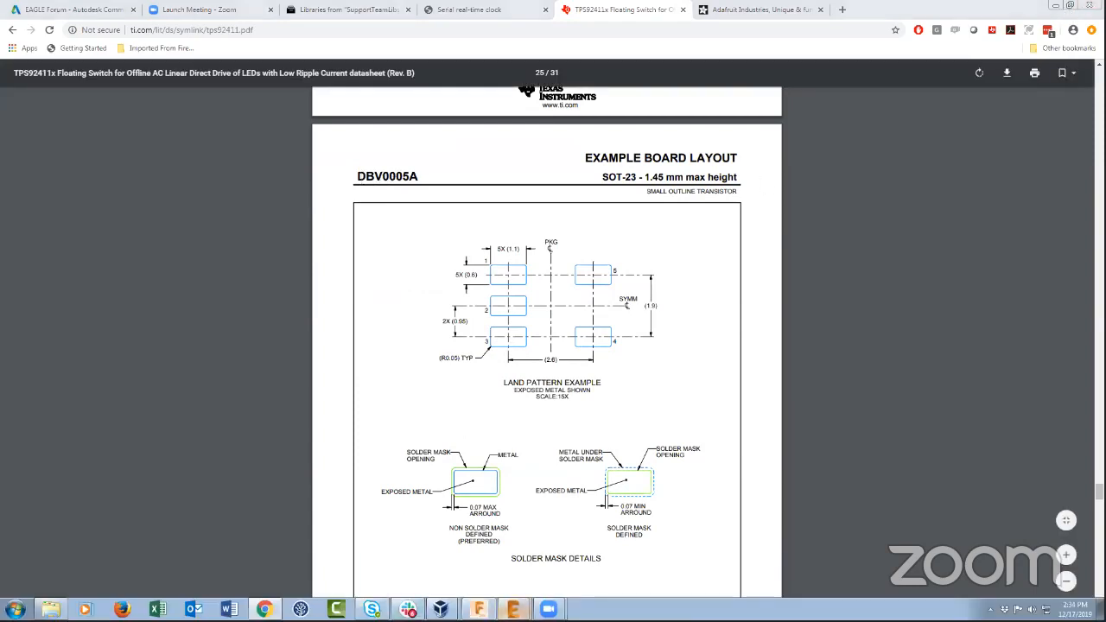
pyautogui.click(501, 591)
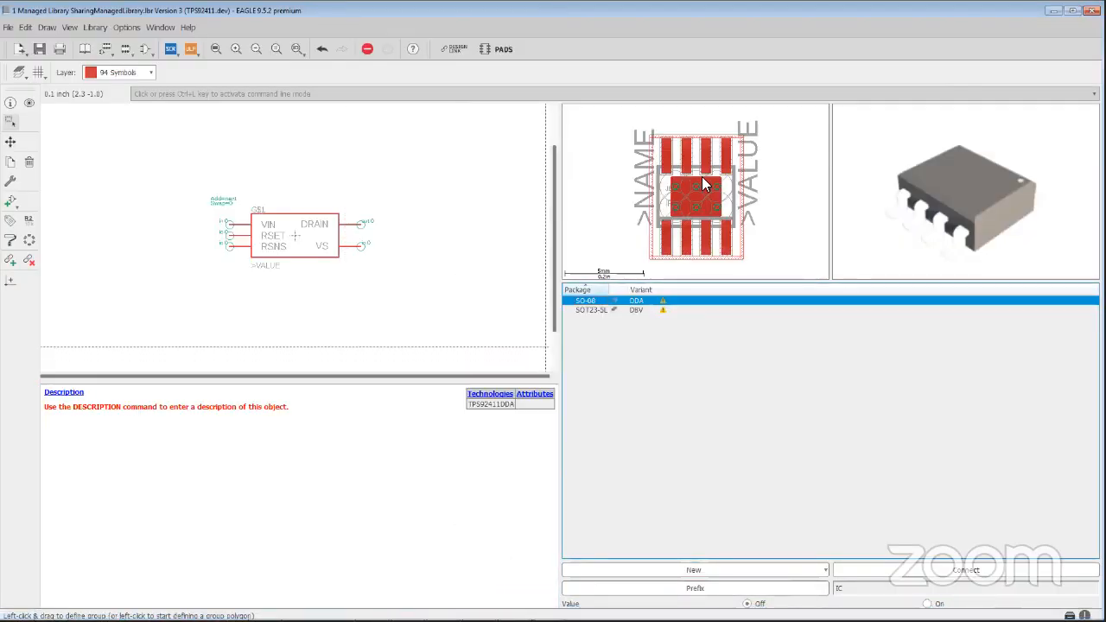
# Open the pin-to-pad connections of the DDA (SO-08) variant and connect the VS pin to pad 4.
pyautogui.click(906, 570)
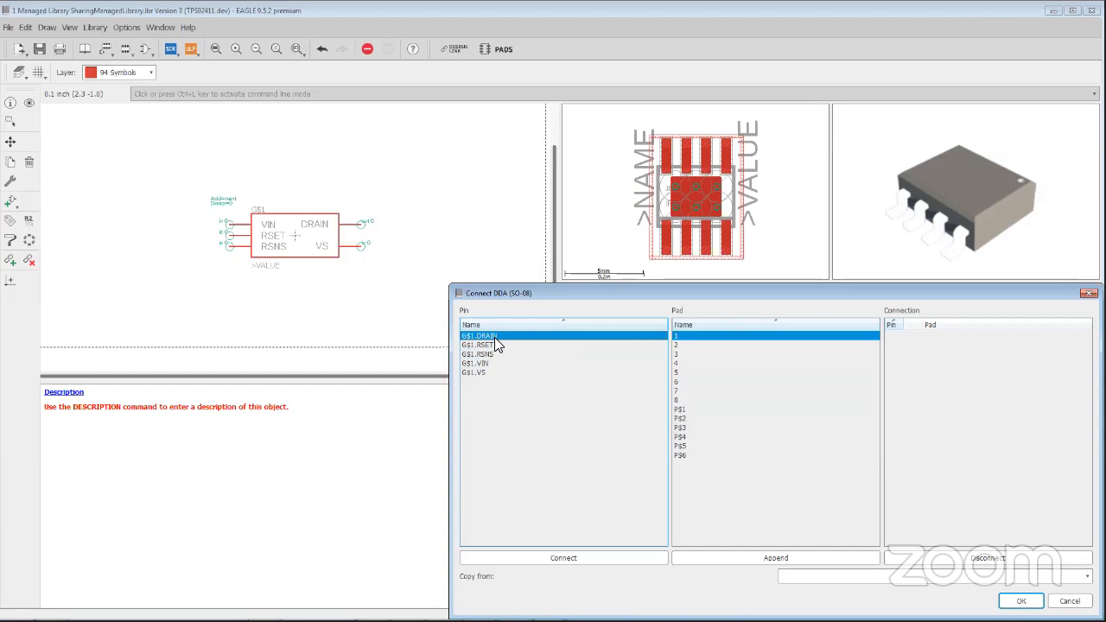
pyautogui.click(493, 372)
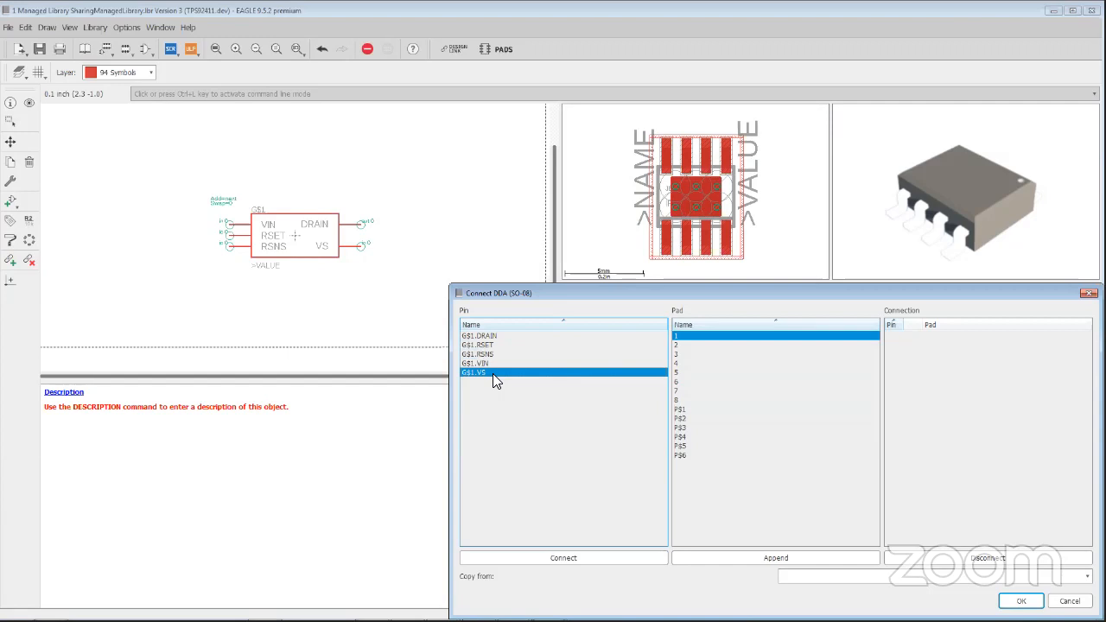
pyautogui.click(683, 363)
pyautogui.click(621, 557)
# Append pads P$1 through P$6 to the VS pin's connection.
pyautogui.click(689, 399)
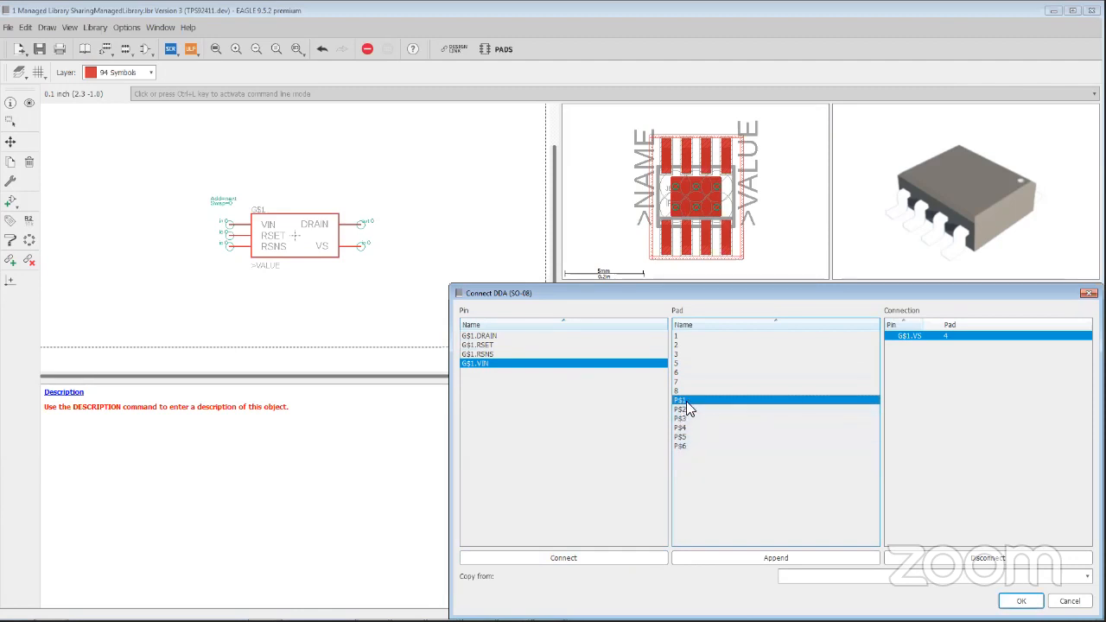
pyautogui.click(728, 559)
pyautogui.click(728, 559)
pyautogui.click(728, 559)
pyautogui.click(728, 558)
pyautogui.click(728, 559)
pyautogui.click(728, 558)
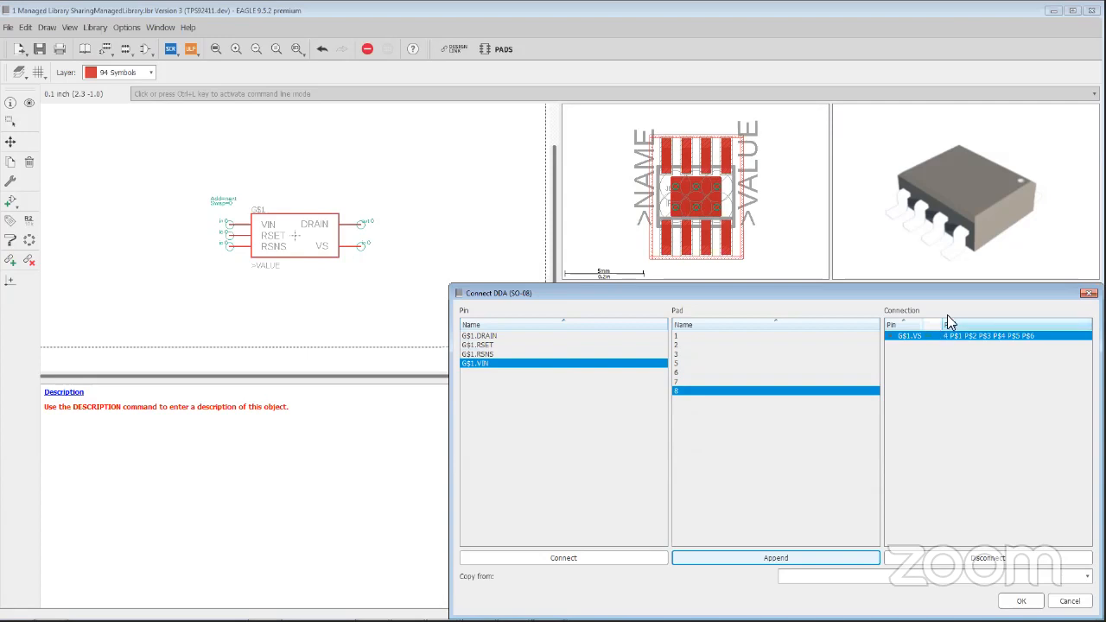
# Connect the DRAIN pin to pad 8.
pyautogui.click(480, 336)
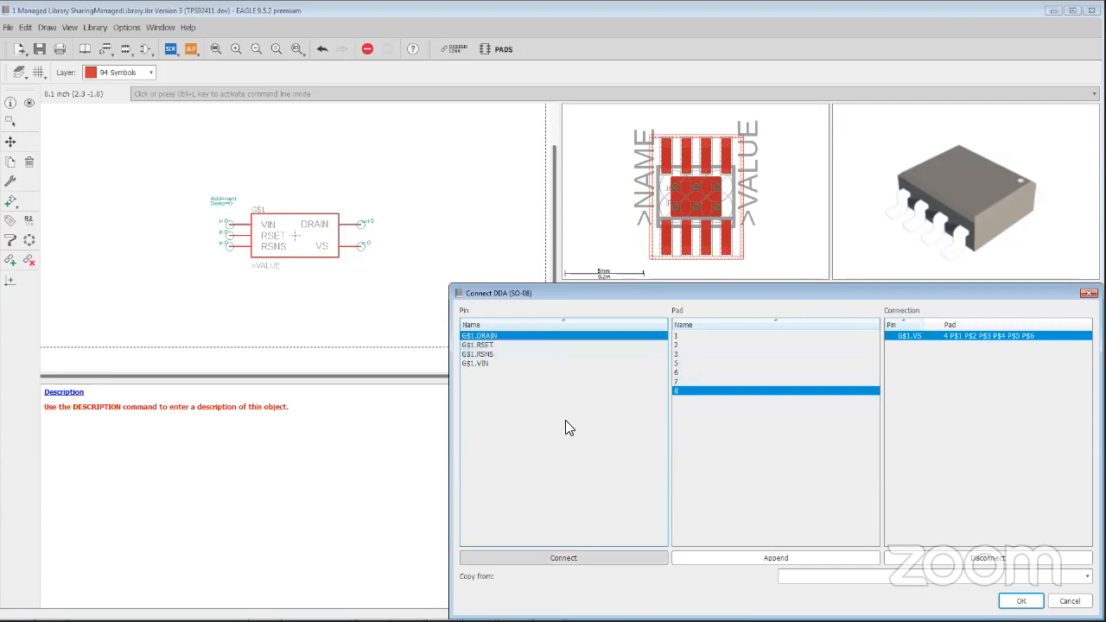
pyautogui.click(564, 559)
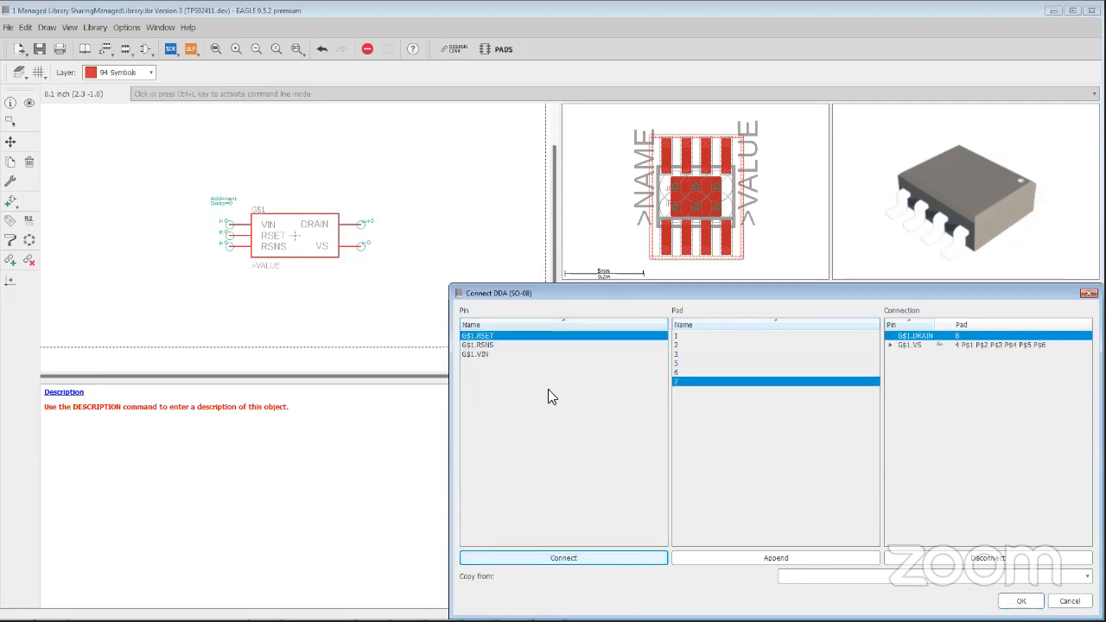
# In the DDA (SO-08) connections, connect the RSET pin to pad 3, RSNS to pad 5 and VIN to pad 1.
pyautogui.click(685, 354)
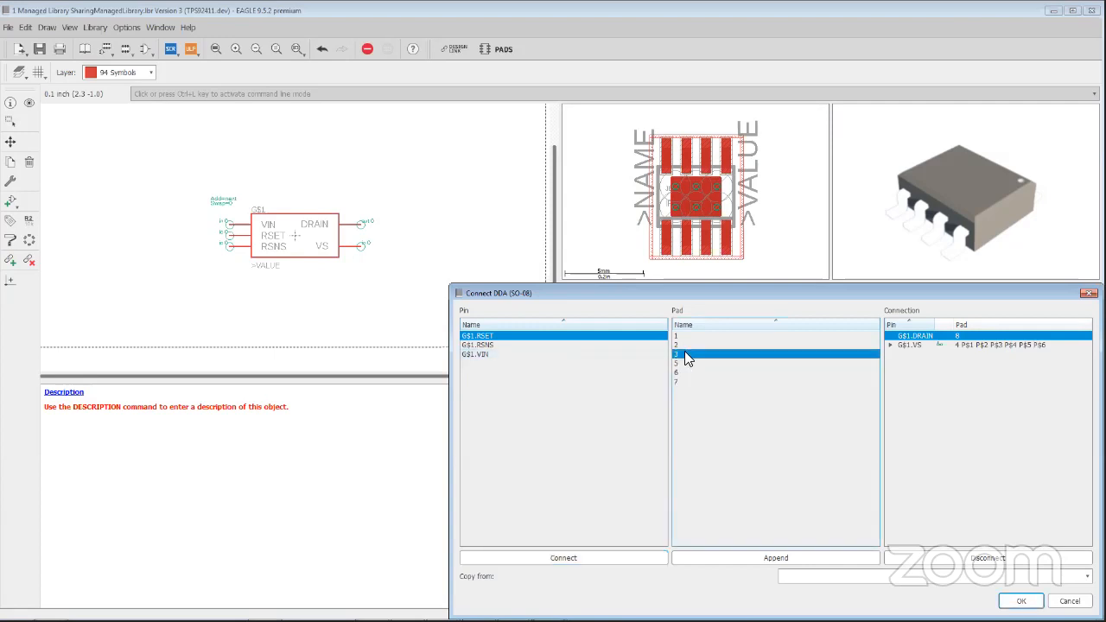
pyautogui.click(616, 557)
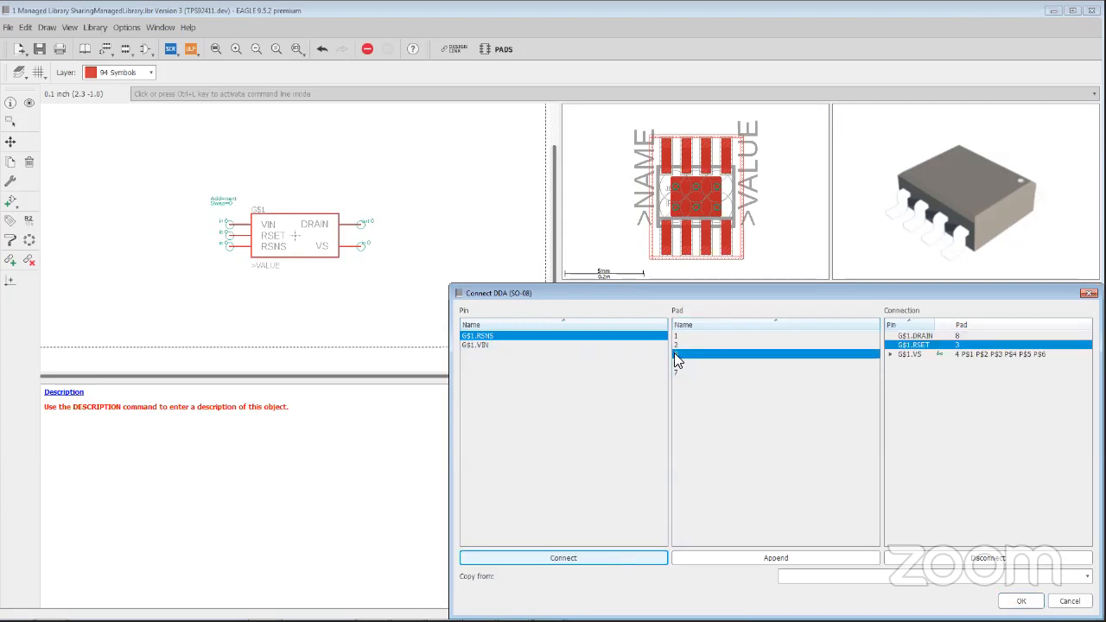
pyautogui.press('Return')
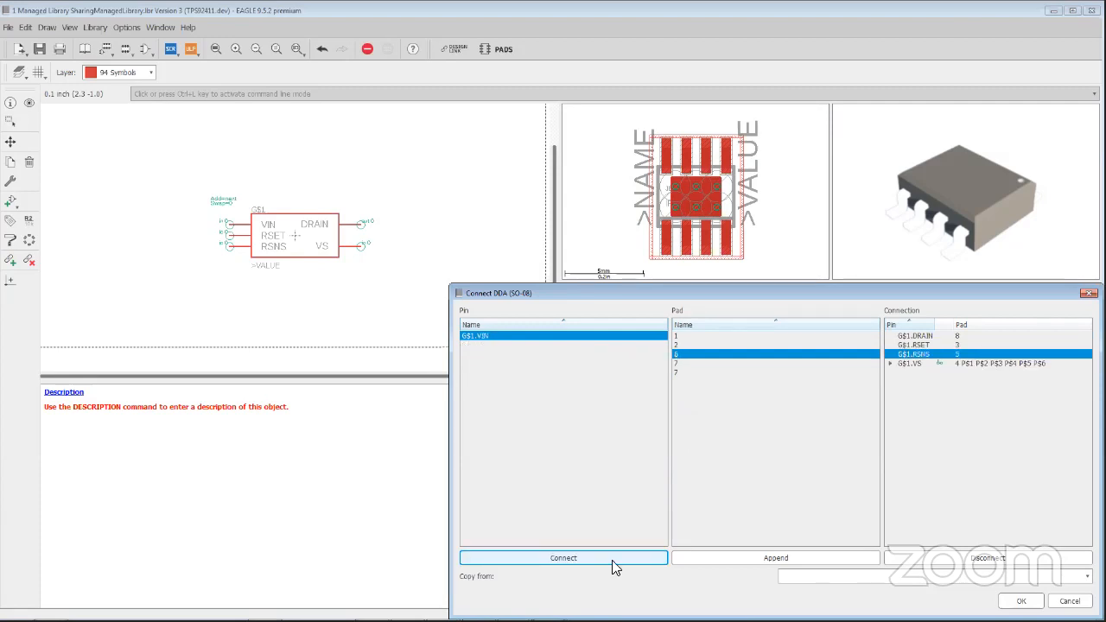
pyautogui.click(678, 335)
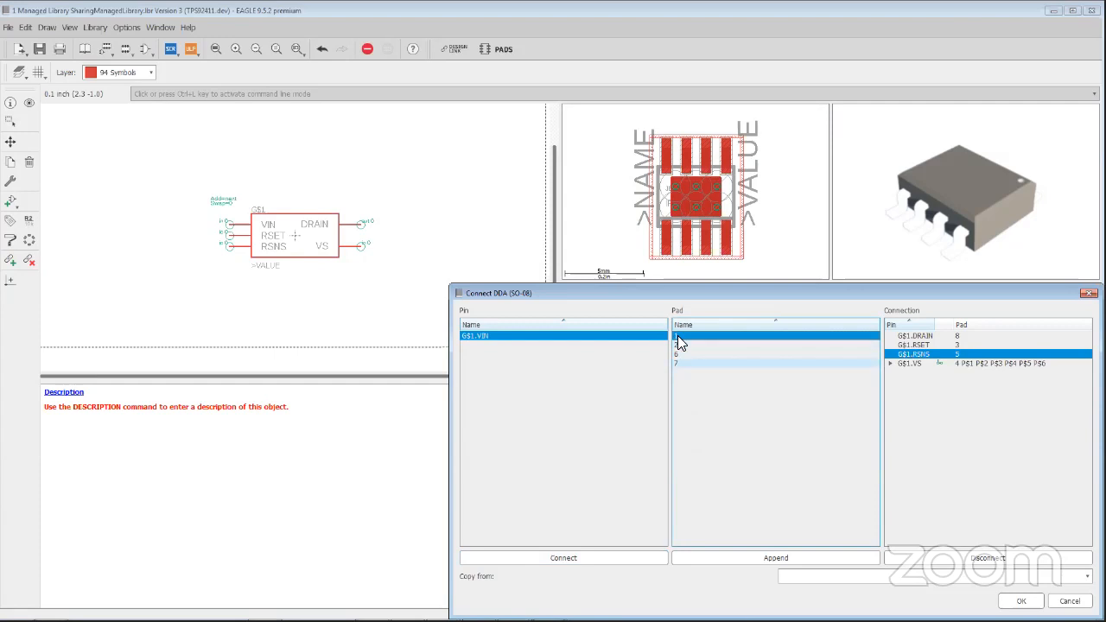
pyautogui.press('Return')
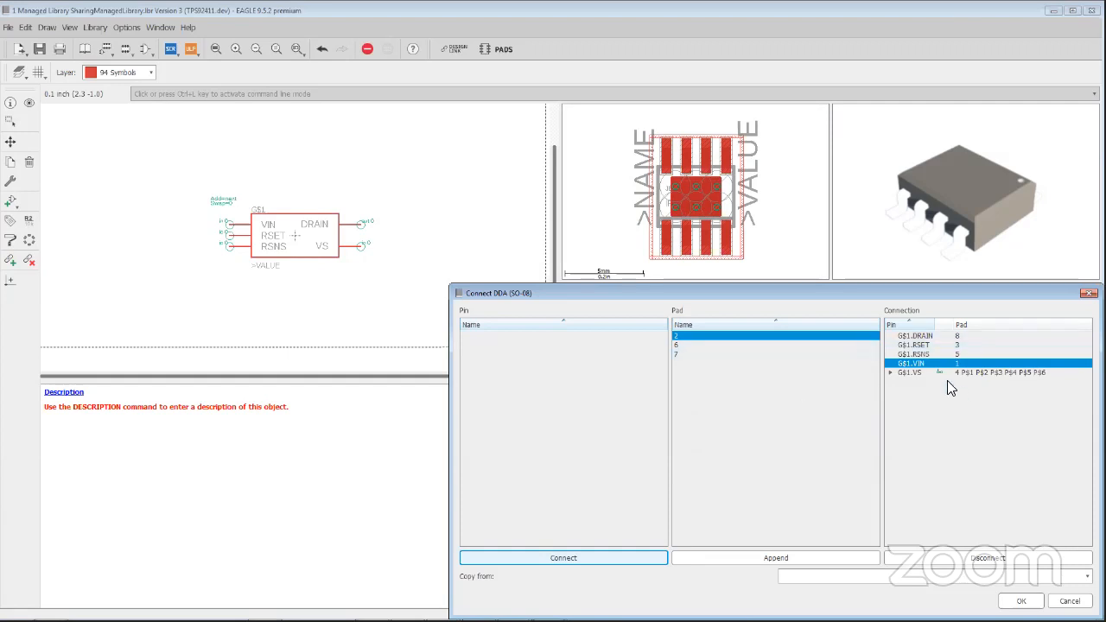
# Toggle the all/any contact mode of the VS pin's multi-pad connection and accept the DDA connections.
pyautogui.moveTo(938, 372); pyautogui.dragTo(940, 383)
pyautogui.click(939, 372)
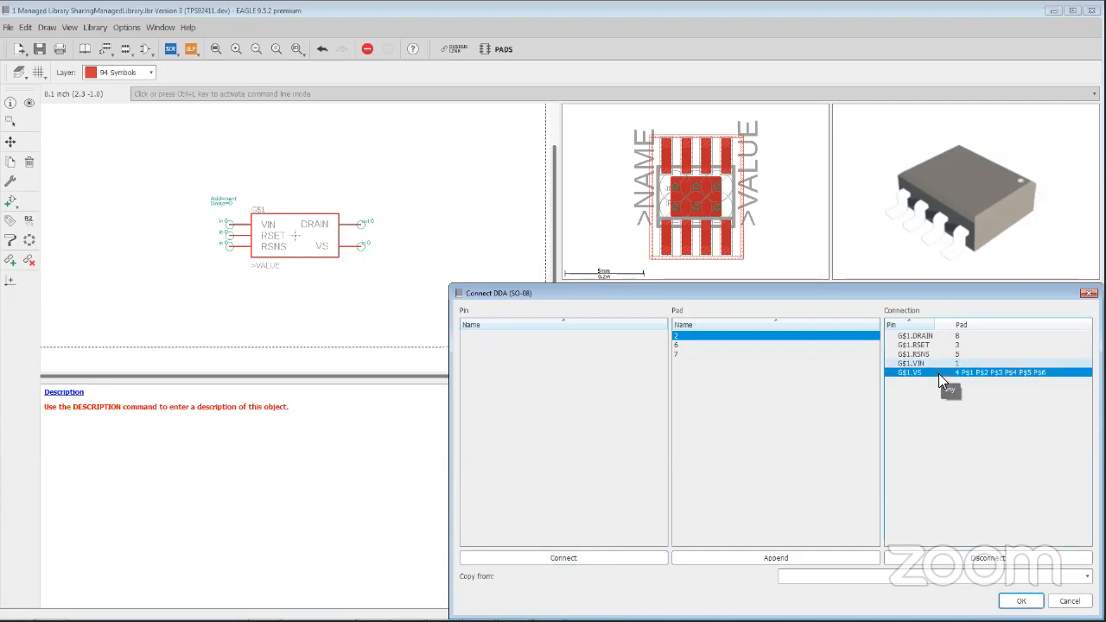
pyautogui.click(904, 361)
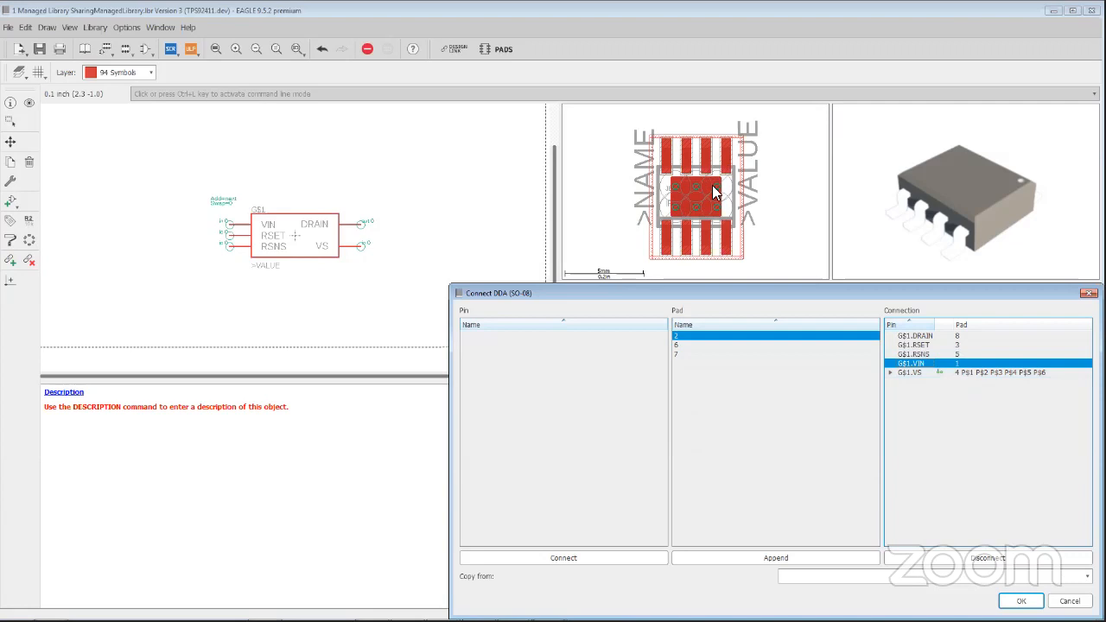
pyautogui.click(940, 373)
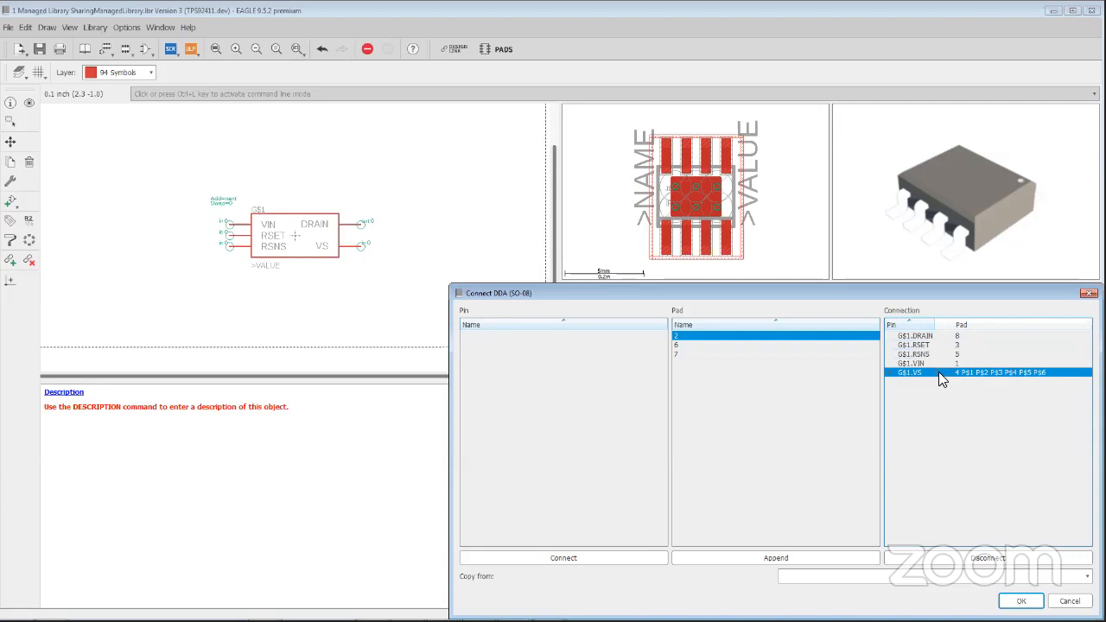
pyautogui.click(940, 373)
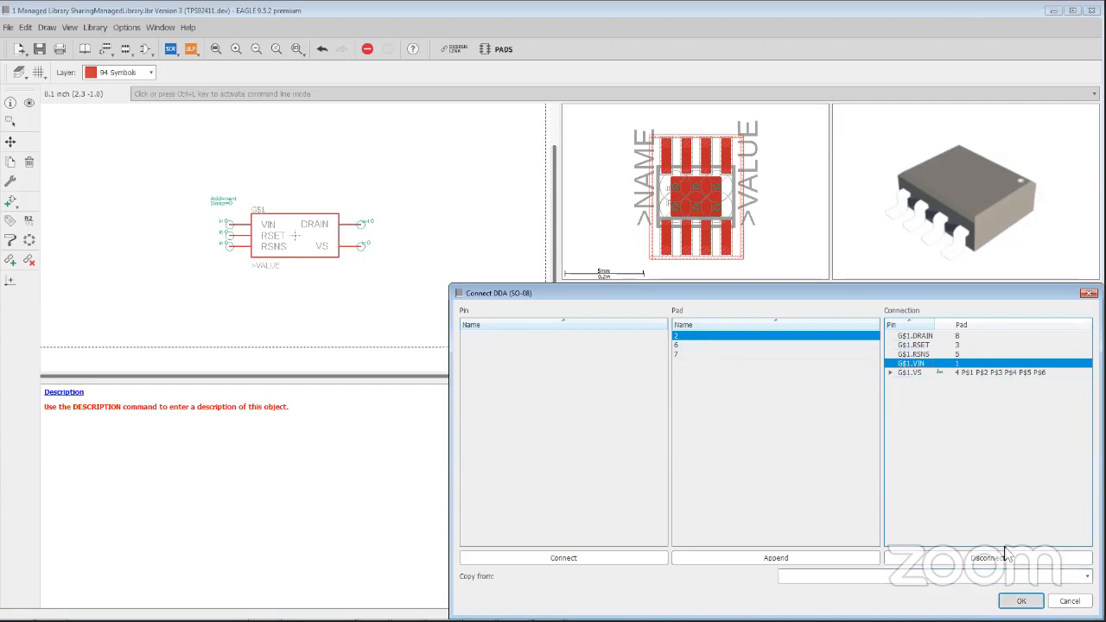
pyautogui.click(1020, 601)
# Open the pin-to-pad connections of the DBV (SOT23-5L) variant and connect the DRAIN pin to pad 4.
pyautogui.click(642, 309)
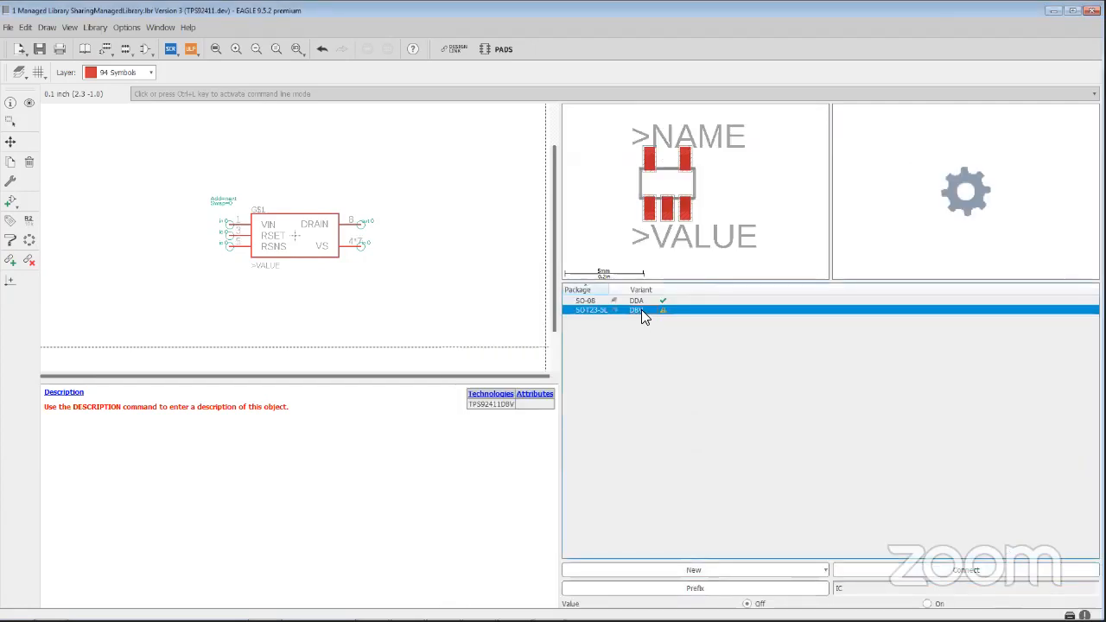
pyautogui.doubleClick(593, 309)
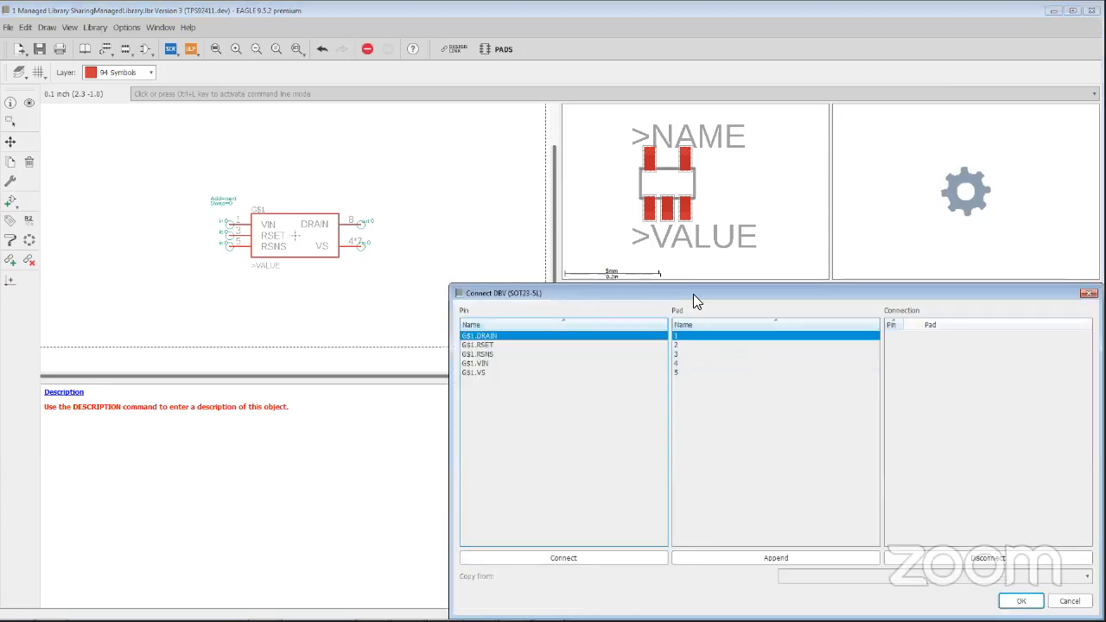
pyautogui.moveTo(694, 294); pyautogui.dragTo(590, 177)
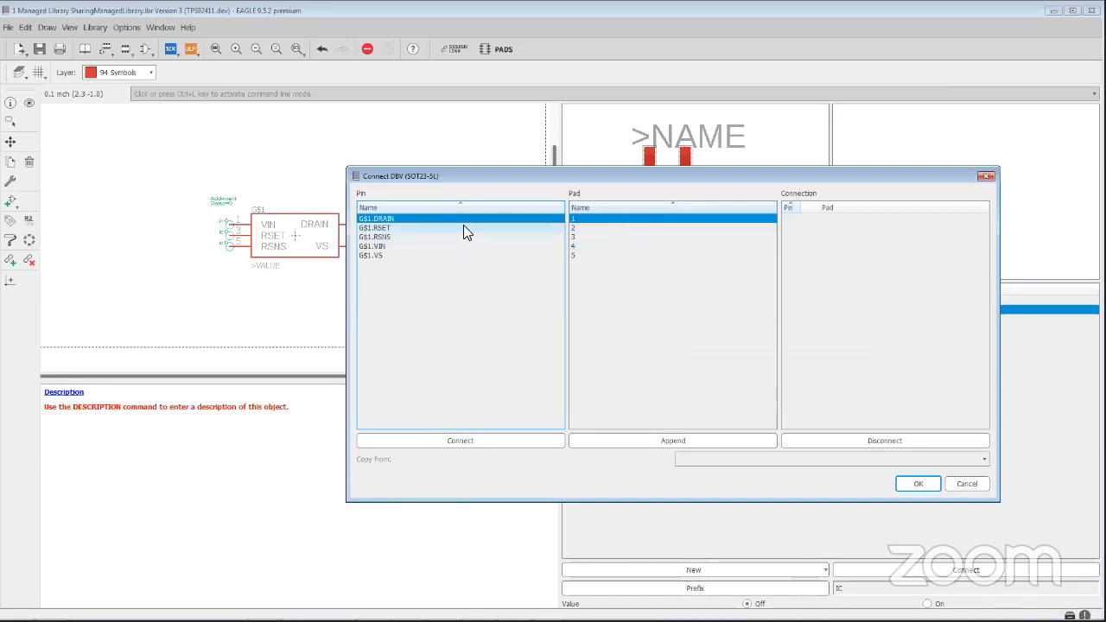
pyautogui.click(583, 246)
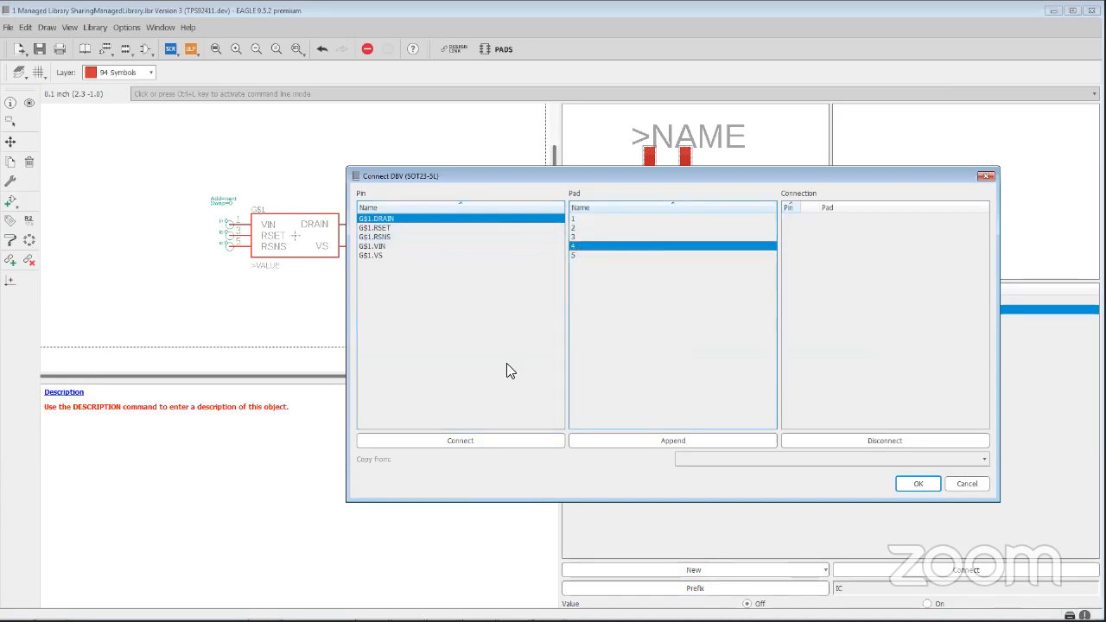
pyautogui.click(508, 443)
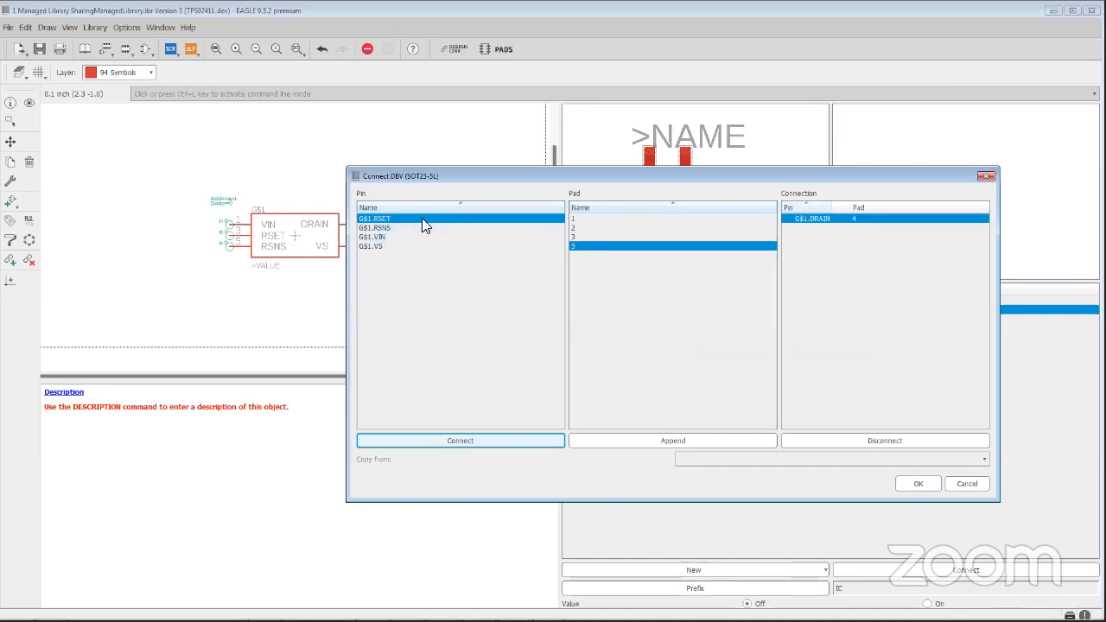
# Connect the RSET pin to pad 1 and the RSNS pin to pad 5.
pyautogui.click(583, 219)
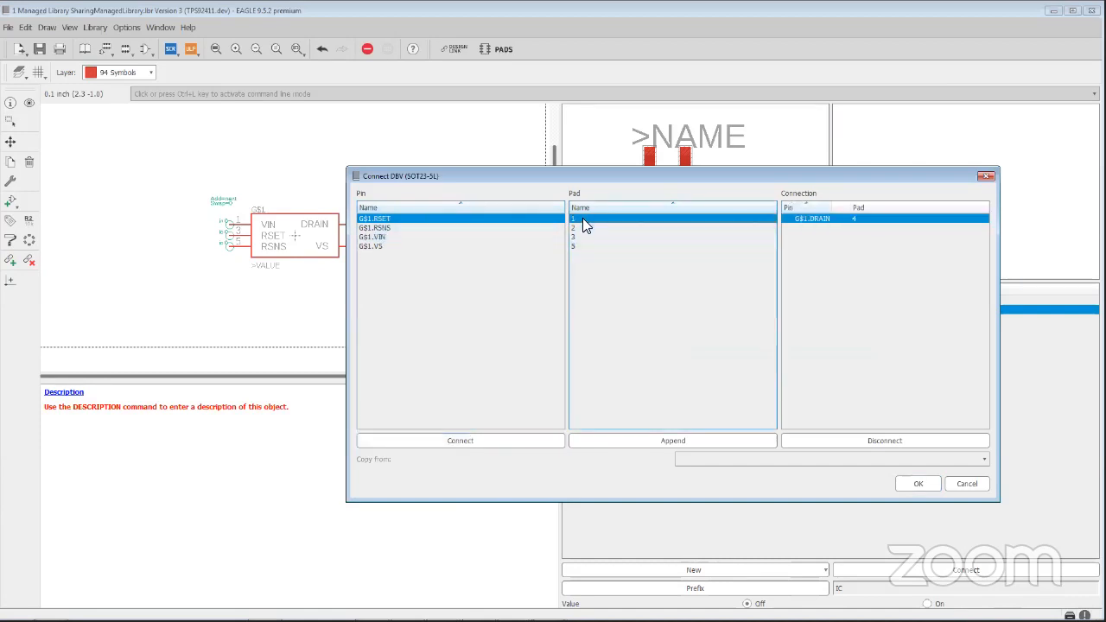
pyautogui.click(530, 442)
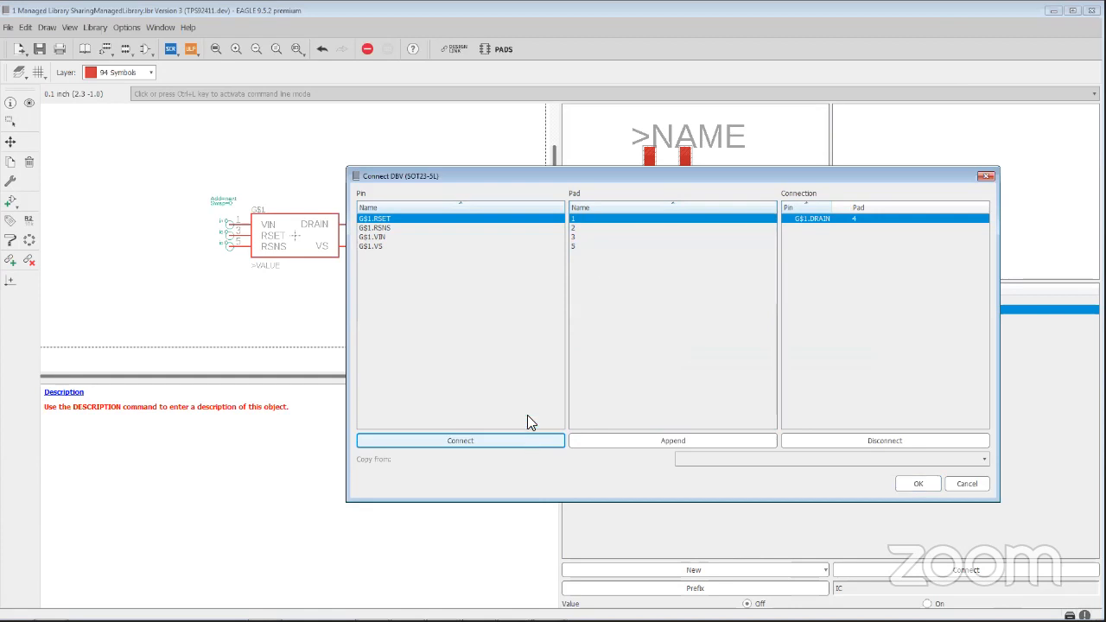
pyautogui.click(586, 237)
pyautogui.click(522, 440)
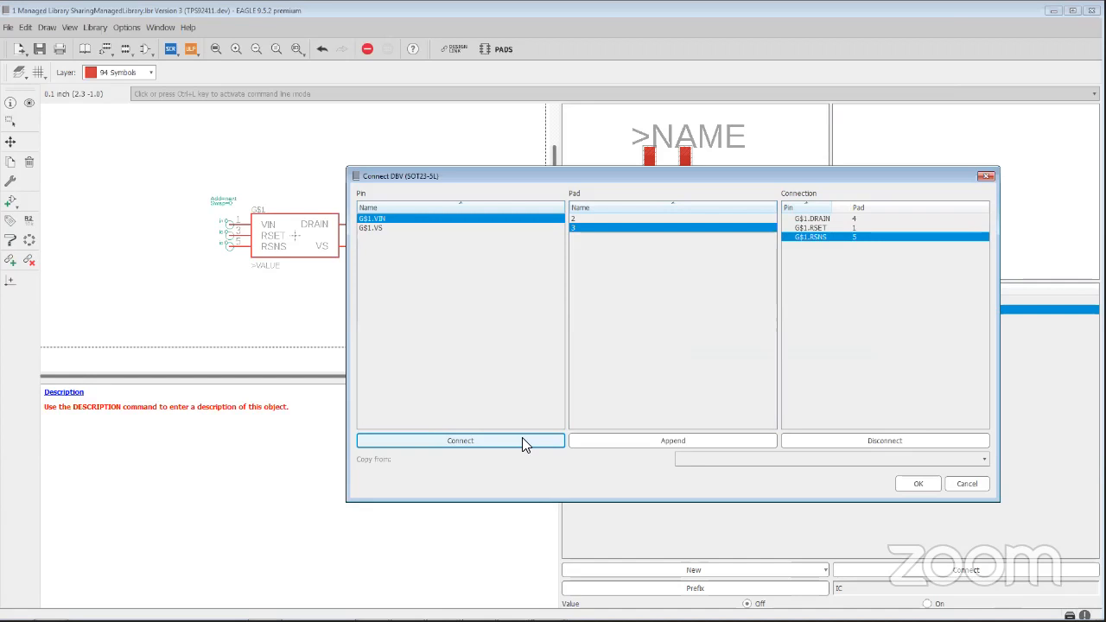
# Connect the VIN pin to pad 3 and the VS pin to pad 2, and accept the DBV connections.
pyautogui.click(485, 442)
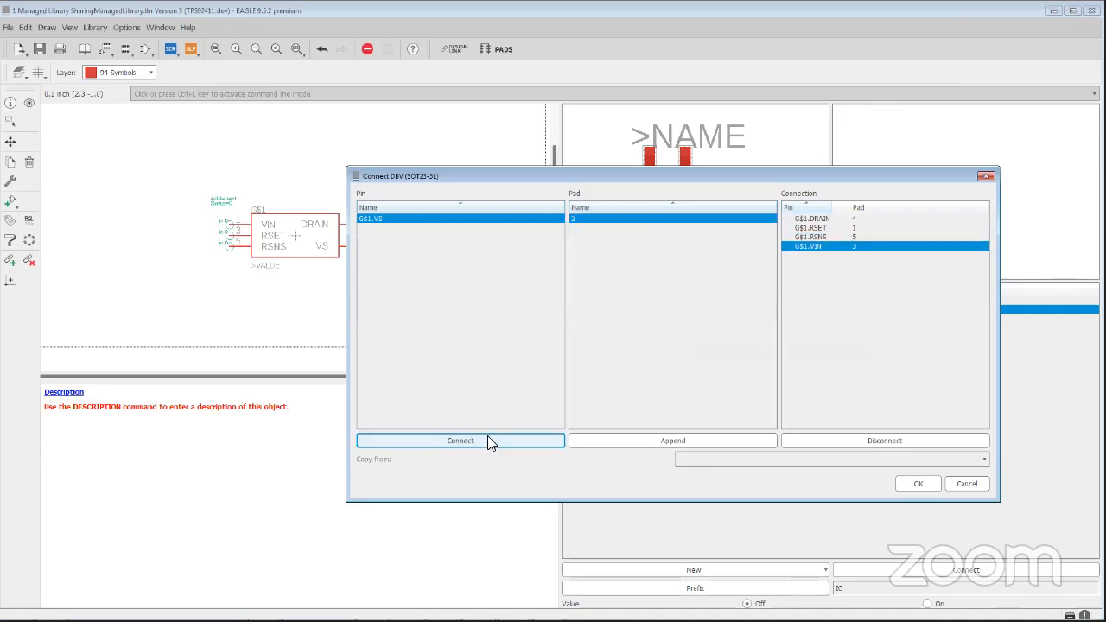
pyautogui.click(490, 441)
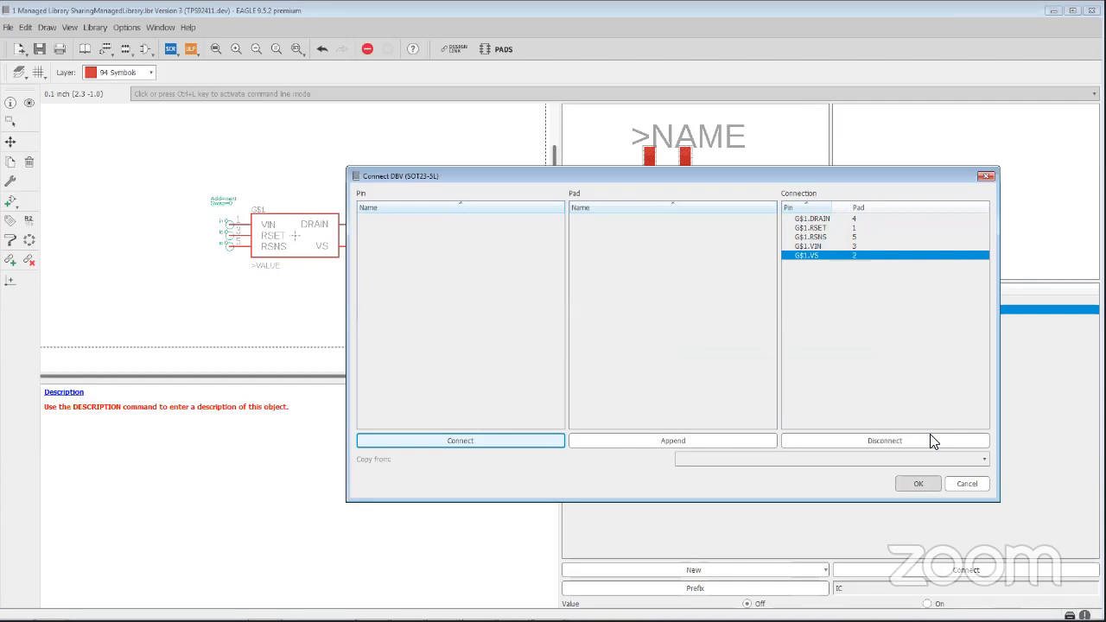
pyautogui.click(919, 484)
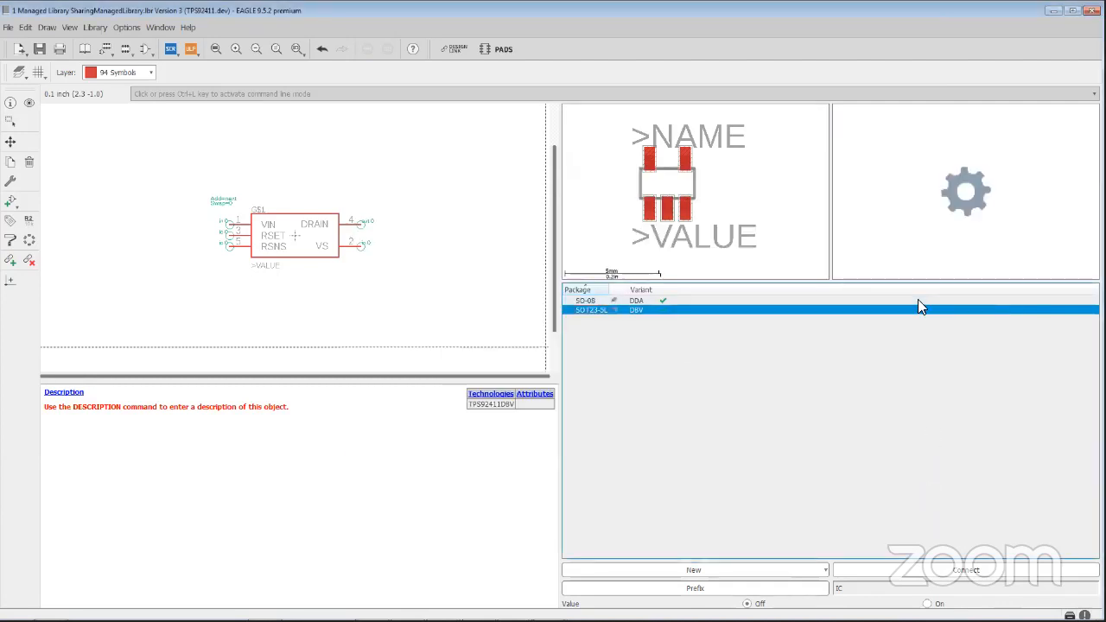
# Open the device description and enter the bold HTML heading "TPS4211" with the paragraph "Offline LED Driver" below it.
pyautogui.click(79, 393)
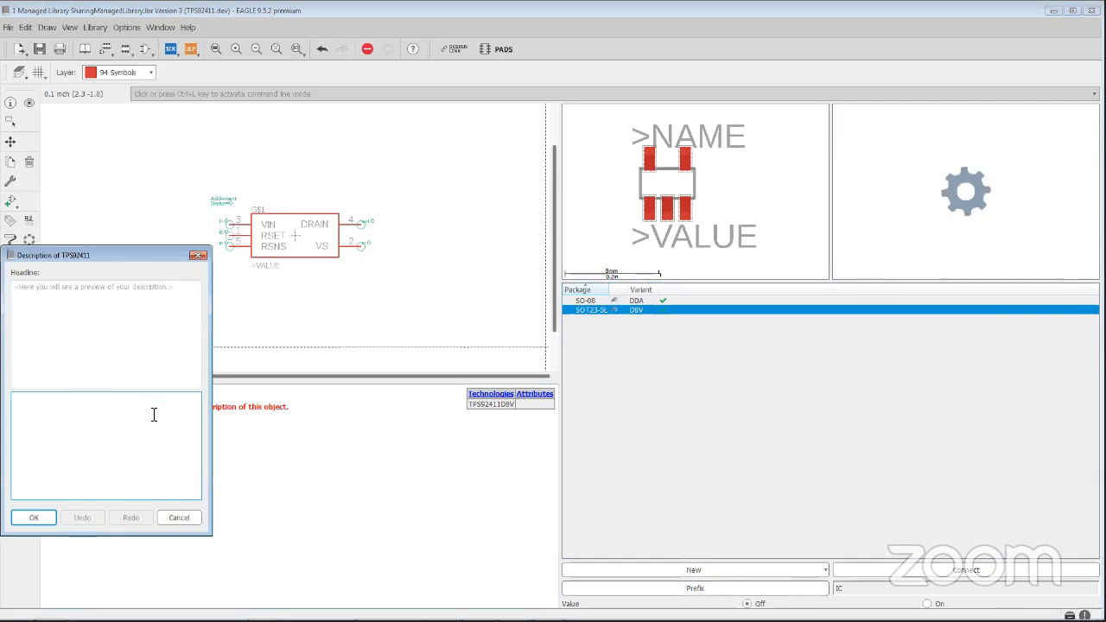
pyautogui.click(132, 400)
pyautogui.write('<b>TPS')
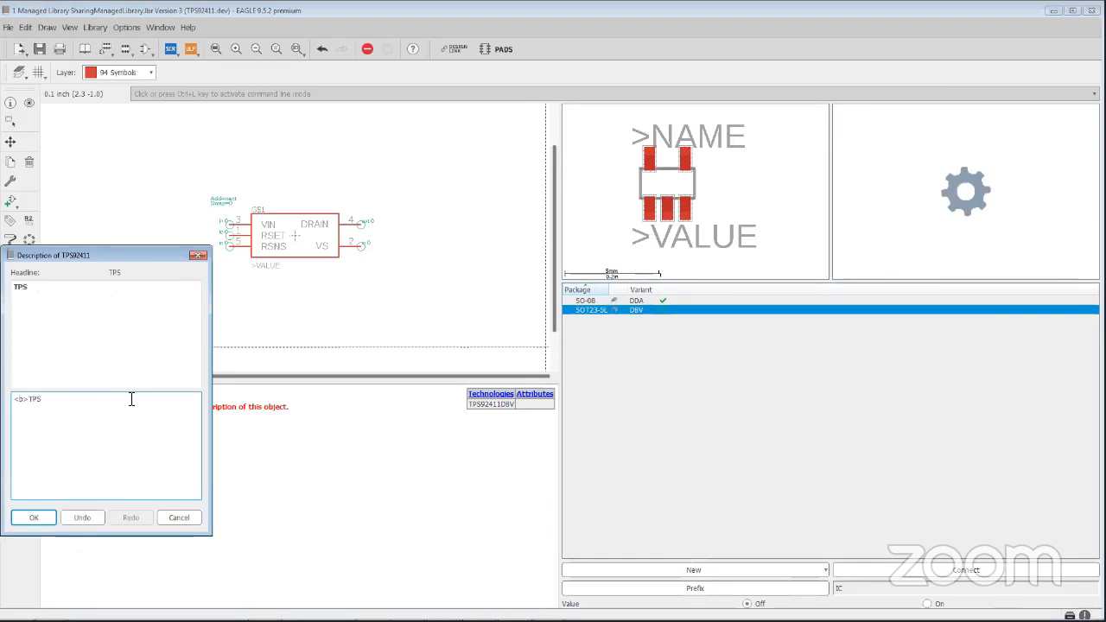
pyautogui.write('421')
pyautogui.write('1<')
pyautogui.write('/b>')
pyautogui.write('<')
pyautogui.write('p> Offline')
pyautogui.write(' LED Driver')
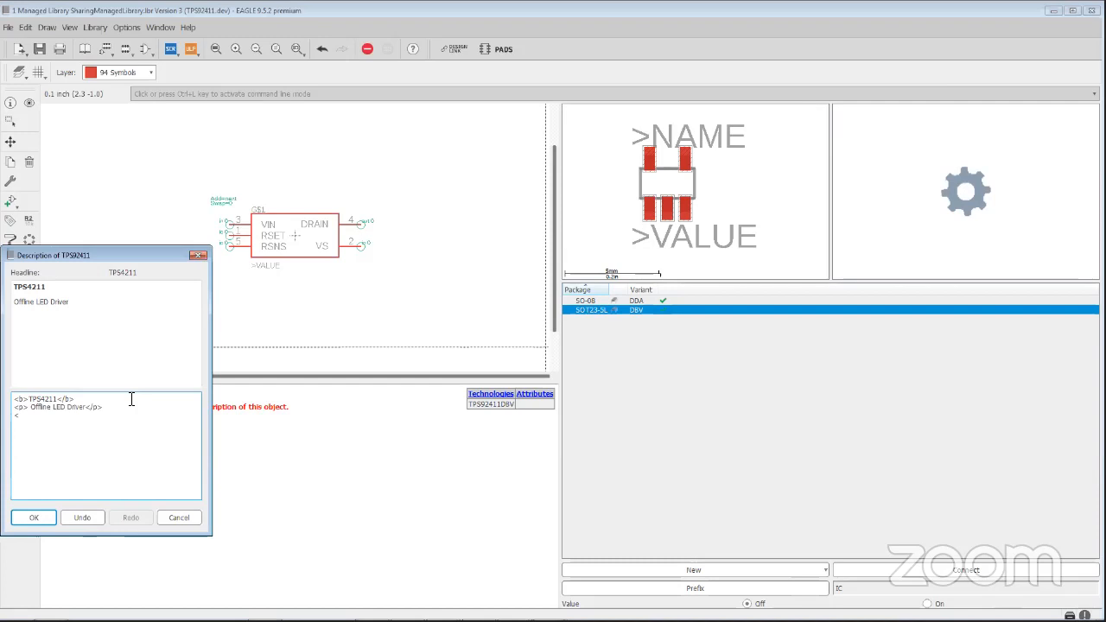
# Start an HTML link in the description and paste the tps92411.pdf datasheet address copied from the browser as its target.
pyautogui.write('a href="')
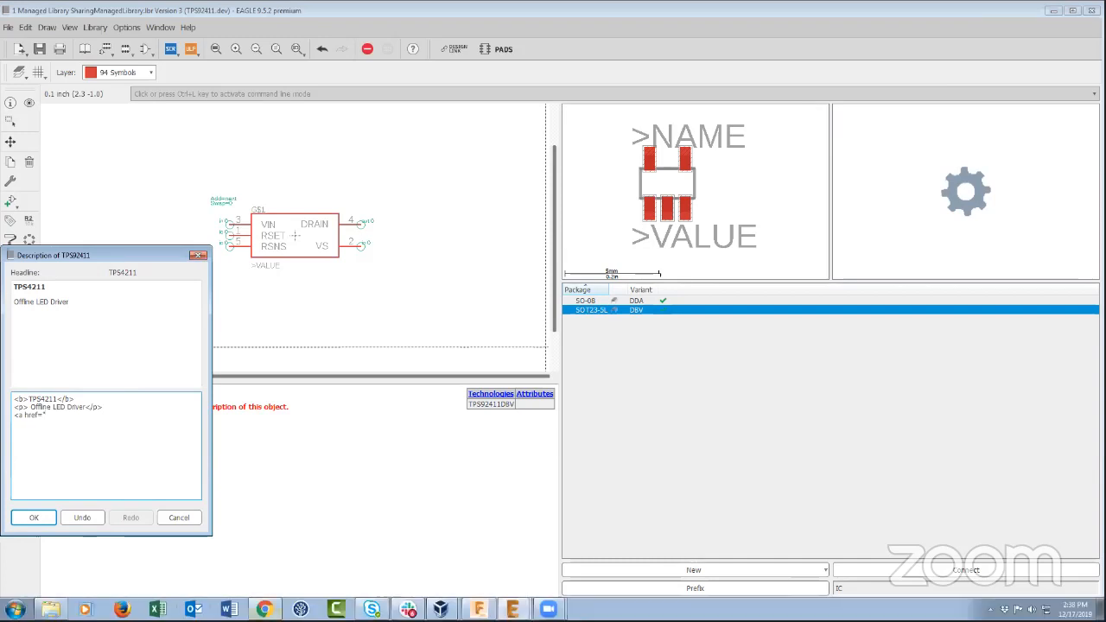
pyautogui.click(264, 610)
pyautogui.moveTo(269, 35); pyautogui.dragTo(130, 45)
pyautogui.hotkey('ctrl', 'c')
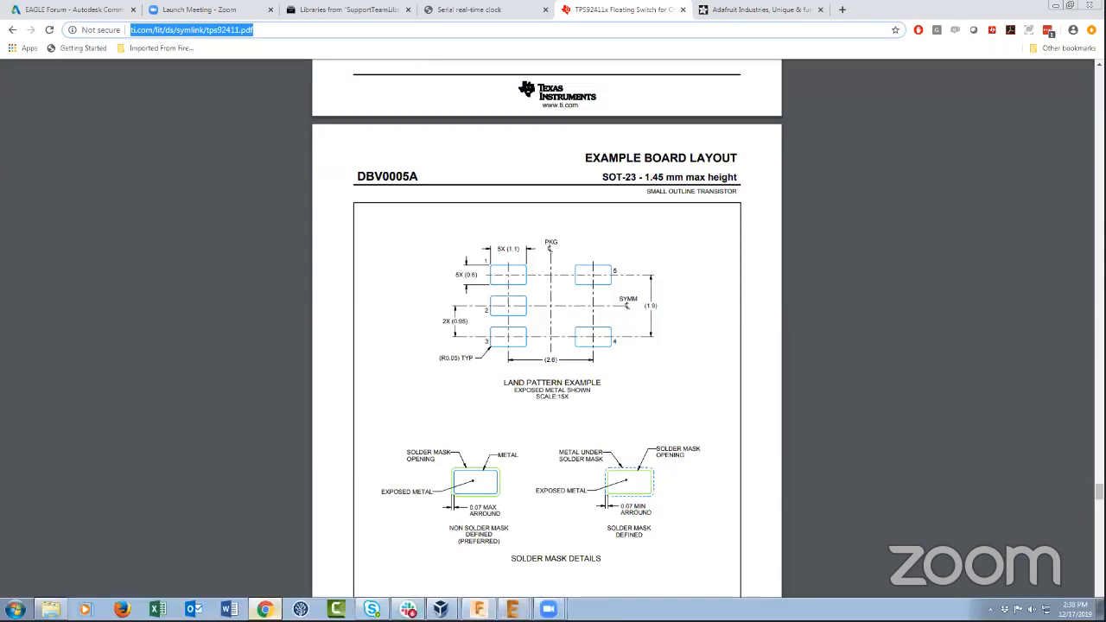
pyautogui.click(265, 610)
pyautogui.hotkey('ctrl', 'v')
pyautogui.write('"')
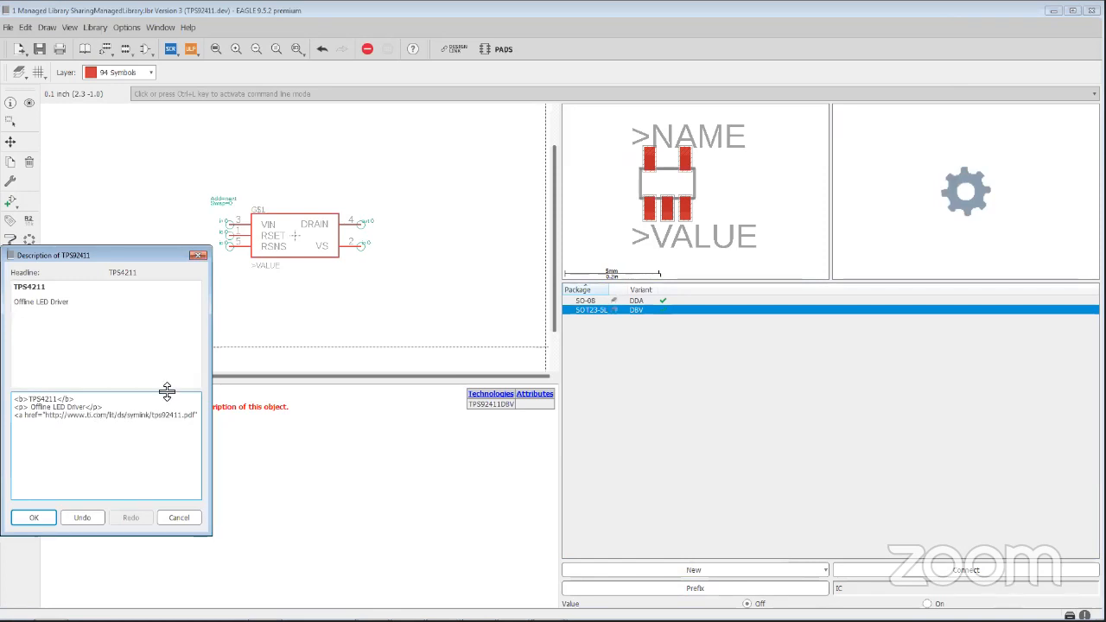
# Finish the tps92411.pdf link with the text "Datasheet" and accept the device description.
pyautogui.press('BackSpace')
pyautogui.press('BackSpace')
pyautogui.press('BackSpace')
pyautogui.press('BackSpace')
pyautogui.press('BackSpace')
pyautogui.press('BackSpace')
pyautogui.press('BackSpace')
pyautogui.press('BackSpace')
pyautogui.press('BackSpace')
pyautogui.press('BackSpace')
pyautogui.press('BackSpace')
pyautogui.press('BackSpace')
pyautogui.press('BackSpace')
pyautogui.write('tps92411.pdf">Data')
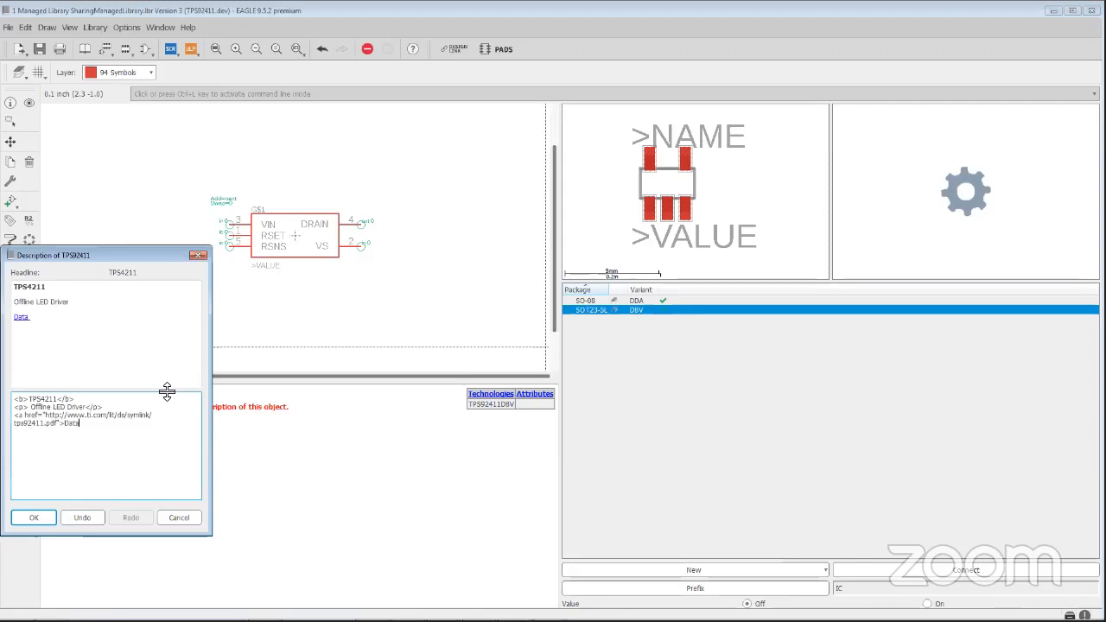
pyautogui.write('sheet</a>')
pyautogui.click(36, 520)
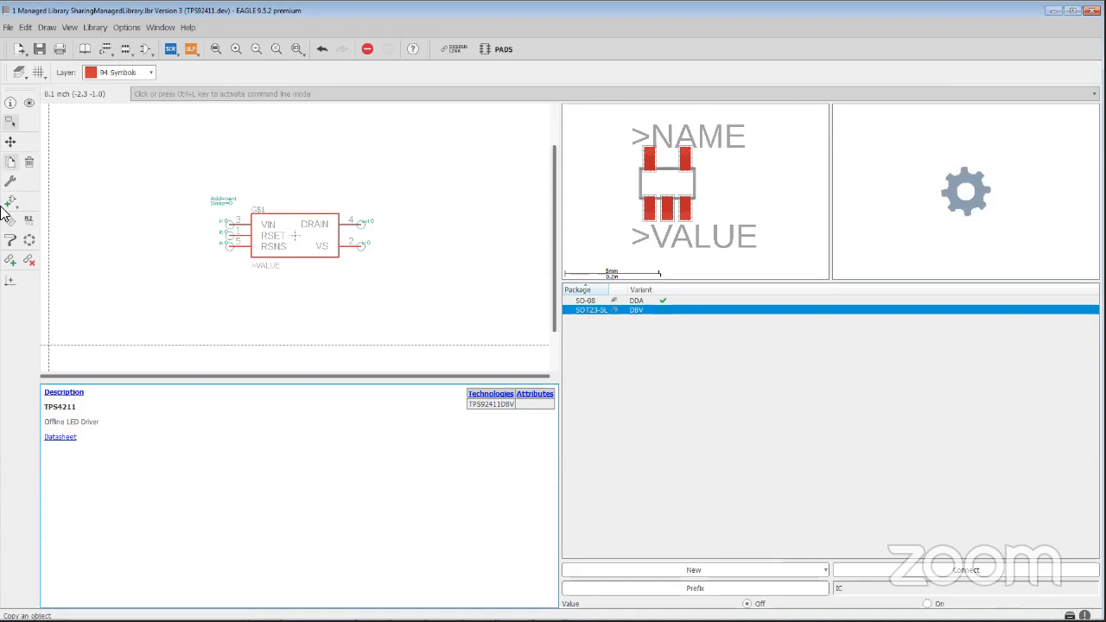
# Save the library and create a new version of the managed library.
pyautogui.click(40, 50)
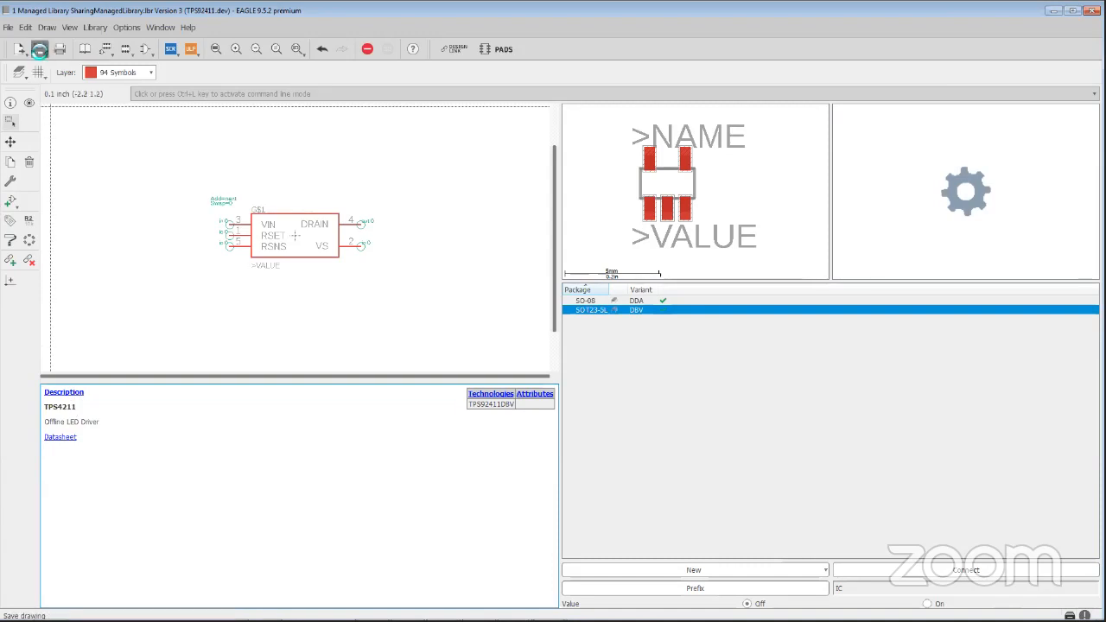
pyautogui.click(95, 28)
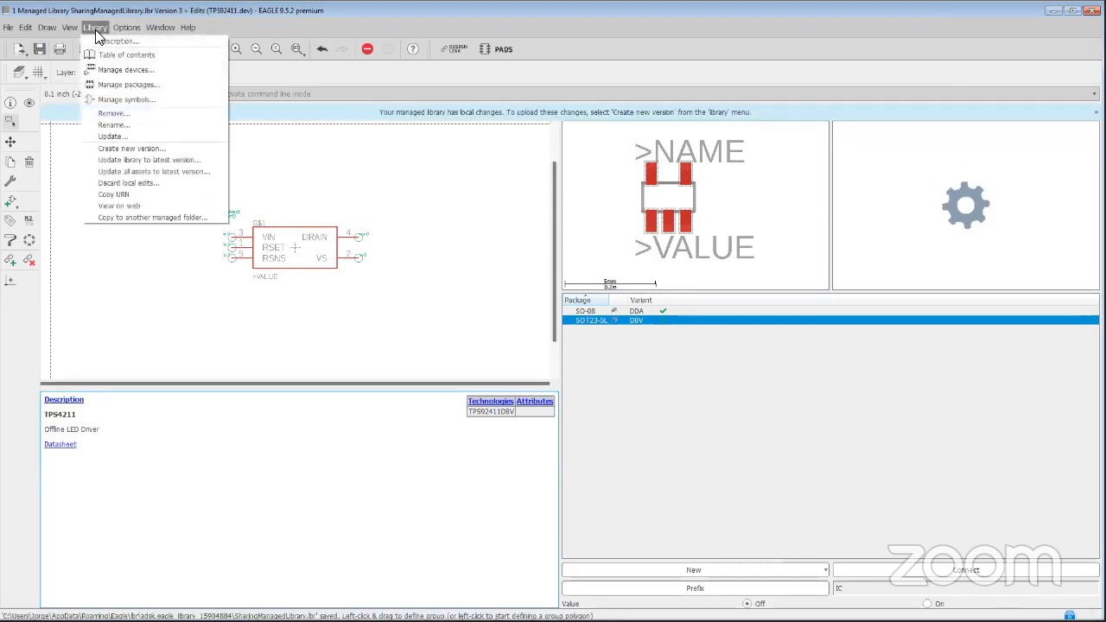
pyautogui.click(133, 149)
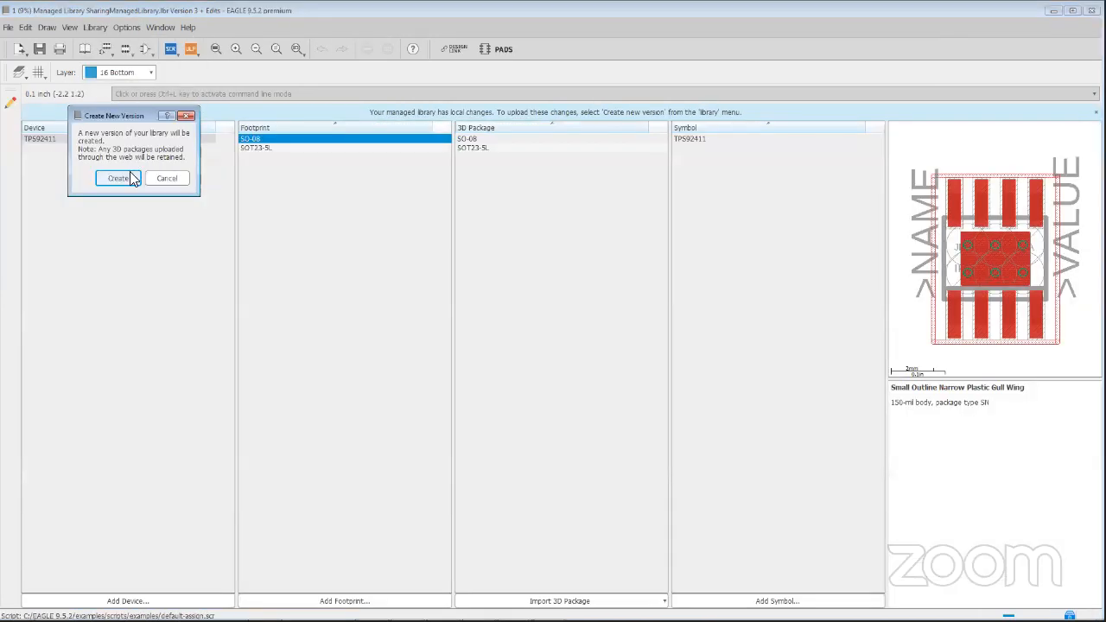
pyautogui.click(130, 175)
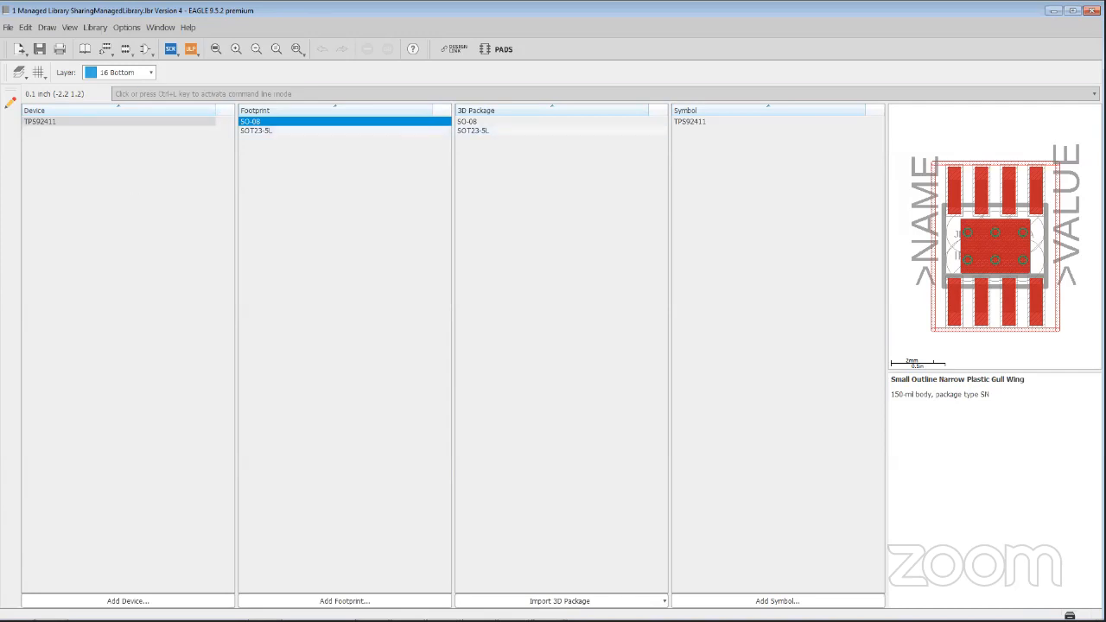
# Minimize the library editor, switch to the EAGLE Control Panel and collapse the SupportTeamLibs library folder.
pyautogui.click(1054, 10)
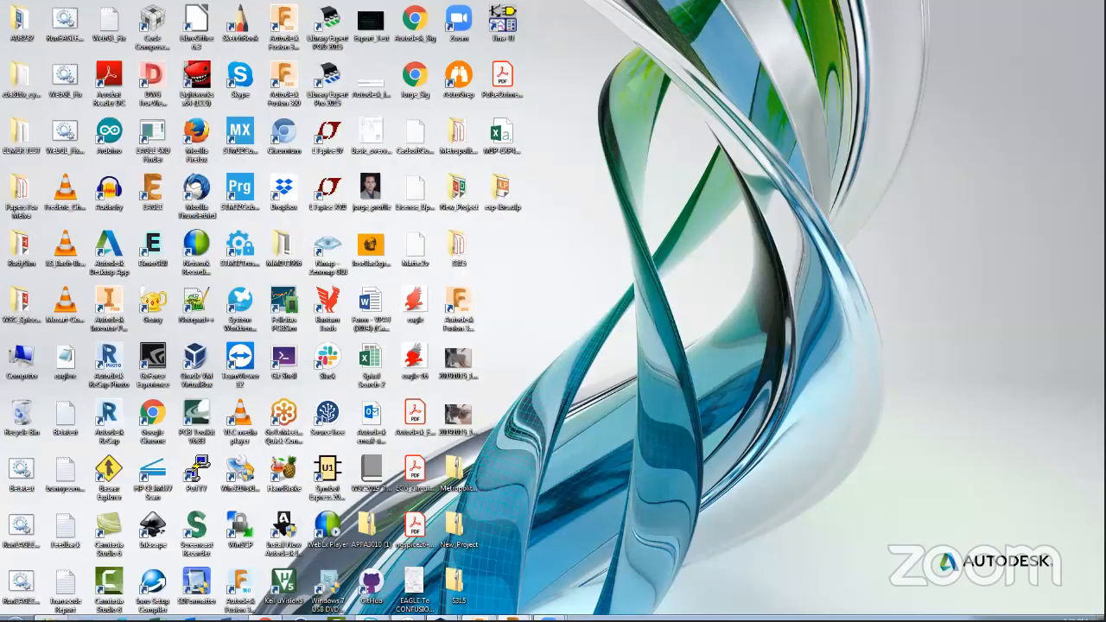
pyautogui.moveTo(512, 609)
pyautogui.click(432, 559)
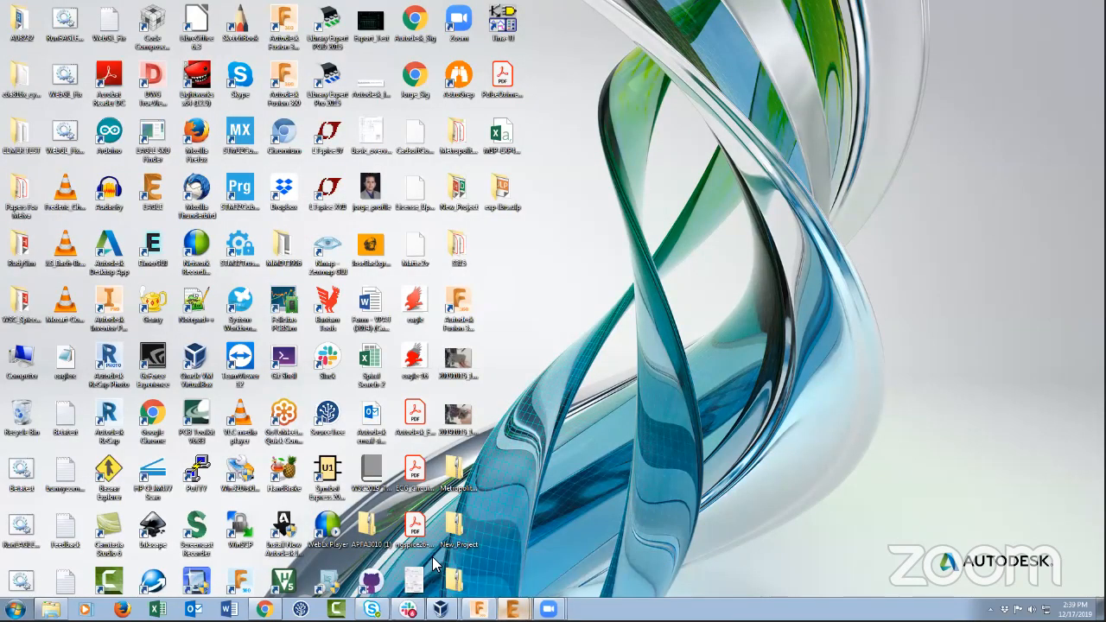
pyautogui.click(23, 87)
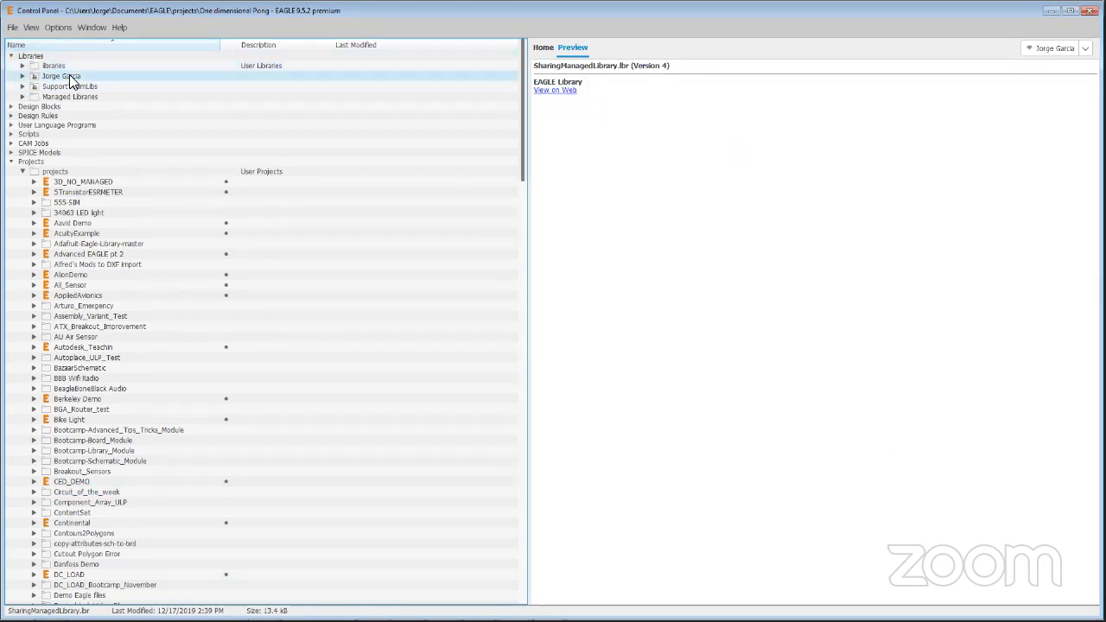
# Expand the SupportTeamLibs folder, collapse the contents of SharingManagedLibrary.lbr and look over the shared libraries.
pyautogui.click(24, 86)
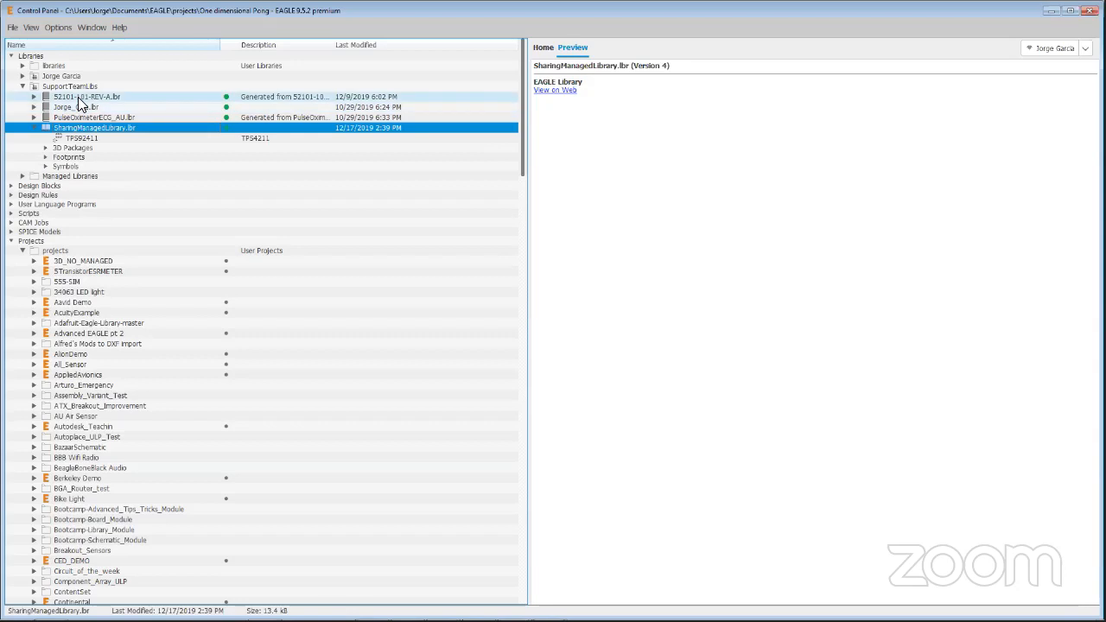
pyautogui.click(36, 127)
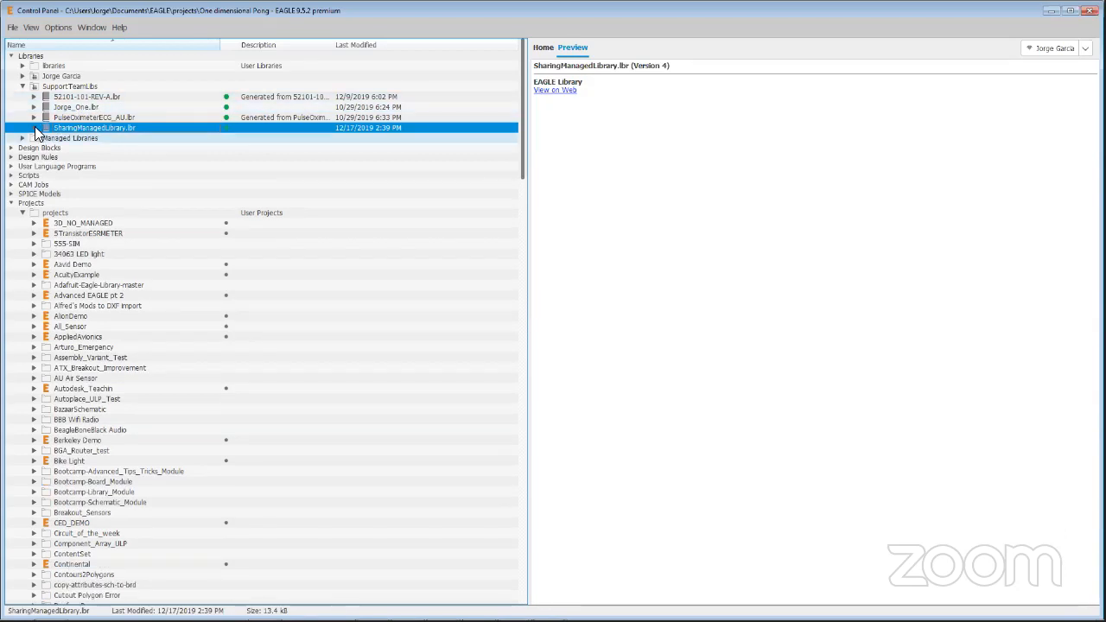
pyautogui.click(81, 99)
pyautogui.click(83, 128)
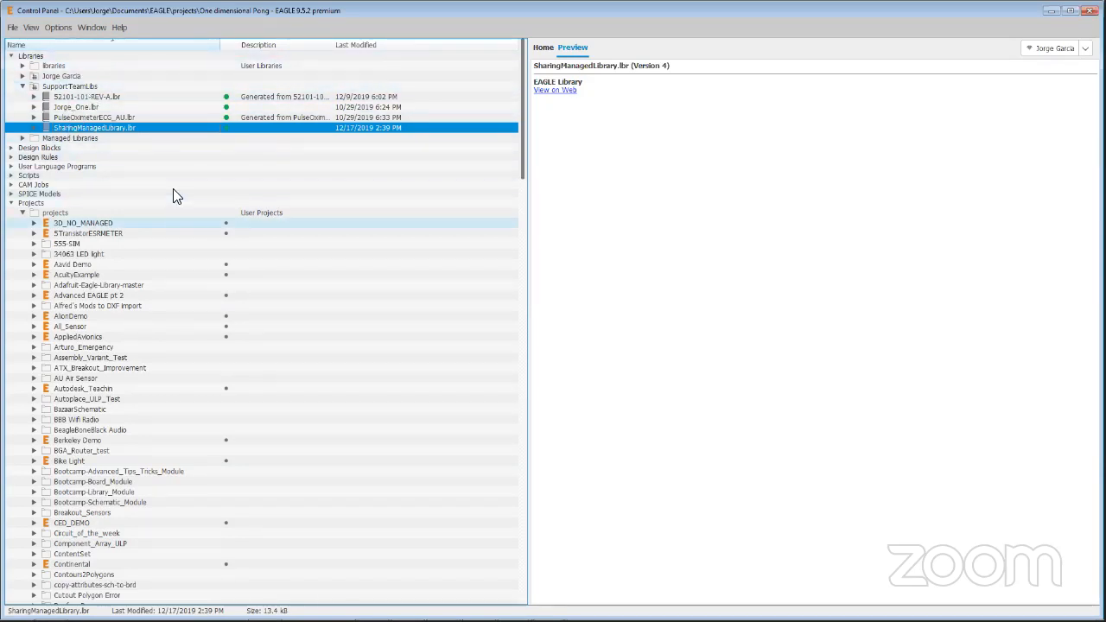
# Expand the 5TransistorESRMETER project and open the ESRMETER.sch schematic.
pyautogui.click(35, 233)
pyautogui.click(89, 254)
pyautogui.doubleClick(88, 254)
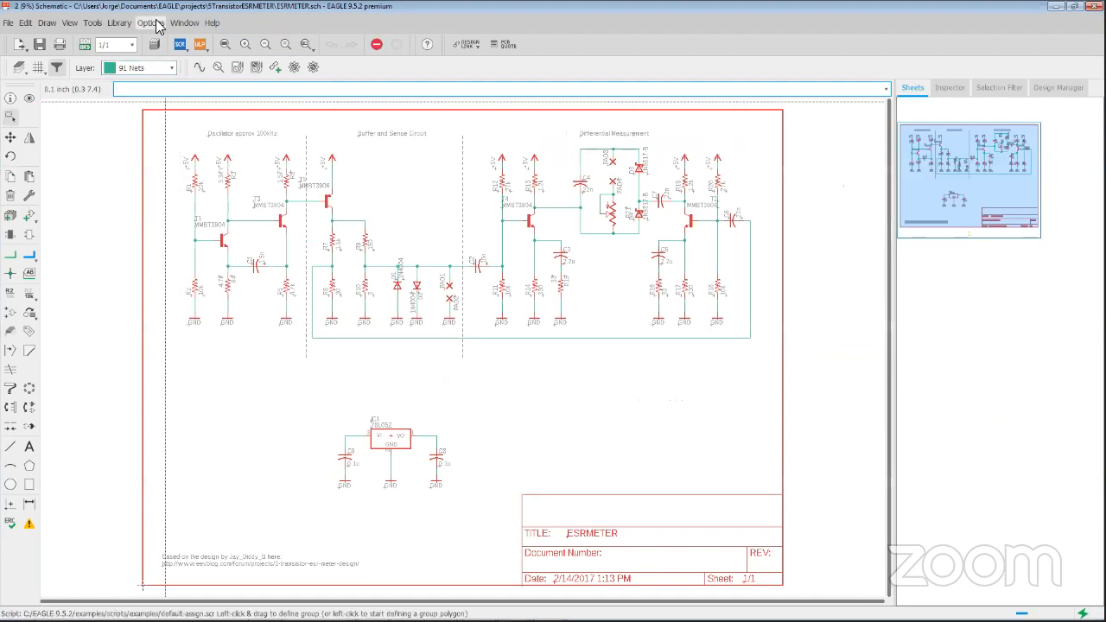
# Browse the available libraries in the Library Manager, sorted by managed folder, for SupportTeamLibs entries, and close the manager.
pyautogui.click(158, 27)
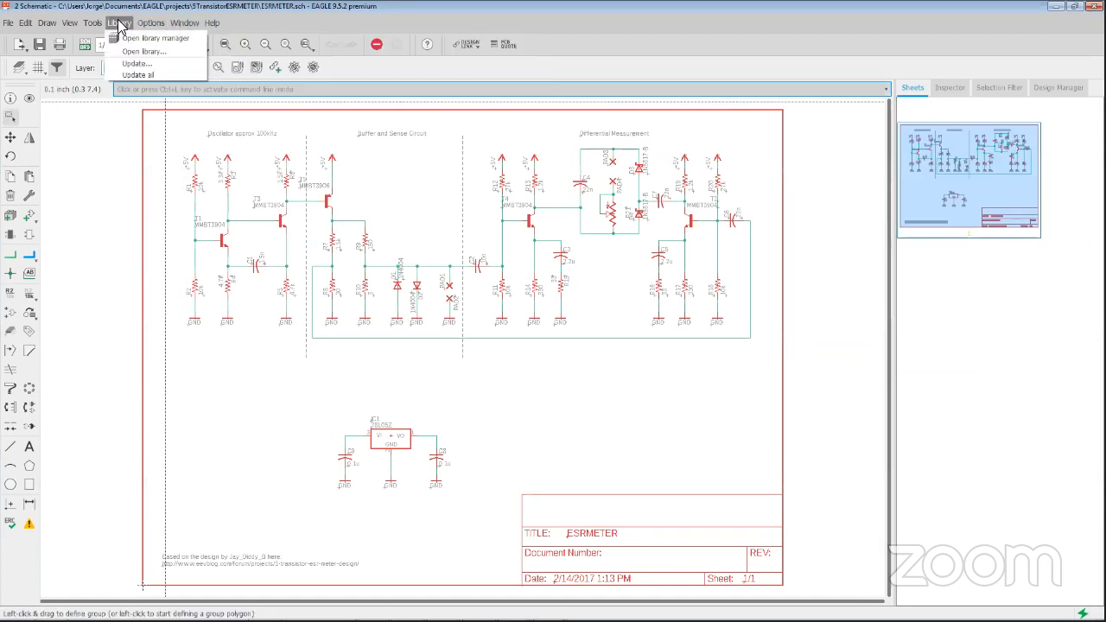
pyautogui.click(134, 38)
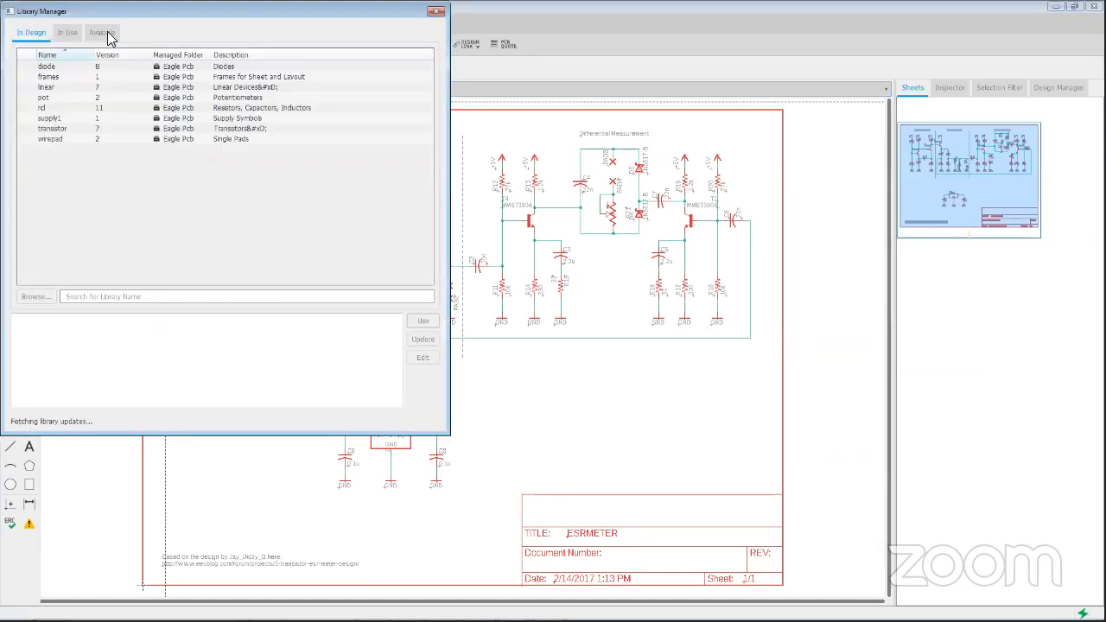
pyautogui.click(103, 33)
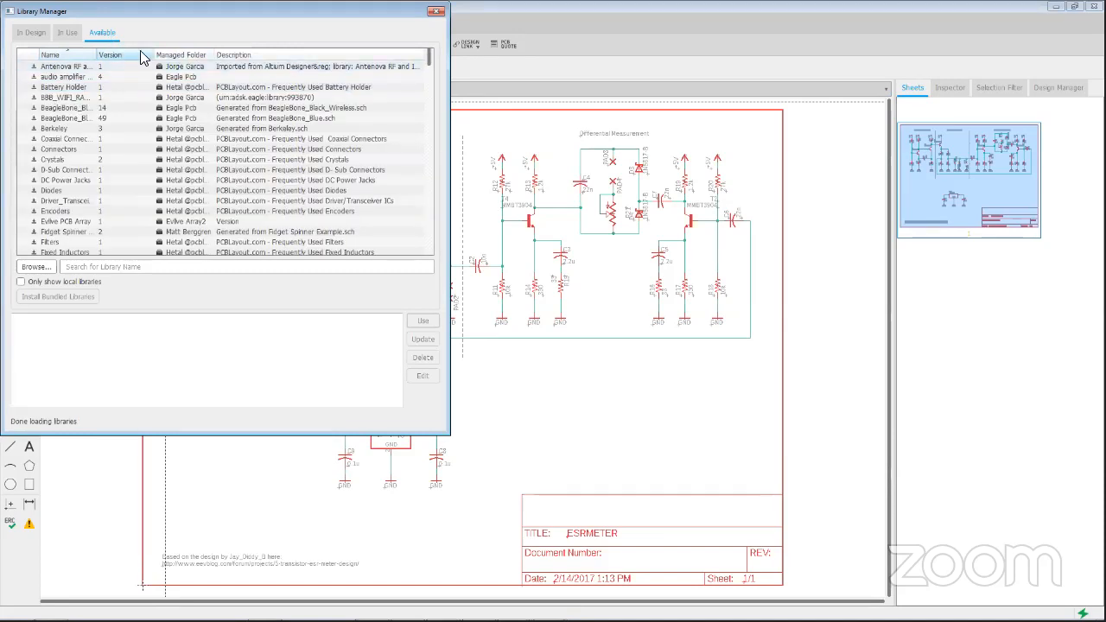
pyautogui.click(180, 56)
pyautogui.scroll(-12, 176, 79)
pyautogui.scroll(-10, 176, 79)
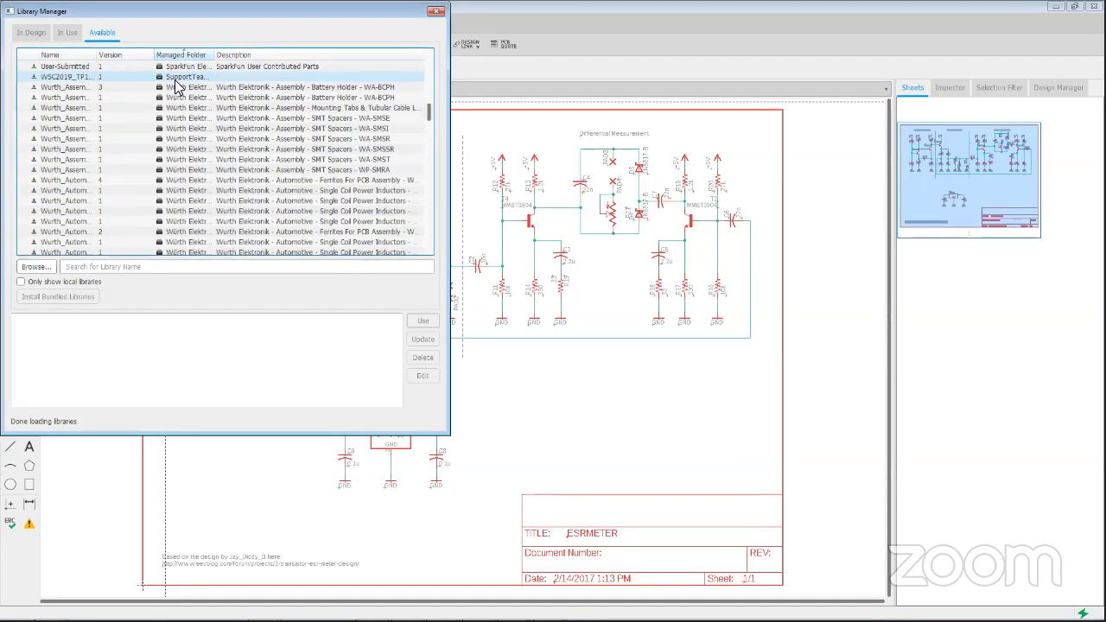
pyautogui.click(181, 78)
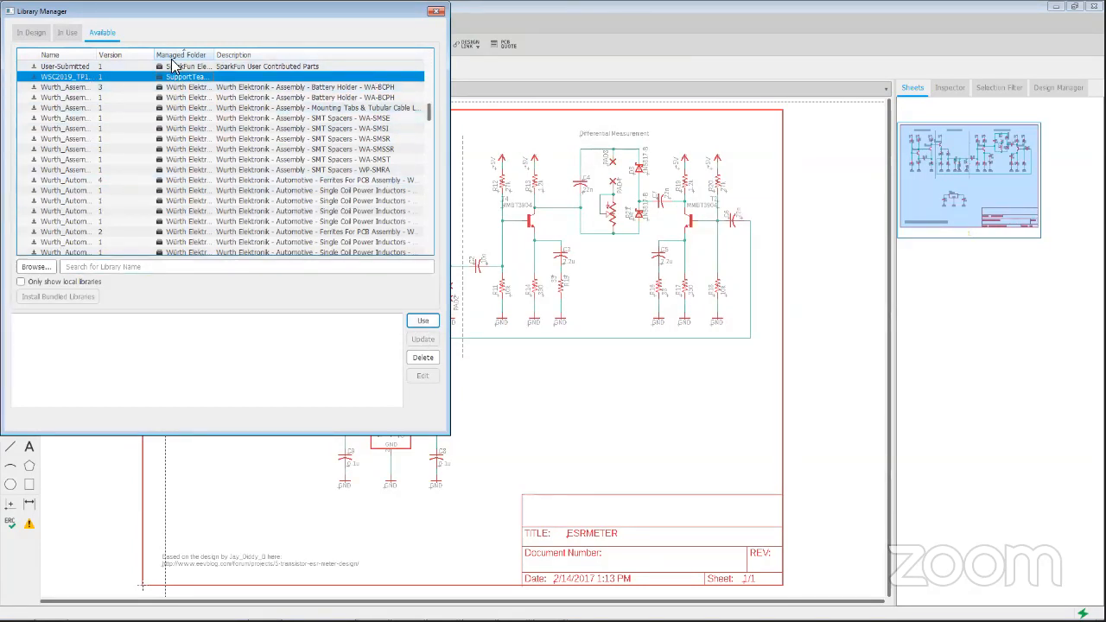
pyautogui.click(436, 12)
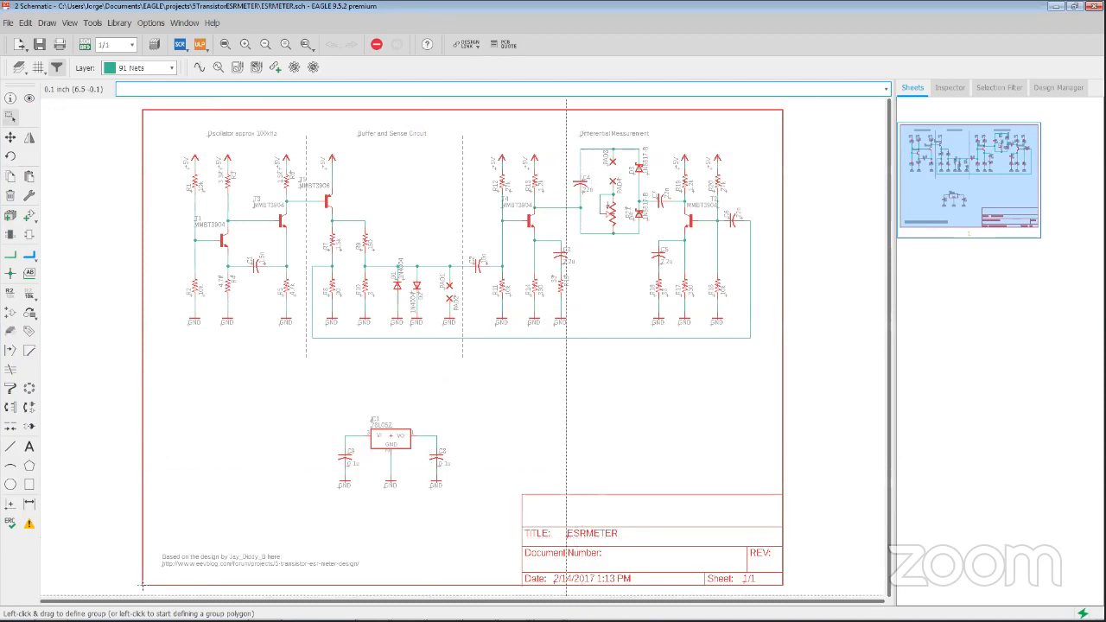
# Return to the EAGLE Control Panel, switch to Chrome and load library.io in a new tab.
pyautogui.click(512, 610)
pyautogui.click(438, 520)
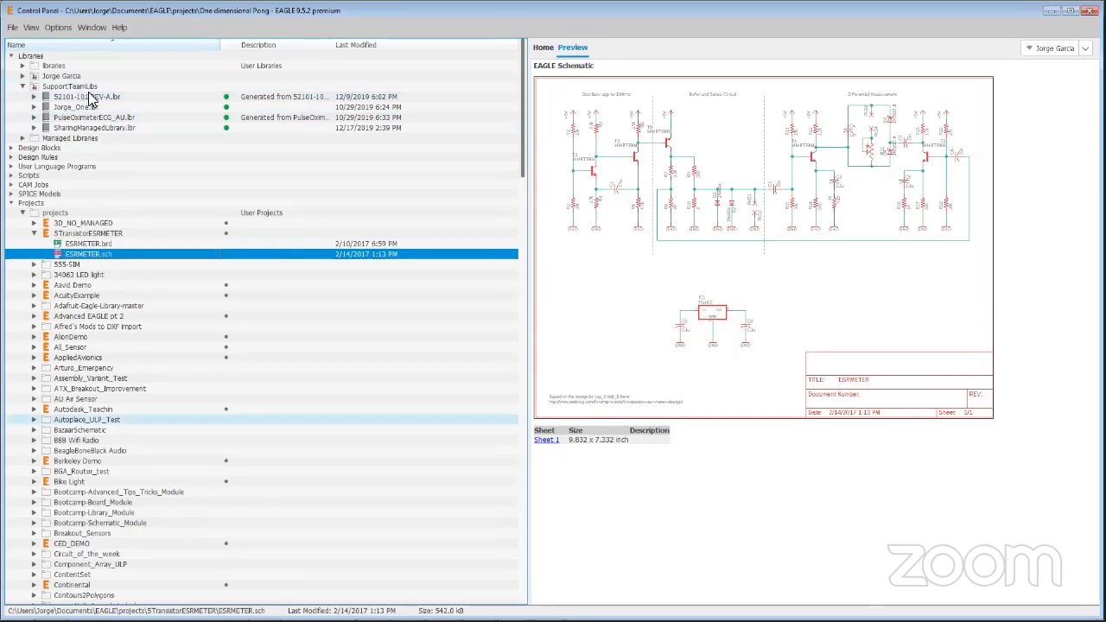
pyautogui.click(266, 615)
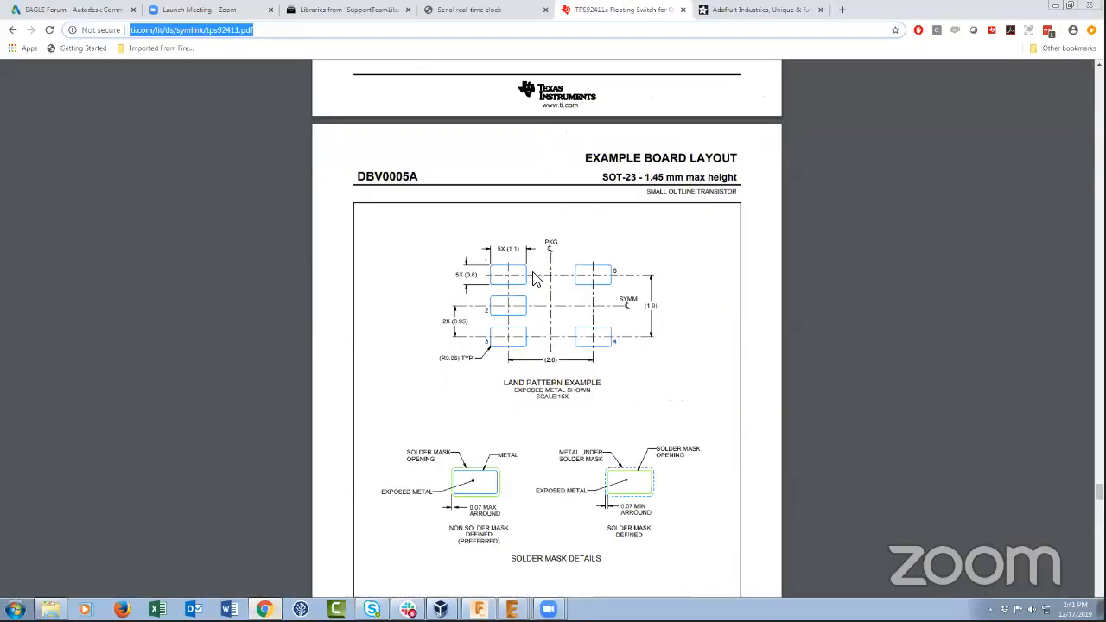
pyautogui.click(842, 10)
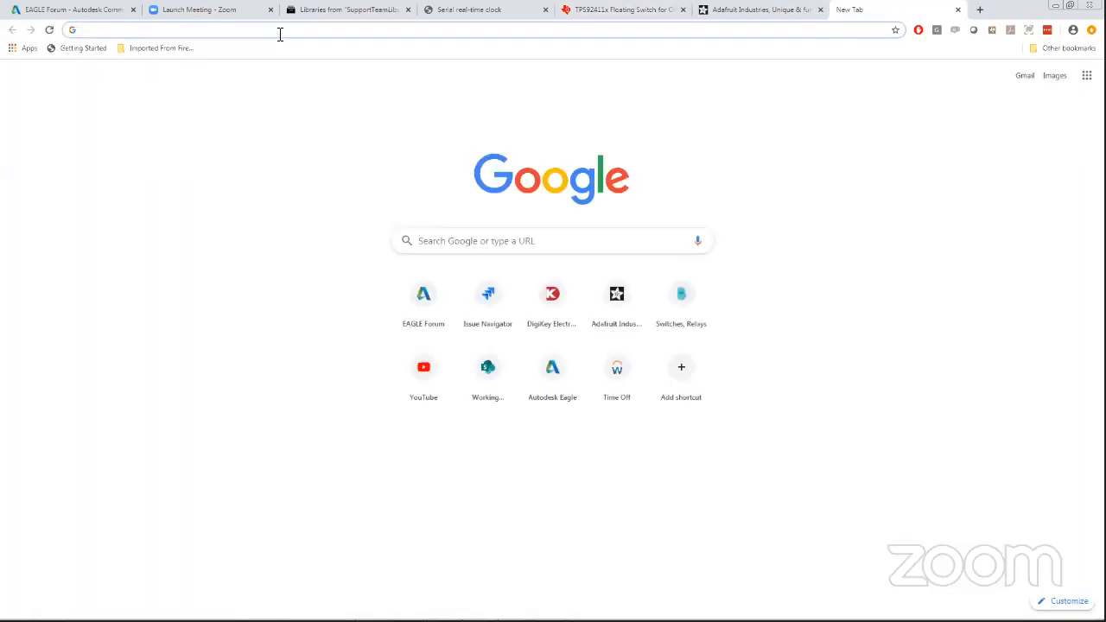
pyautogui.write('library.io')
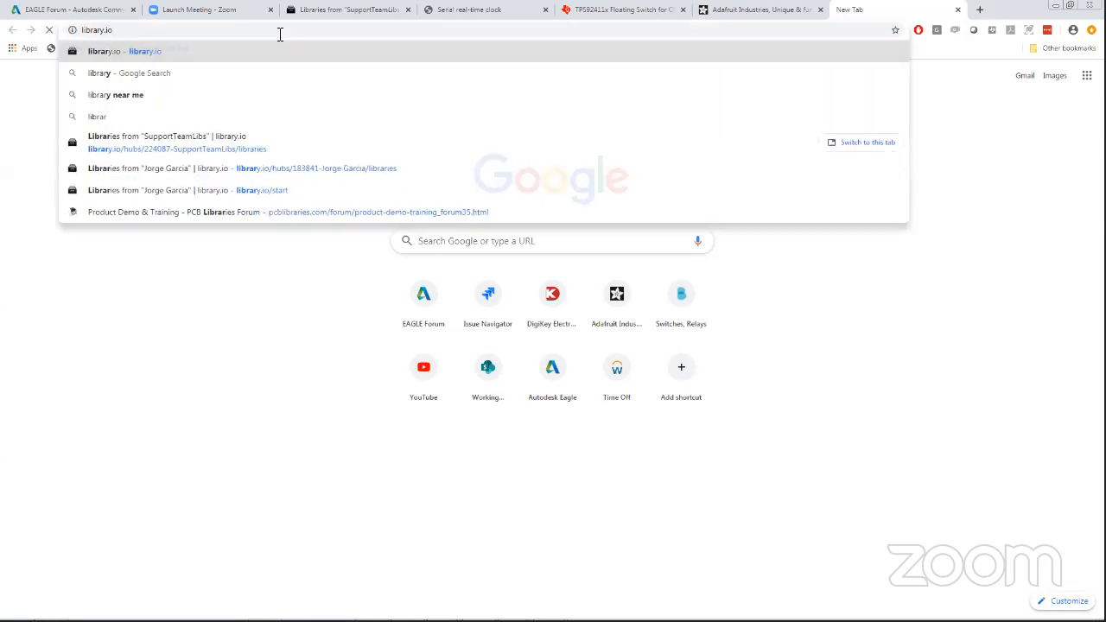
pyautogui.press('Return')
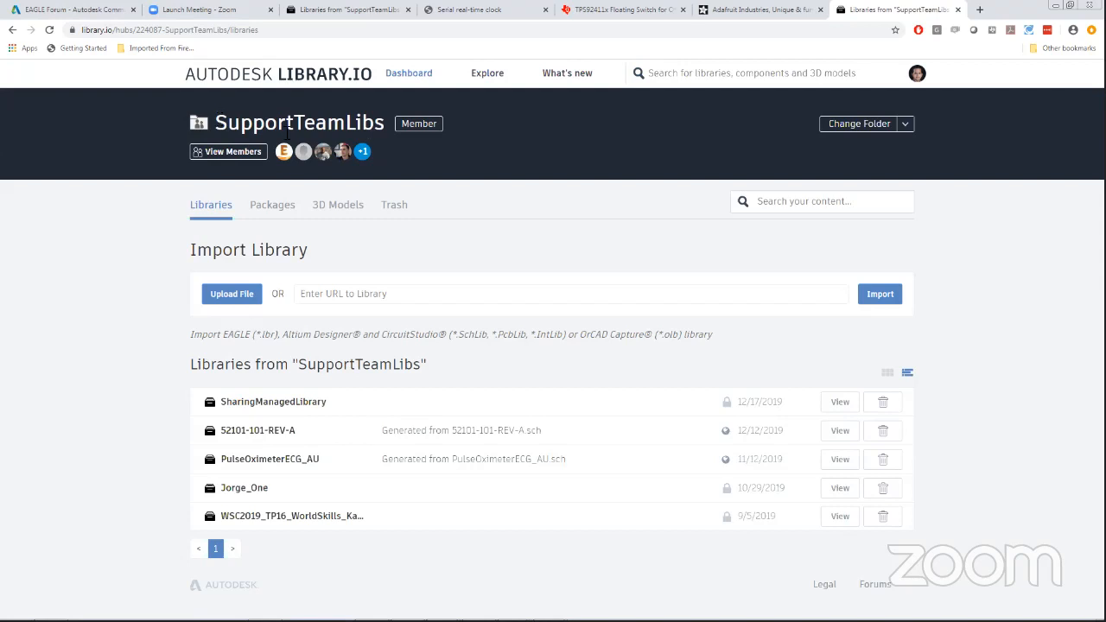
# Change to the personal managed folder and back to SupportTeamLibs, and examine the list of available folders.
pyautogui.click(906, 124)
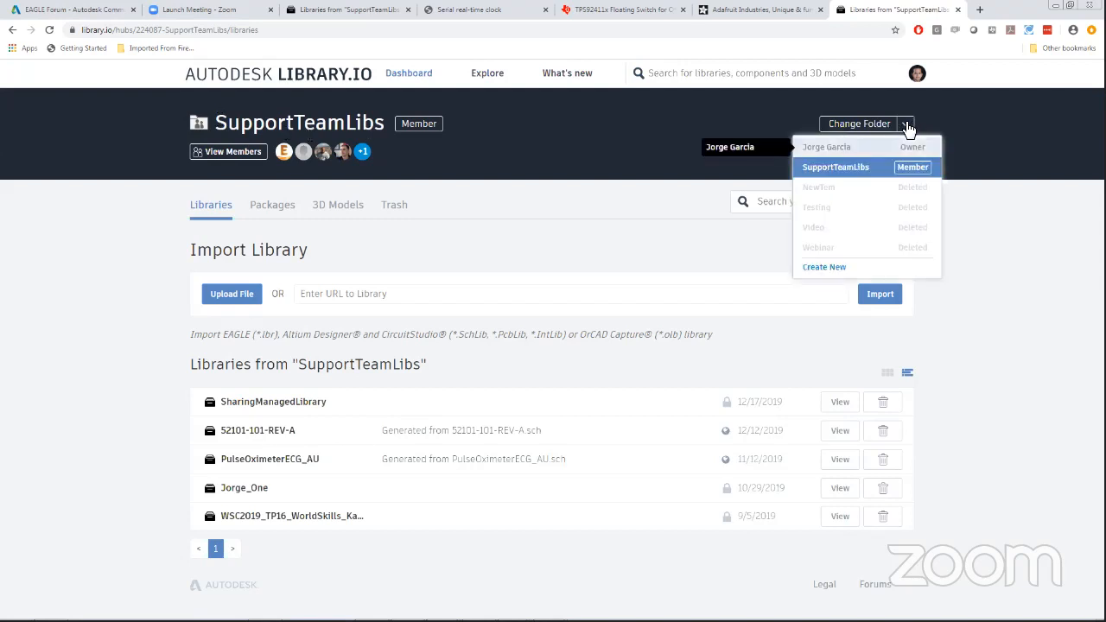
pyautogui.click(842, 147)
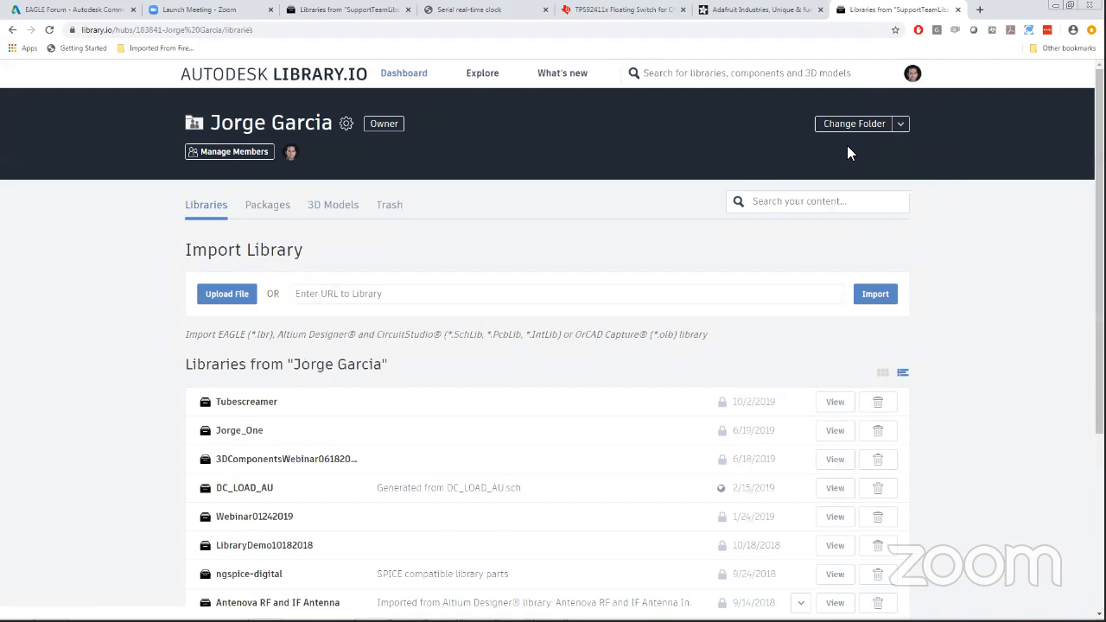
pyautogui.click(905, 125)
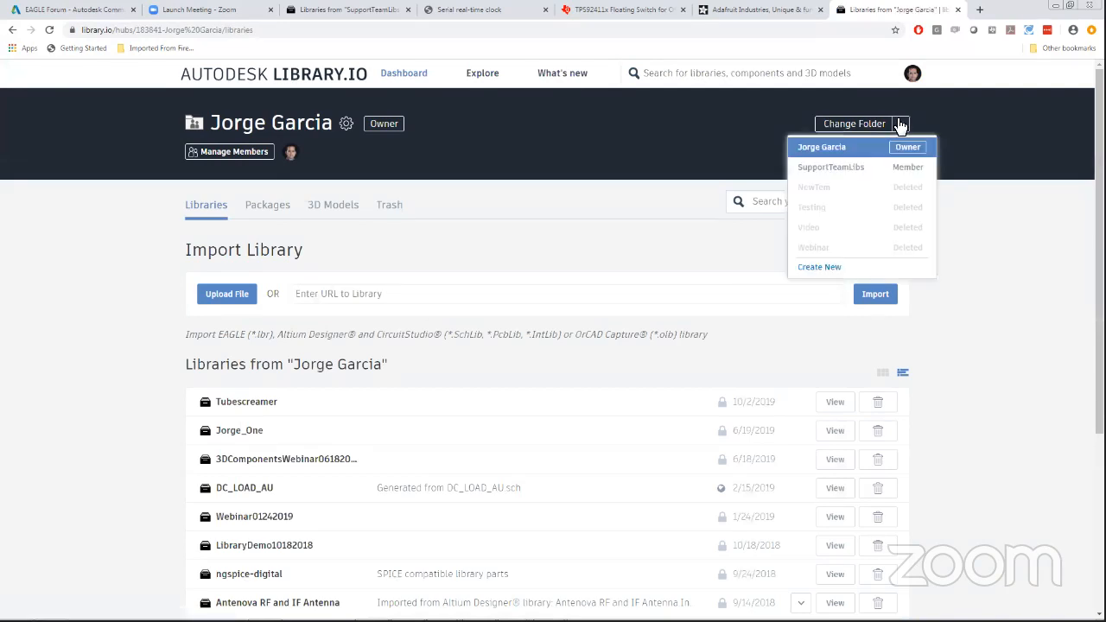
pyautogui.click(862, 169)
pyautogui.click(904, 126)
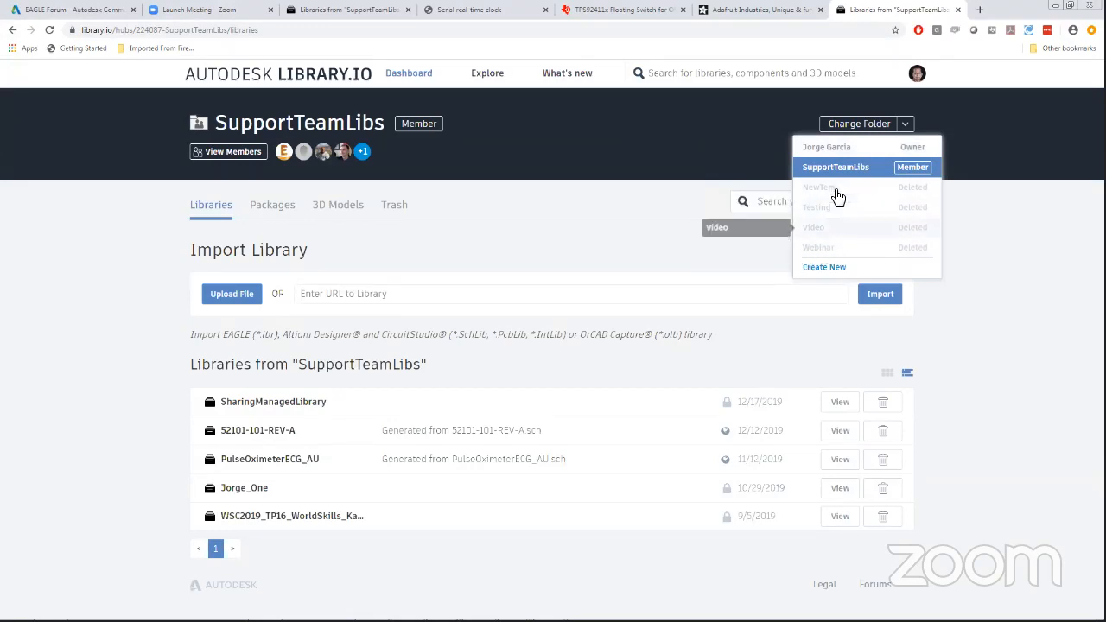
pyautogui.click(905, 124)
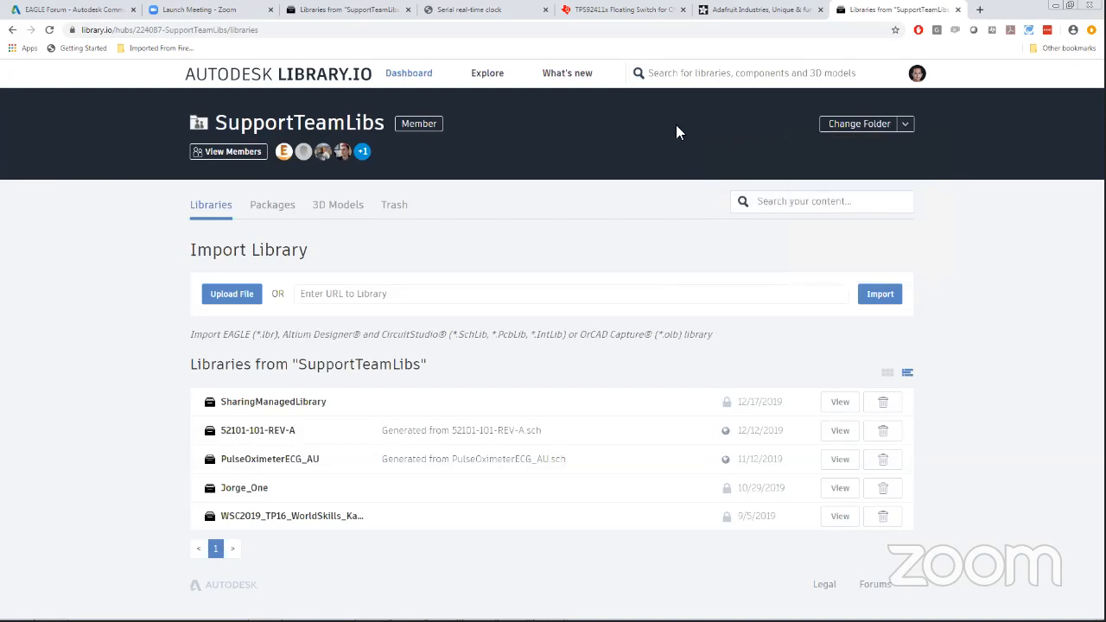
# Review the members and their roles in the SupportTeamLibs managed folder, and close the member list.
pyautogui.click(362, 158)
pyautogui.moveTo(736, 268); pyautogui.dragTo(737, 309)
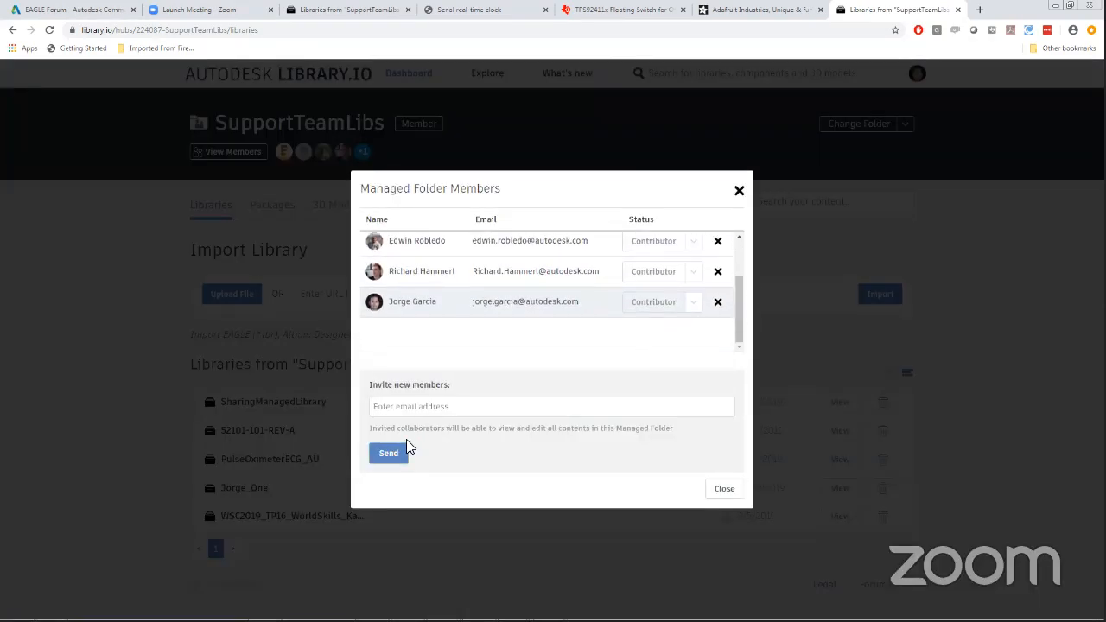
pyautogui.moveTo(739, 302); pyautogui.dragTo(735, 277)
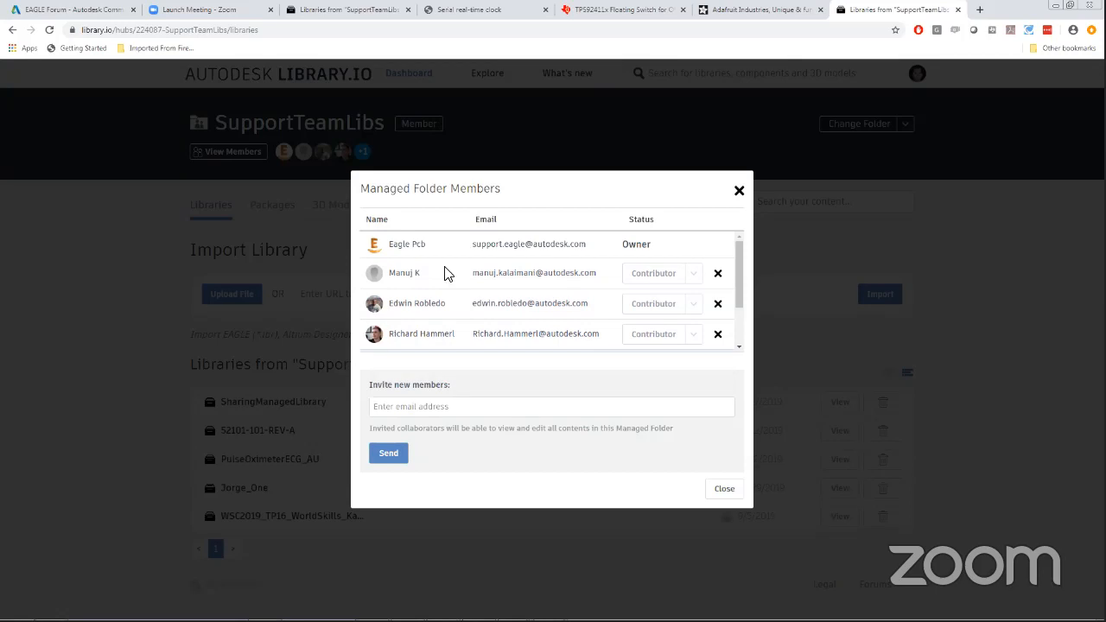
pyautogui.click(739, 191)
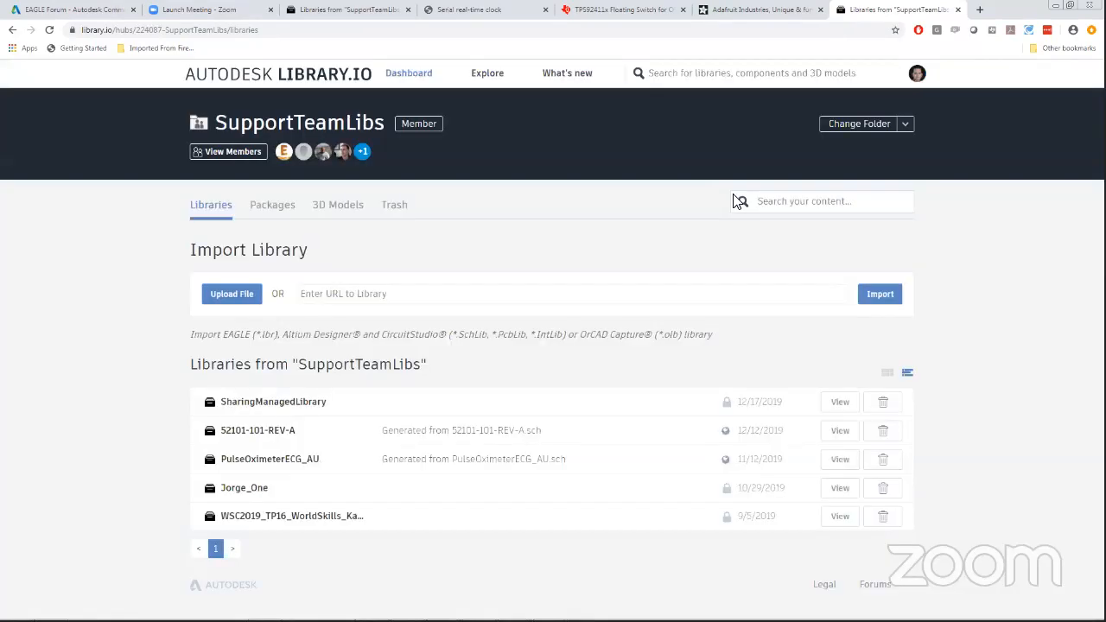
# Switch to the personal managed folder, review its members and invitation options, and close the member list.
pyautogui.click(905, 124)
pyautogui.click(860, 149)
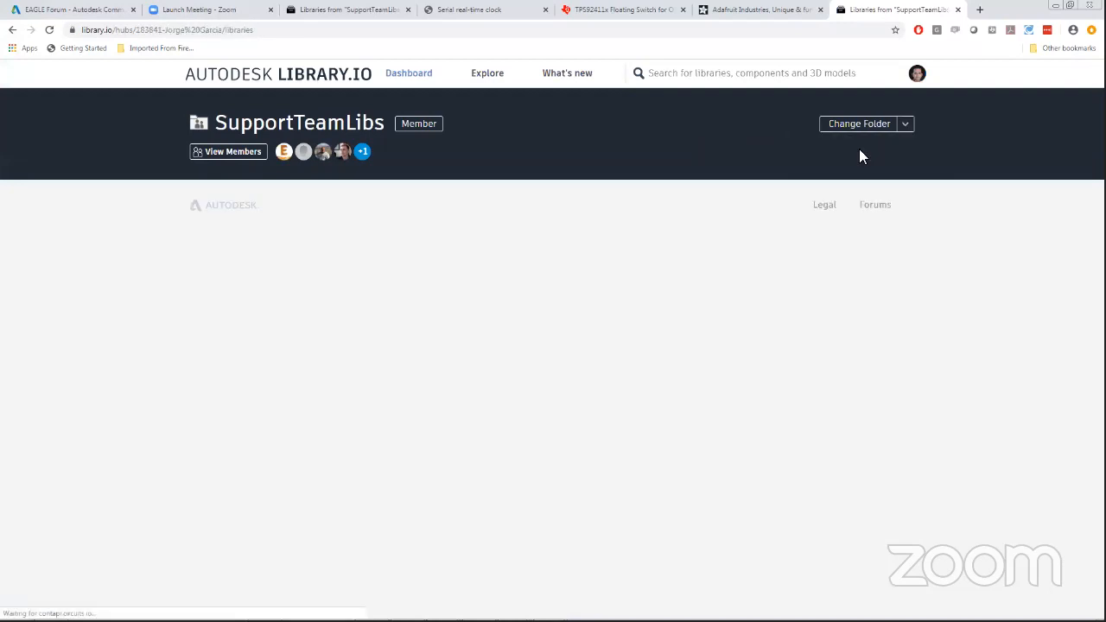
pyautogui.click(258, 152)
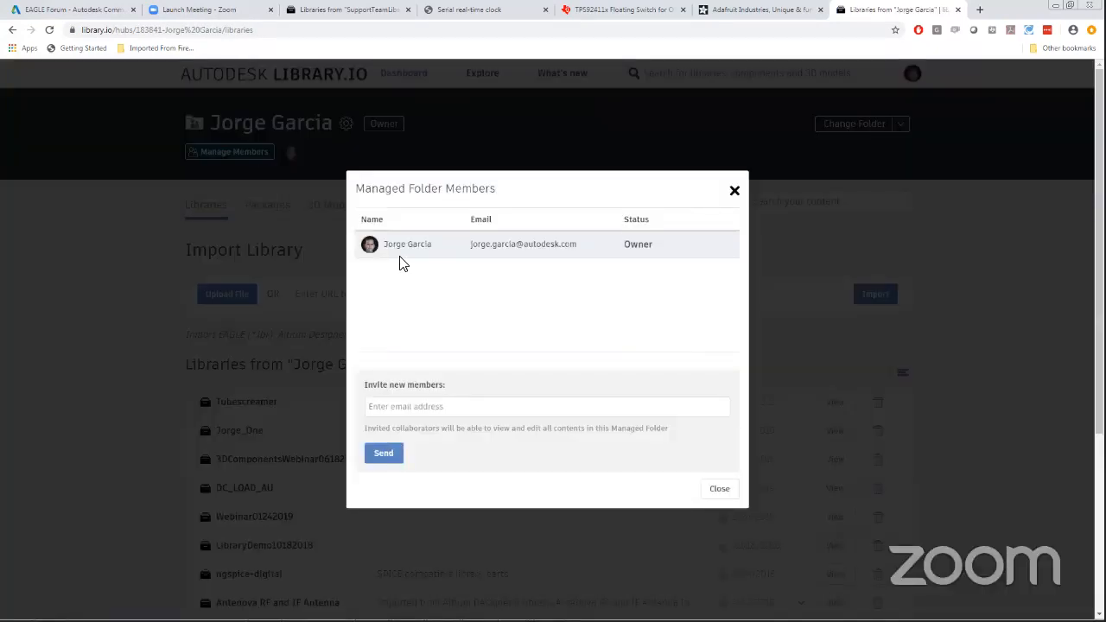
pyautogui.click(734, 191)
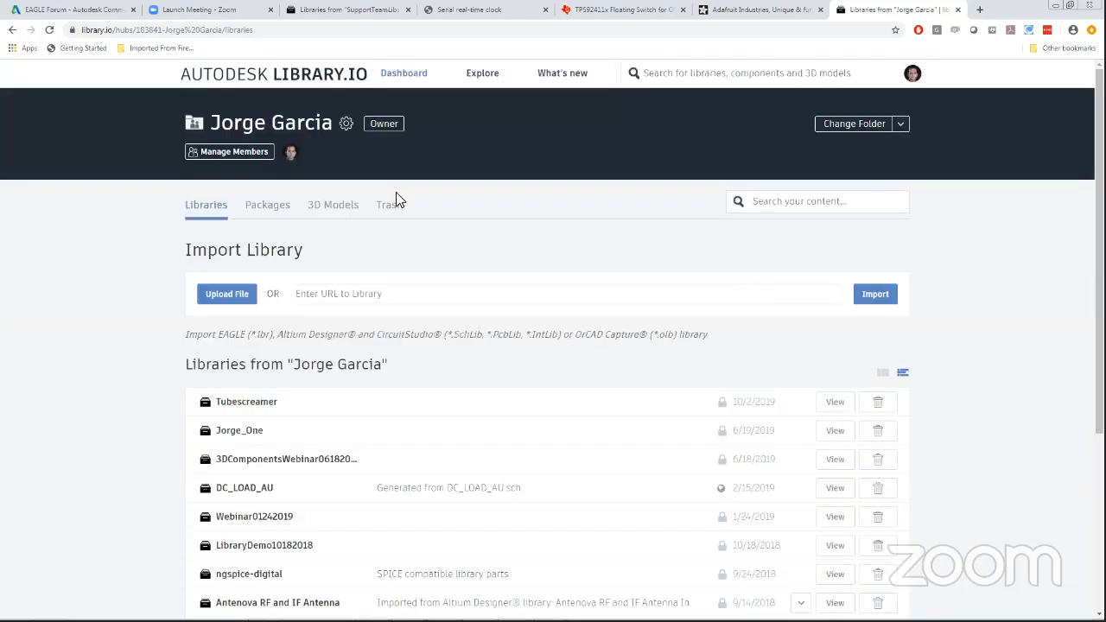
# Check the personal folder's properties, cancel without saving, and open the list of managed folders.
pyautogui.click(345, 126)
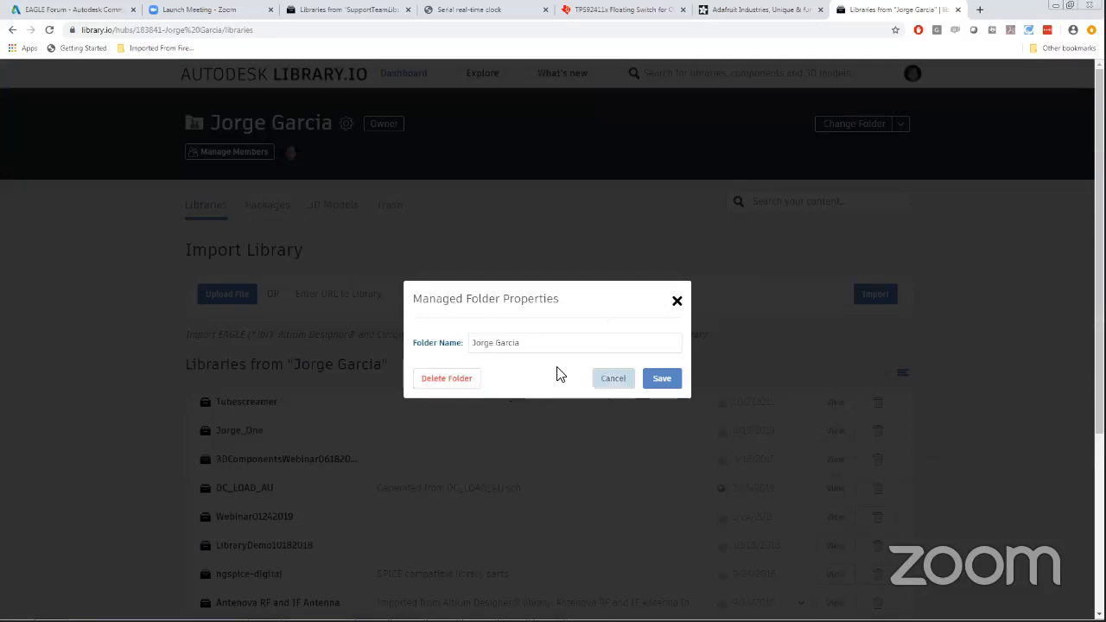
pyautogui.click(610, 380)
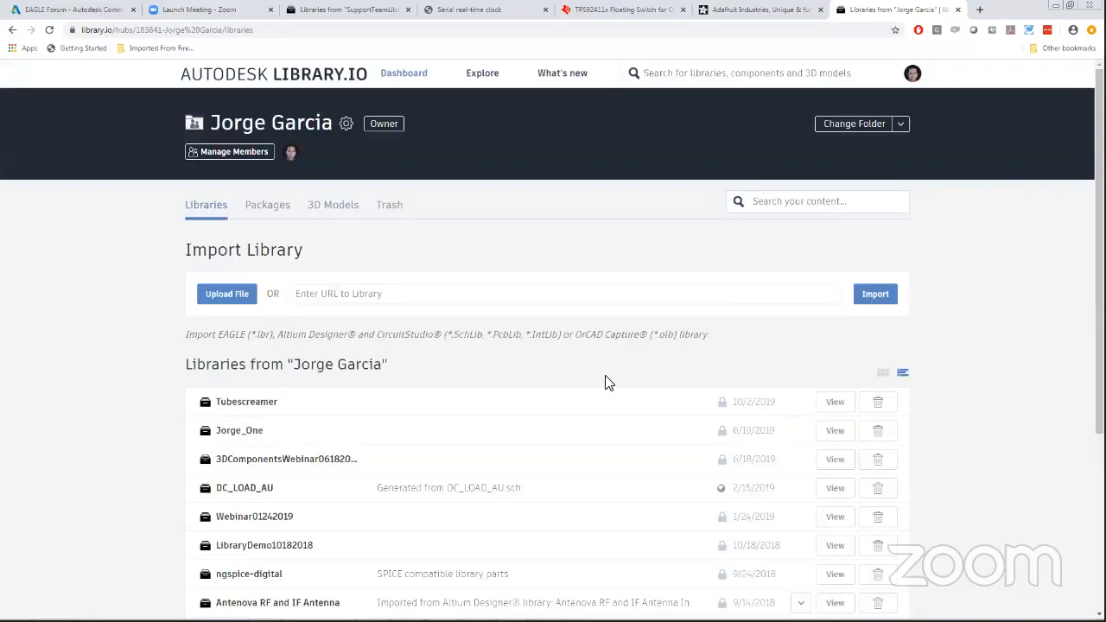
pyautogui.click(910, 127)
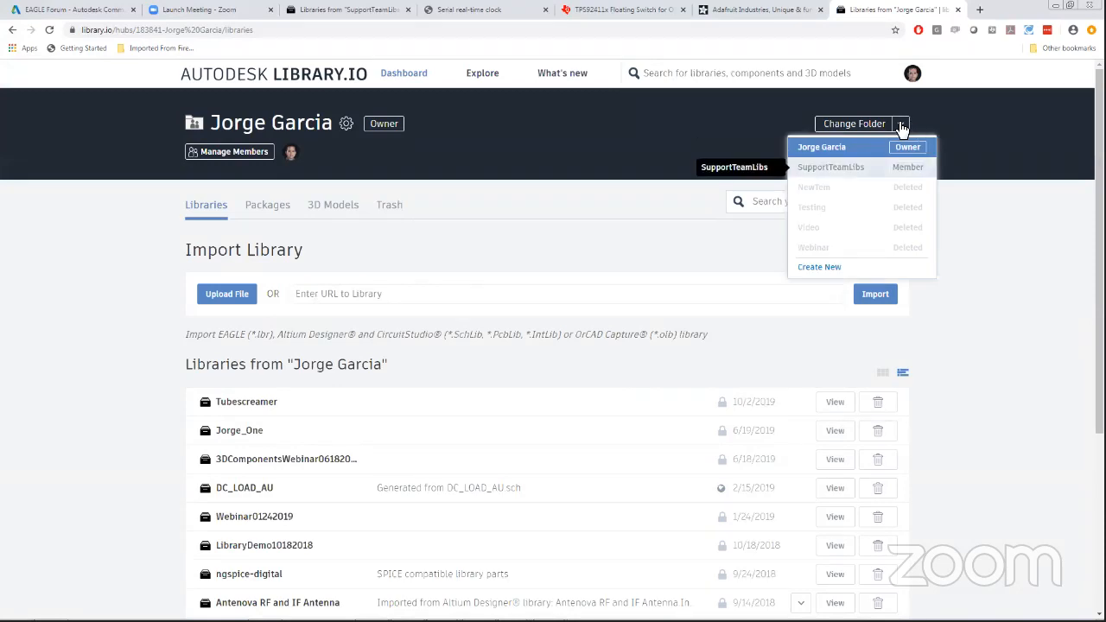